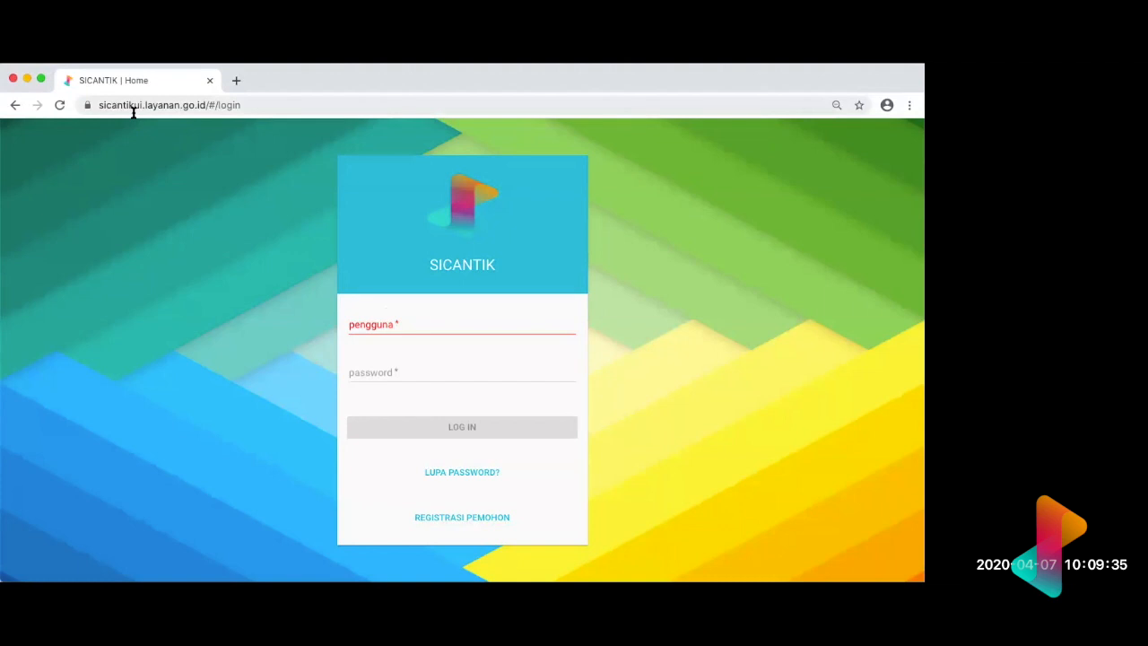
Step: Open the applicant registration form and enter the account's username
click(446, 518)
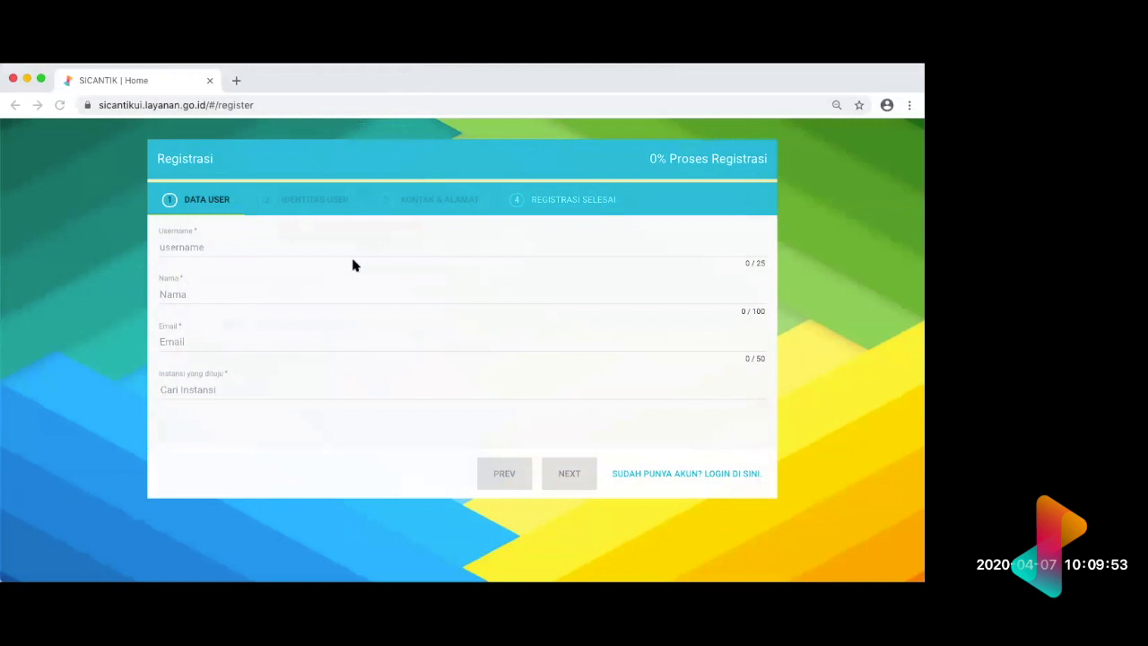
click(291, 250)
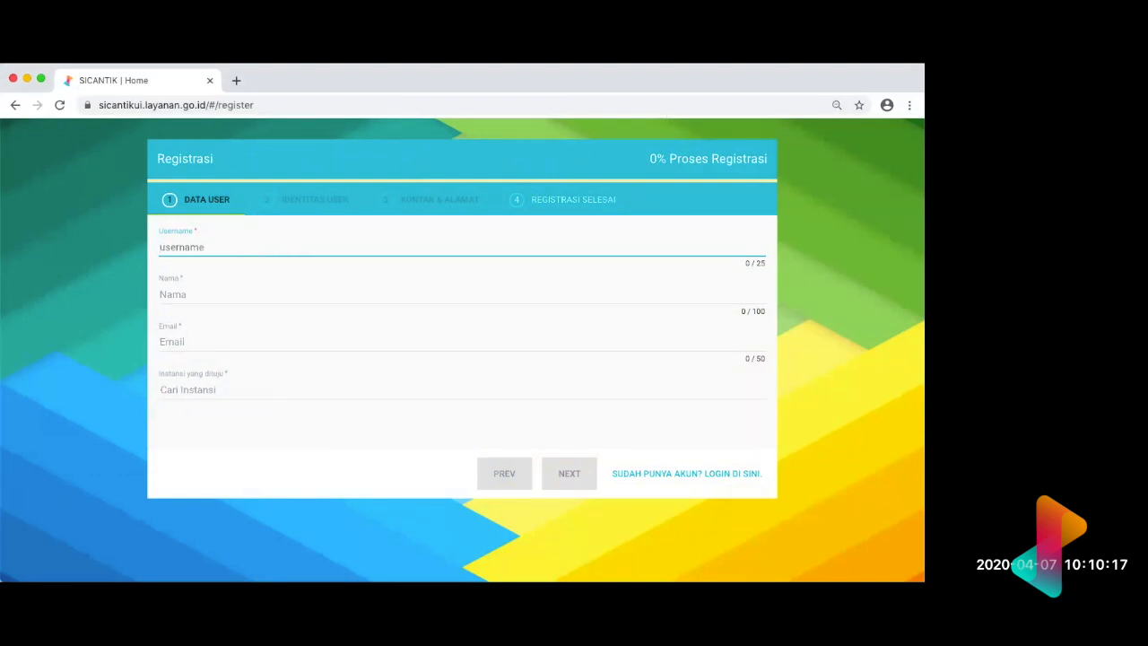
click(645, 88)
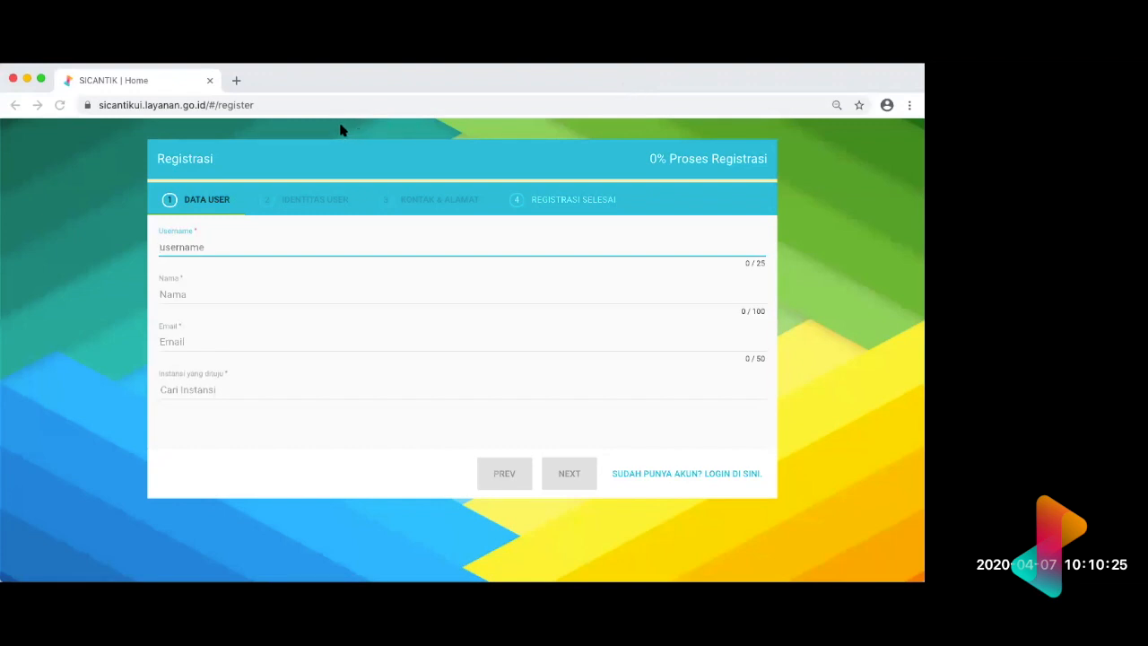
click(255, 247)
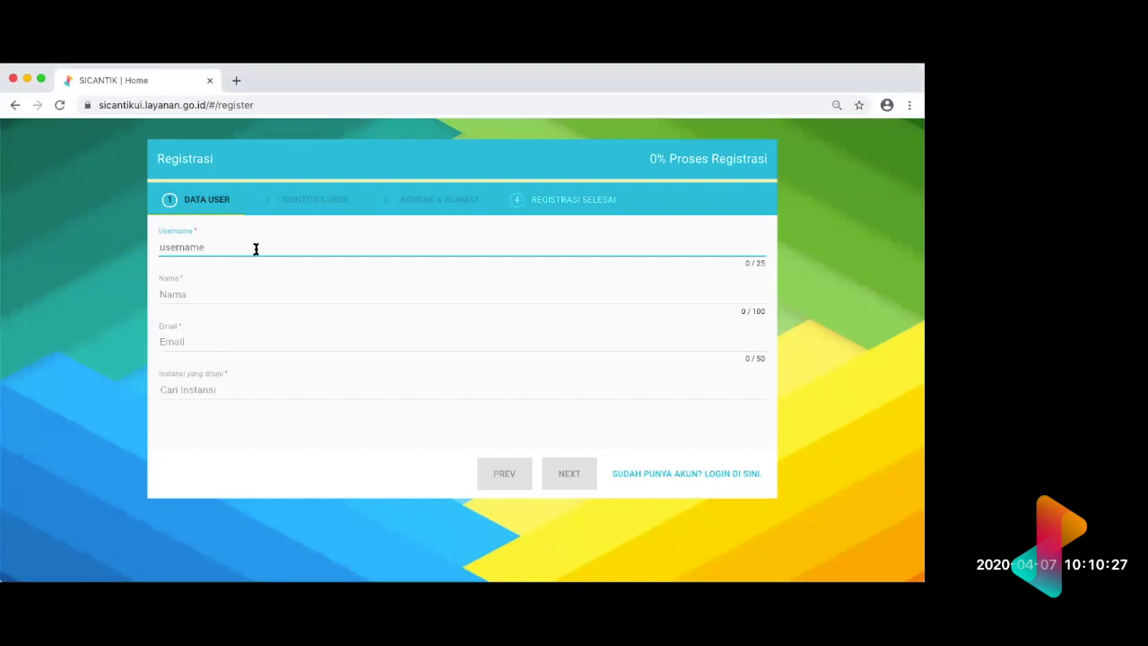
key(super+Tab)
text(username)
text(yusha)
text(112)
text(2)
Step: Fill in the applicant's name and e-mail address in the Data User section
click(218, 296)
text(Yusha)
click(190, 343)
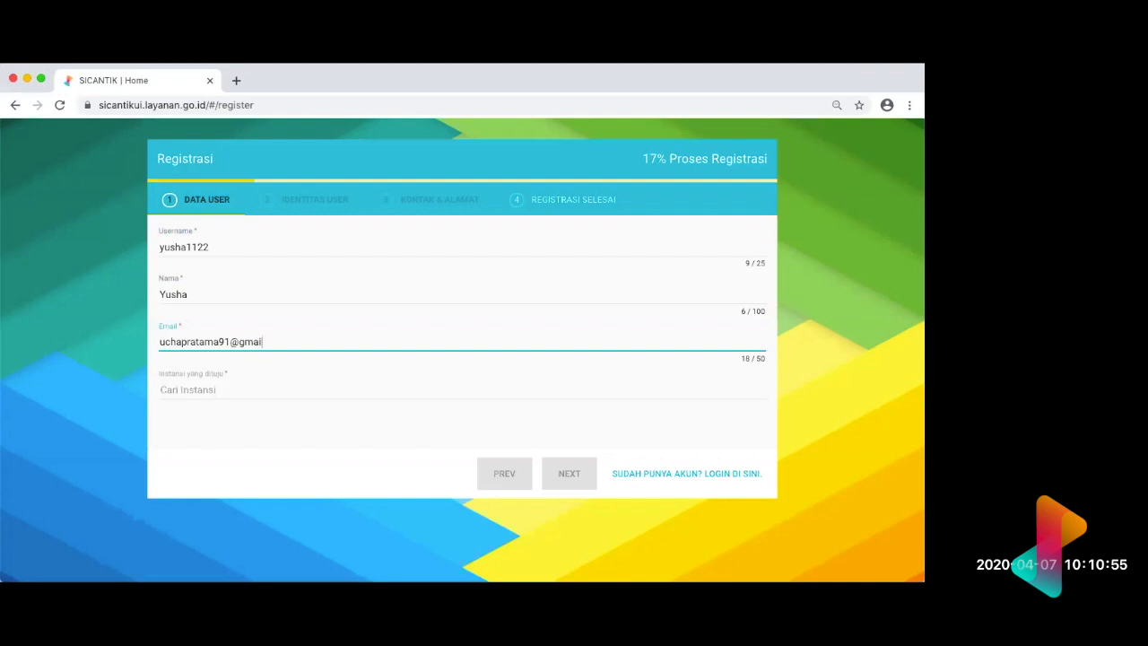
Step: Choose Demo2 as the target institution and continue to the Identitas User section
click(223, 393)
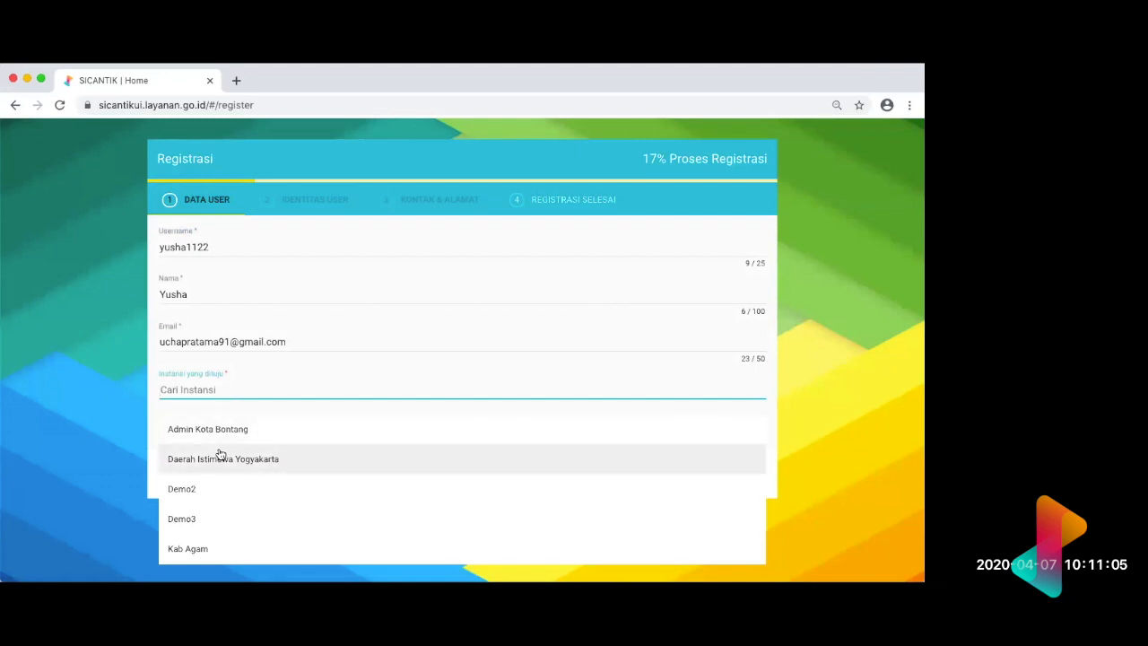
scroll(224, 457, down, 2)
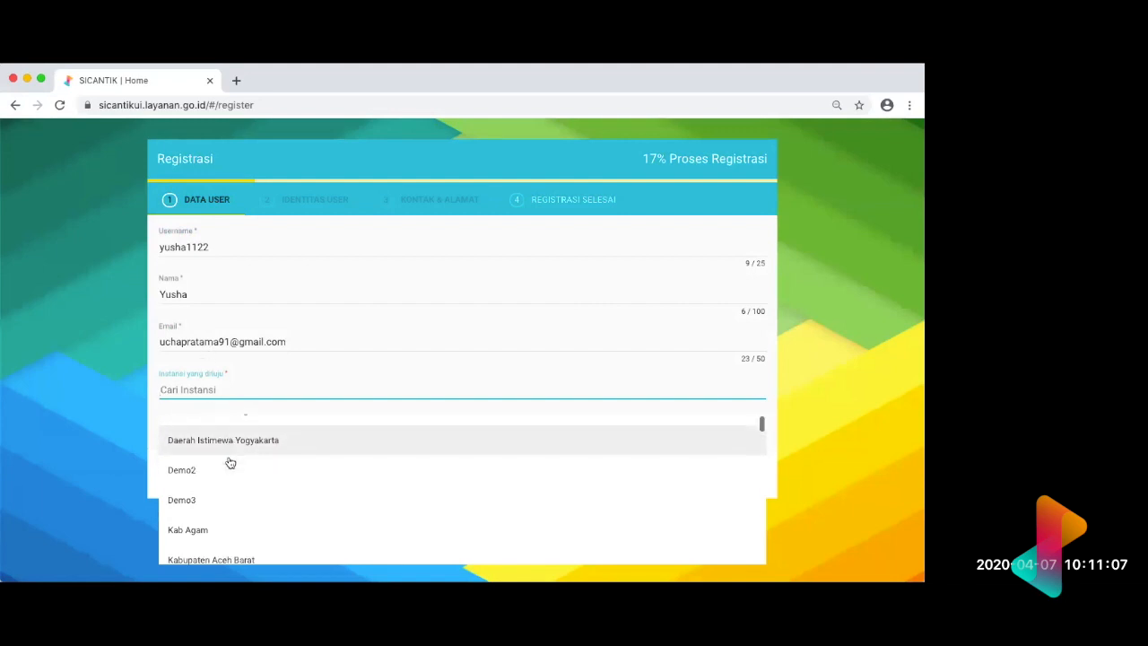
scroll(231, 463, down, 2)
scroll(231, 460, up, 4)
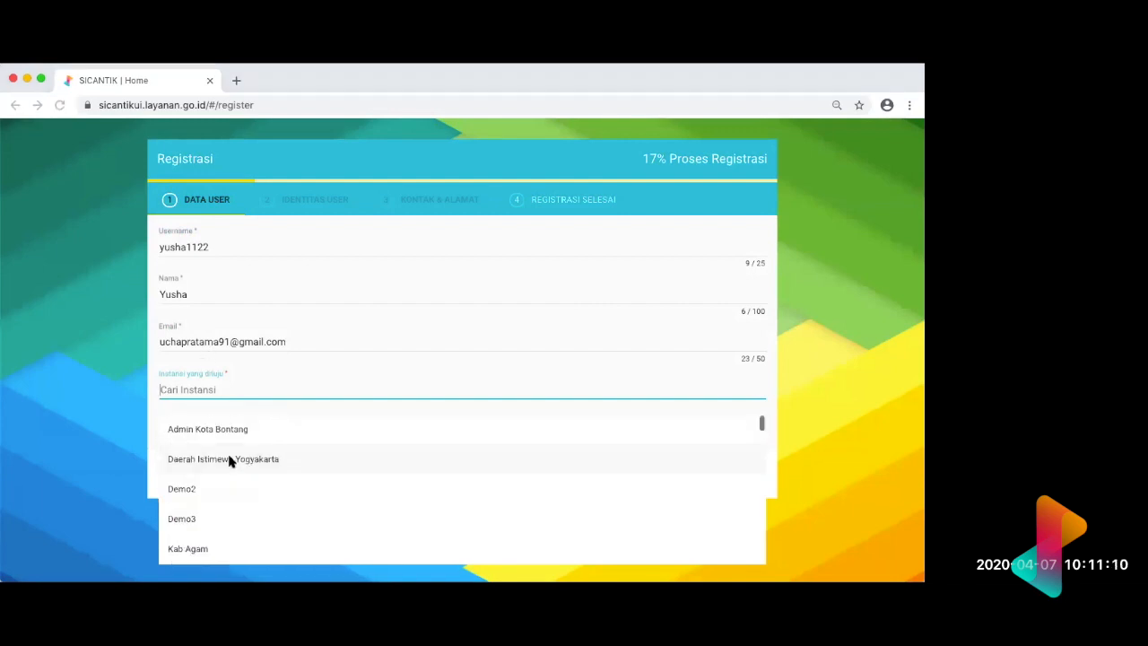
click(184, 490)
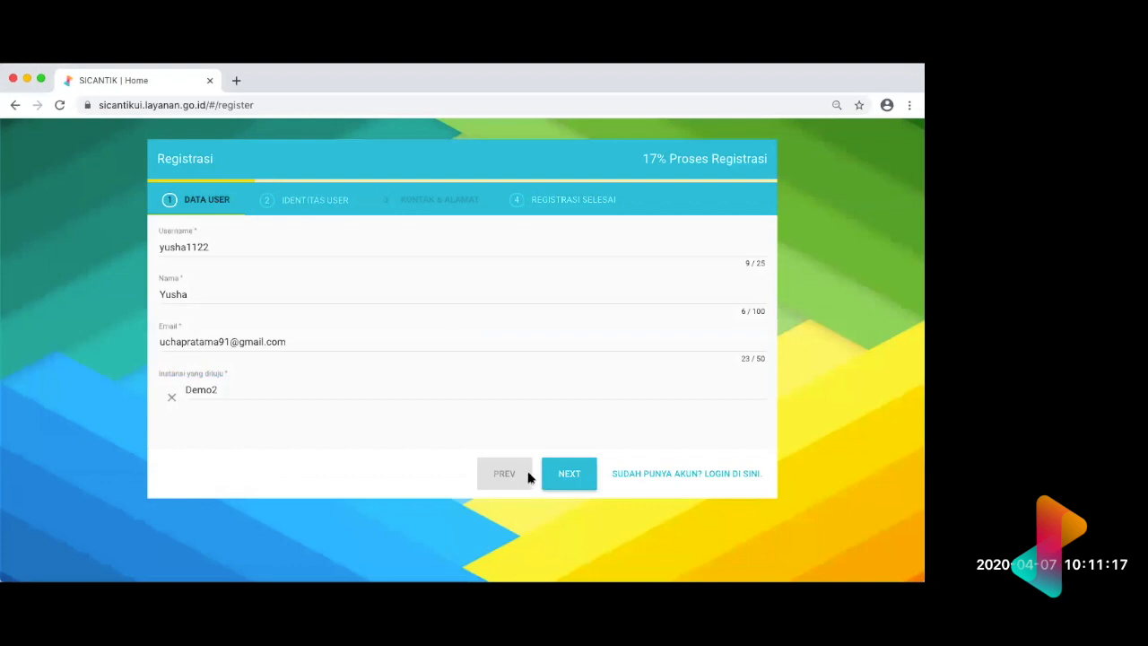
click(571, 476)
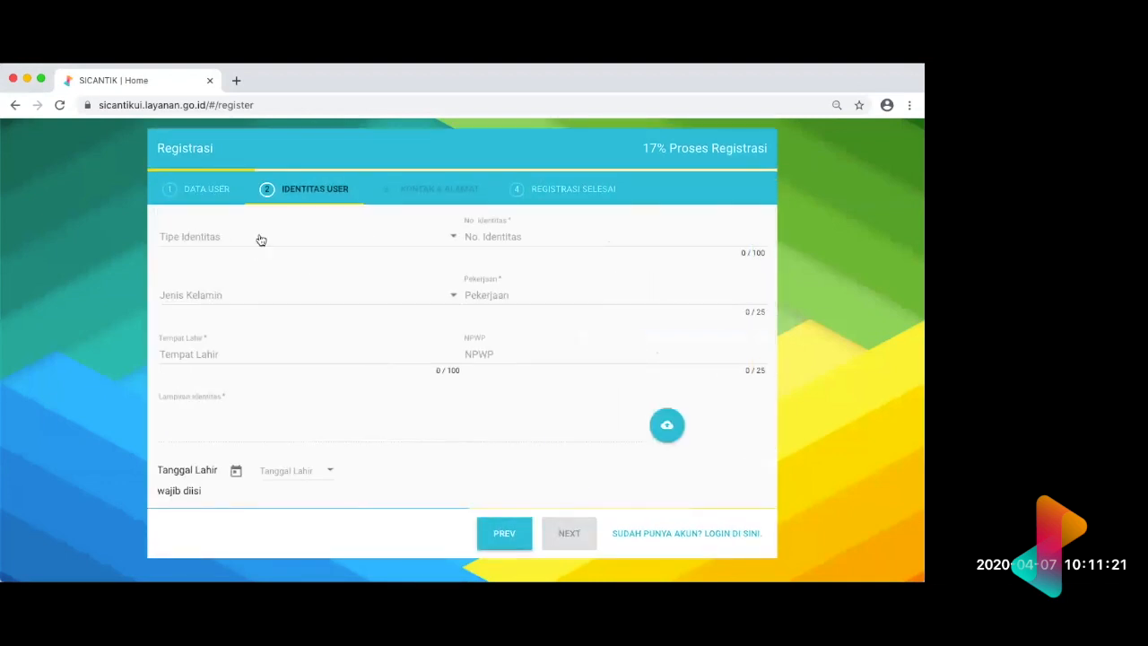
Step: Set the identity type to Kartu Tanda Penduduk and enter the identity card number
click(261, 239)
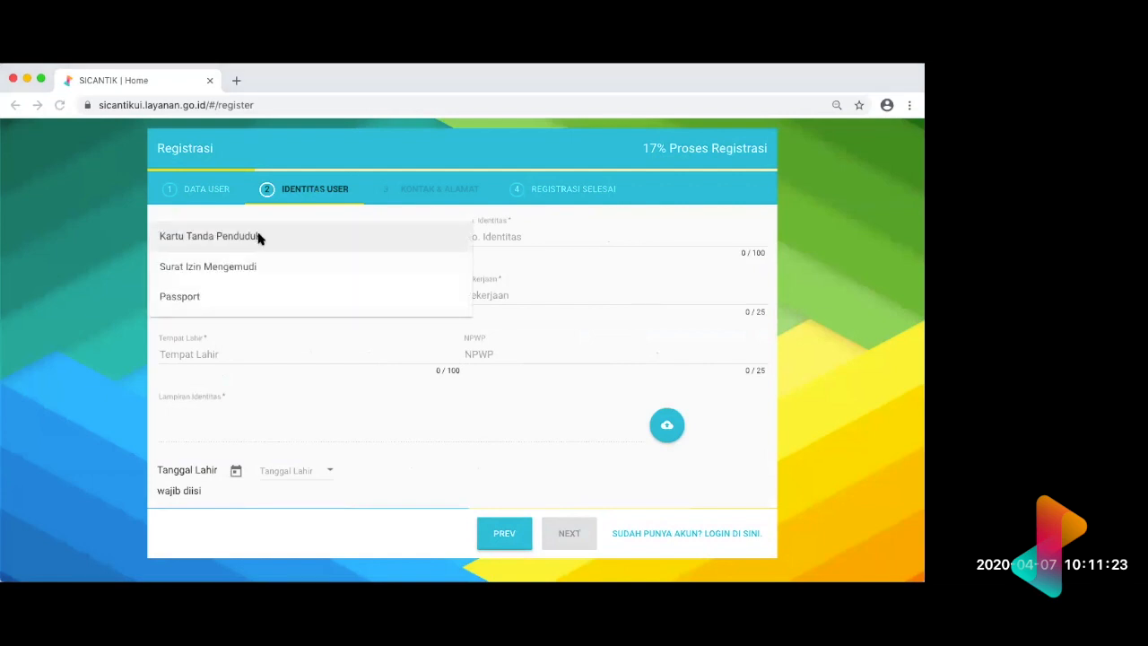
click(247, 238)
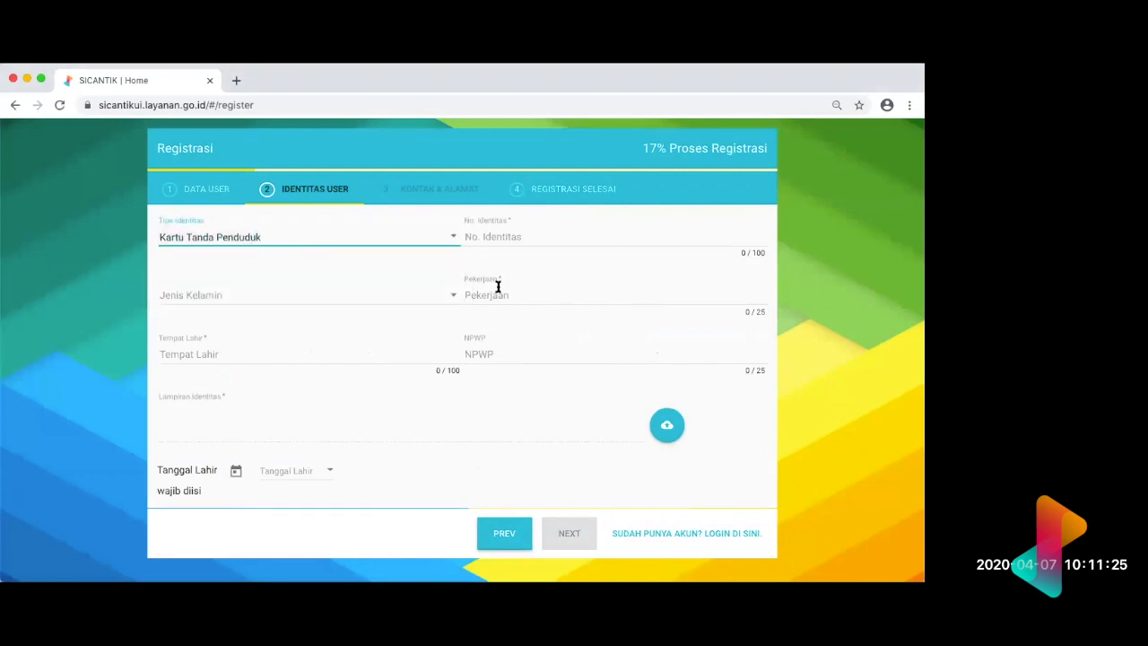
click(505, 230)
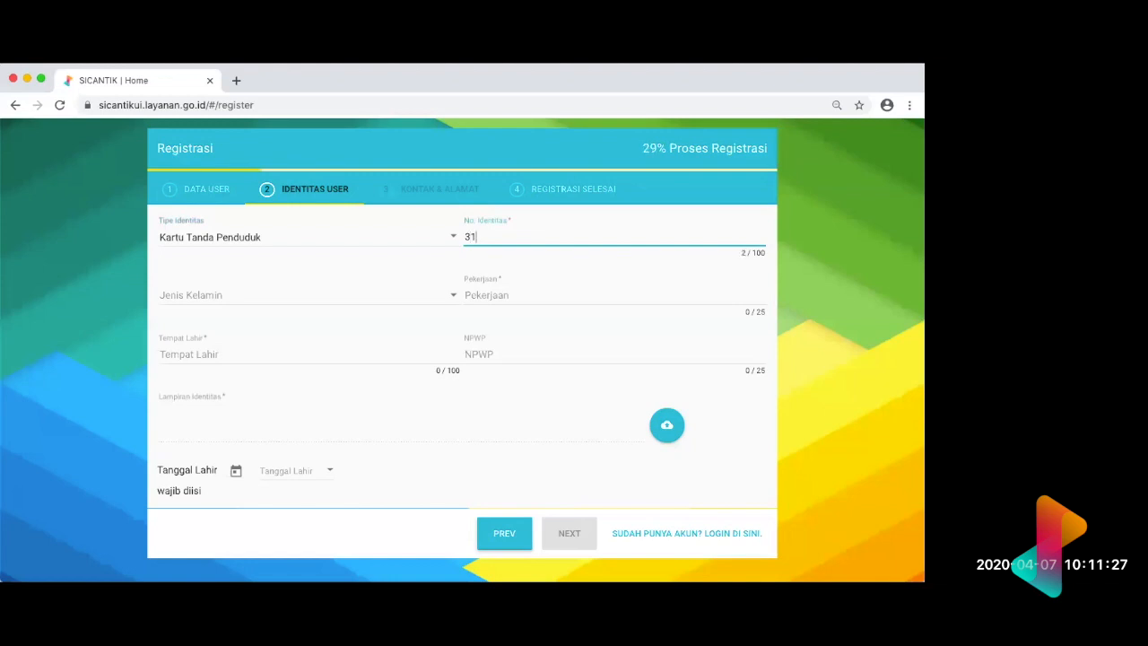
Step: Fill in the personal details with gender Laki-laki, occupation swasta and birthplace jakarta
click(389, 297)
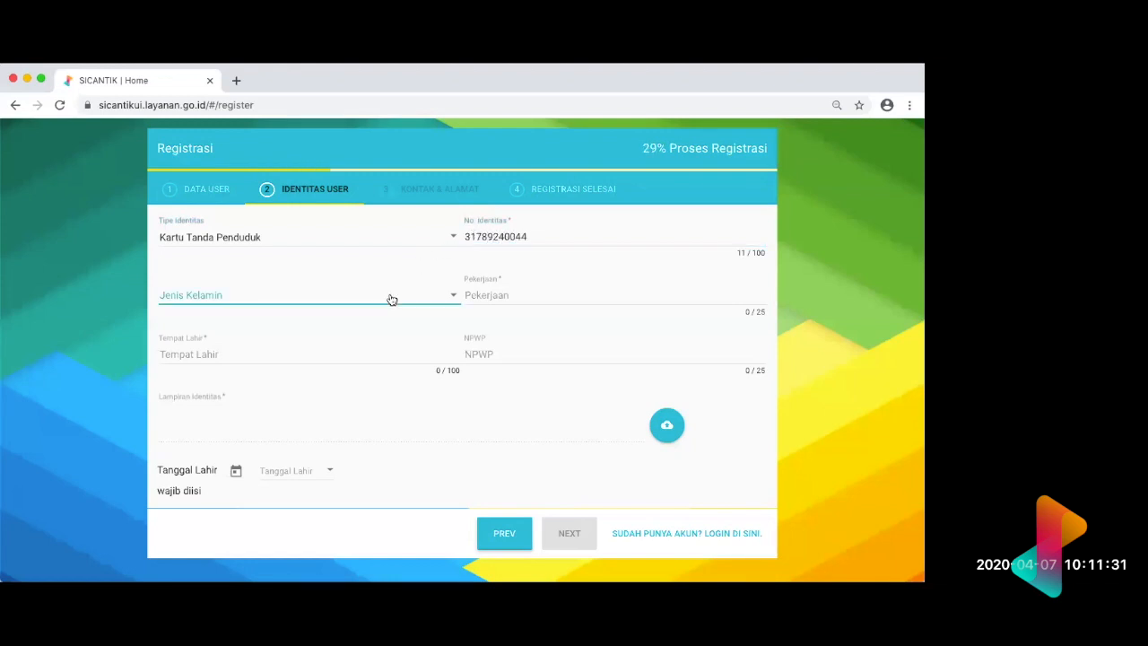
click(384, 307)
click(548, 303)
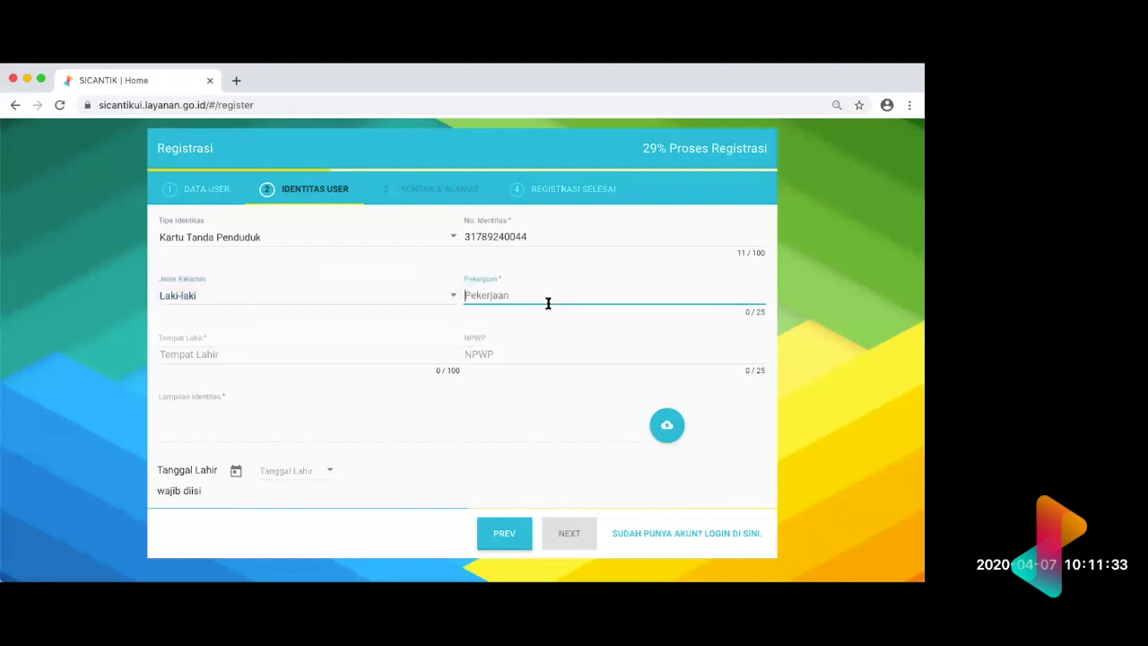
text(swasta)
click(421, 356)
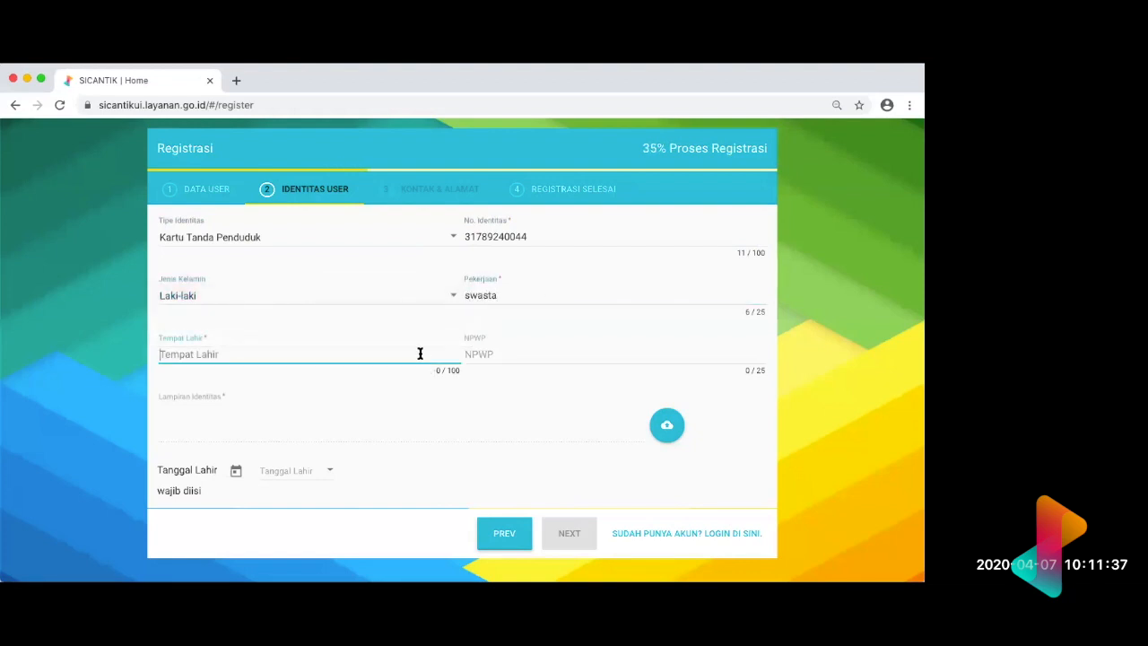
text(jakarta)
Step: Enter the NPWP tax number and upload 407290.jpg as the identity attachment
scroll(682, 368, down, 1)
click(627, 319)
text(1)
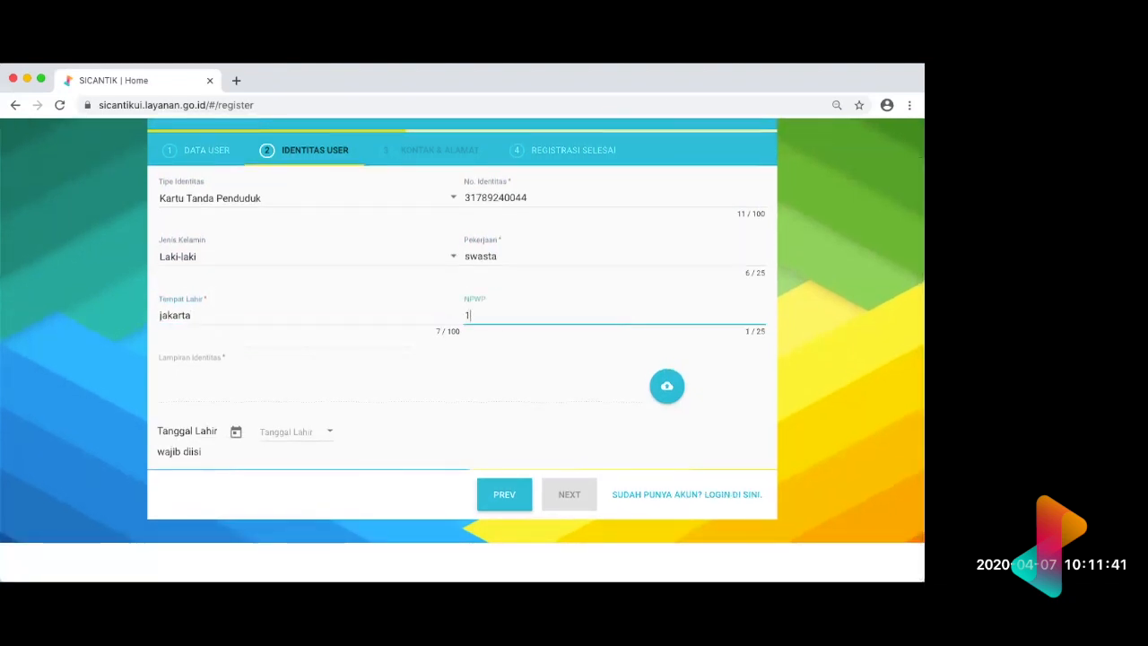
text(250005)
click(667, 392)
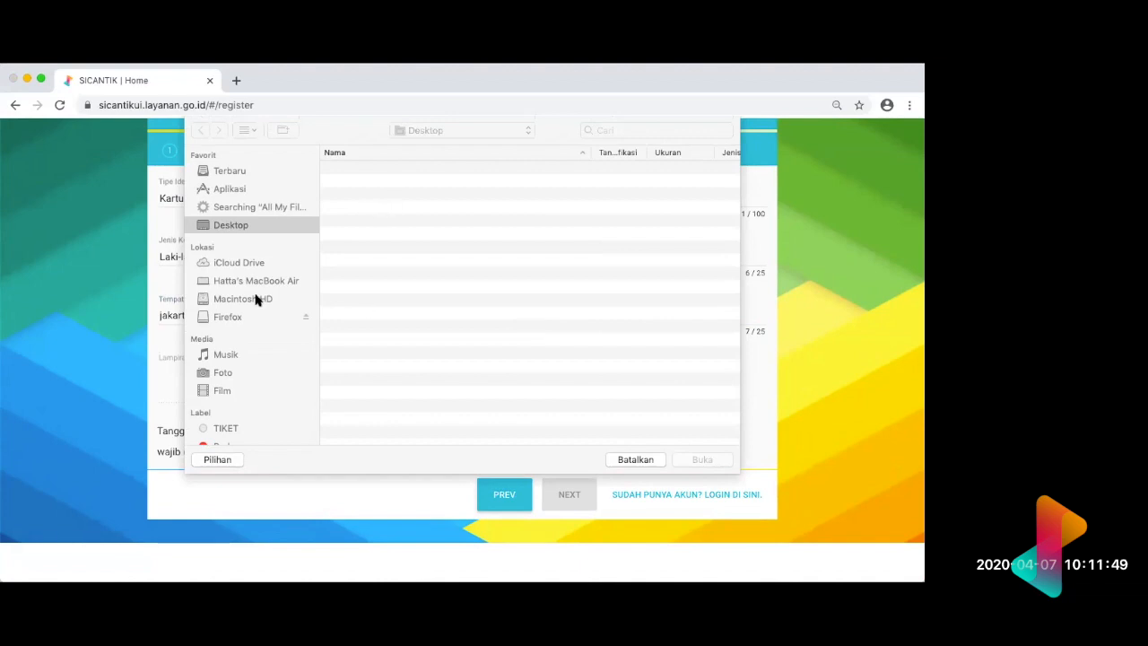
double_click(376, 168)
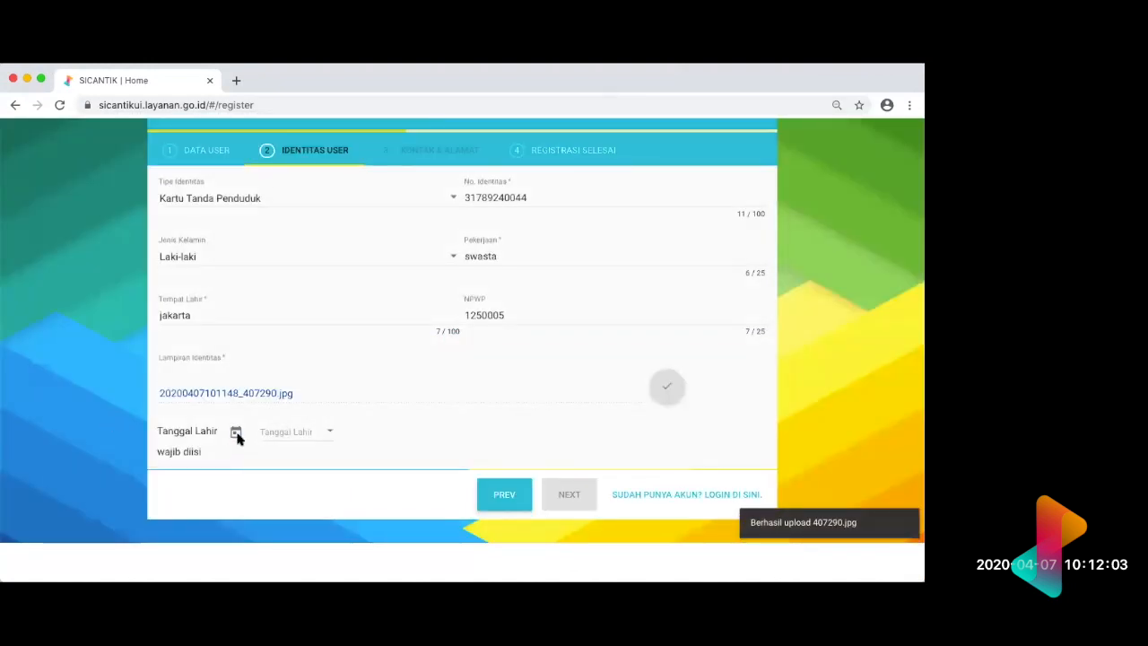
Step: Try to choose a birth date with the Tanggal Lahir calendar
click(236, 433)
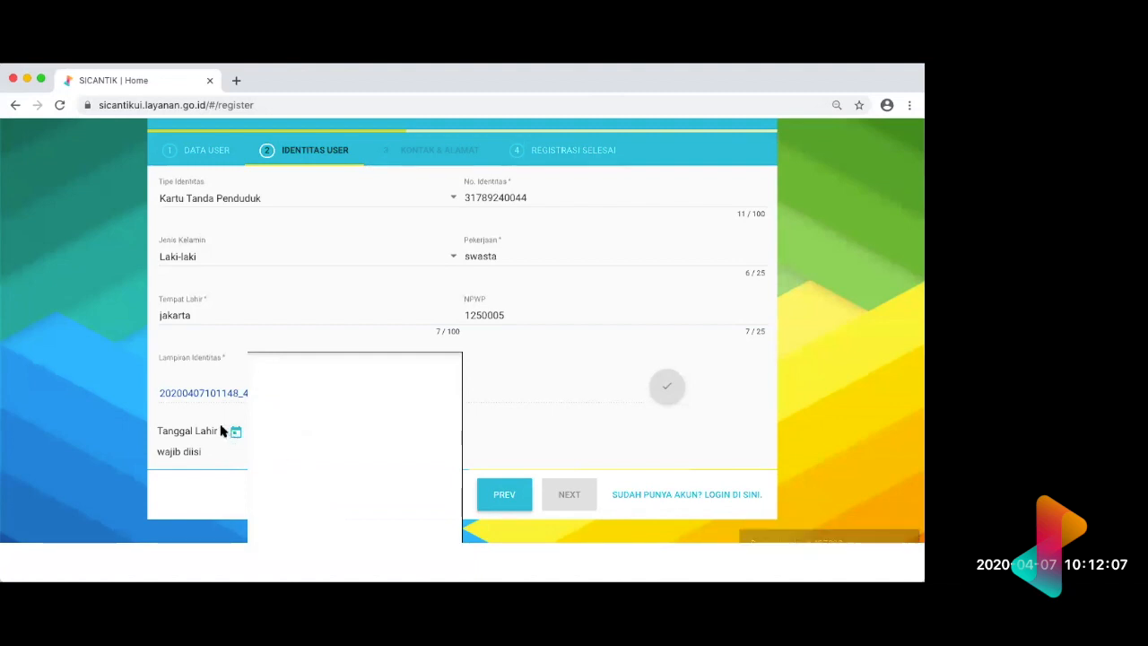
scroll(235, 437, up, 1)
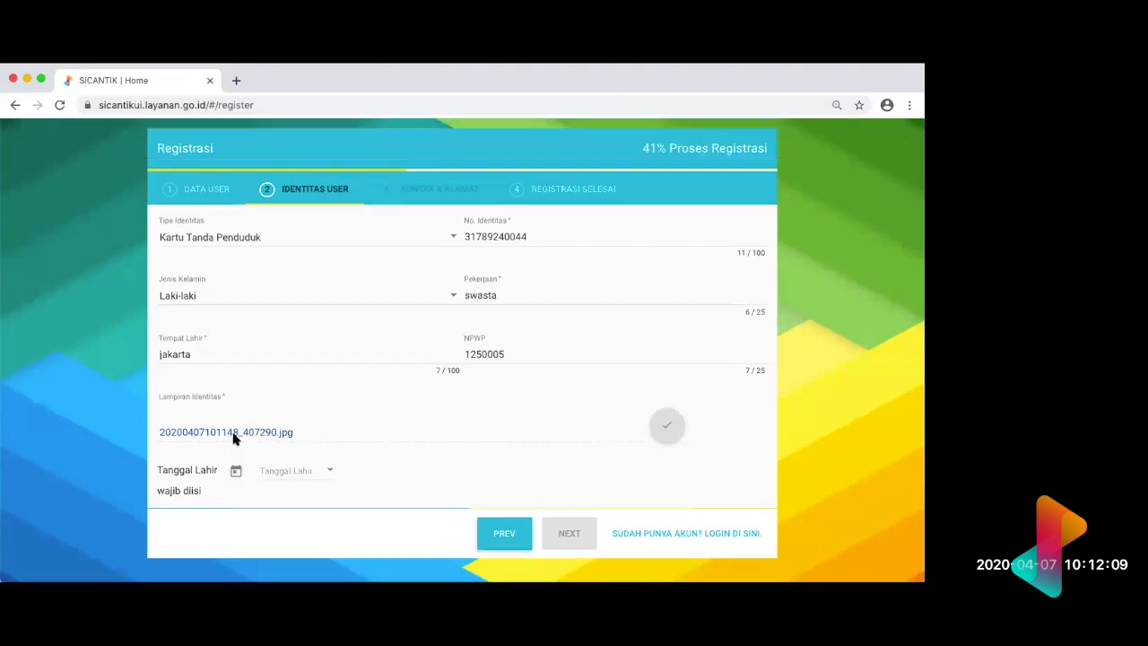
click(237, 473)
click(236, 473)
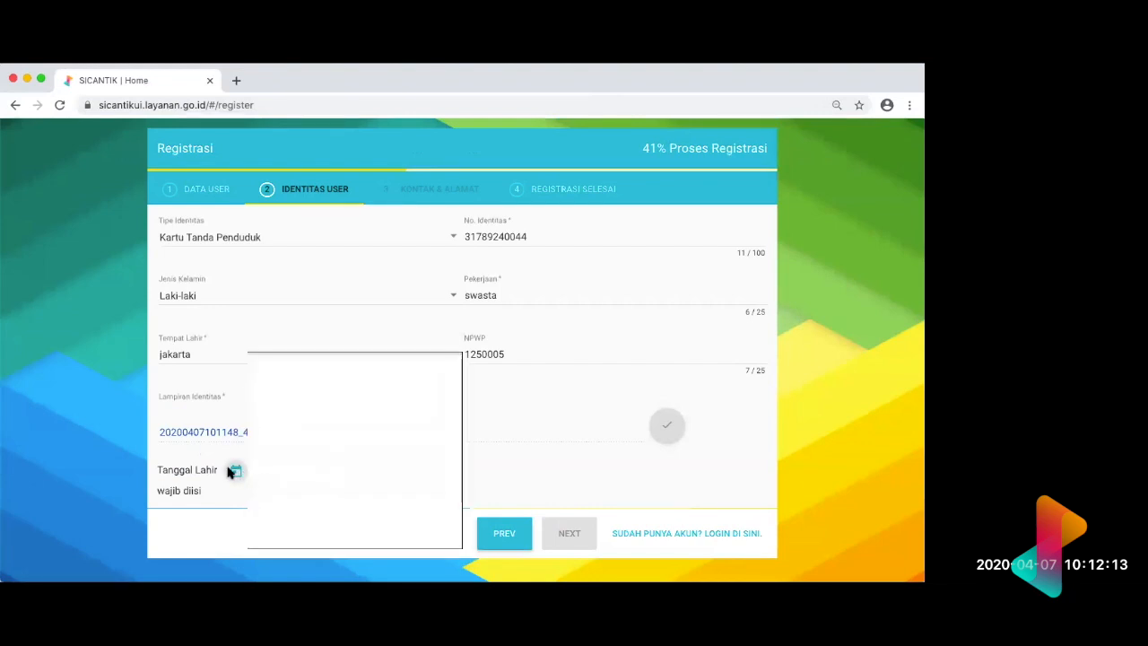
click(233, 474)
click(326, 478)
click(245, 402)
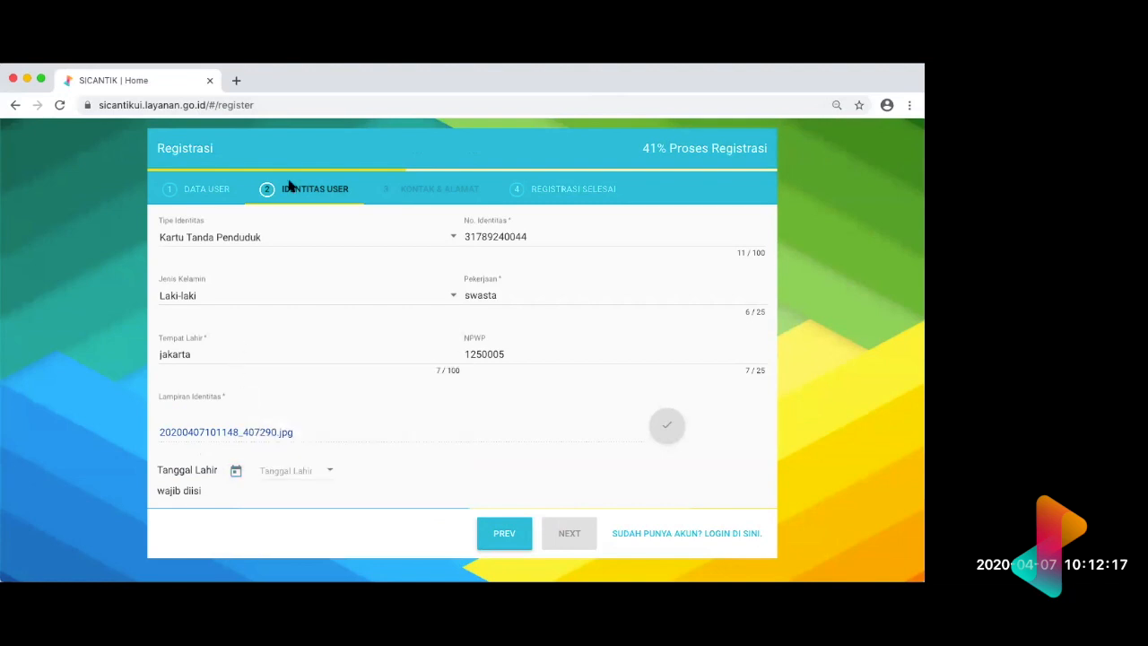
click(236, 473)
click(236, 473)
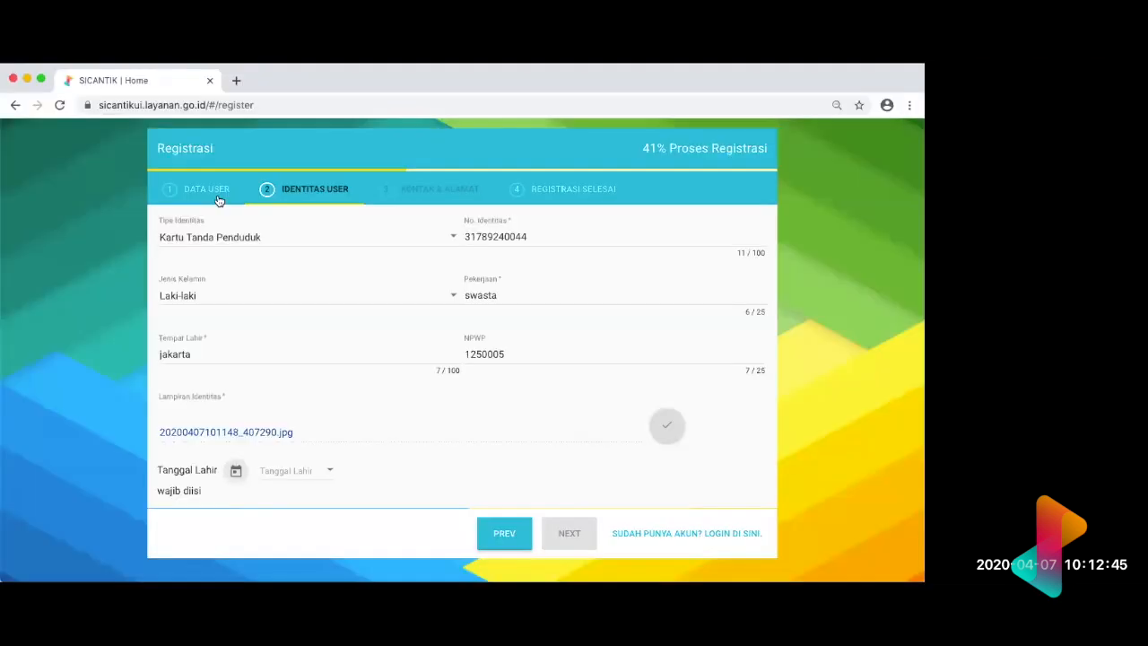
Step: Switch to the Data User section and back to Identitas User to retry the birth date calendar
click(217, 197)
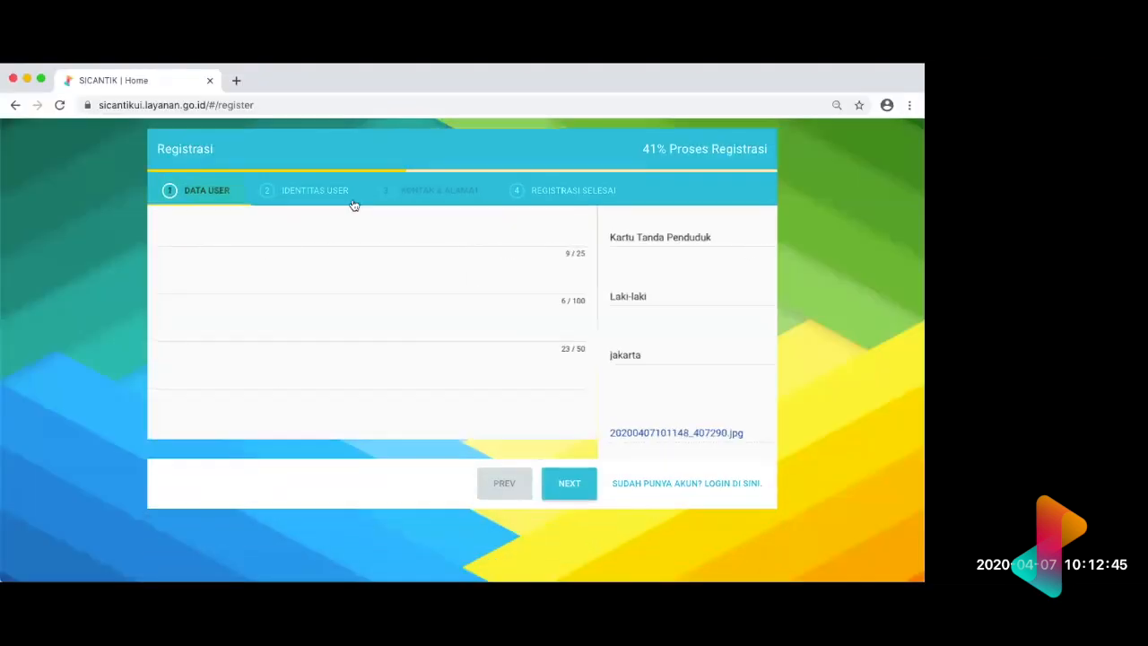
click(348, 198)
click(237, 470)
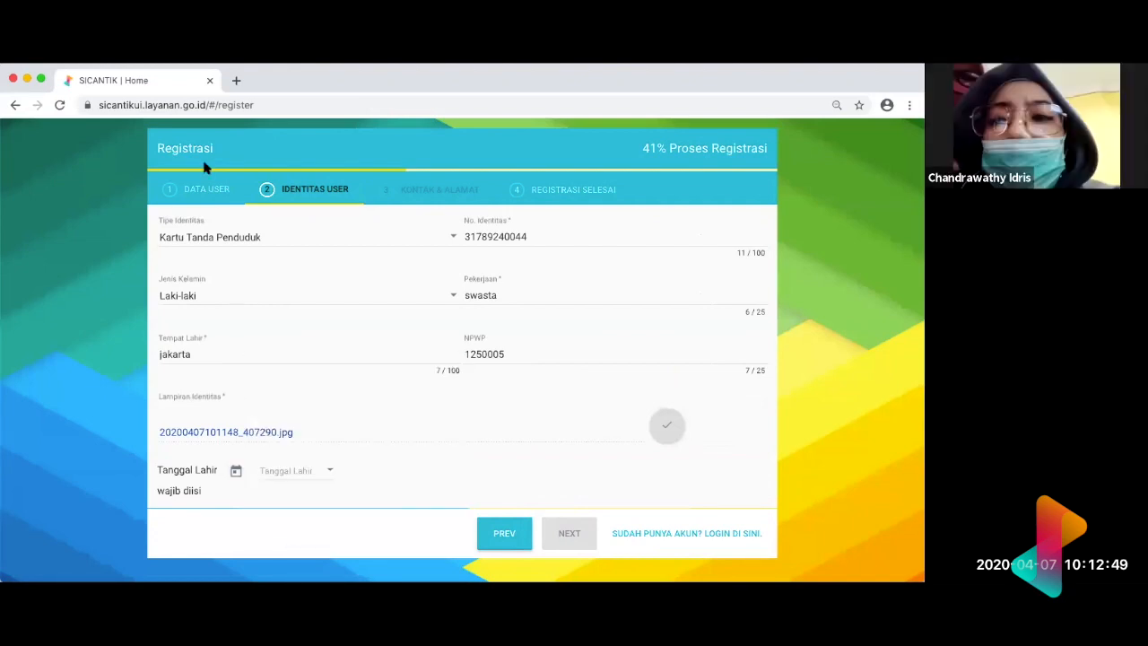
click(205, 191)
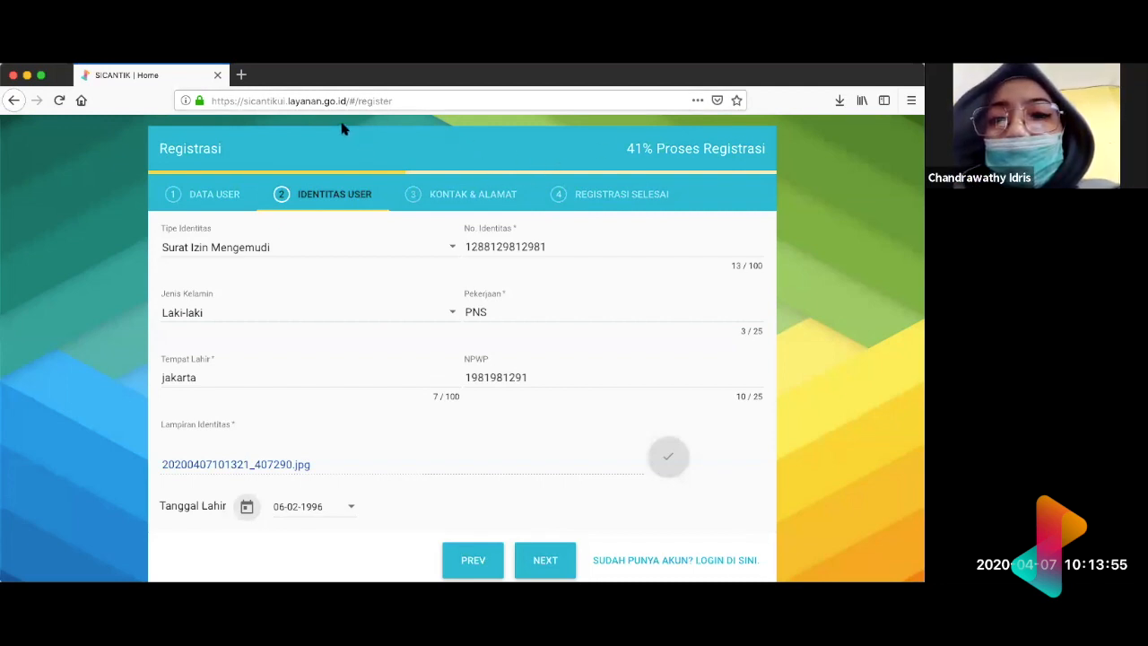
Step: Review the completed Identitas User and Data User sections and continue to the Kontak & Alamat section
scroll(400, 389, down, 2)
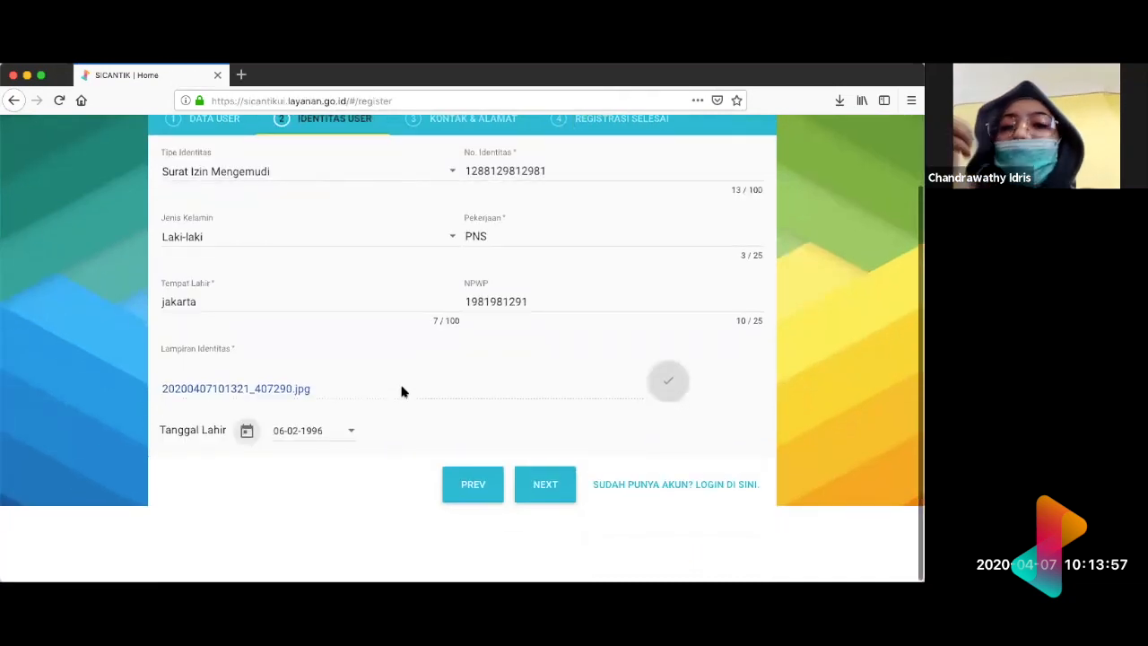
scroll(388, 341, up, 2)
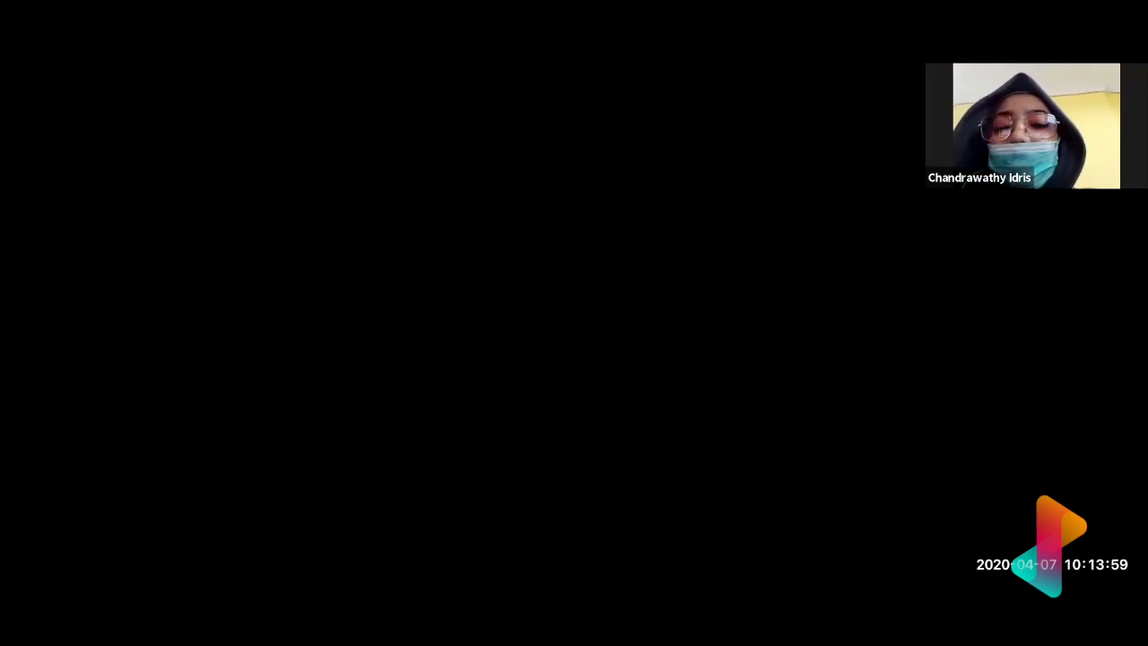
scroll(470, 403, down, 2)
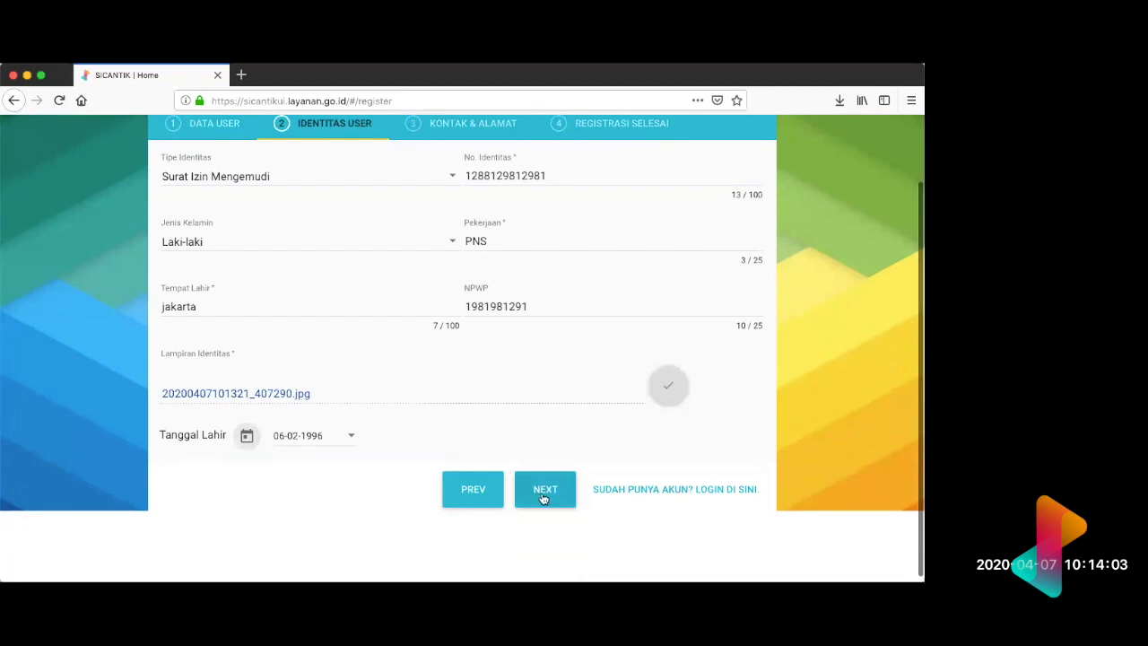
click(219, 125)
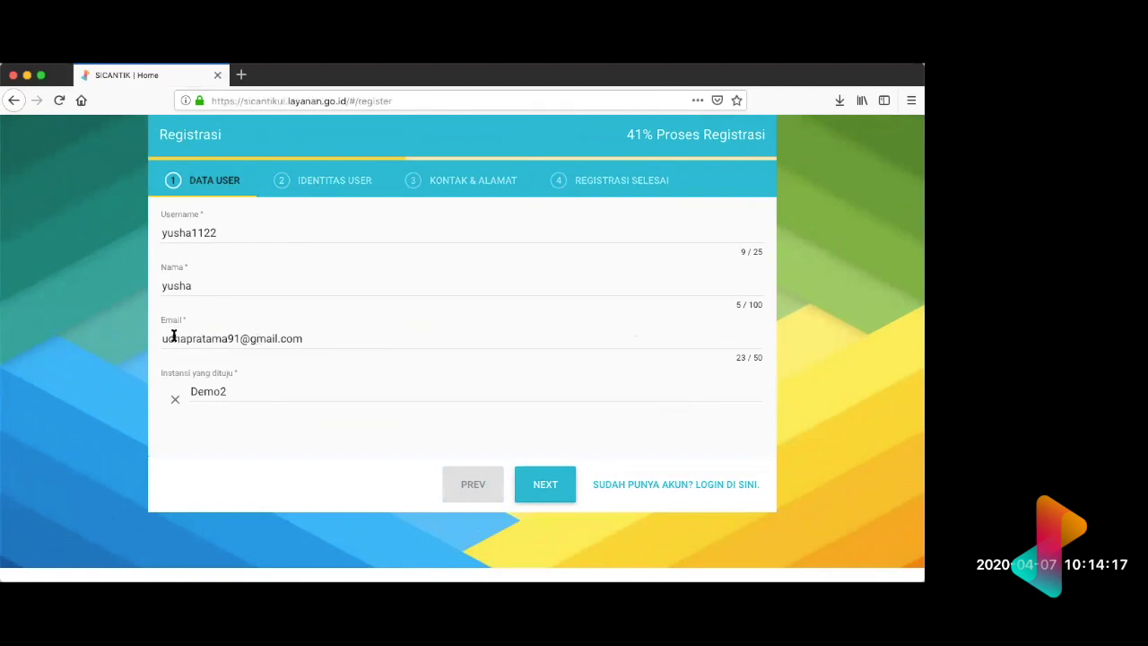
click(303, 186)
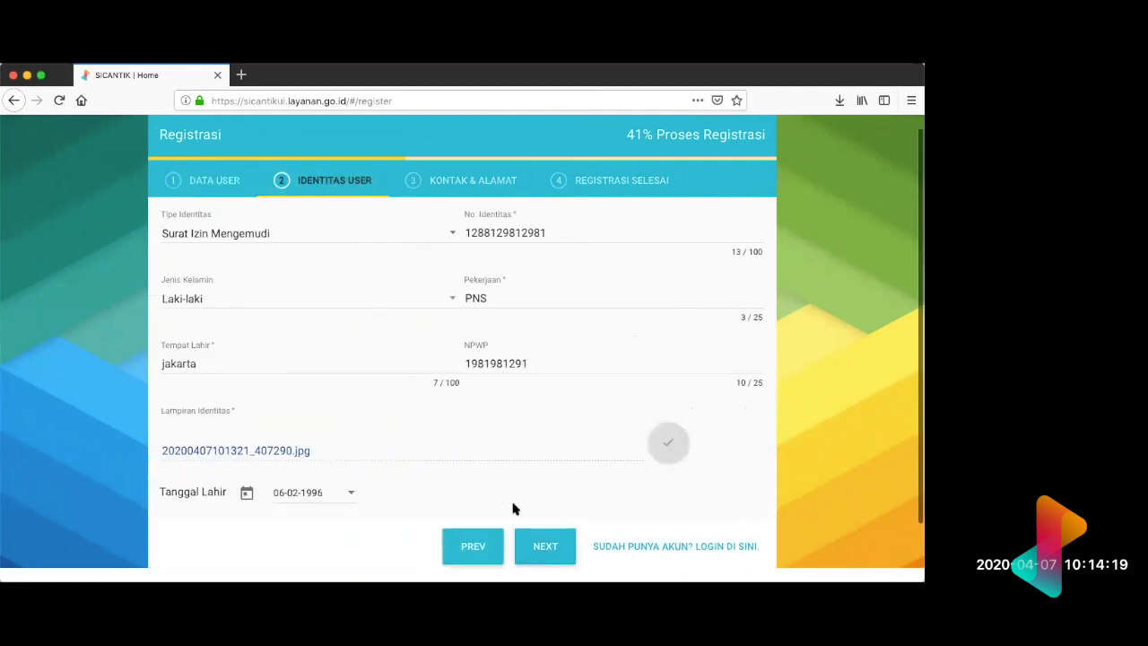
click(539, 544)
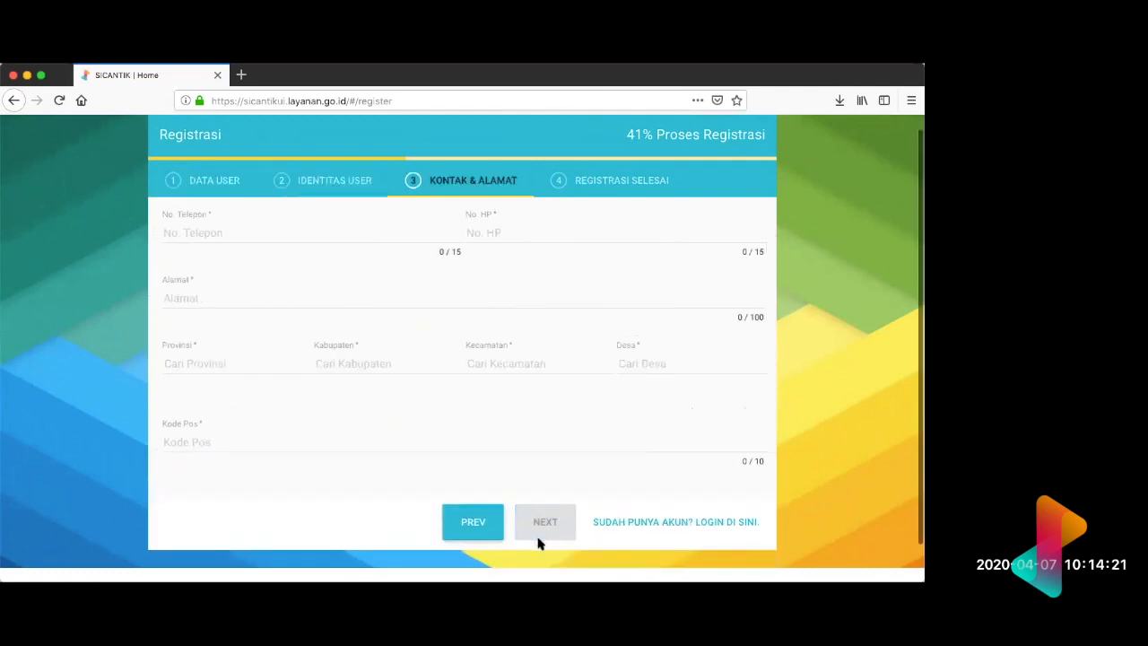
Step: Fill in the No. Telepon and No. HP fields with the applicant's telephone and mobile numbers
click(226, 231)
scroll(227, 231, down, 1)
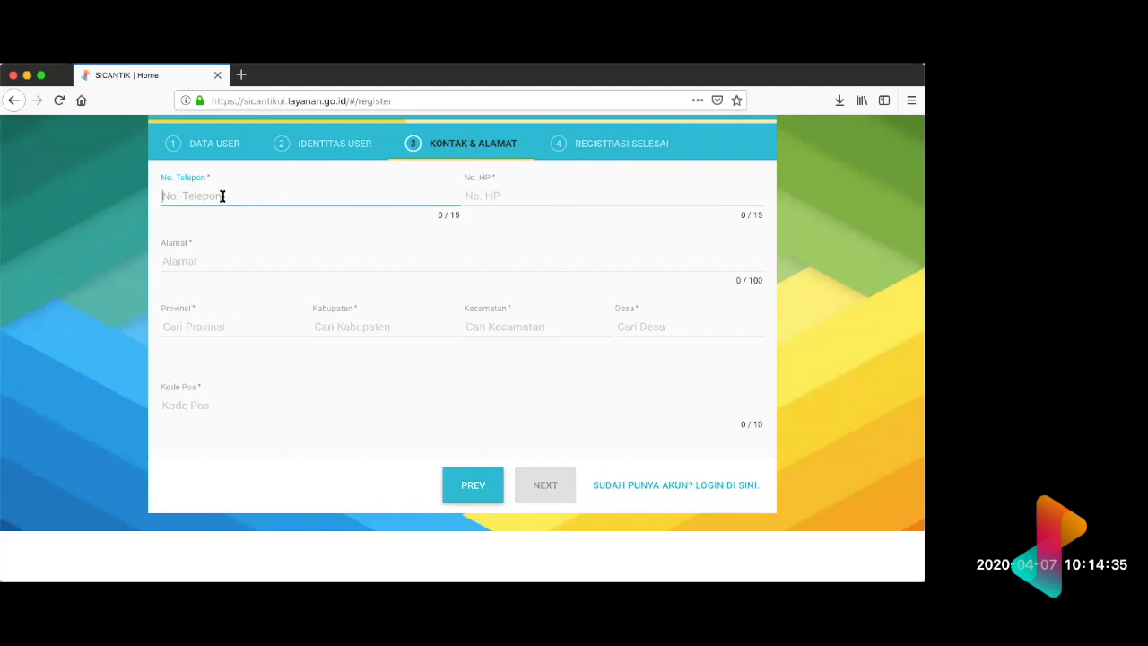
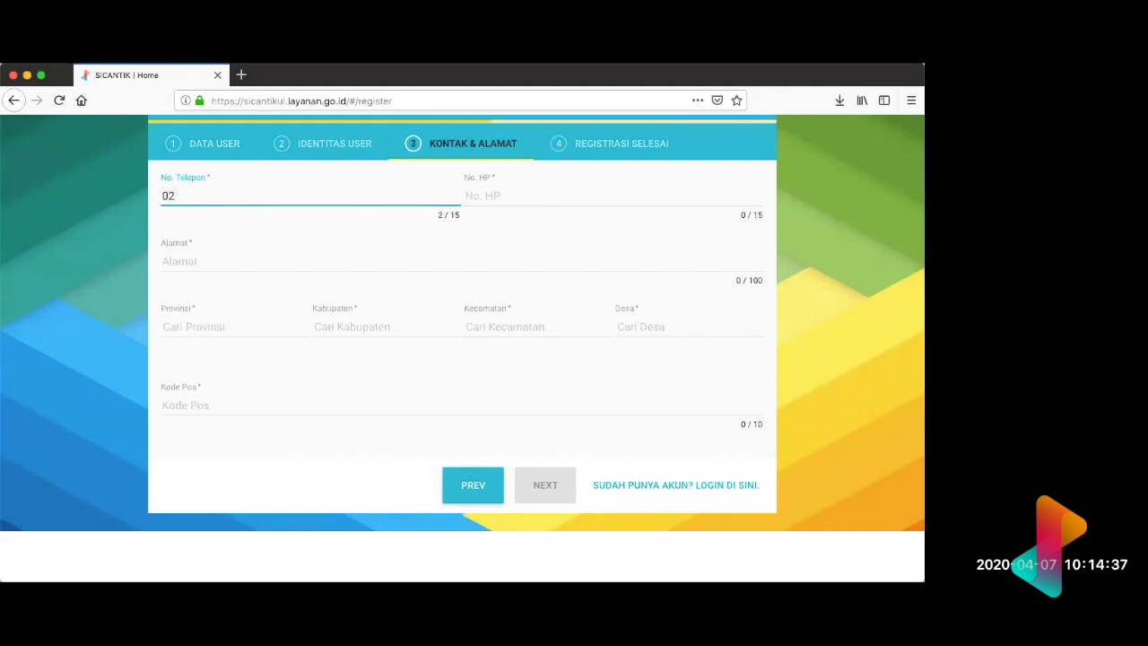
click(506, 194)
Step: Enter the applicant's street address in the Alamat field
click(346, 253)
text(jalan swadaya)
Step: Set the applicant's region to DKI JAKARTA, KOTA ADM. JAKARTA PUSAT, Gambir and Duri Pulo for Provinsi, Kabupaten, Kecamatan and Desa
click(270, 326)
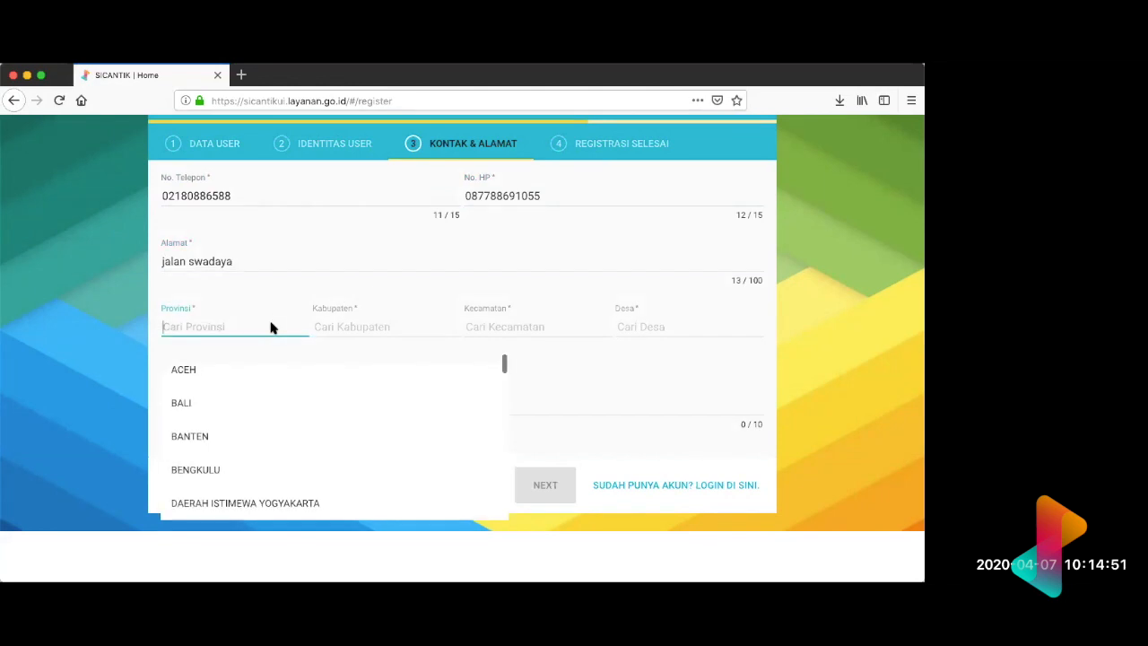
scroll(254, 403, down, 3)
click(245, 416)
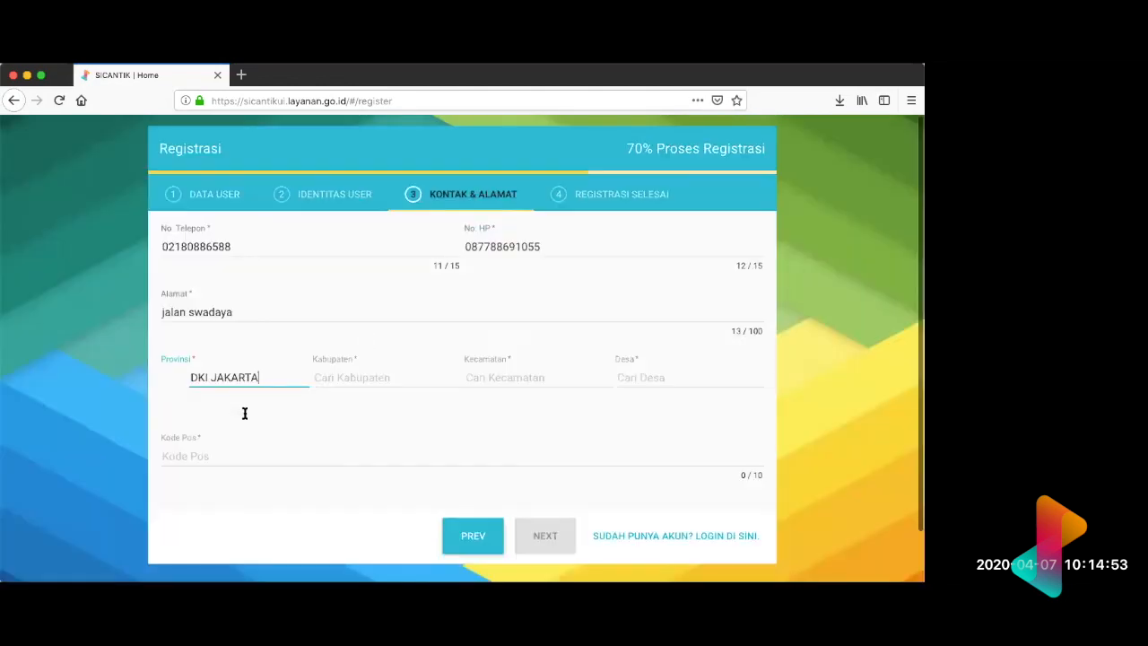
click(367, 377)
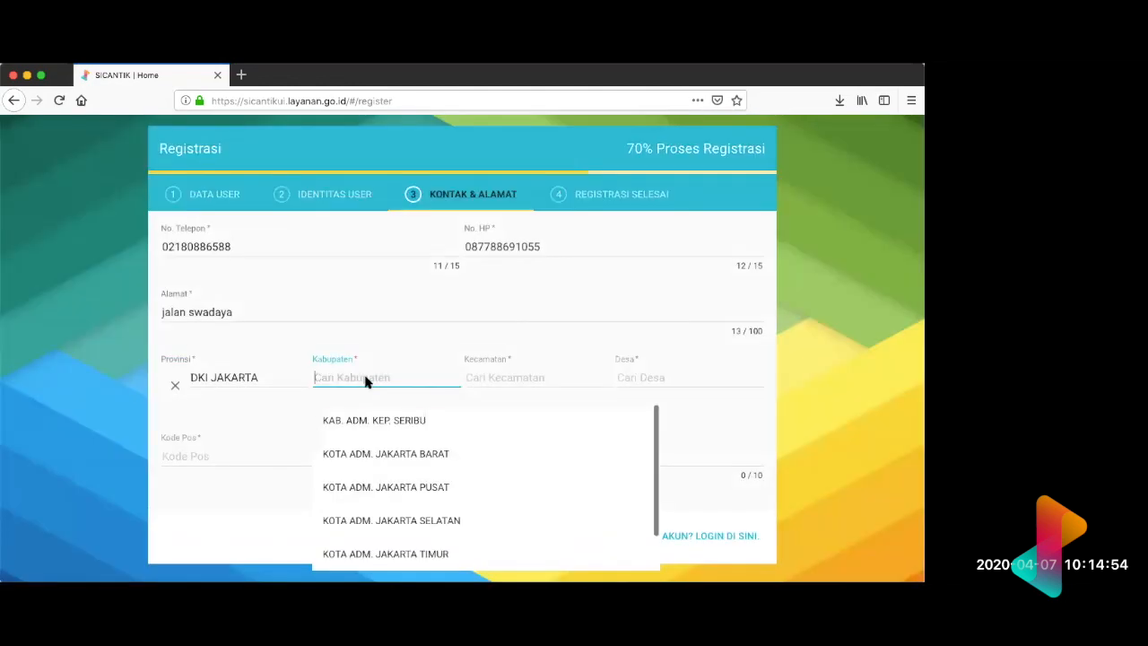
click(428, 489)
click(528, 384)
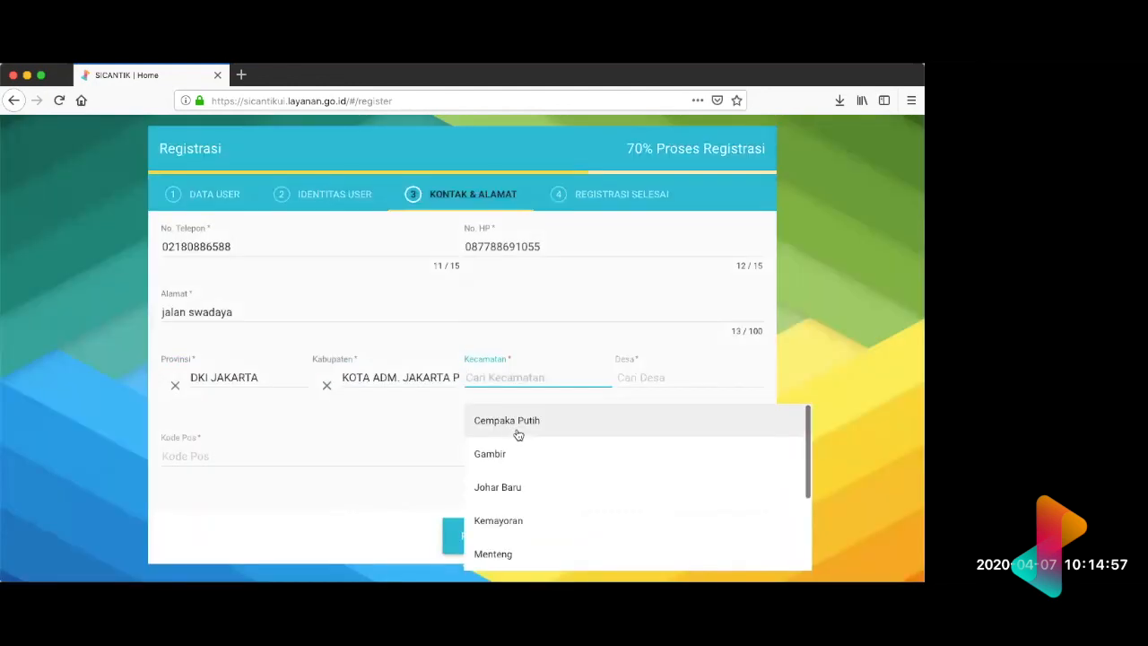
click(515, 454)
click(628, 379)
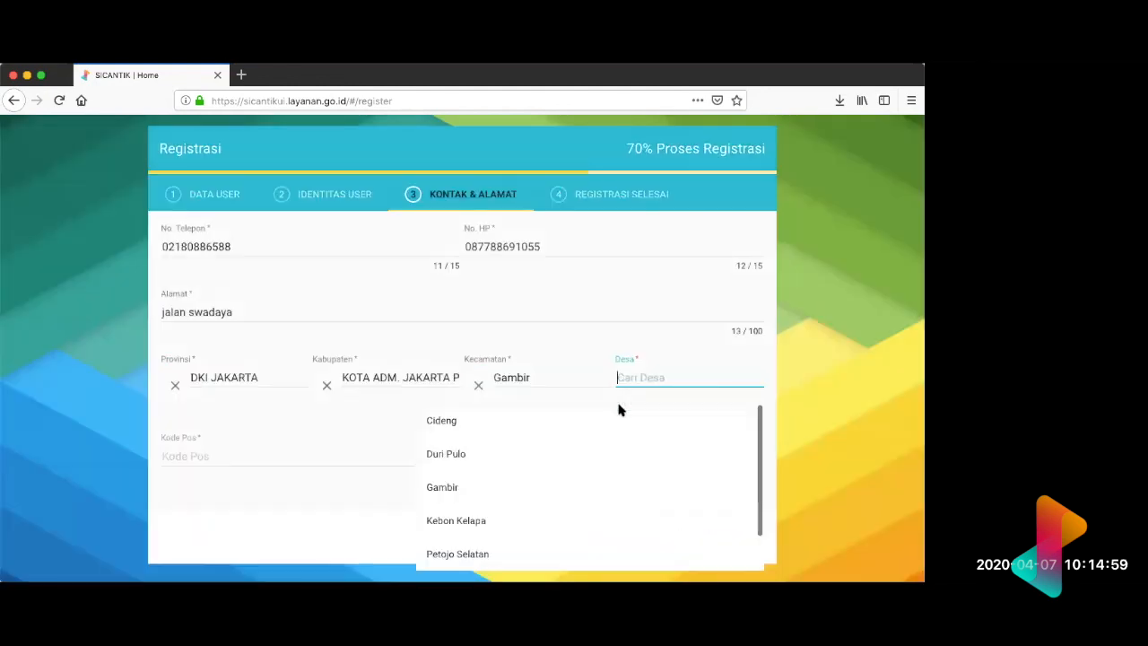
click(549, 461)
Step: Enter the applicant's postal code in Kode Pos and submit the registration
click(325, 452)
text(12)
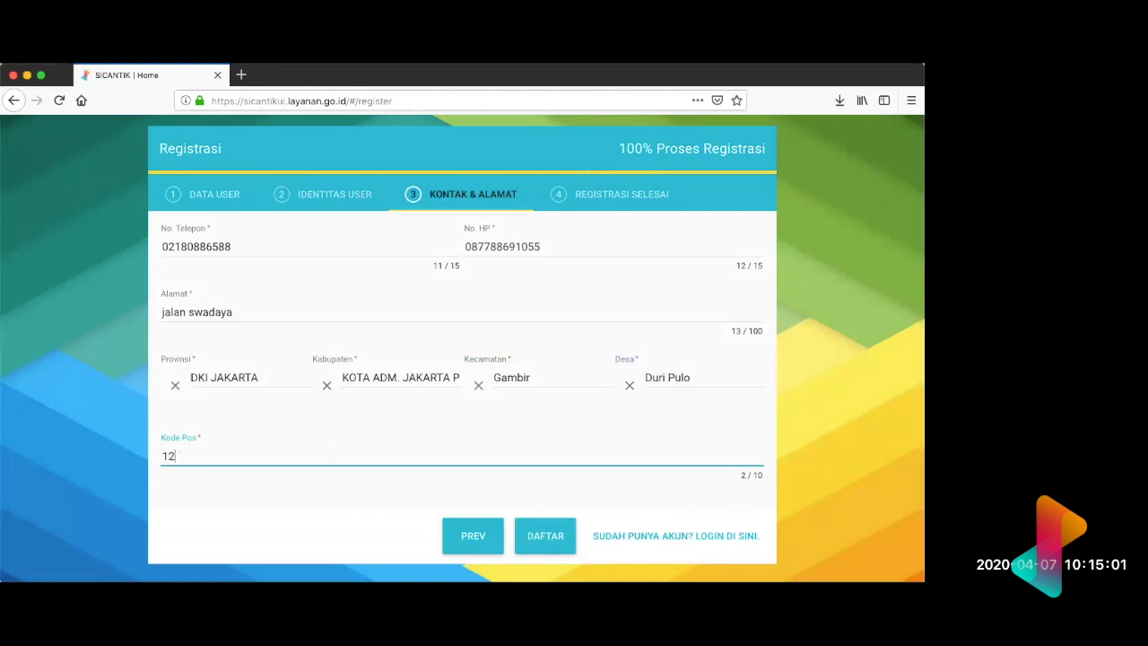
text(60)
click(543, 541)
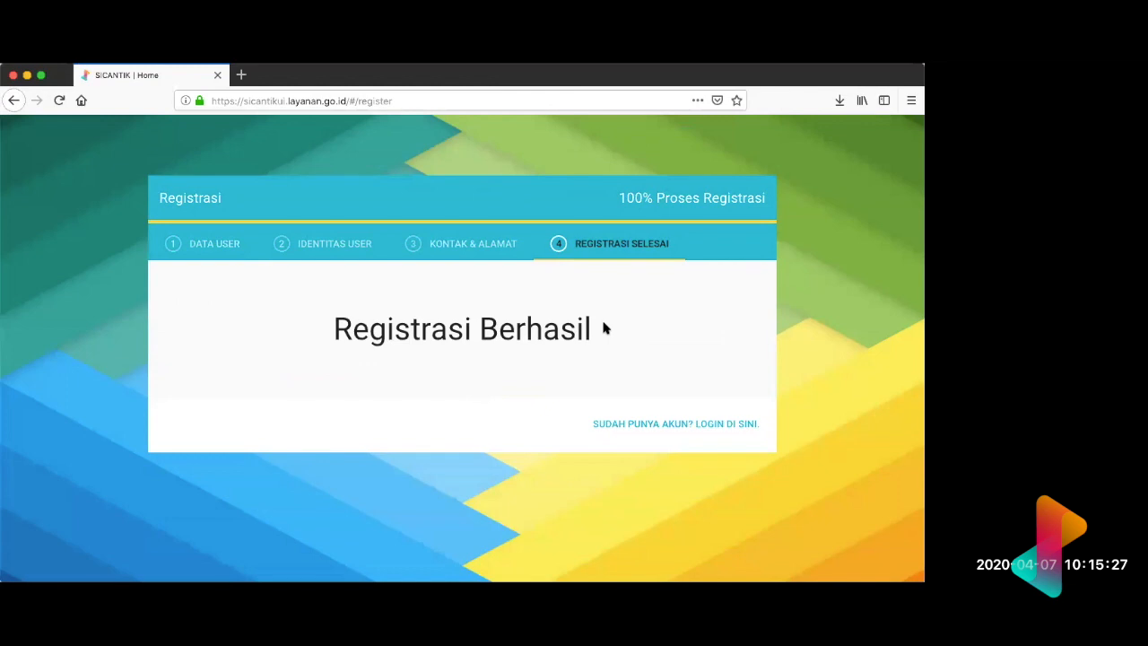
Step: Go to the login page and log in as demo with the account password, declining to save the login in the browser
click(664, 425)
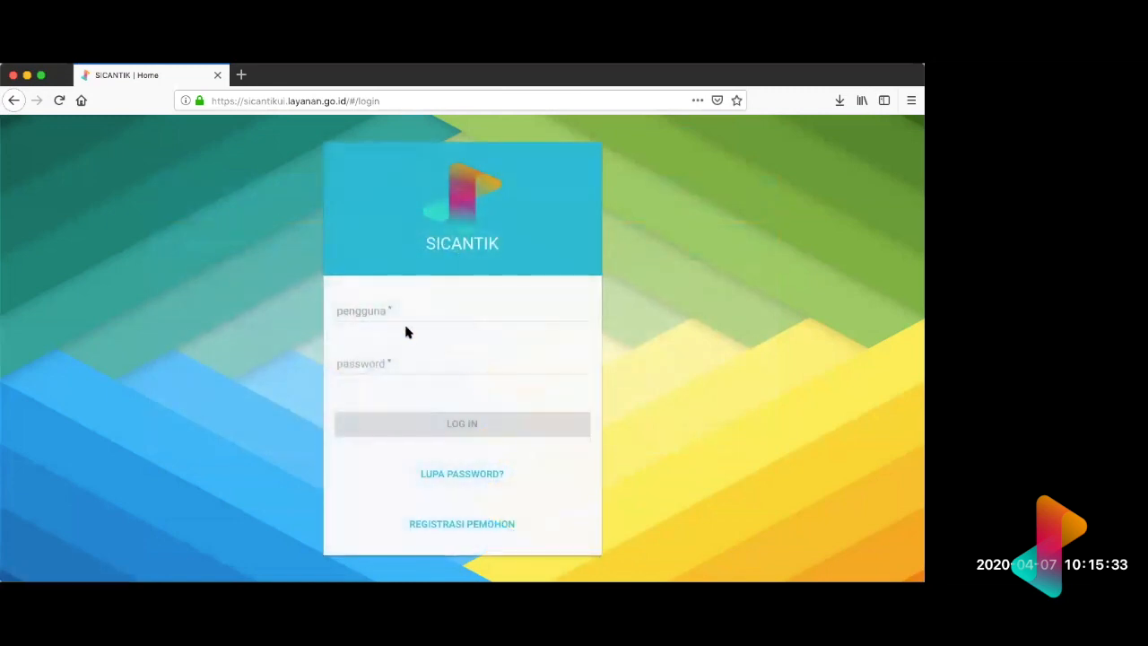
click(392, 313)
text(demo)
click(392, 364)
text(1234567)
key(Return)
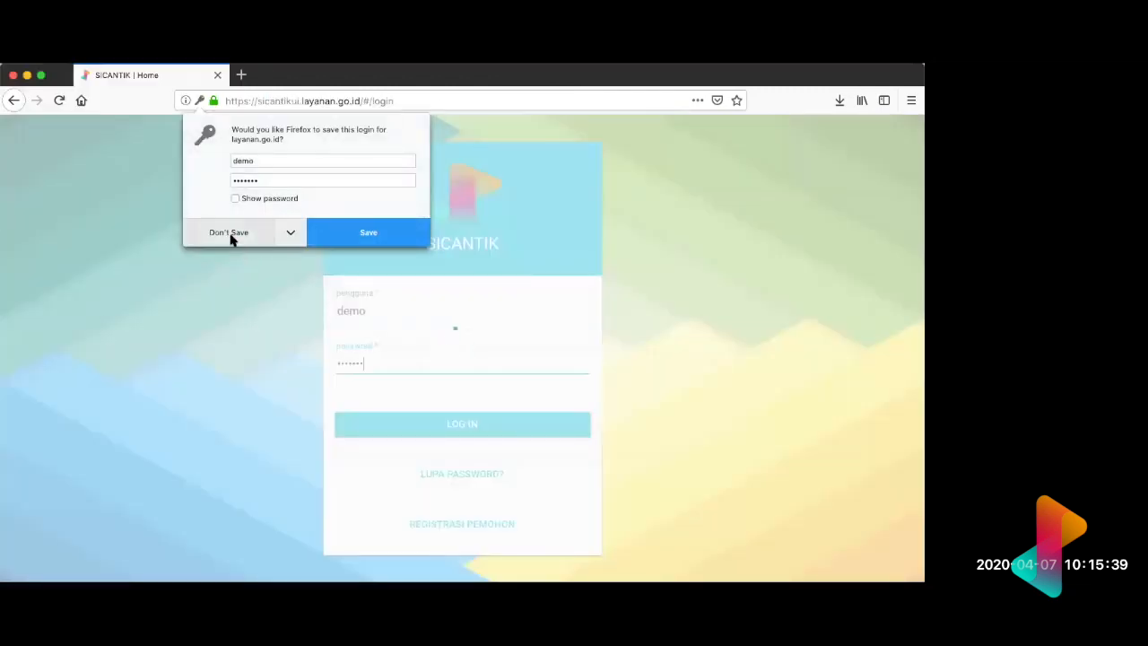
click(230, 234)
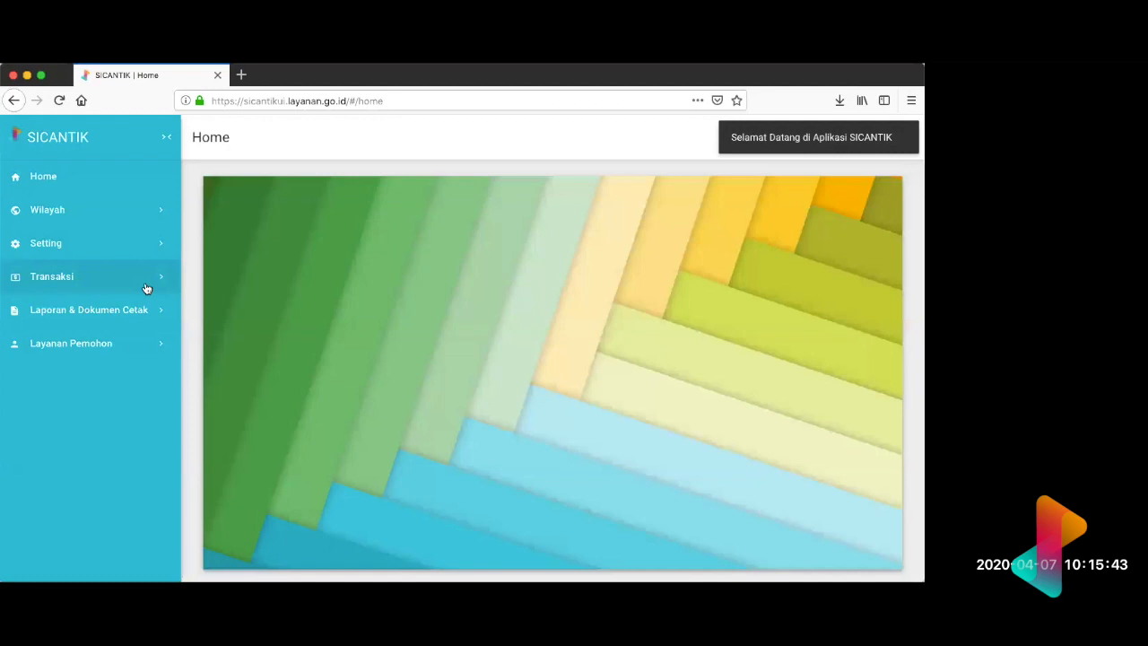
Step: Open the Registrasi Pemohon list and look through the submitted applicant registrations
click(146, 286)
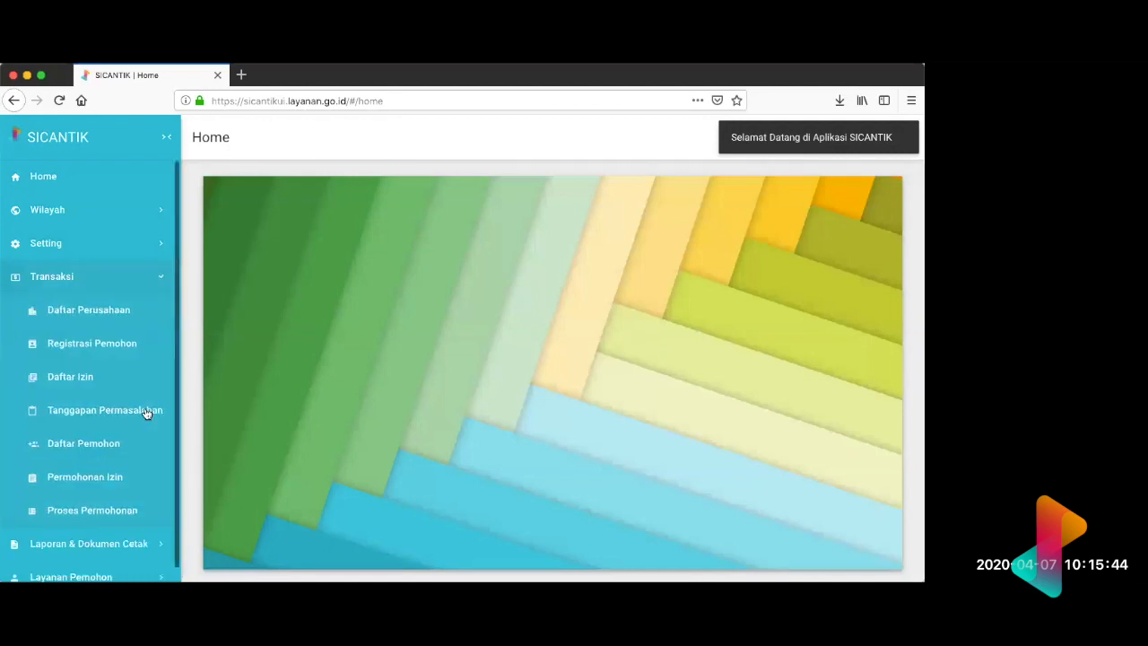
click(107, 346)
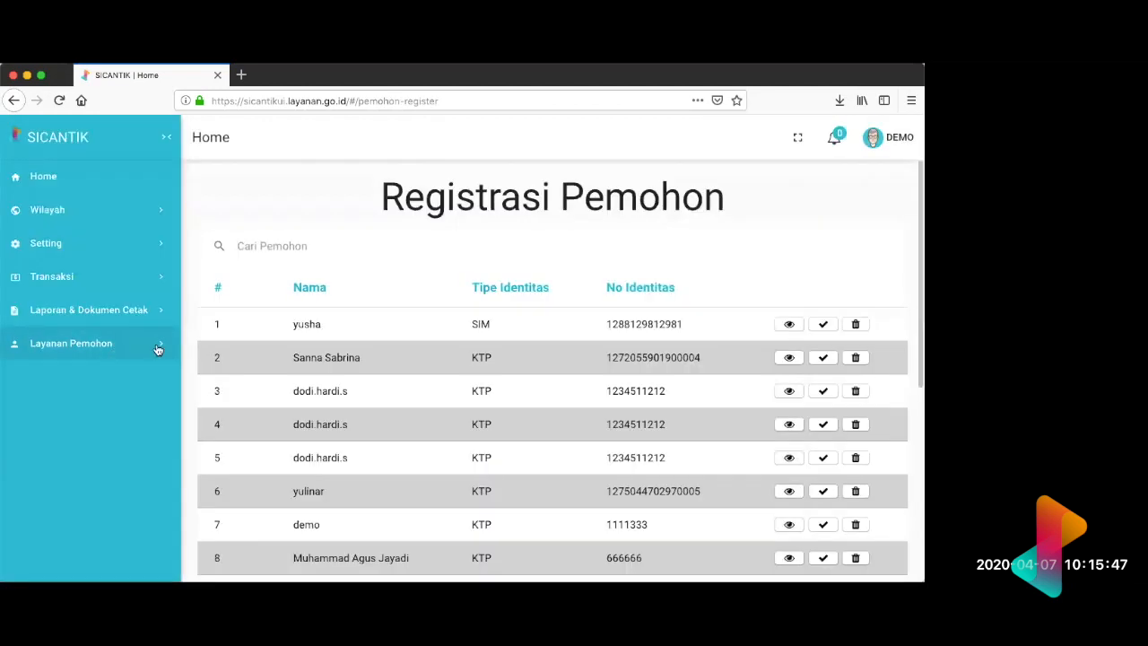
scroll(299, 335, down, 5)
scroll(299, 335, up, 5)
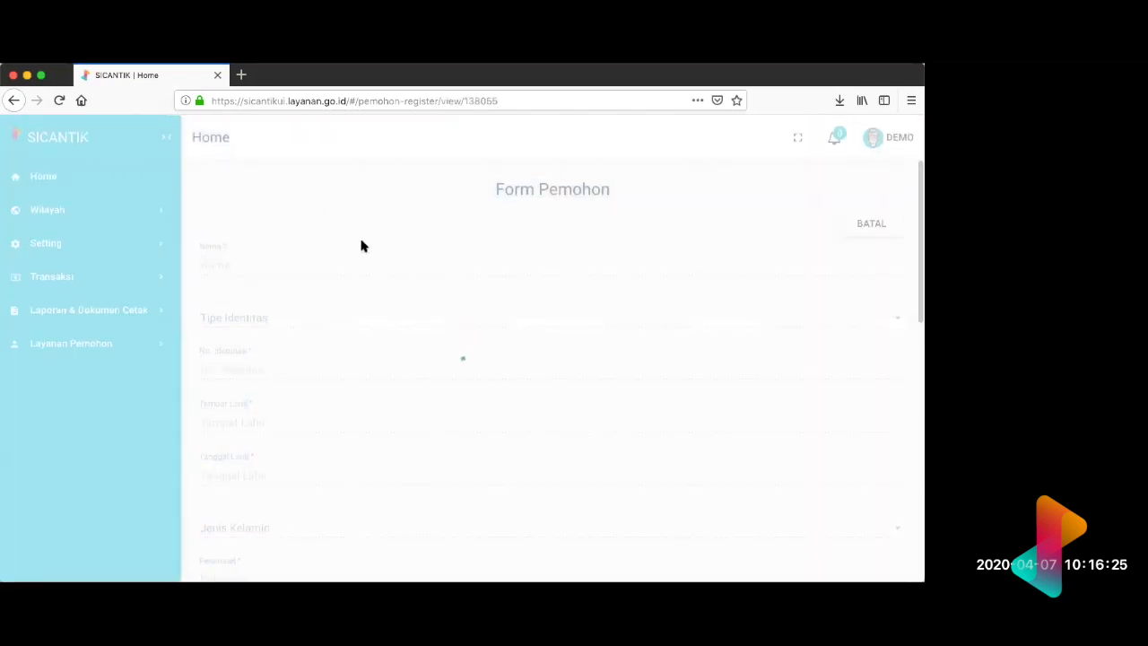
Step: Review the first applicant's submitted data in the Form Pemohon view
scroll(366, 213, down, 10)
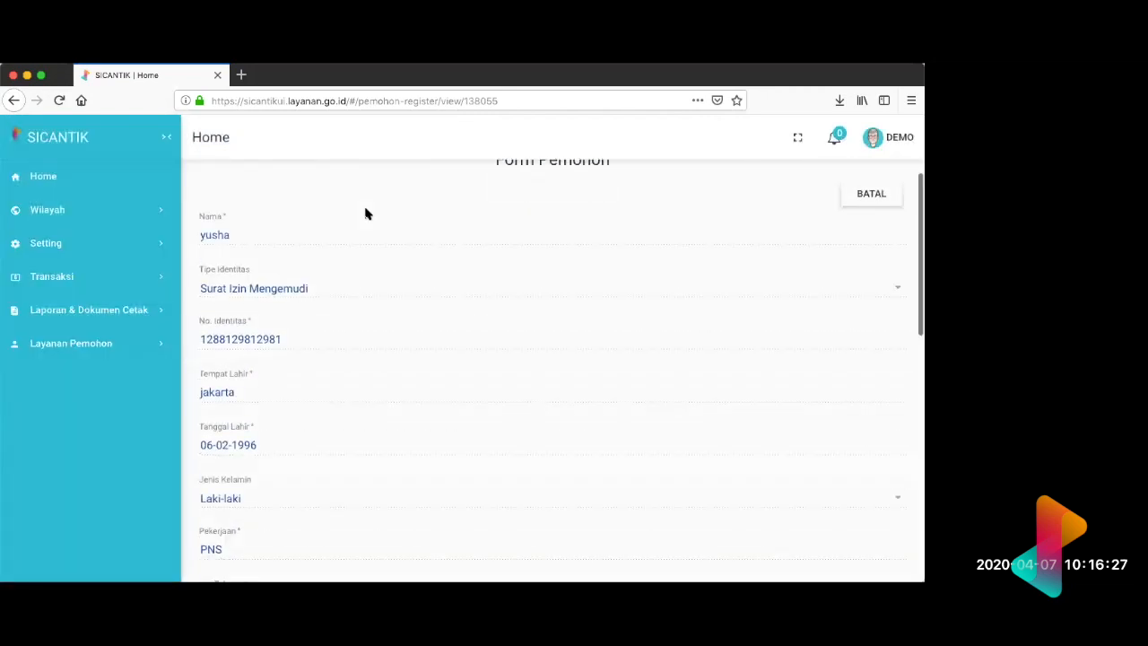
scroll(366, 213, up, 10)
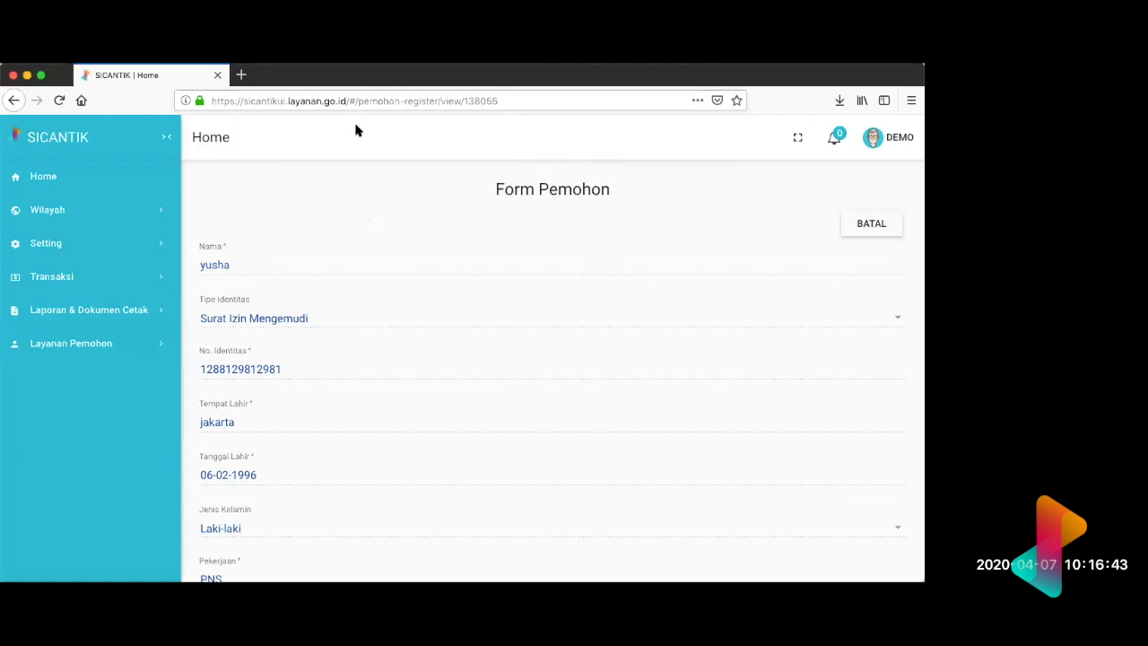
scroll(351, 282, down, 3)
scroll(351, 282, up, 3)
scroll(351, 282, up, 1)
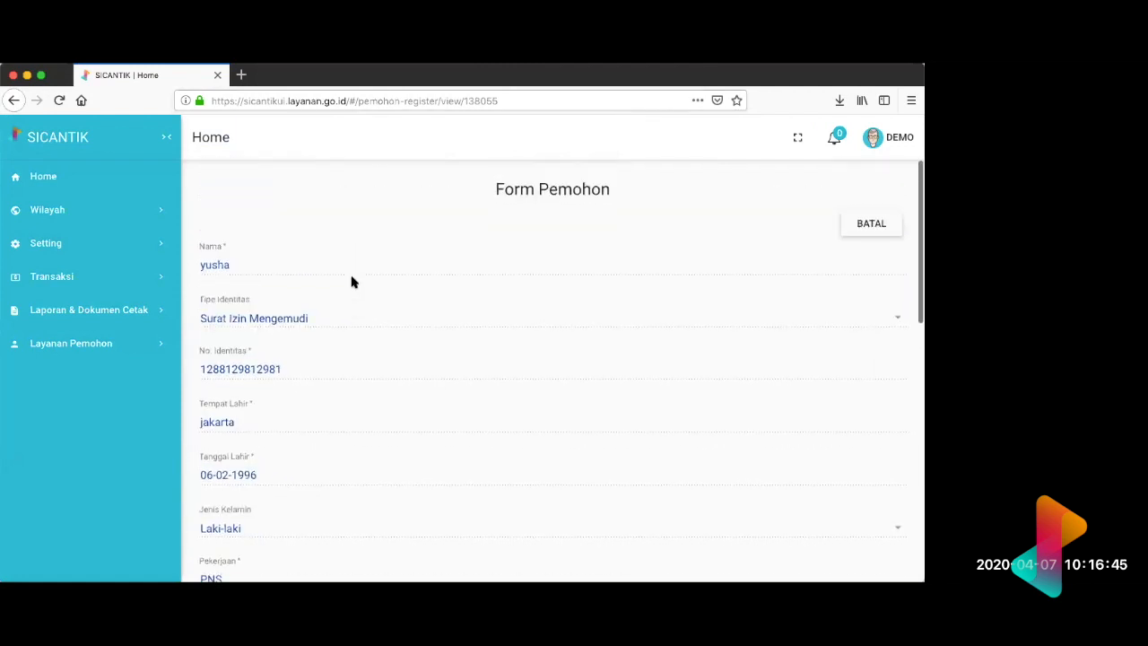
Step: Return to the Registrasi Pemohon list and approve the first applicant's registration
key(super+Left)
key(super+Left)
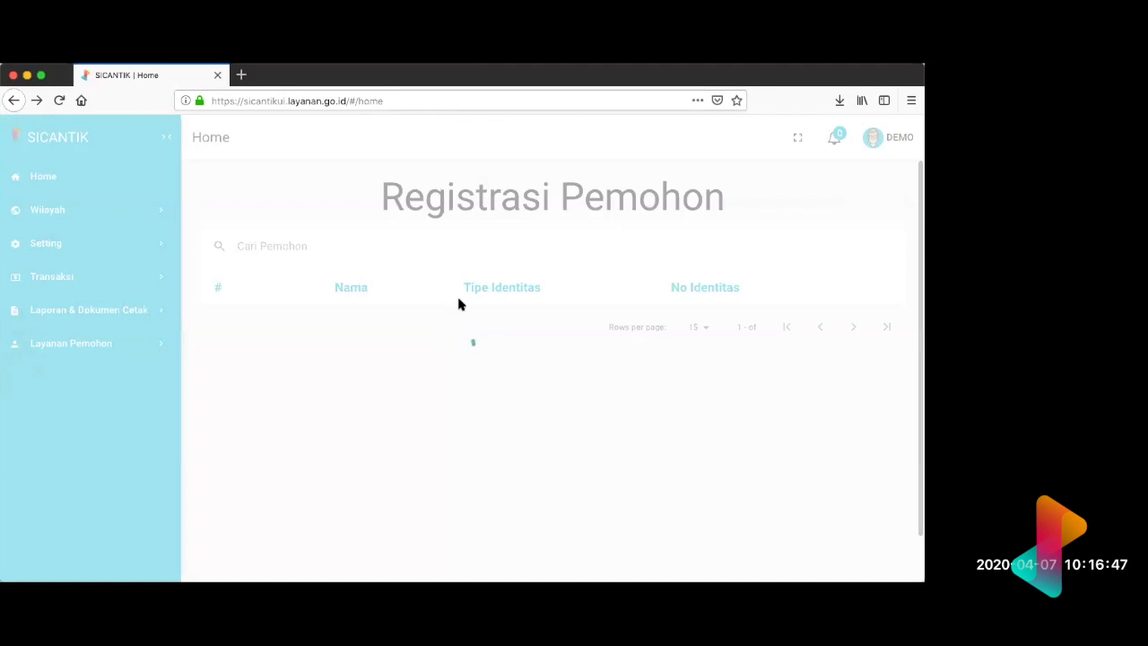
key(super+Right)
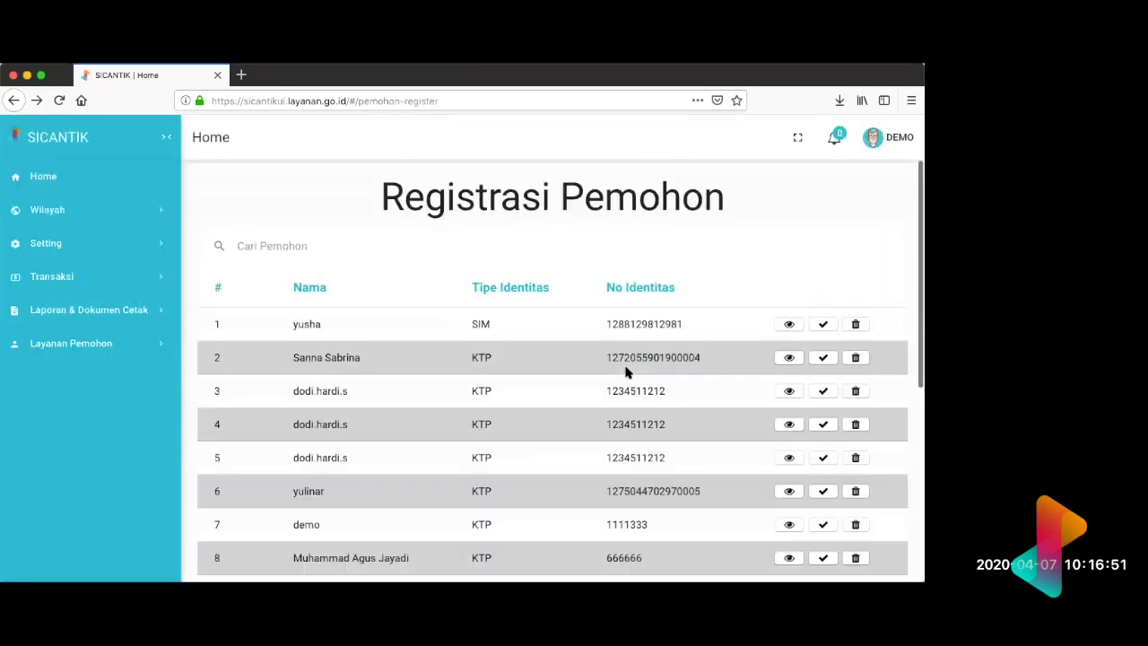
key(super+Right)
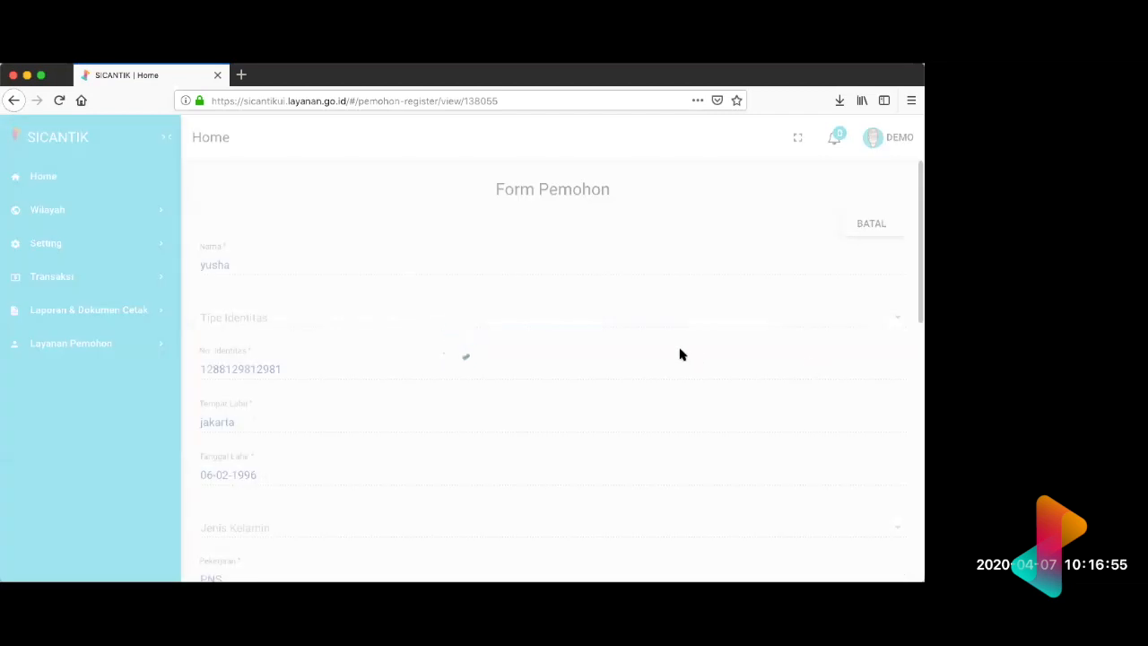
key(super+Left)
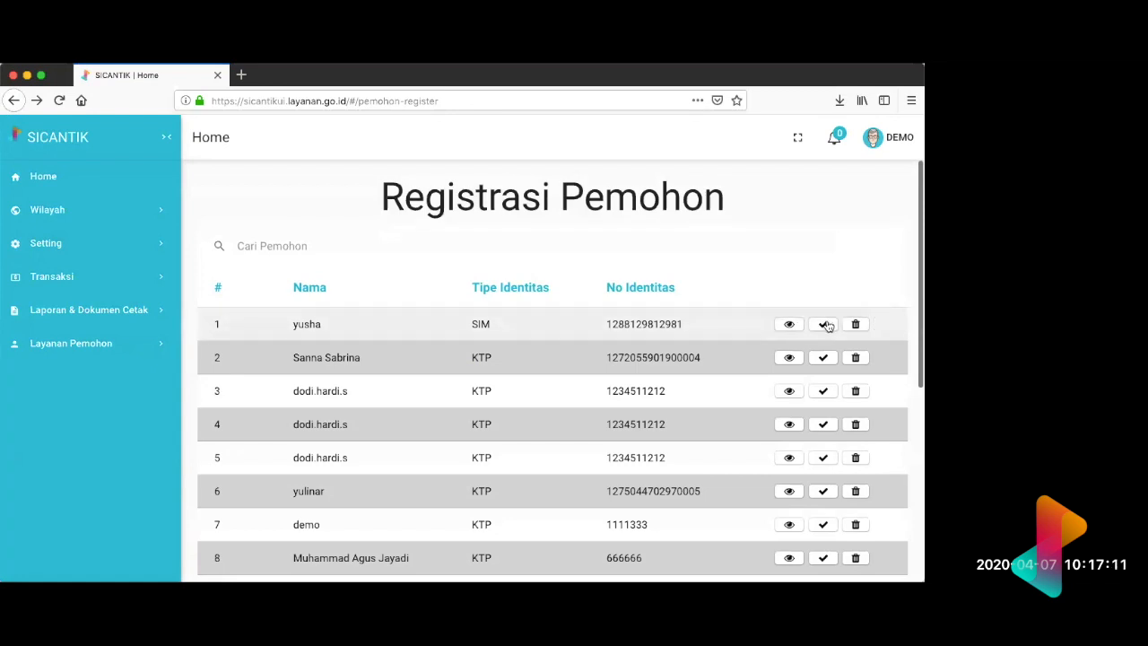
click(823, 324)
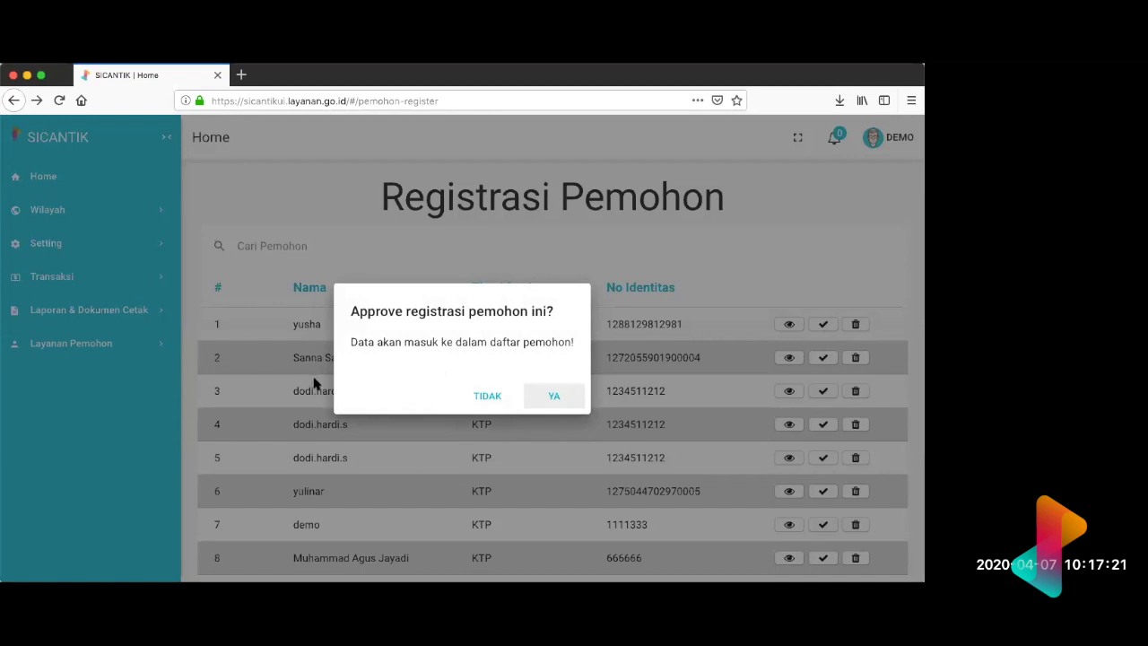
click(553, 400)
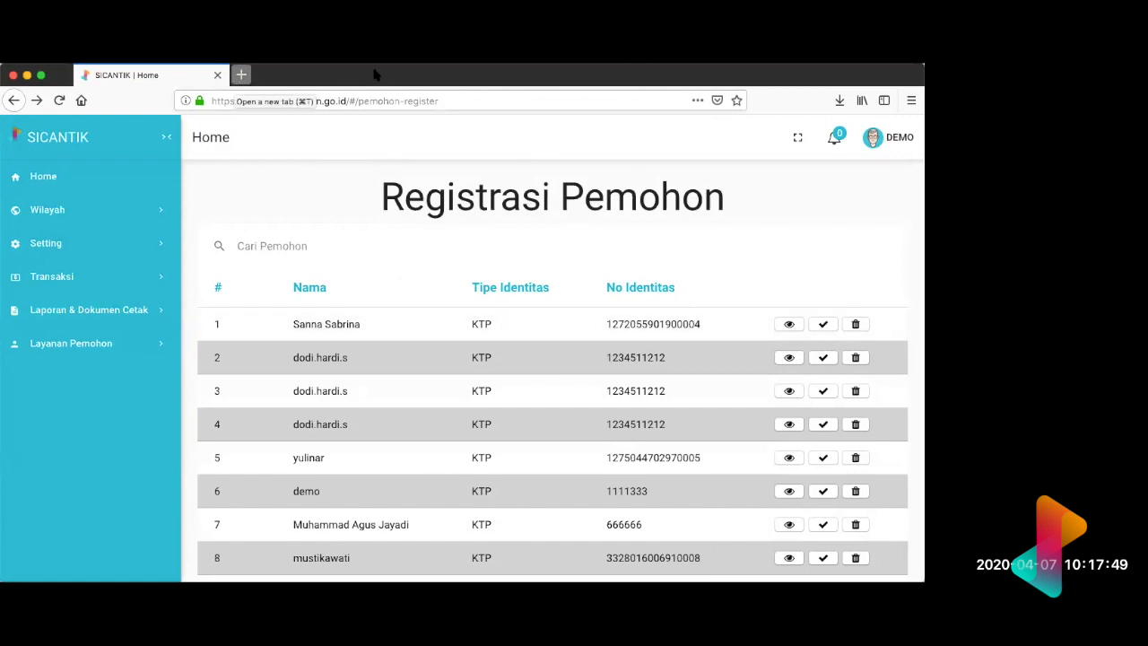
Step: Open gmail.com in a new browser tab and show its inbox
key(super+t)
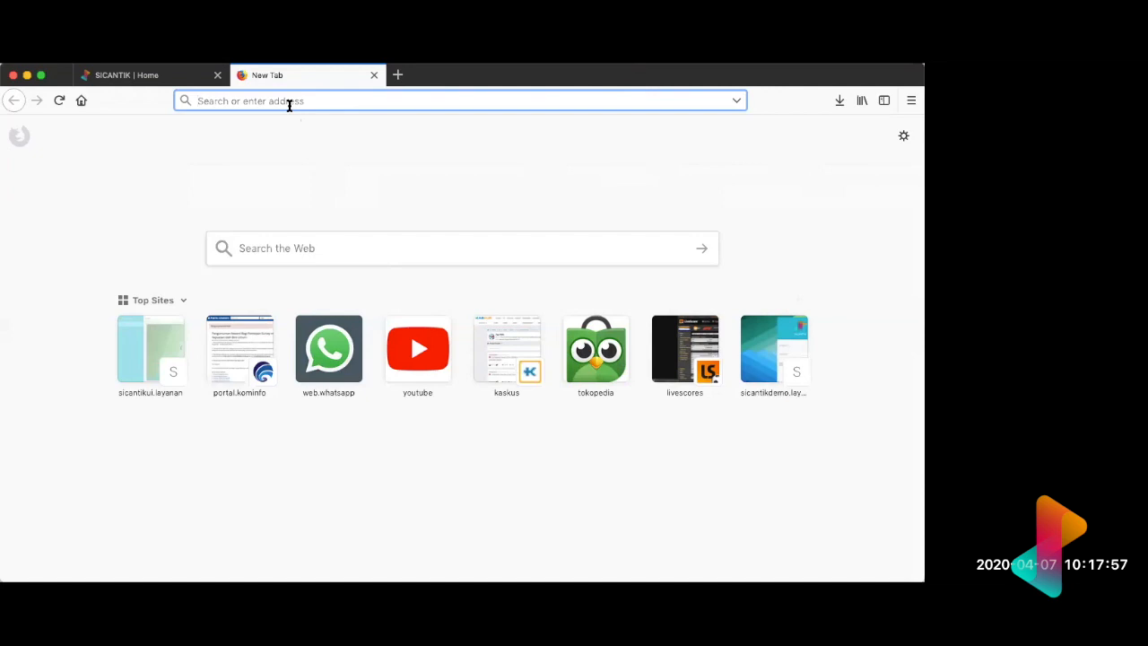
text(h)
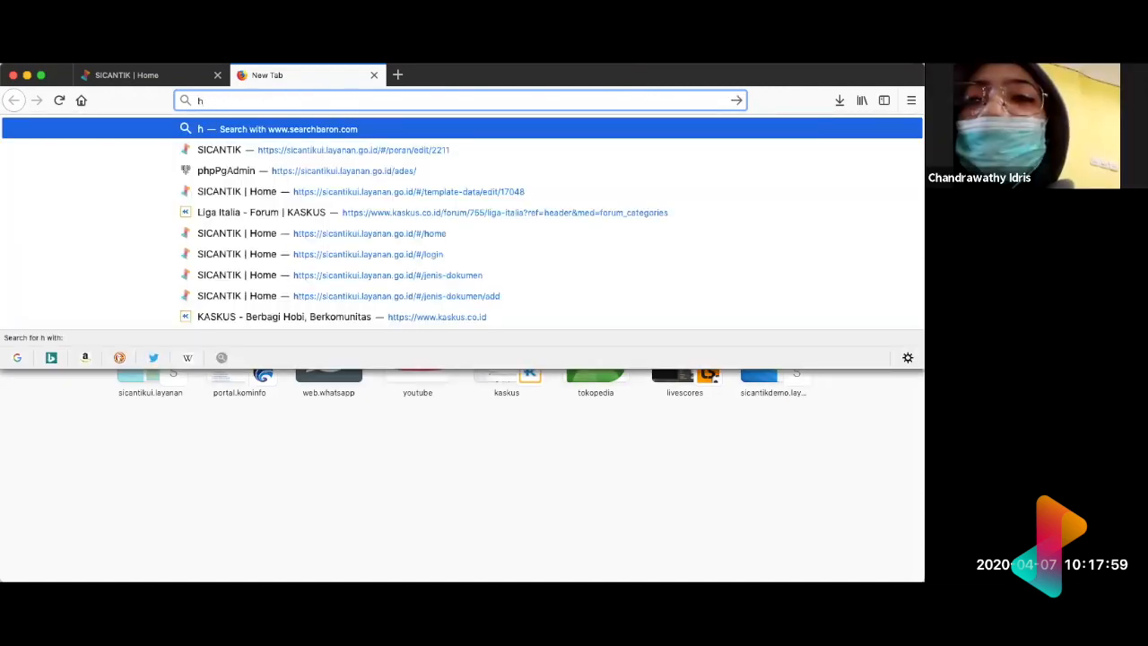
click(247, 103)
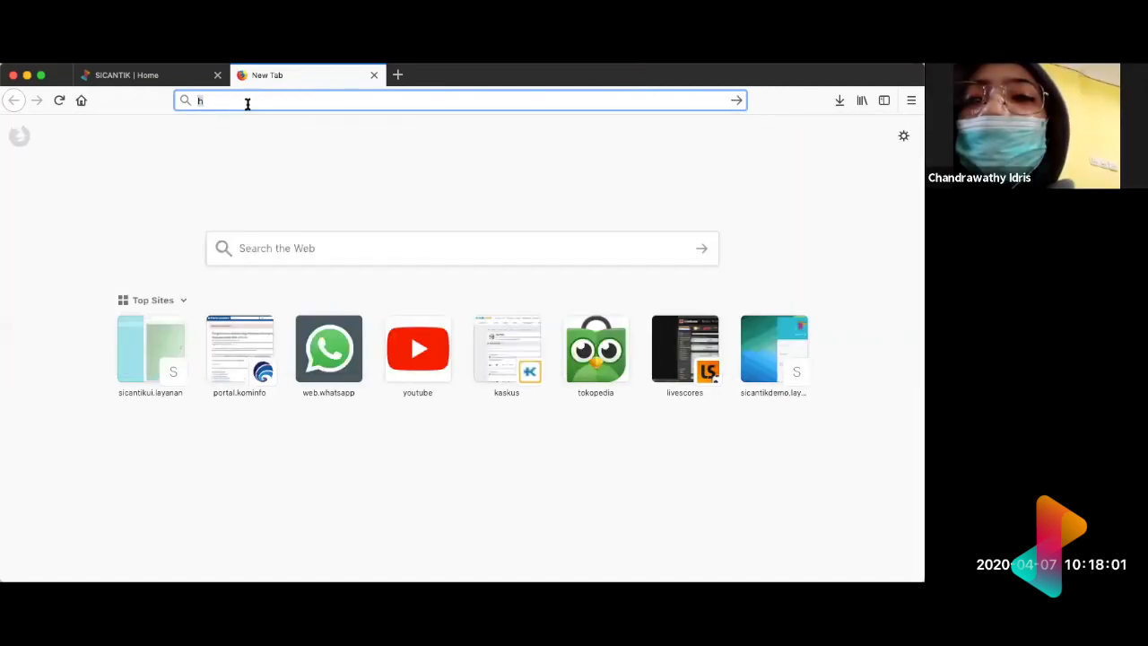
text(gm)
key(Down)
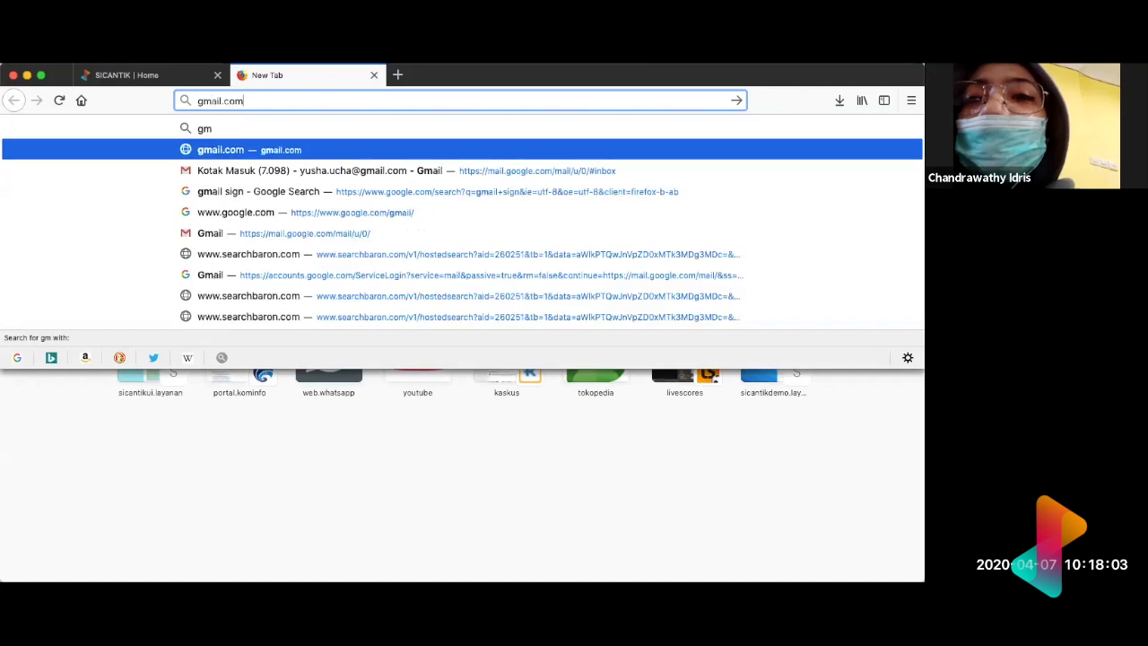
key(Return)
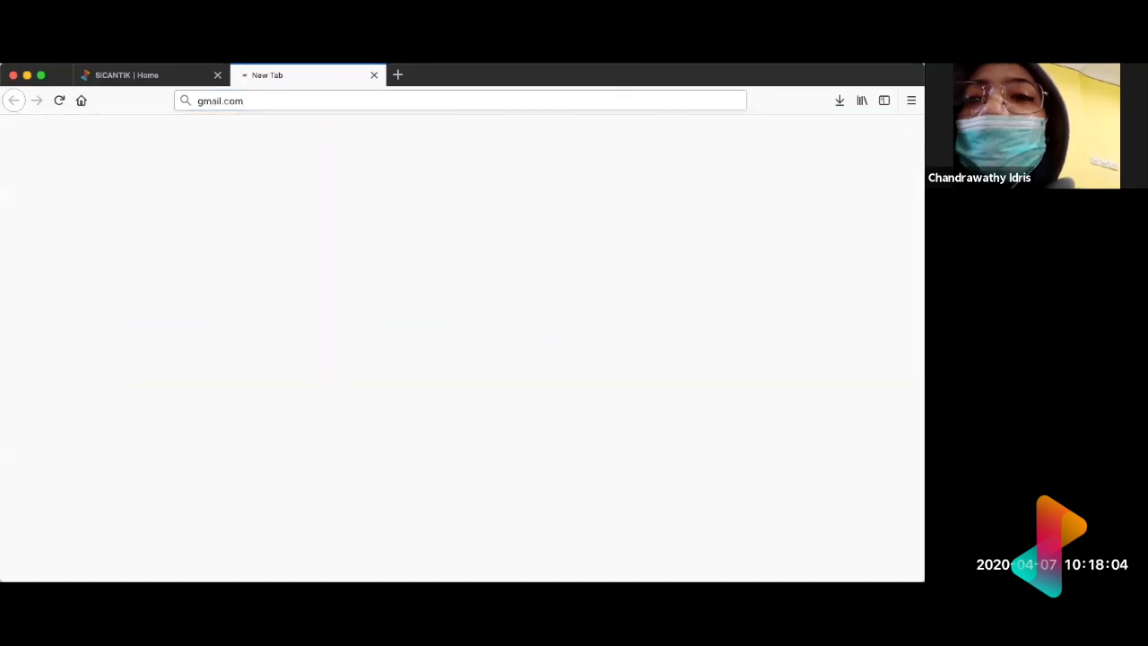
click(128, 80)
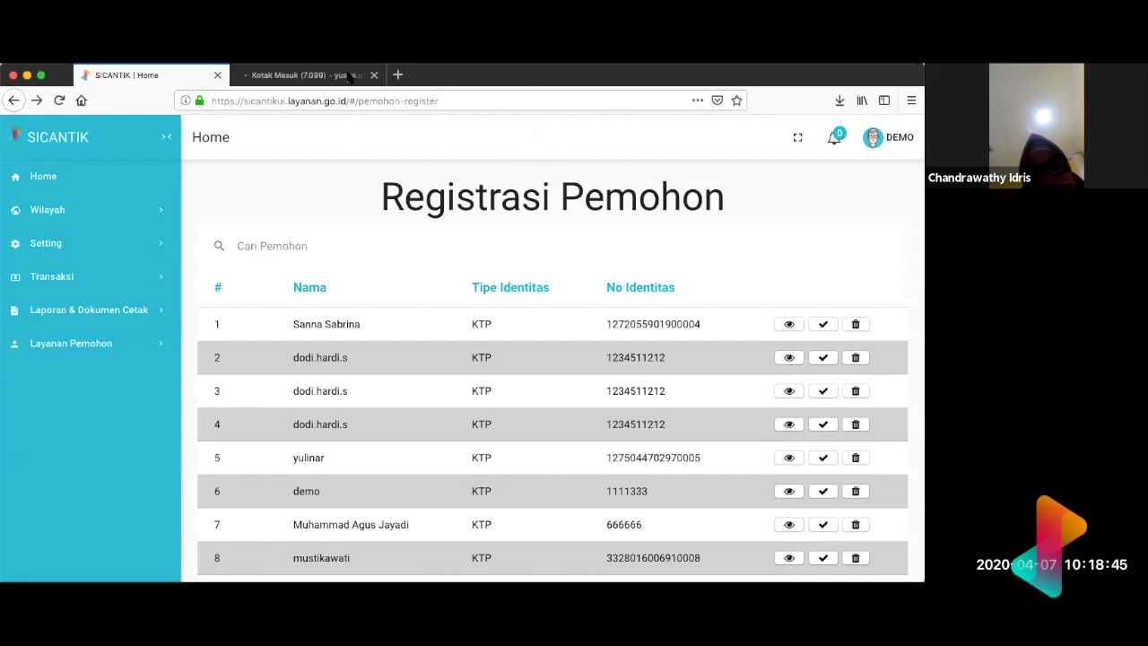
click(387, 77)
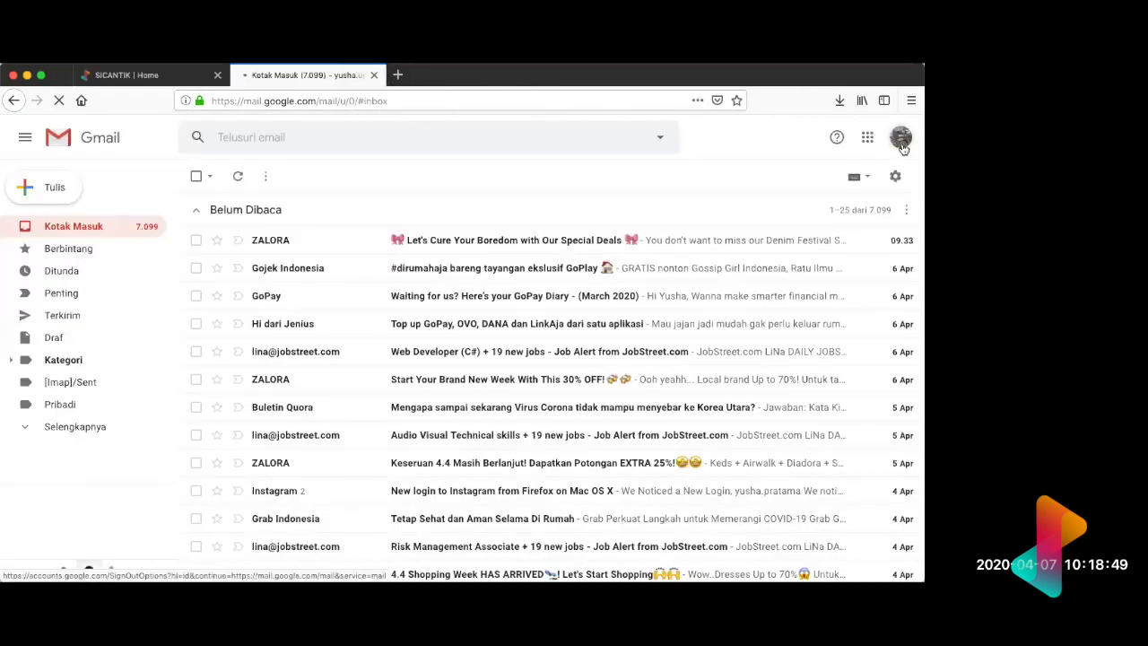
Step: Switch Gmail to the applicant's mail account, close the previous inbox, and open the Registrasi Pemohon email from SICANTIK
click(902, 144)
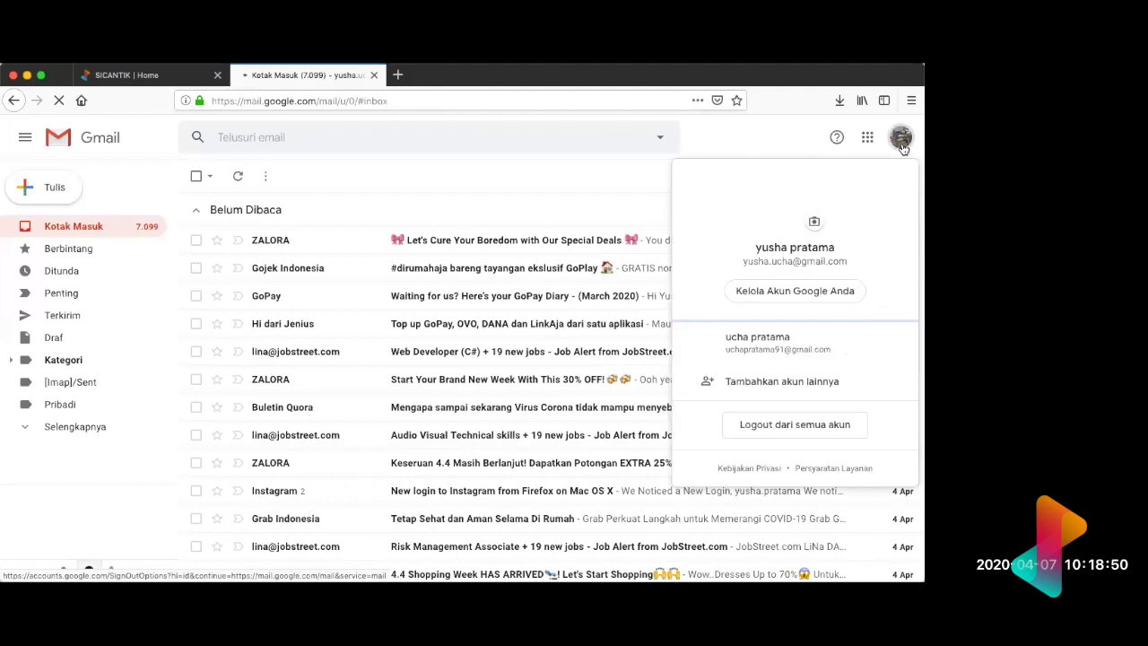
click(771, 341)
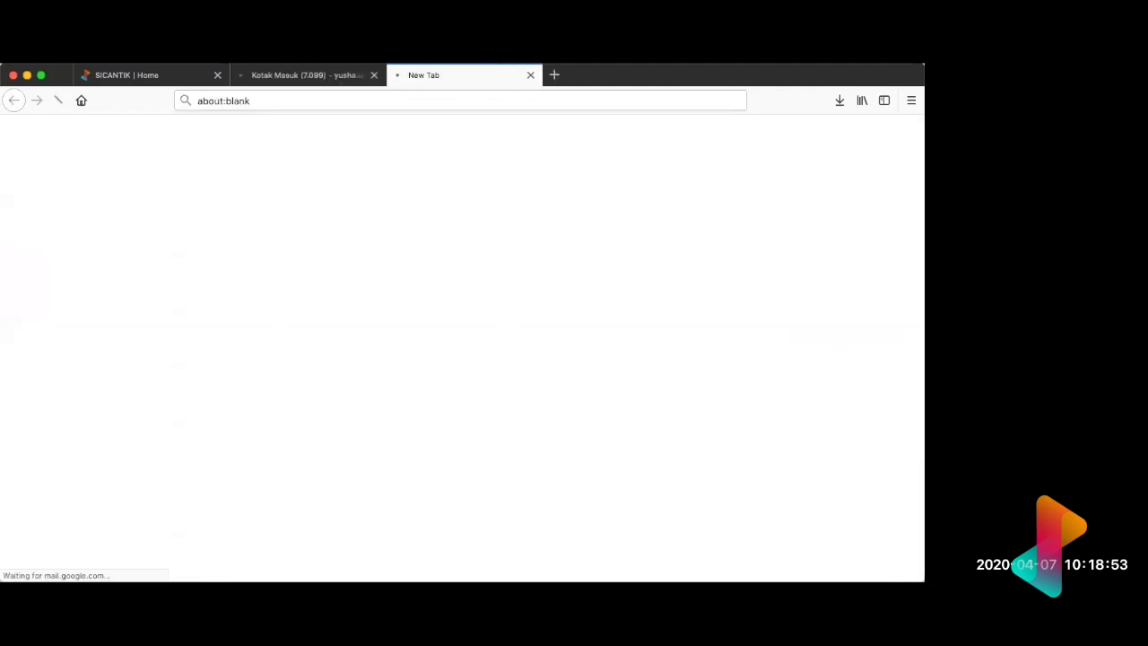
click(374, 75)
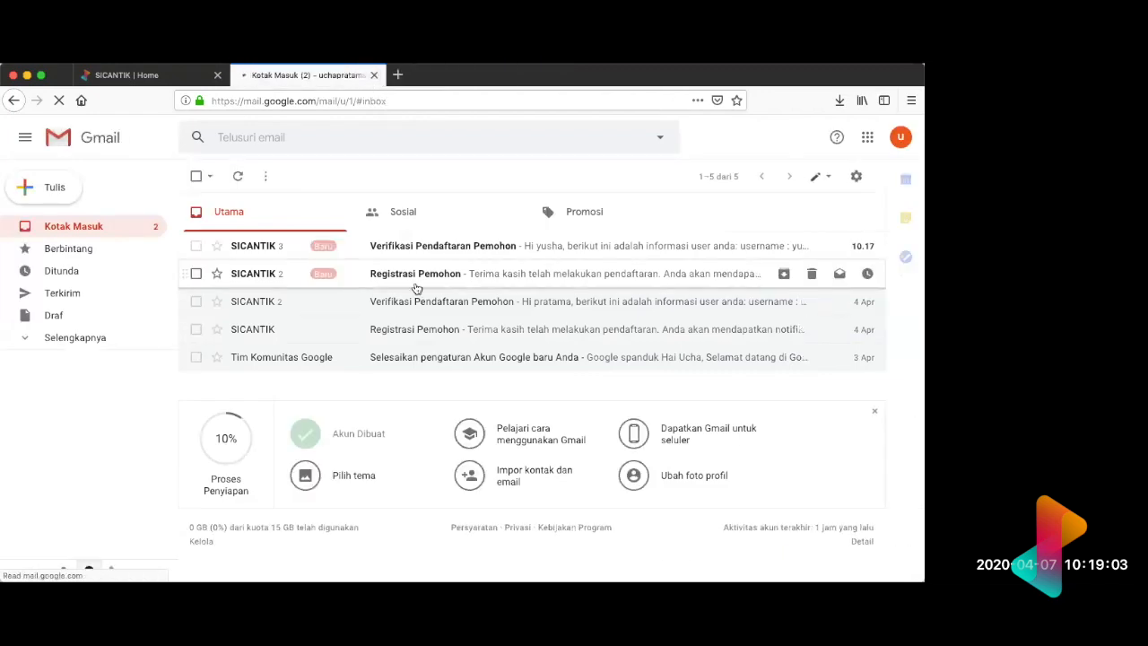
click(366, 280)
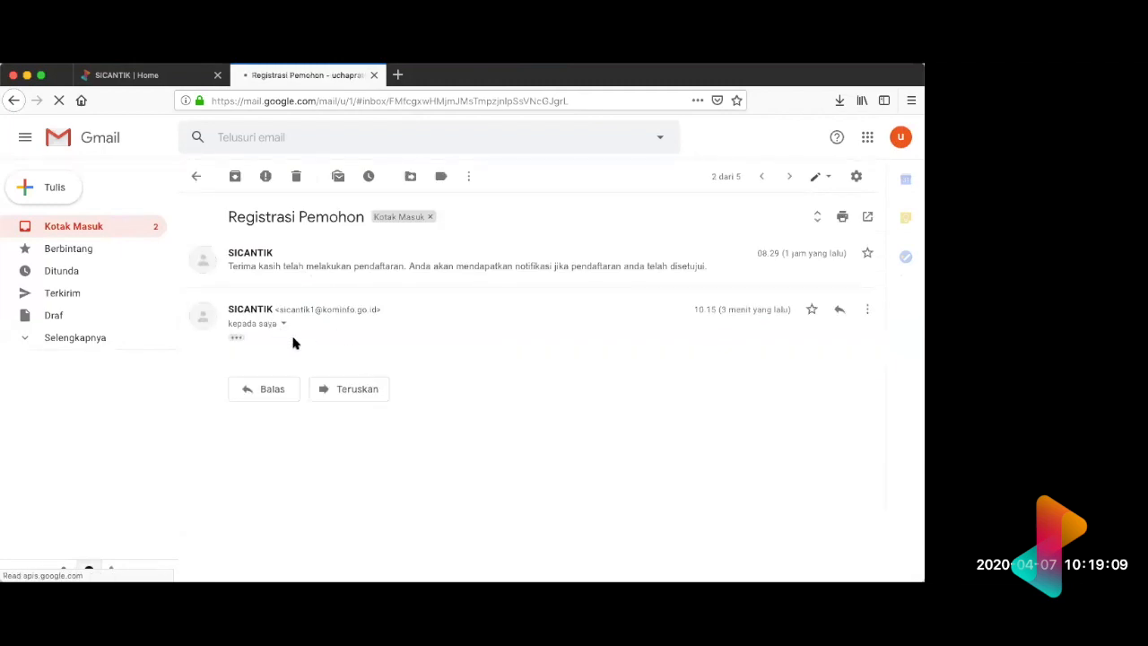
Step: Expand the hidden text of the latest Registrasi Pemohon message, and open the Verifikasi Pendaftaran Pemohon email from the inbox
click(236, 339)
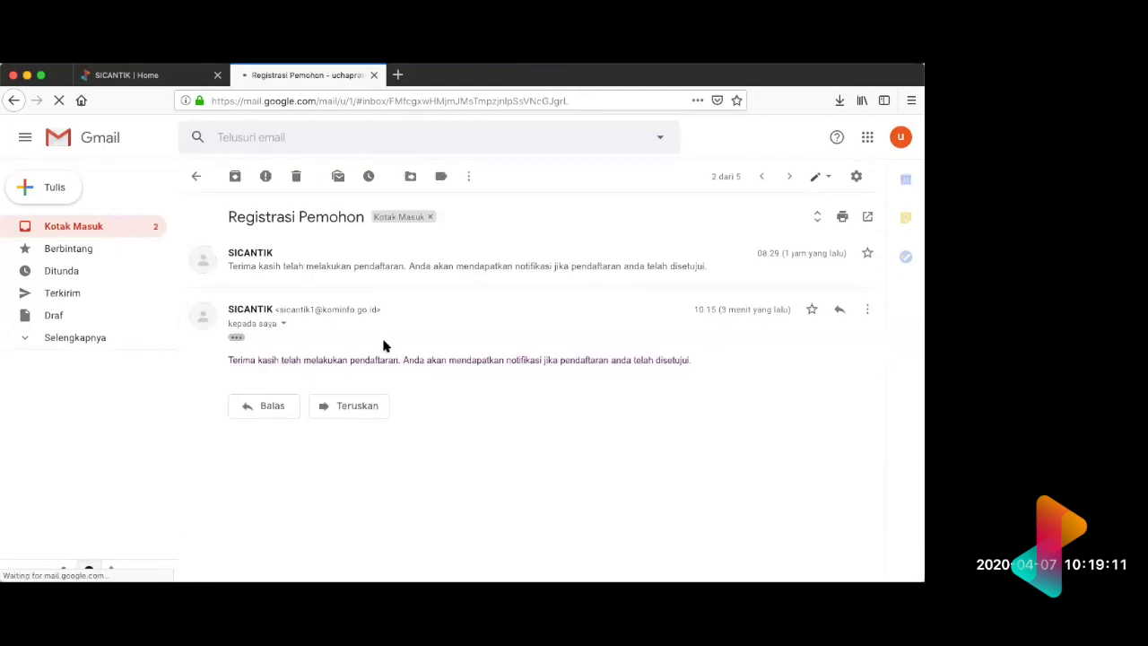
click(134, 233)
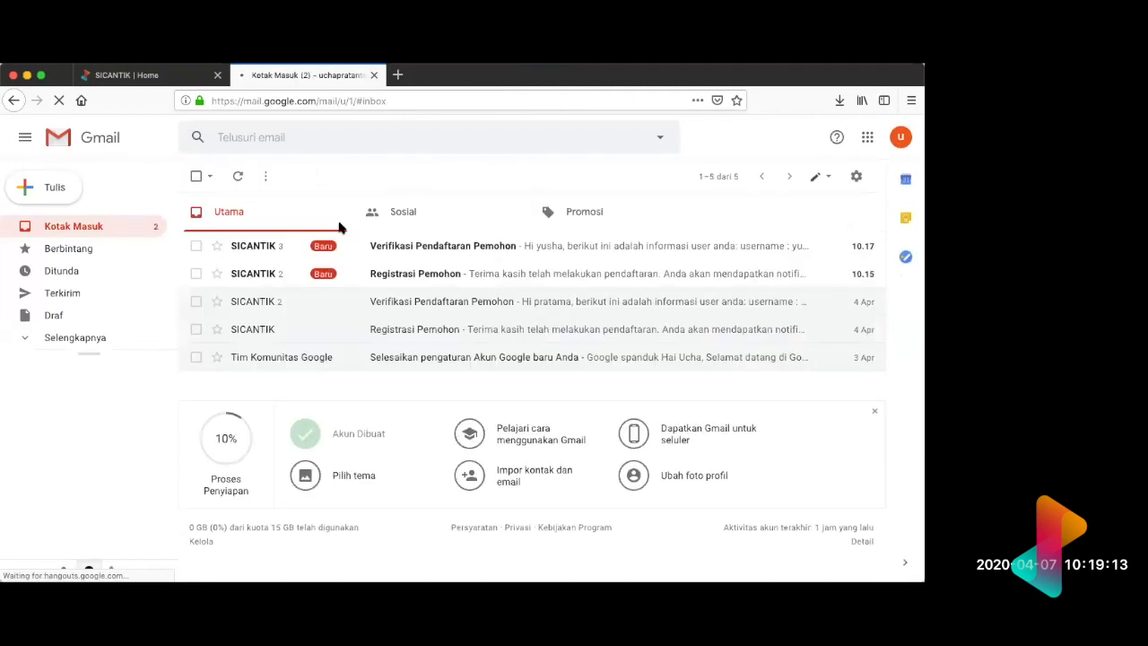
click(564, 250)
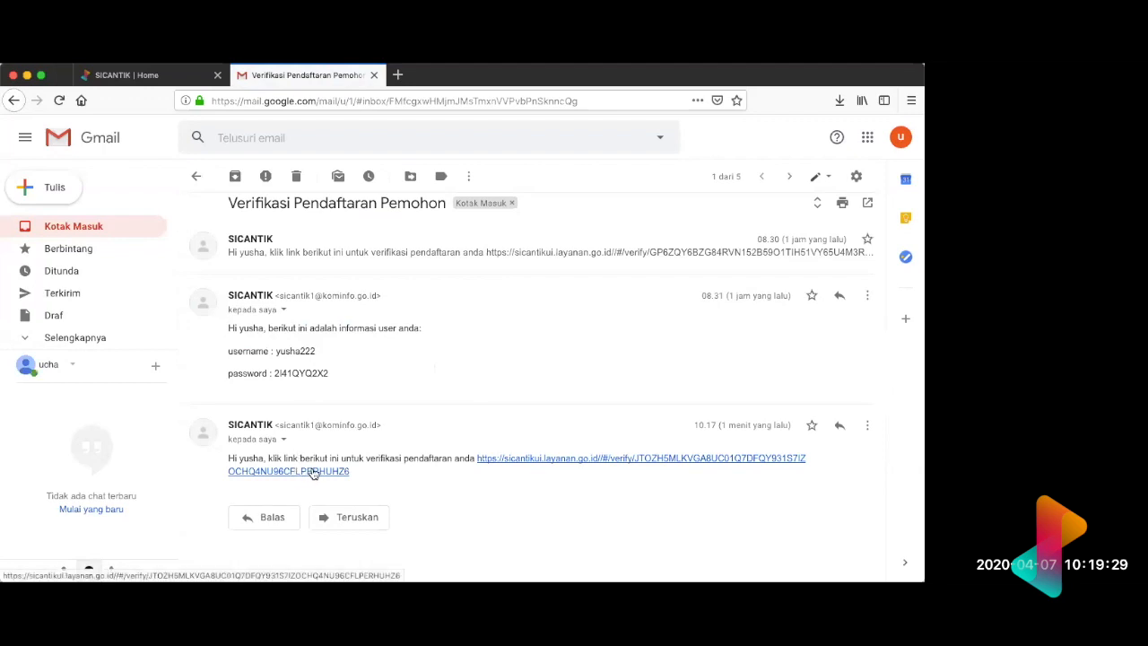
Step: Verify the applicant's registration through the link in the newest SICANTIK message, and close the resulting SICANTIK page
click(313, 472)
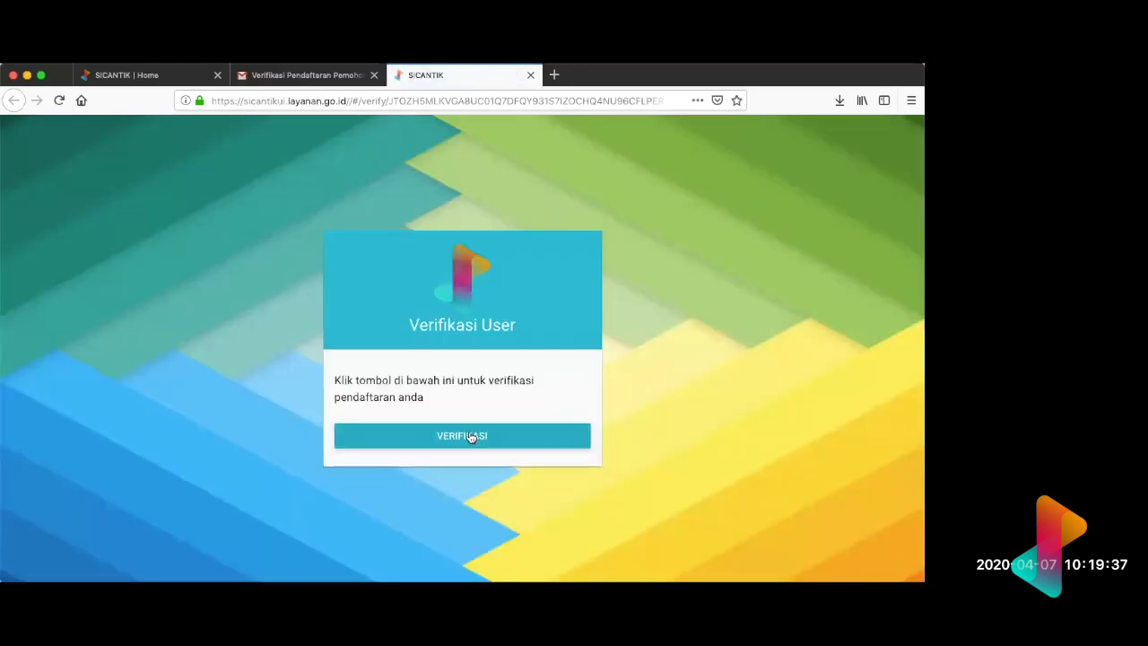
click(470, 436)
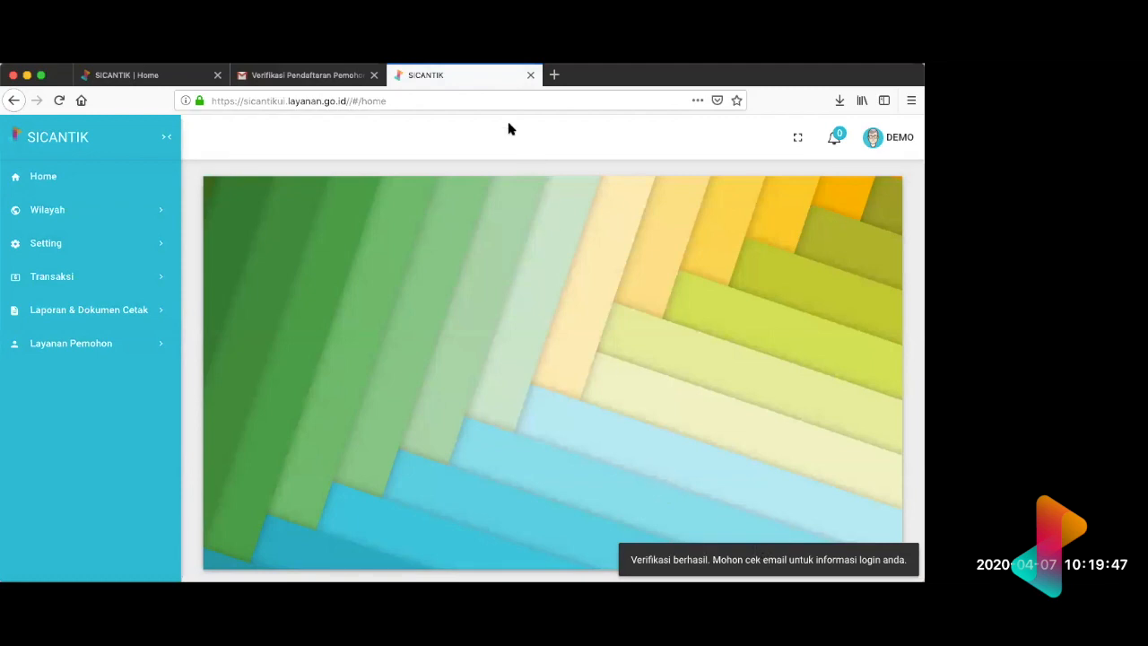
click(530, 76)
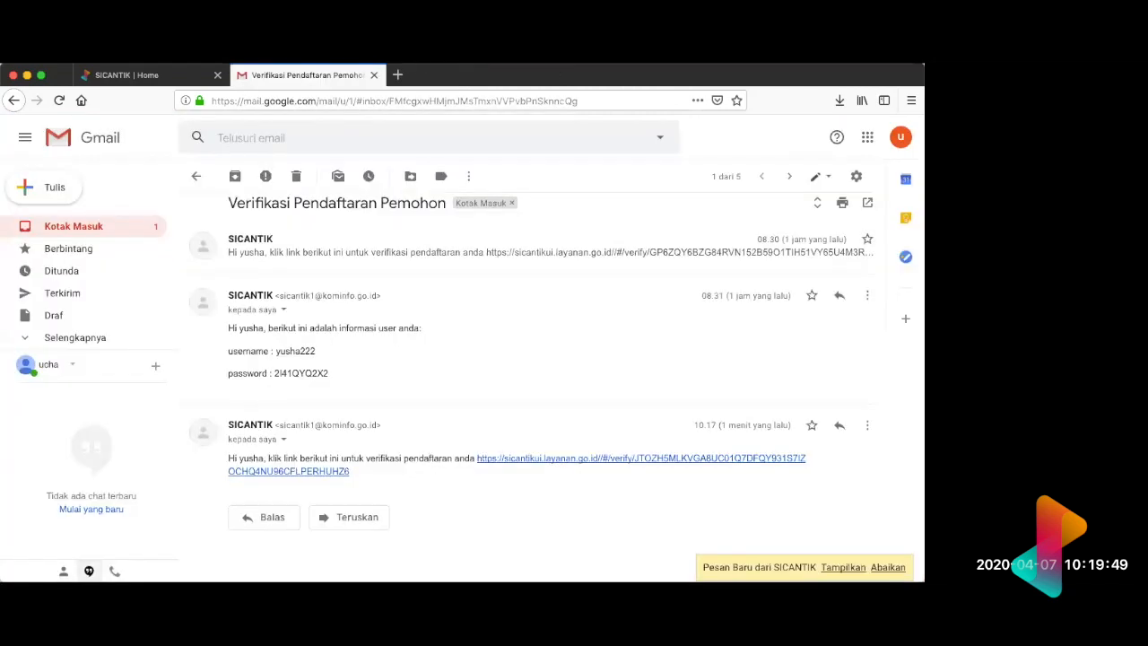
Step: Reopen the Verifikasi Pendaftaran Pemohon email from the inbox and expand its two earliest messages
click(136, 221)
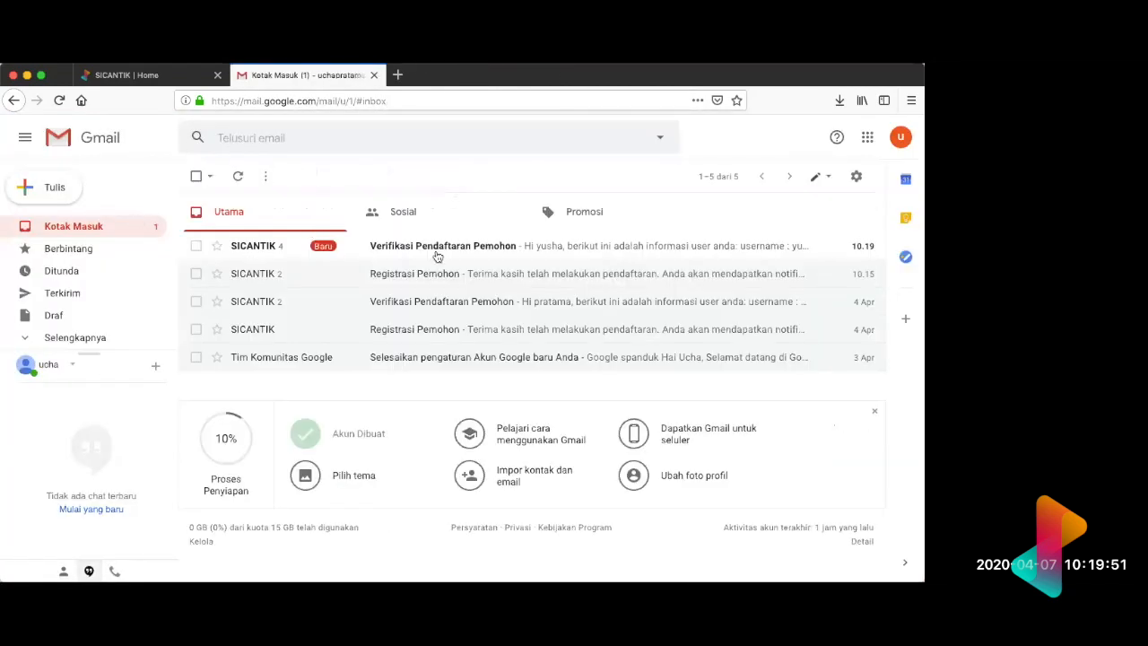
click(436, 253)
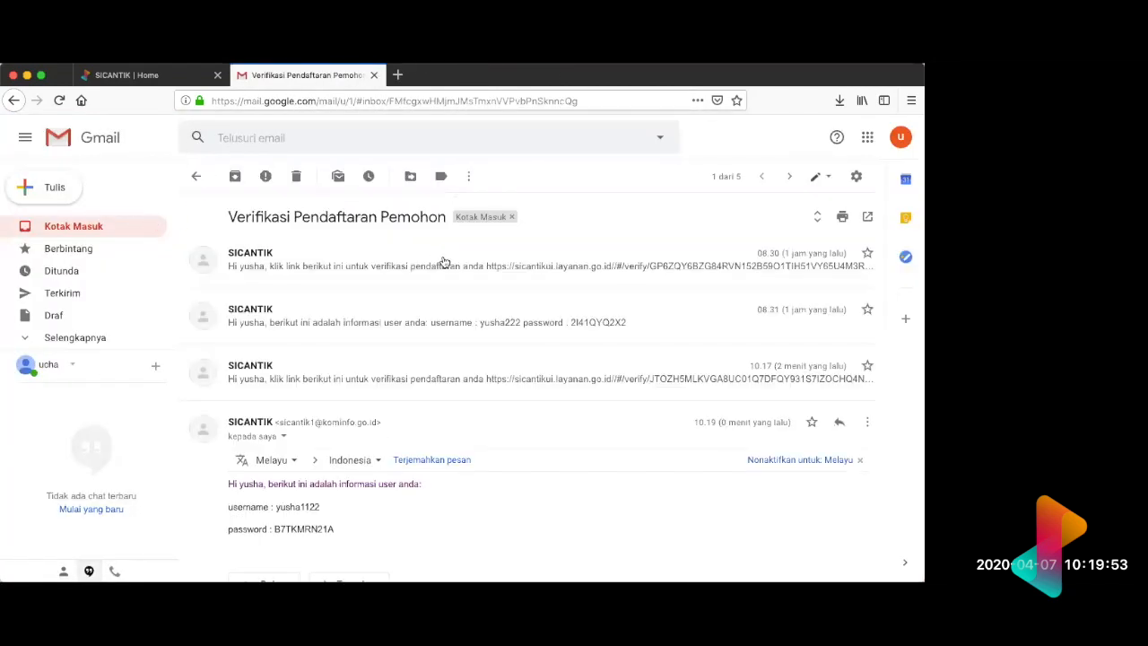
click(444, 284)
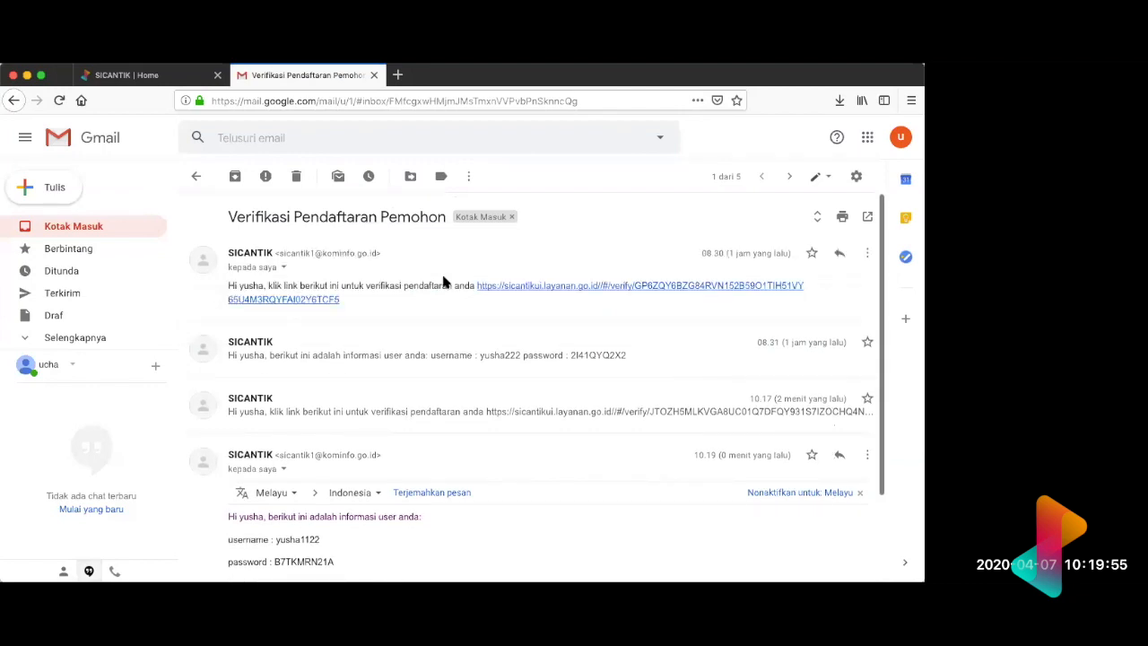
click(413, 361)
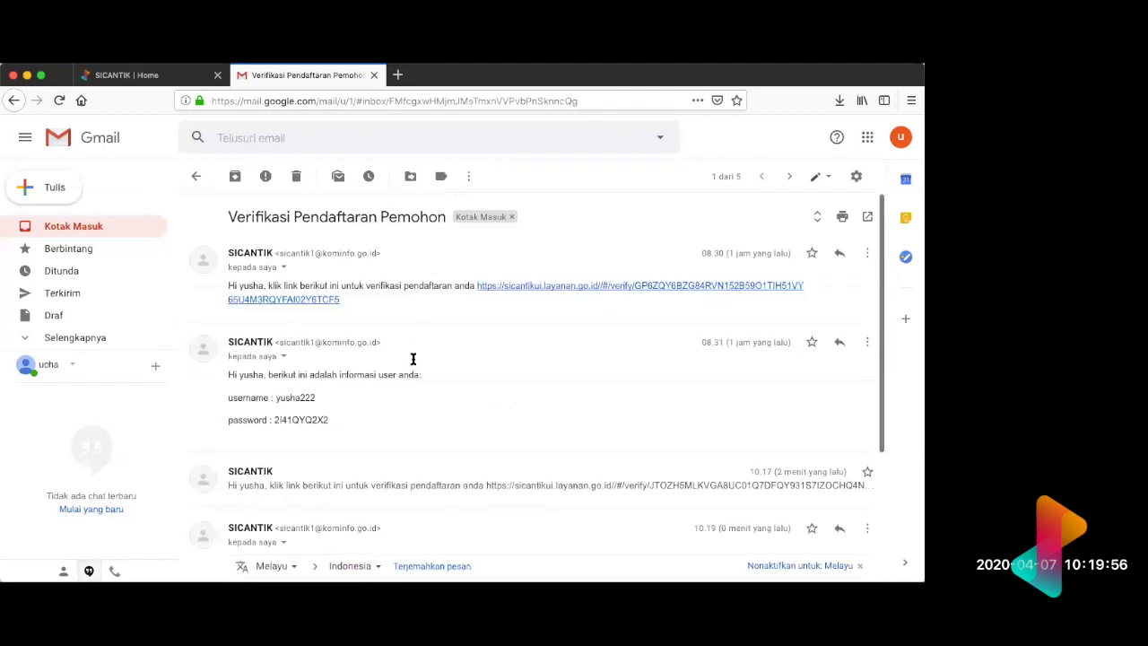
Step: Copy the account password from the 08.31 SICANTIK message with the user information
right_click(332, 418)
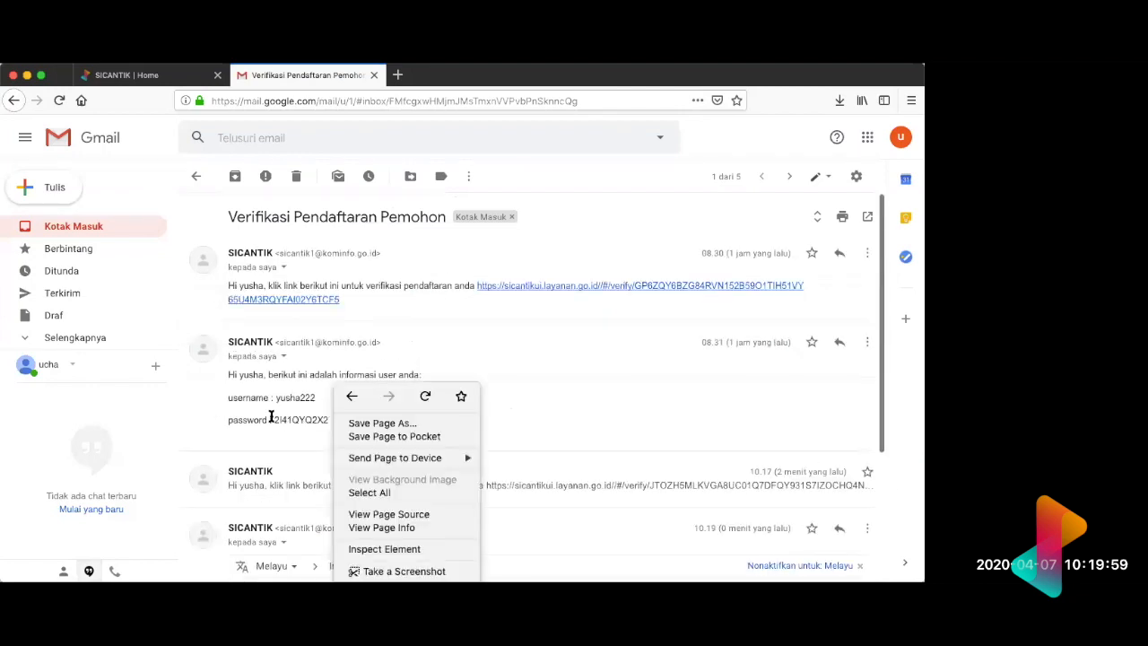
click(271, 414)
double_click(295, 419)
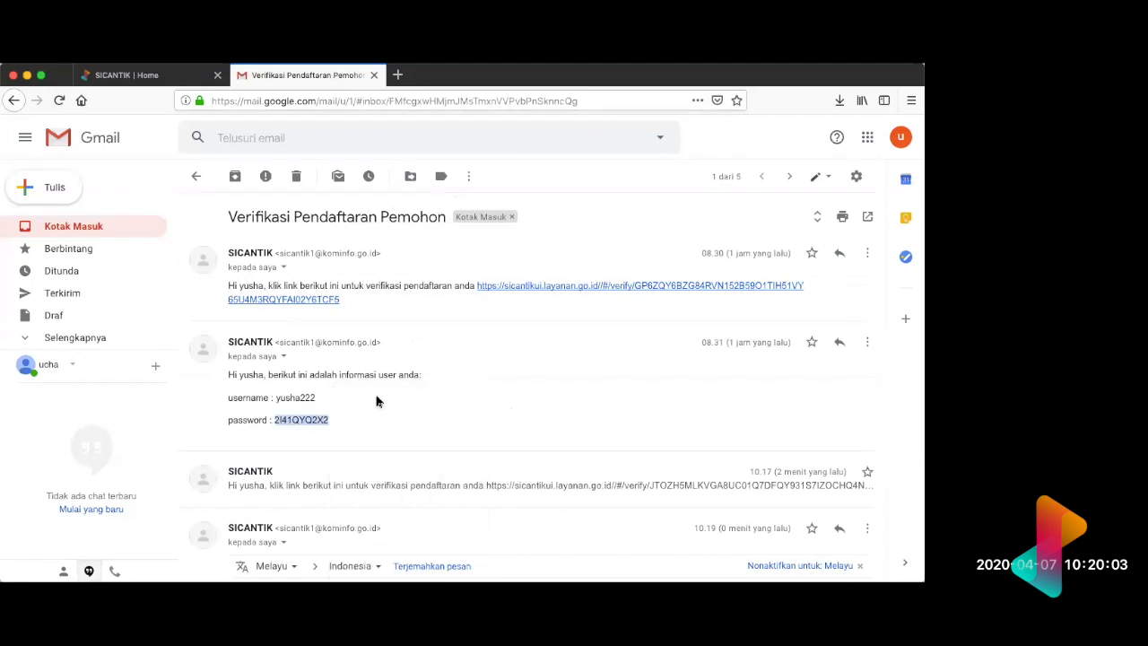
Step: Return to the SICANTIK page and log out of the demo operator account
click(132, 77)
click(899, 147)
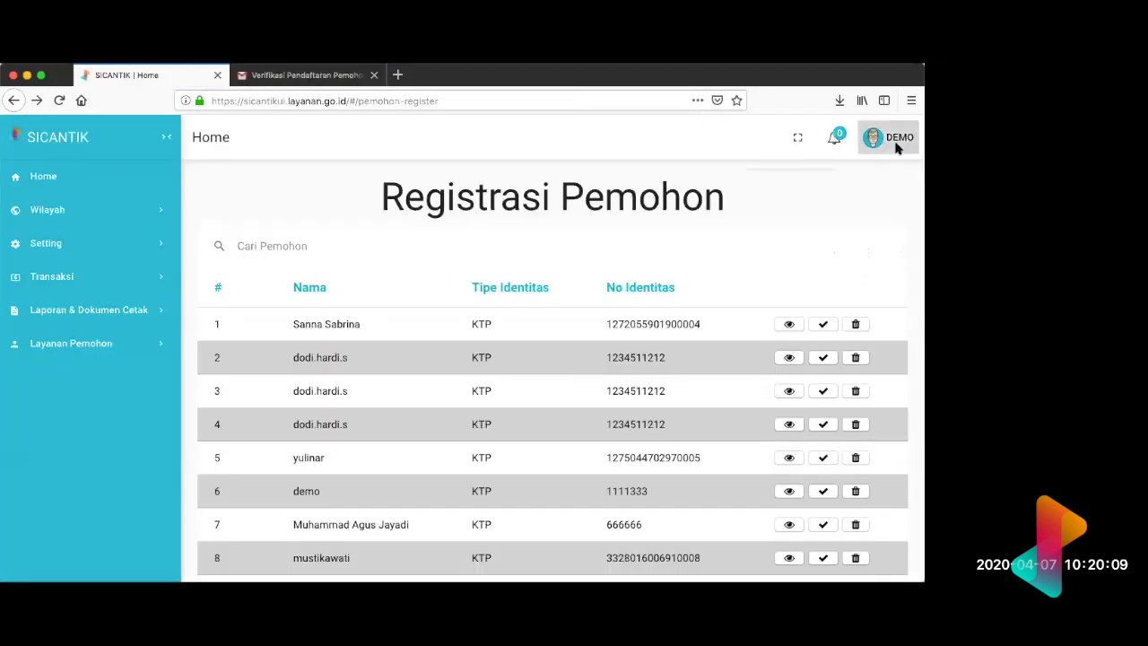
click(876, 181)
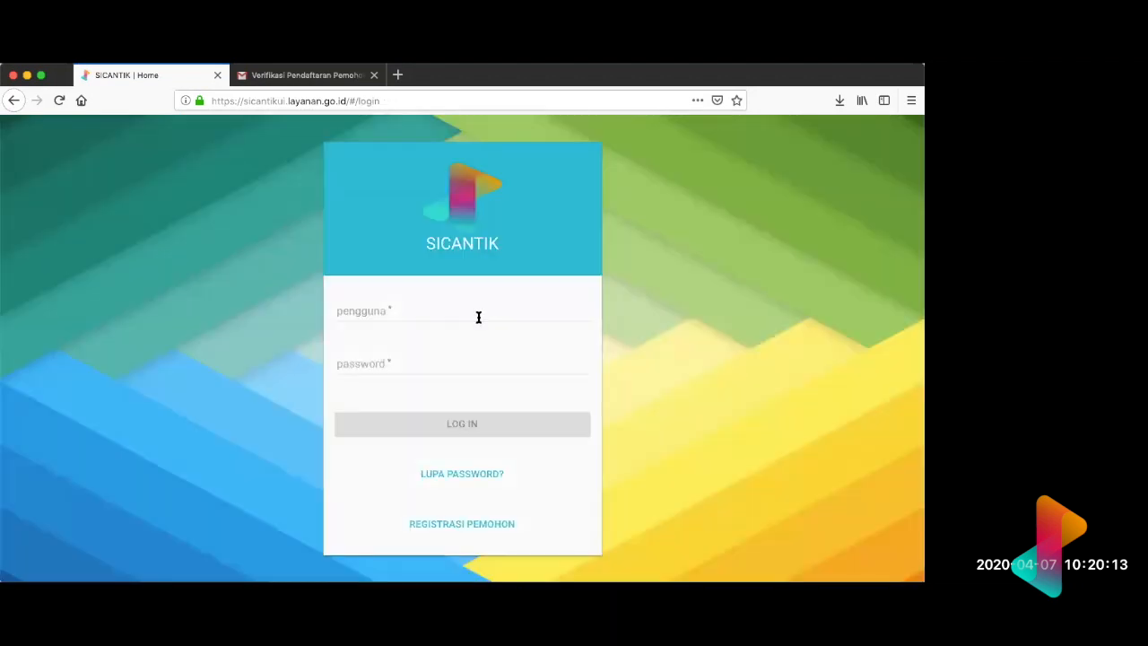
Step: Log in to SICANTIK as the applicant, entering the applicant's username and the account password from the email
click(476, 315)
text(yusha222)
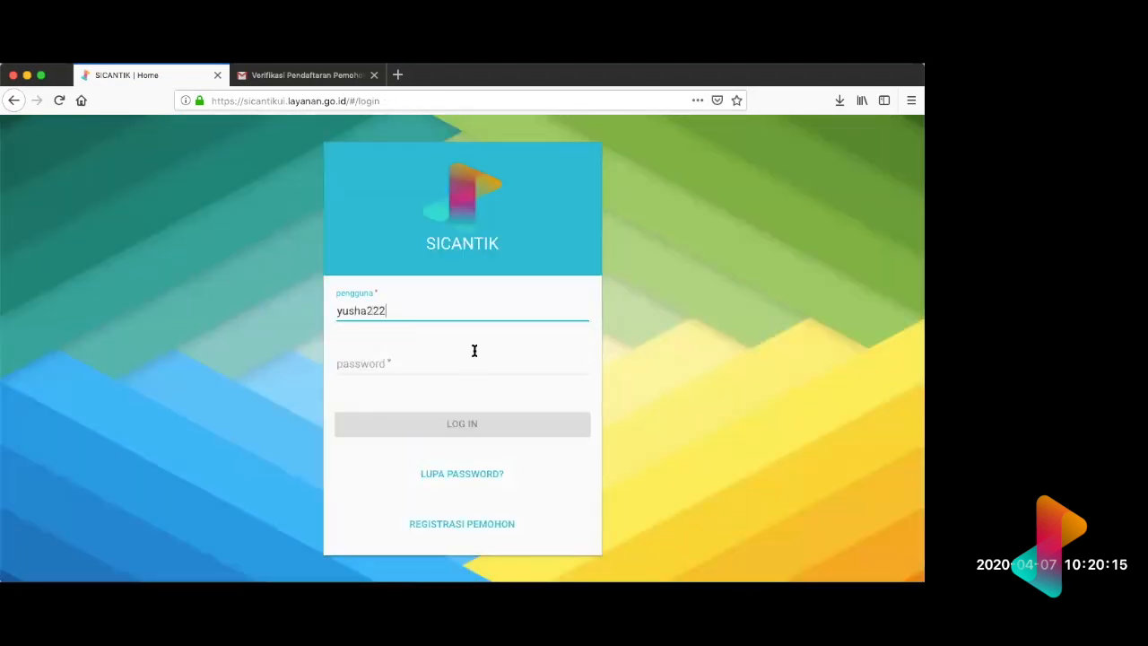
text(••••••••••)
click(474, 428)
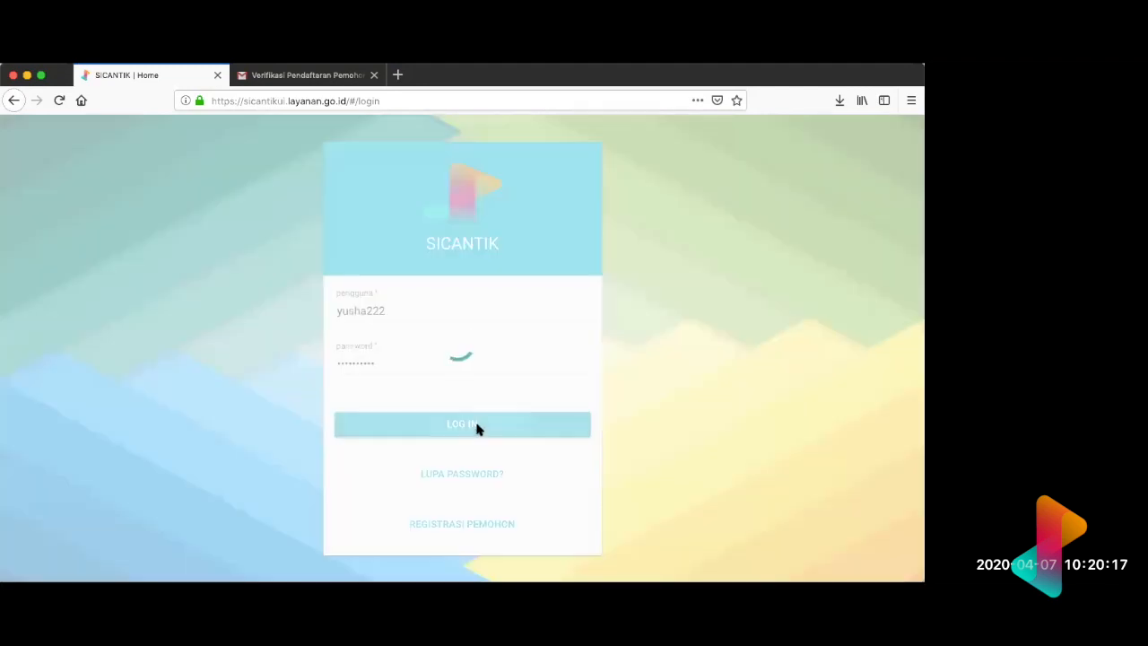
click(229, 231)
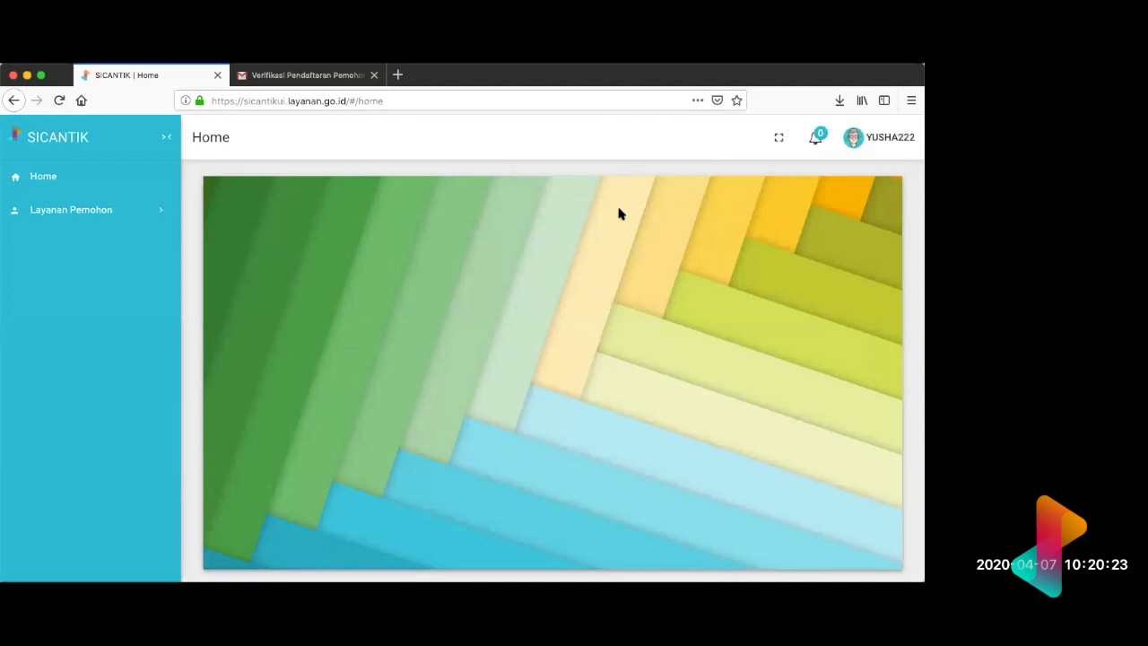
Step: Try twice to open the Profil dan Permohonan Izin page under Layanan Pemohon
scroll(619, 214, down, 2)
scroll(838, 251, up, 2)
click(113, 224)
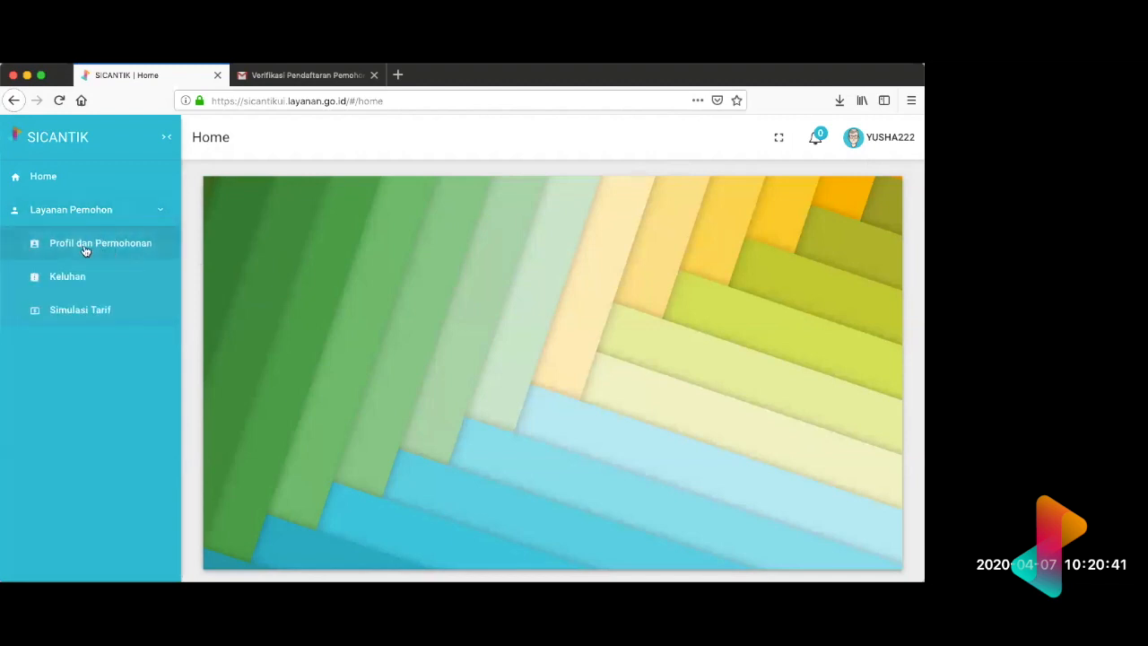
click(85, 250)
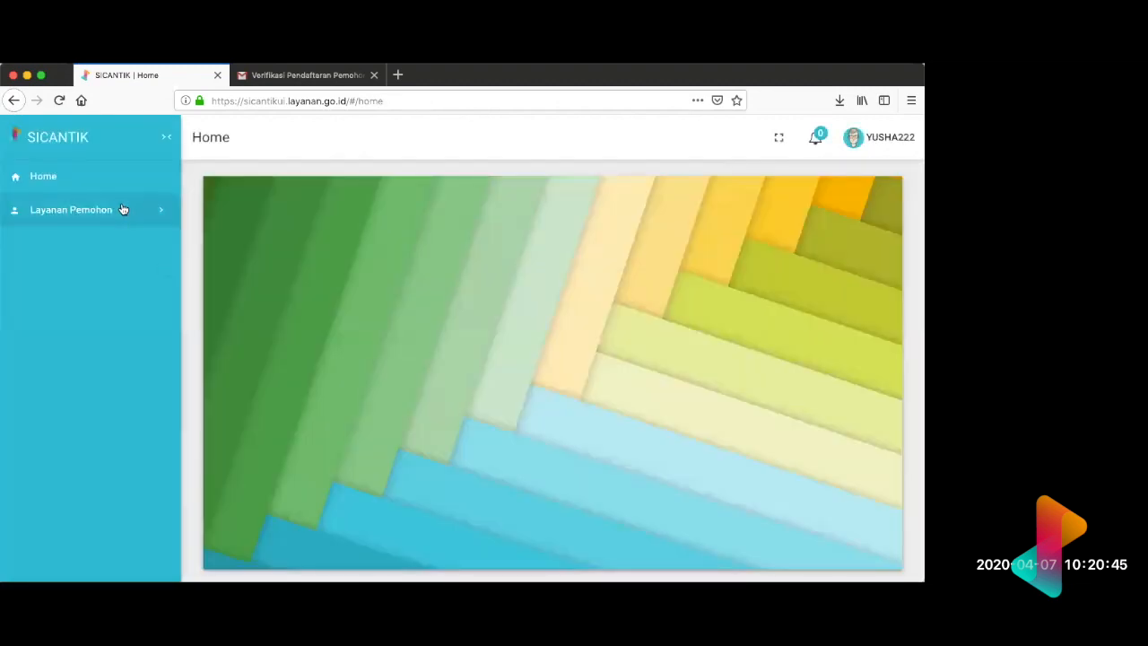
click(123, 209)
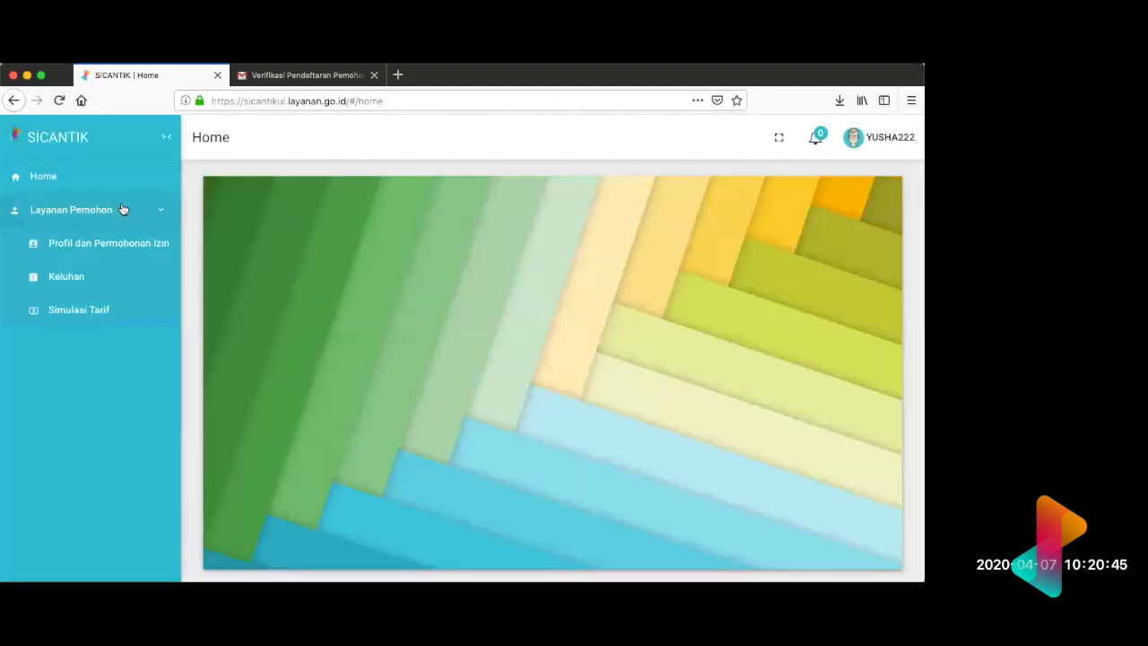
click(113, 244)
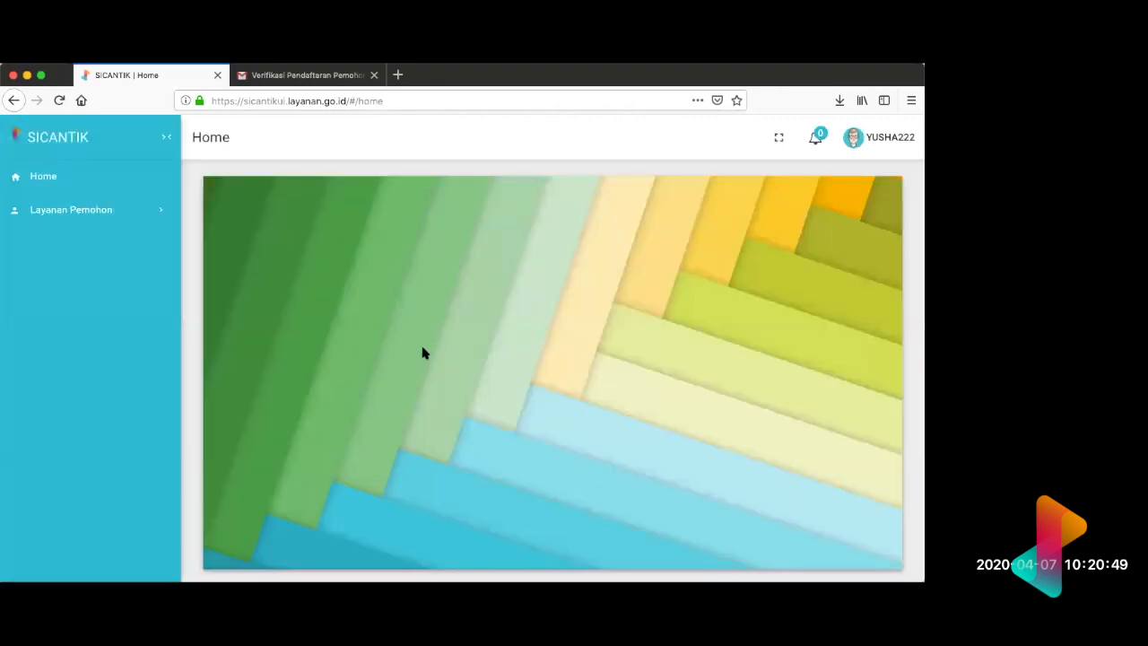
Step: View the Keluhan report form and the Simulasi Tarif page under Layanan Pemohon
click(150, 221)
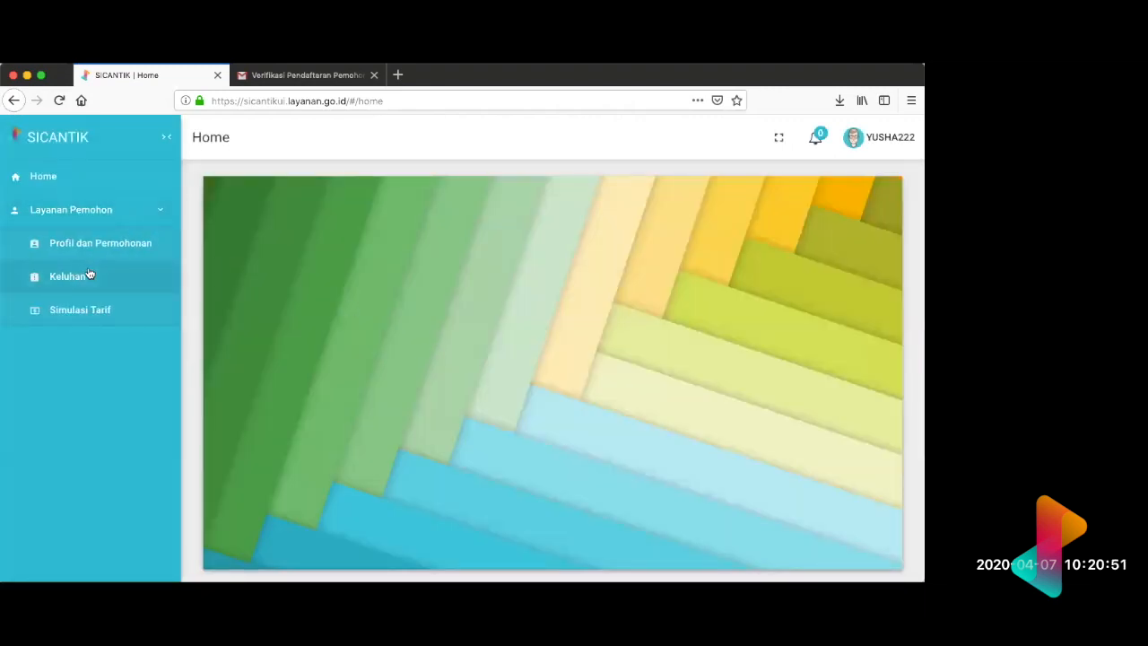
click(89, 275)
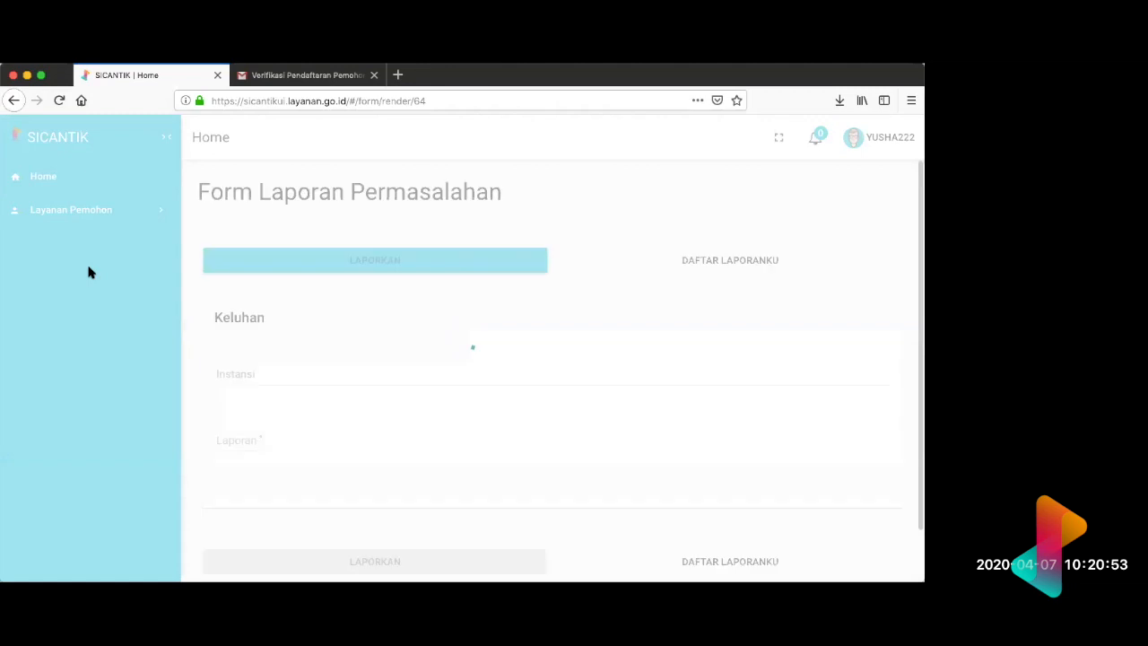
click(85, 312)
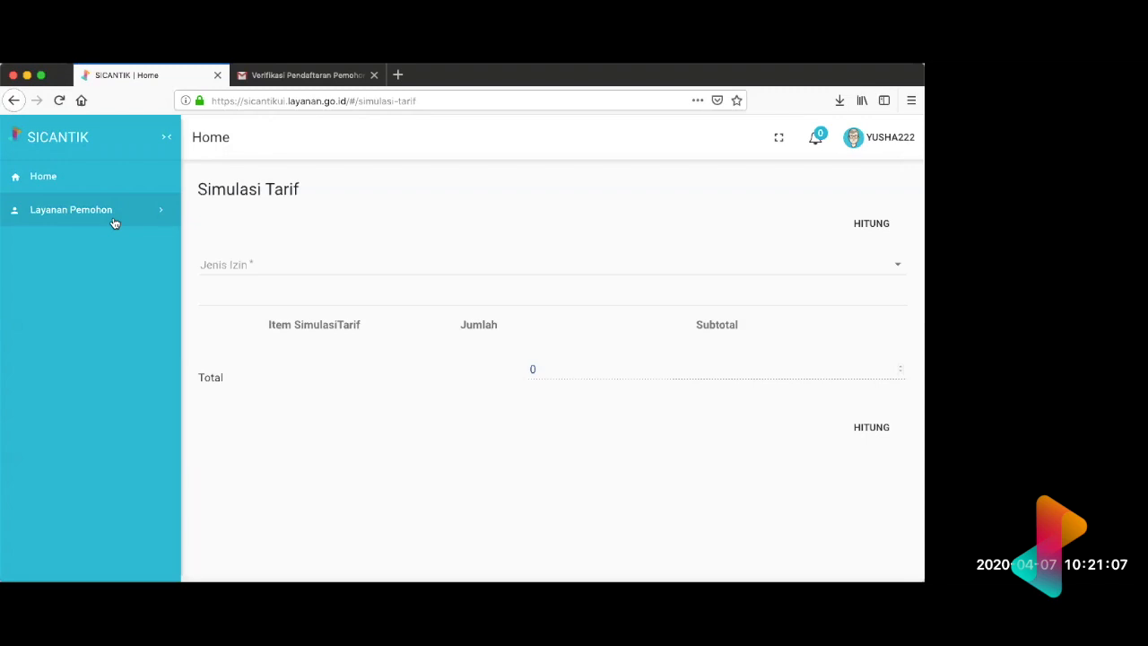
Step: Try again to open Profil dan Permohonan Izin from the Simulasi Tarif page and once more from Home
click(85, 217)
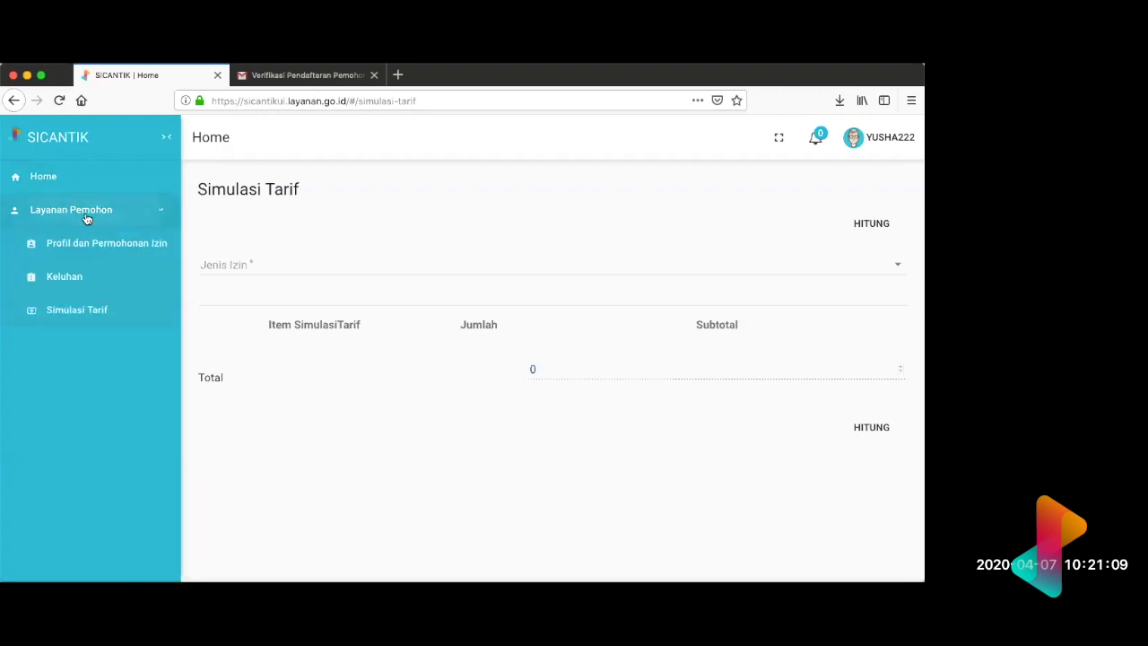
click(102, 243)
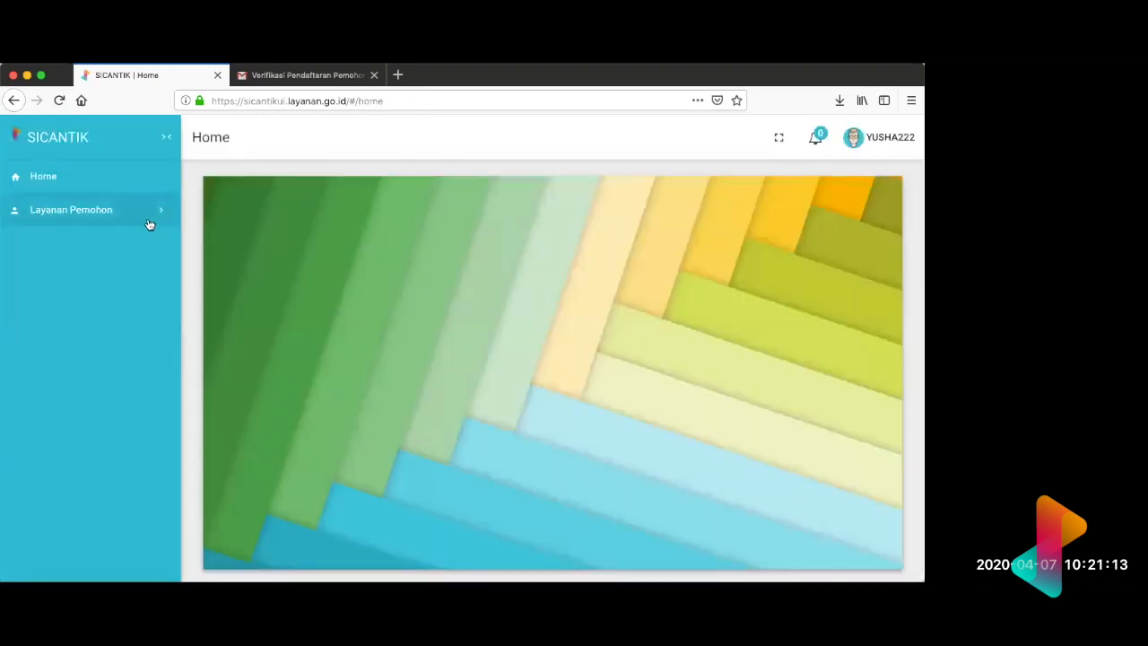
click(149, 222)
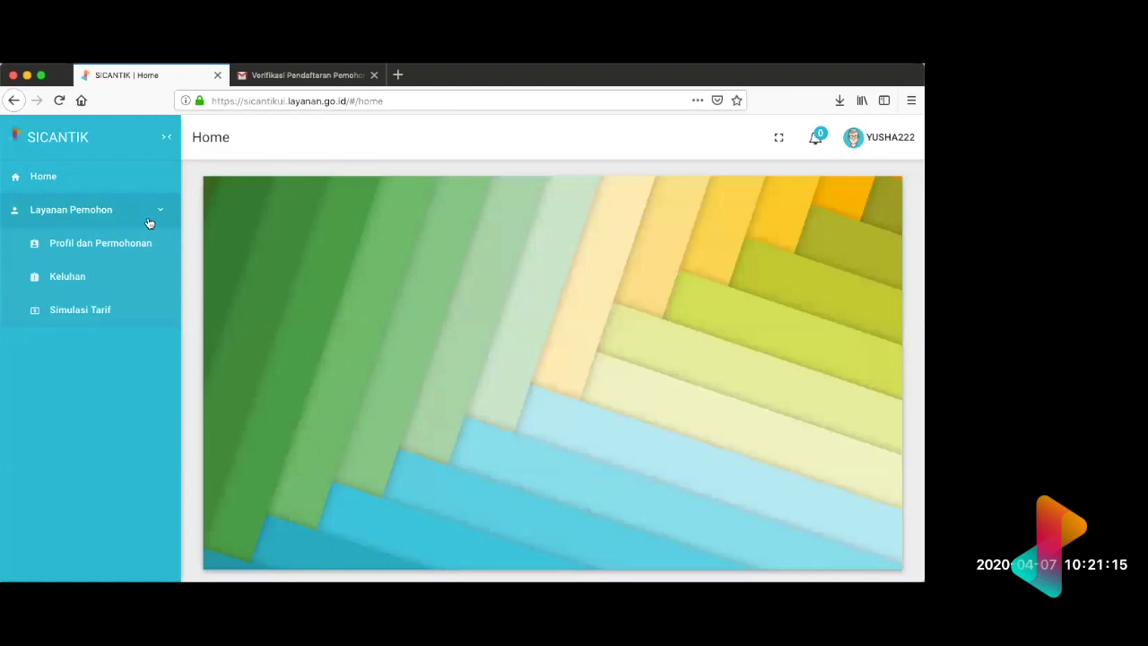
click(98, 248)
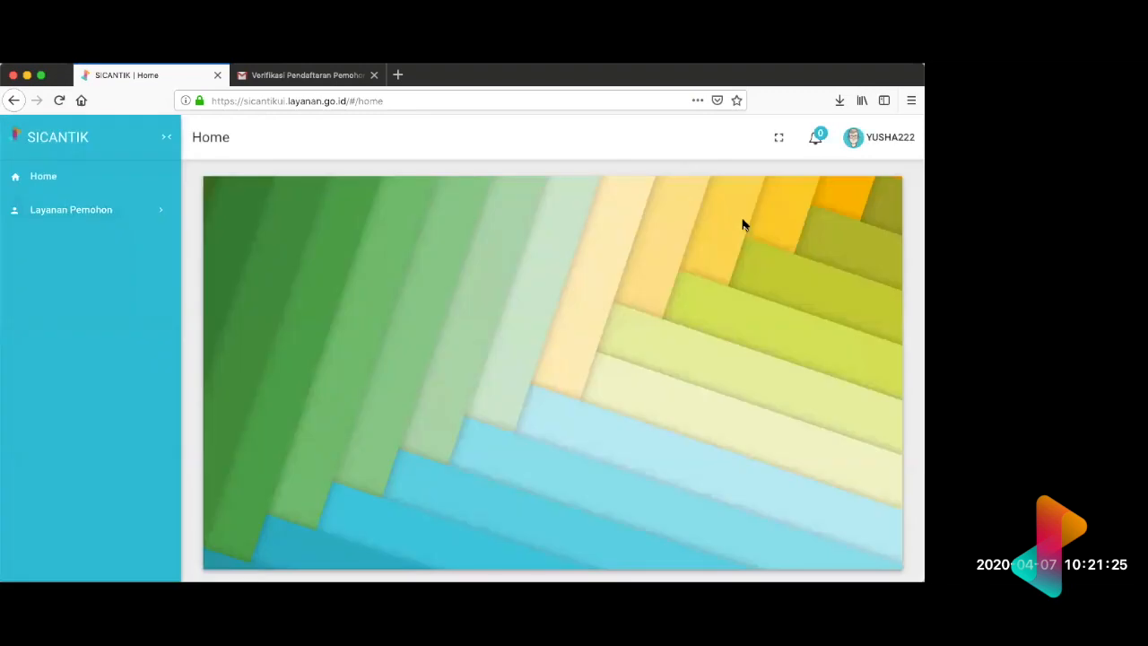
Step: Log out of the current applicant account and log in with another applicant's username and password
click(897, 145)
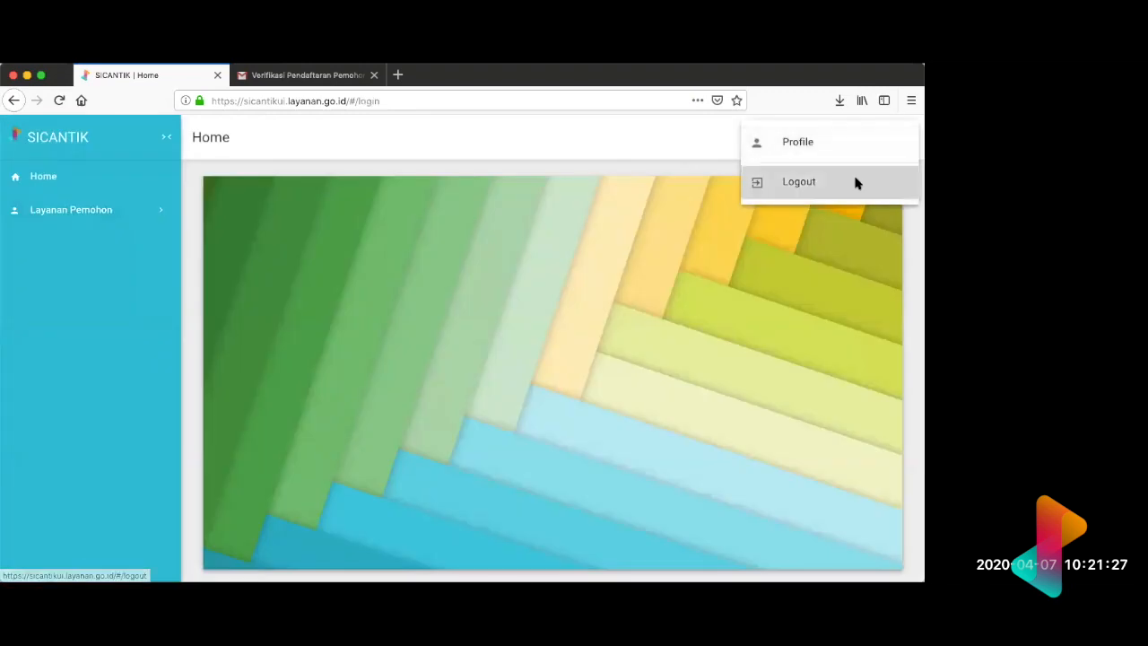
click(857, 180)
click(386, 311)
text(mellia)
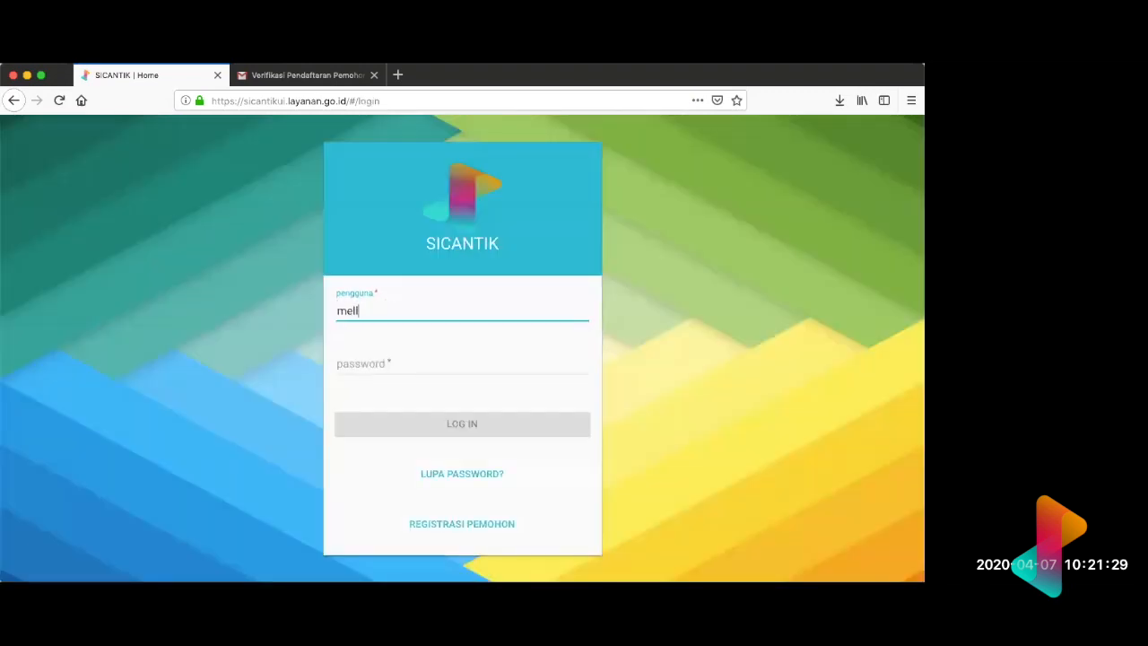
click(405, 364)
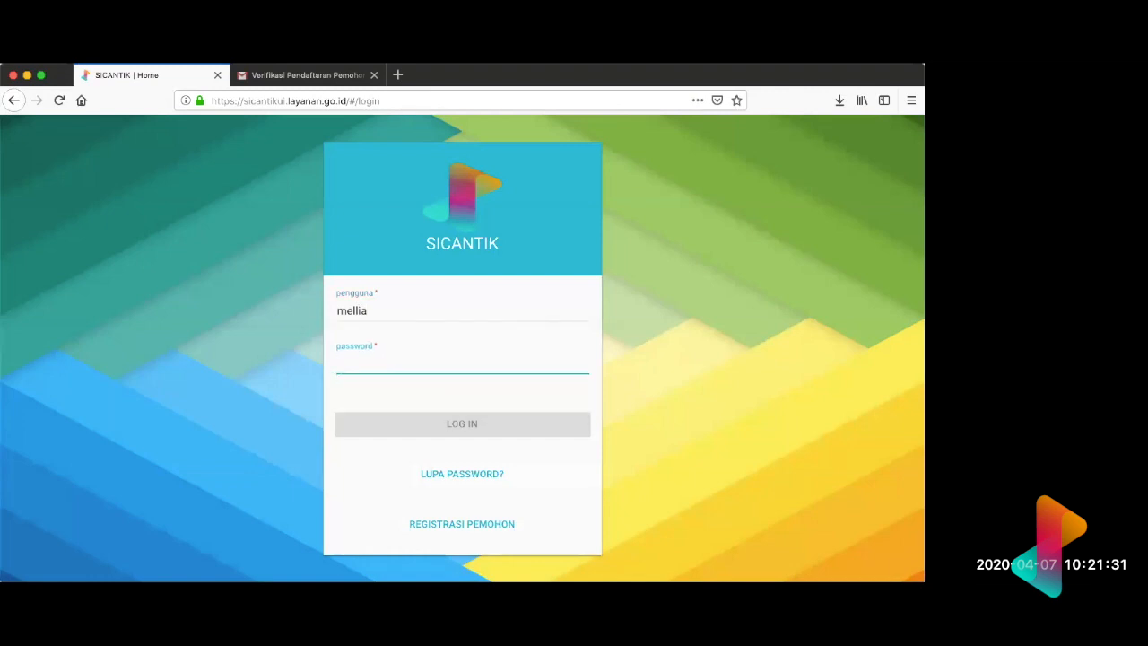
text(••)
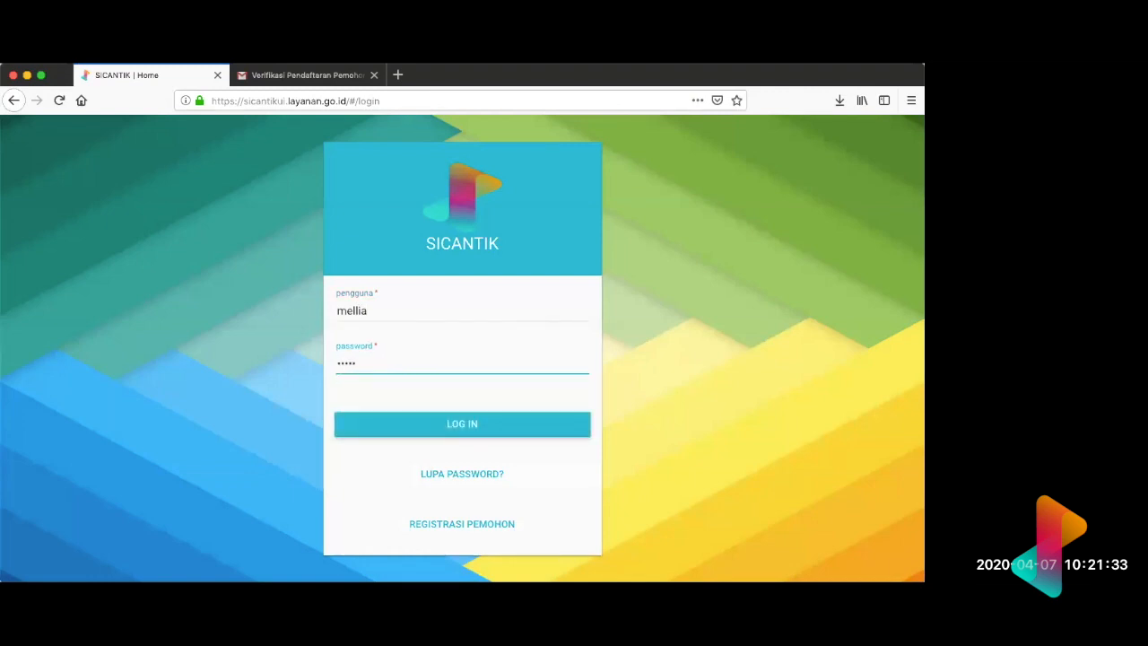
double_click(382, 369)
text(••)
key(Return)
click(243, 236)
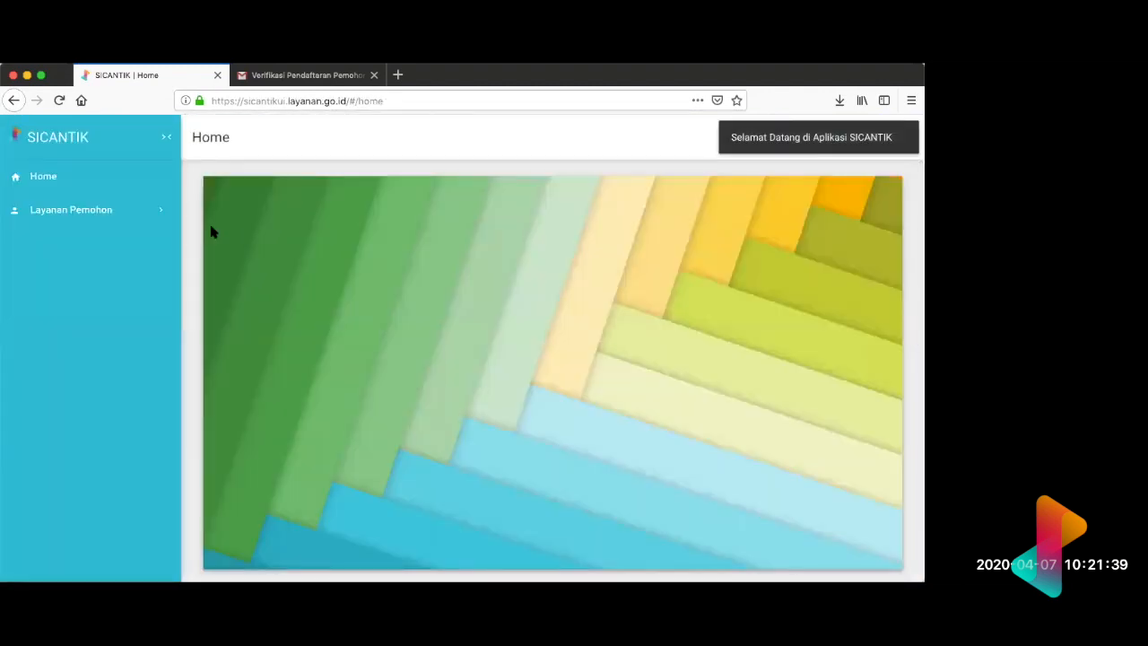
Step: Open Profil dan Permohonan Izin and review the applicant's data in the Form Profile Pemohon
click(156, 214)
click(152, 246)
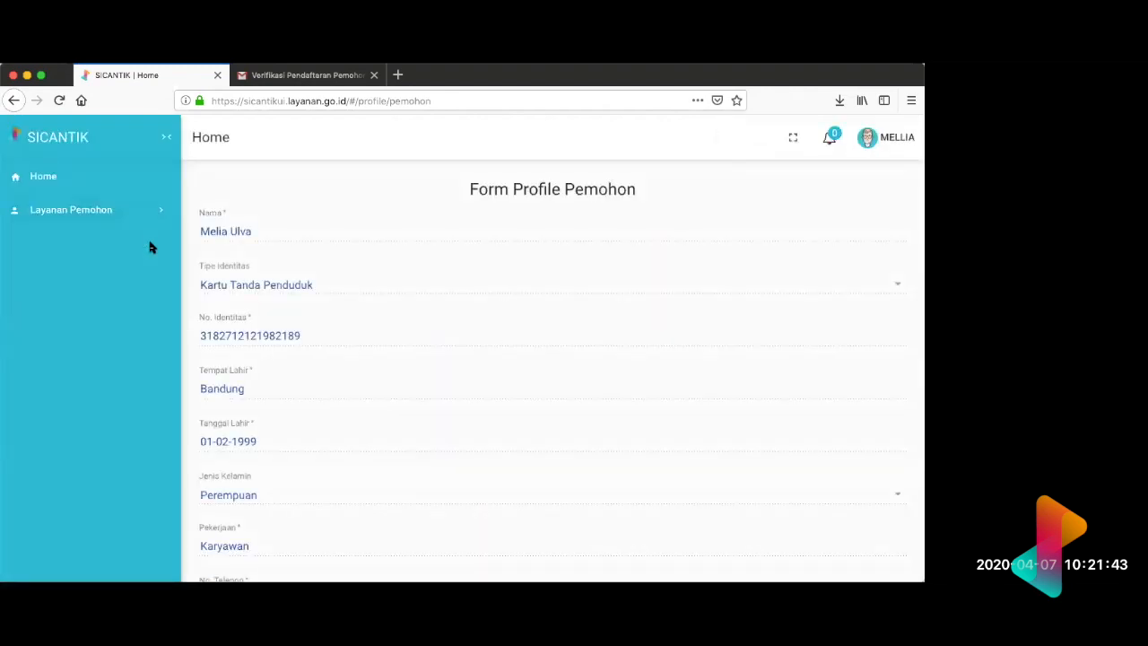
scroll(728, 248, down, 2)
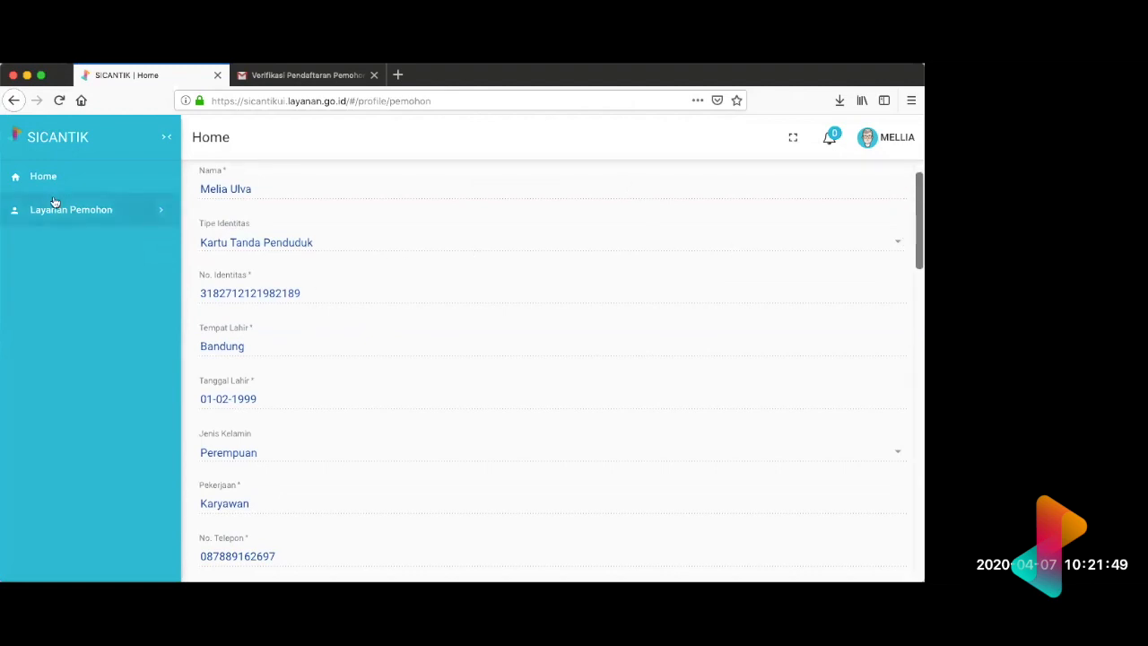
Step: Reopen Profil dan Permohonan and examine the applicant's existing permit applications and their statuses in the Permohonan list
click(79, 213)
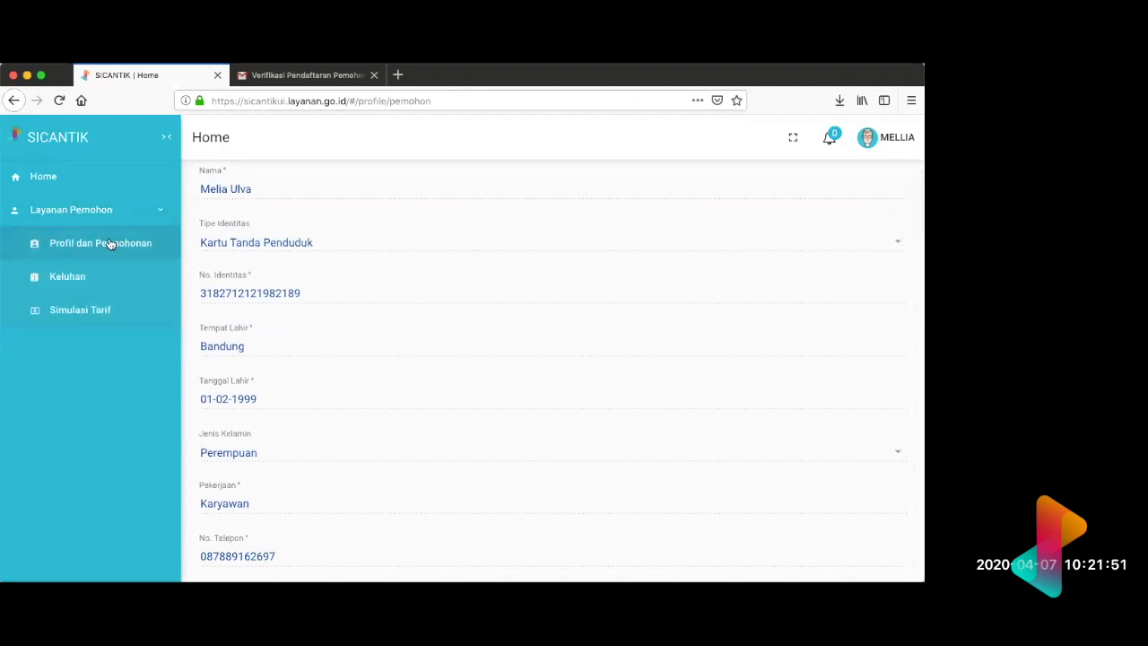
click(100, 248)
scroll(392, 275, down, 10)
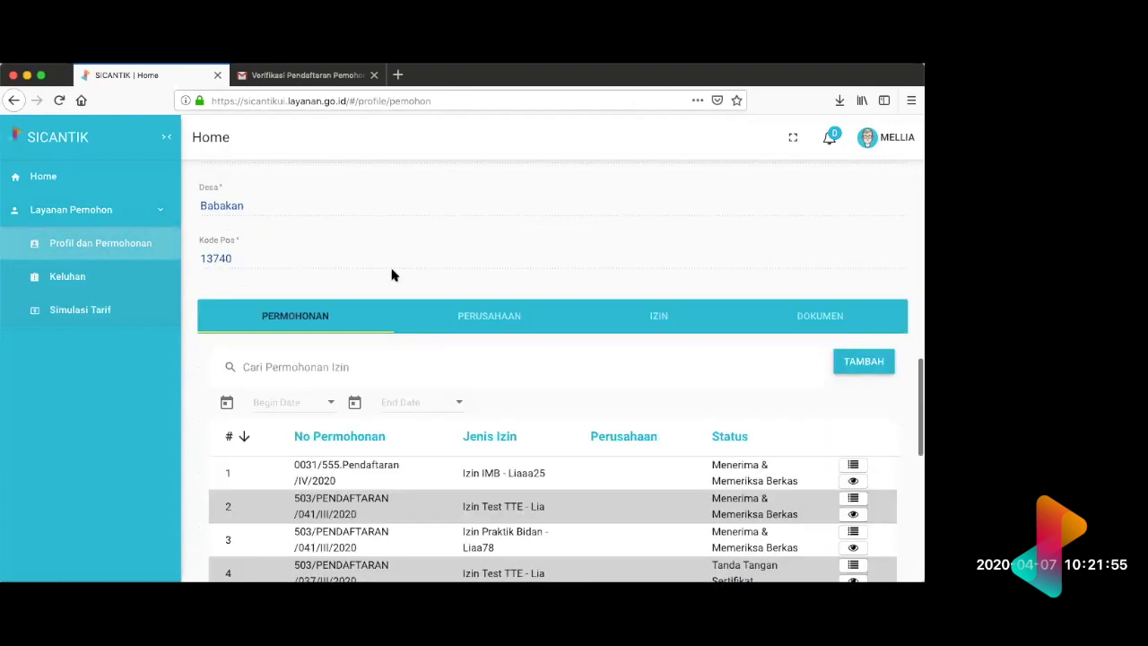
scroll(392, 276, down, 5)
scroll(392, 275, up, 2)
scroll(395, 272, down, 1)
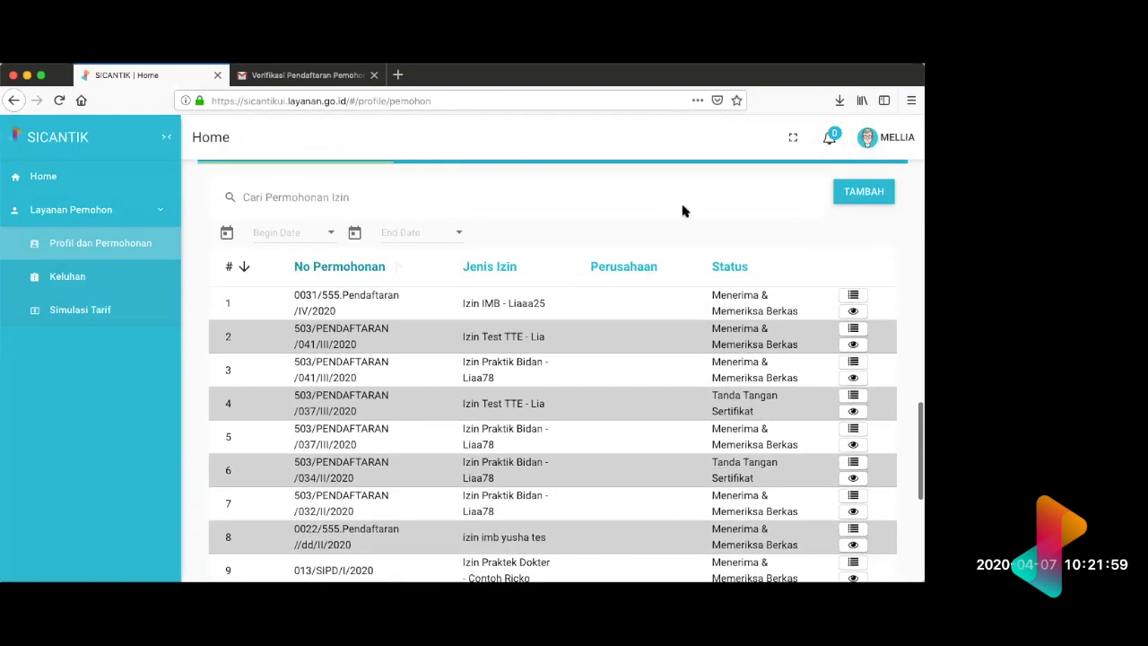
click(868, 137)
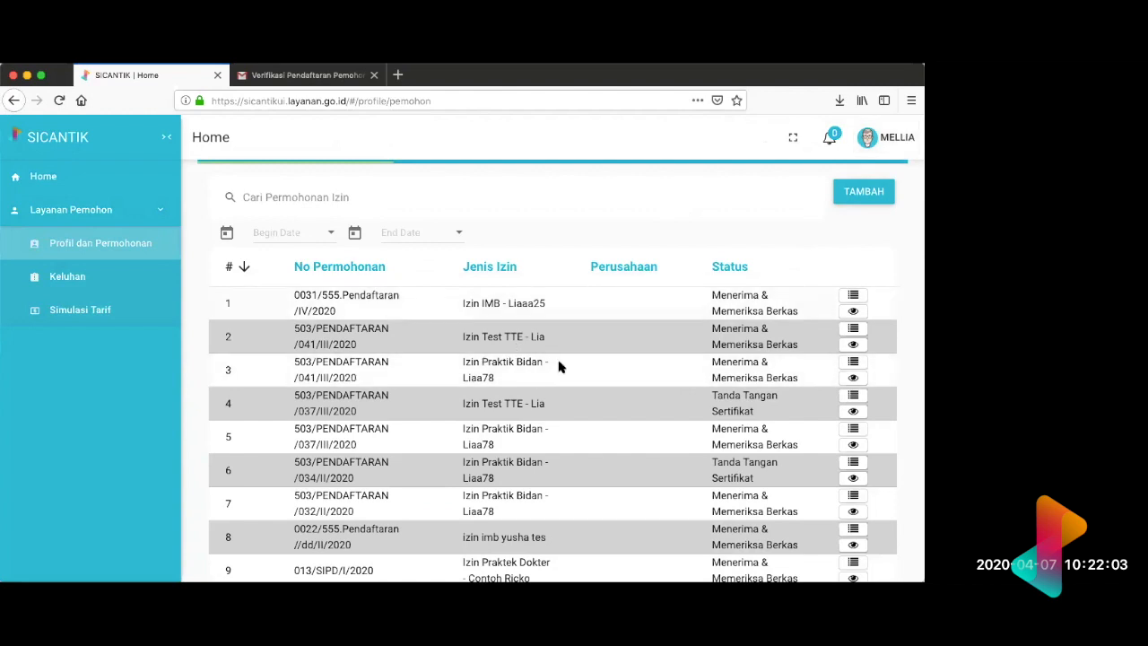
click(854, 295)
click(654, 274)
Step: Start a new permit application with Jenis Permohonan Baru and Demo2 as the Instansi
scroll(600, 309, up, 2)
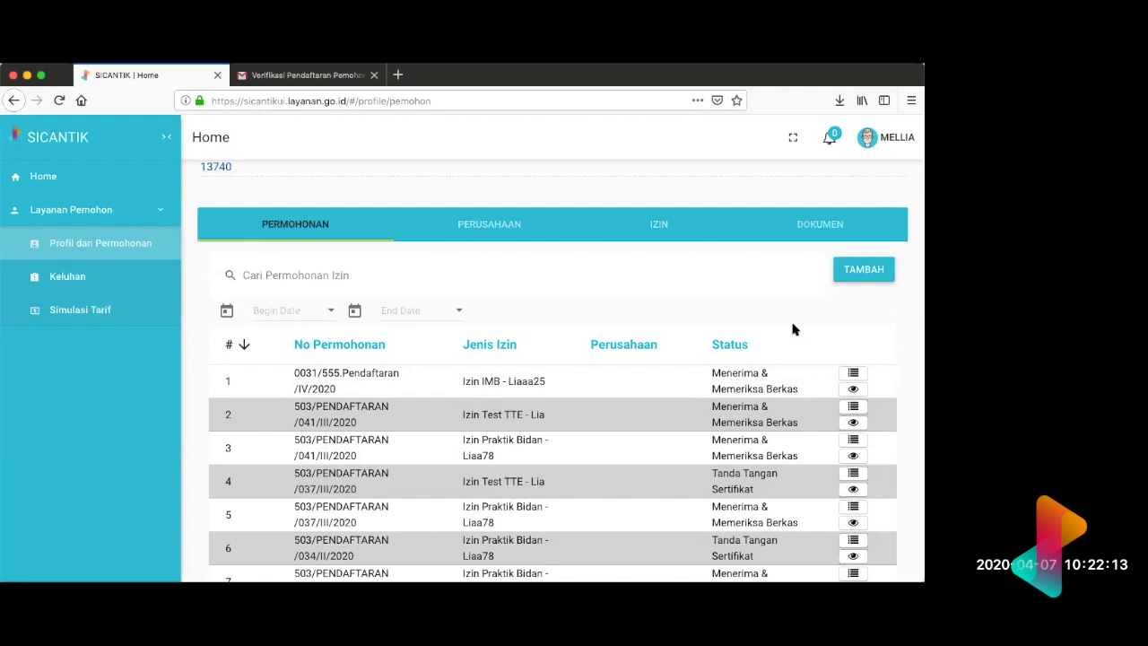
click(865, 270)
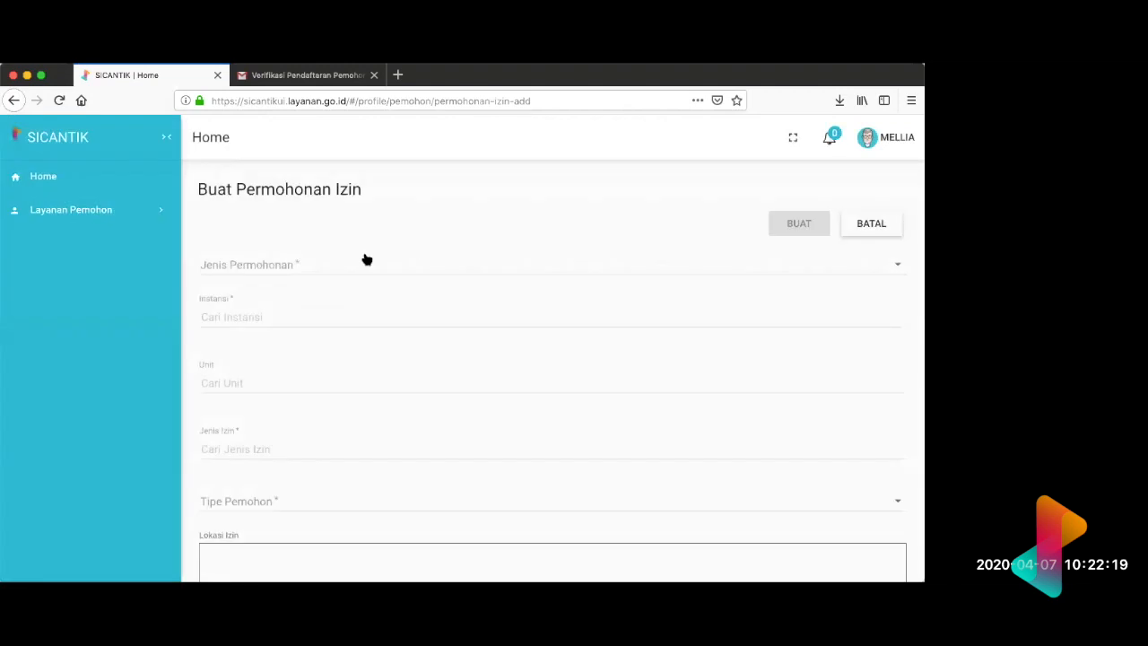
click(354, 261)
click(332, 262)
click(284, 311)
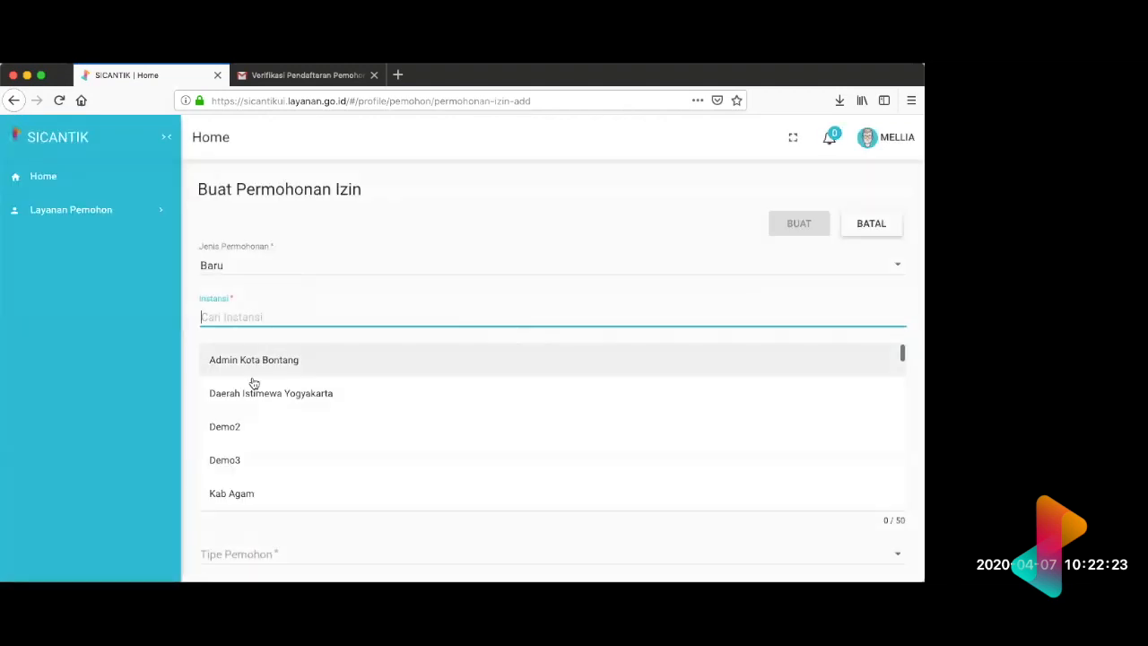
scroll(251, 386, down, 2)
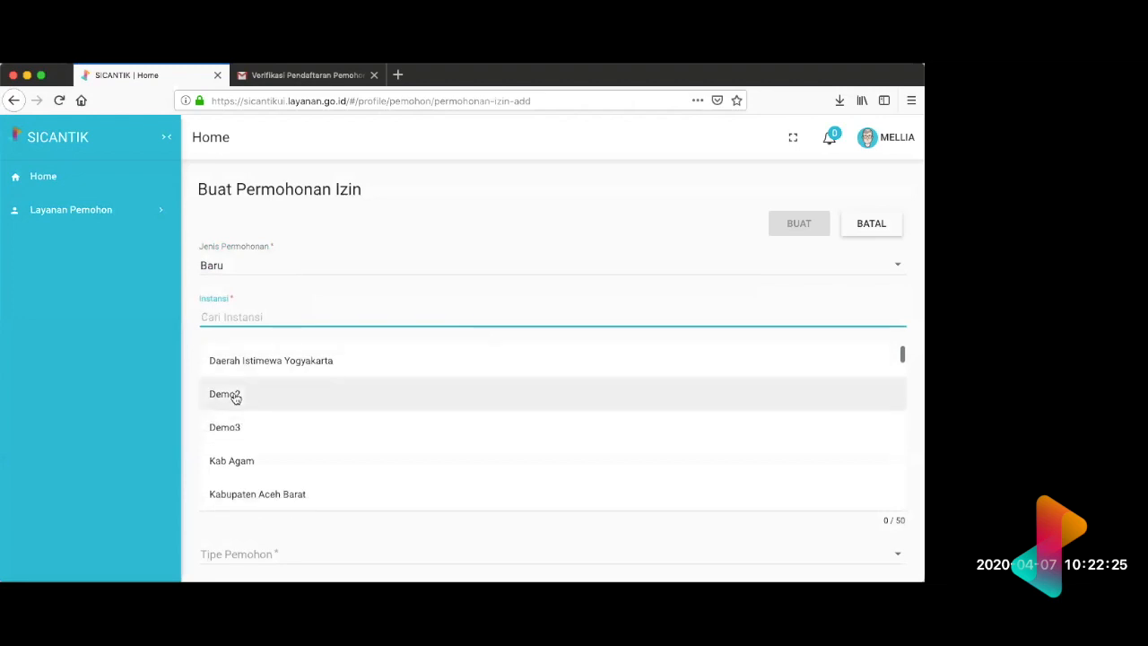
click(235, 397)
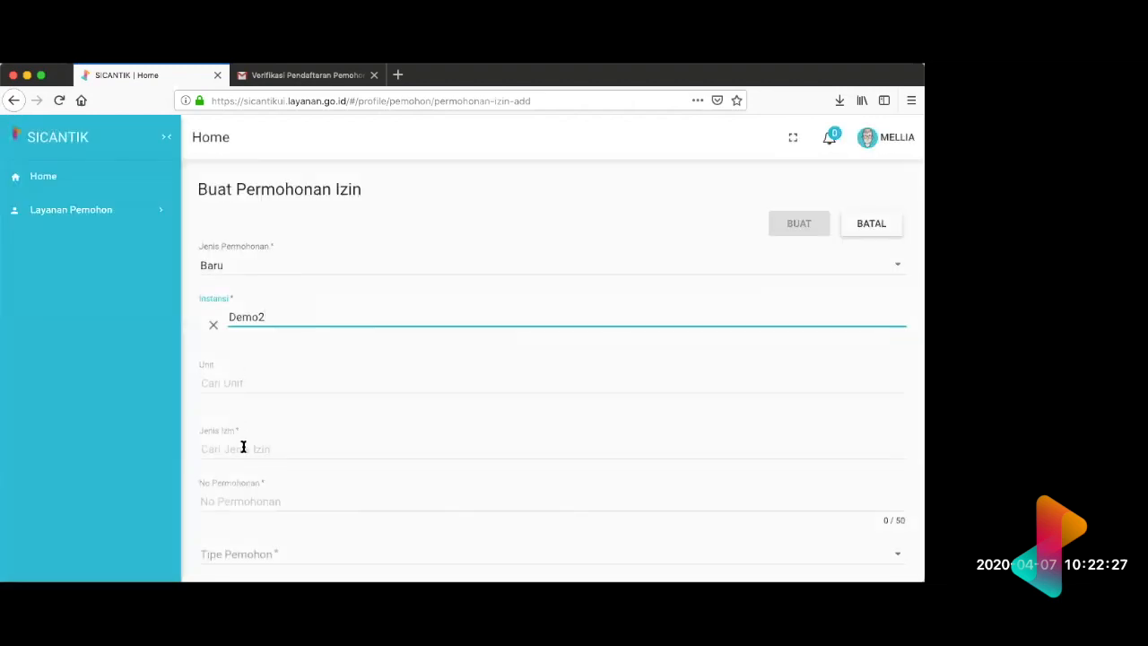
Step: Choose "Izin Apoteker - demo" as the Jenis Izin of the new application
click(243, 448)
scroll(275, 380, down, 10)
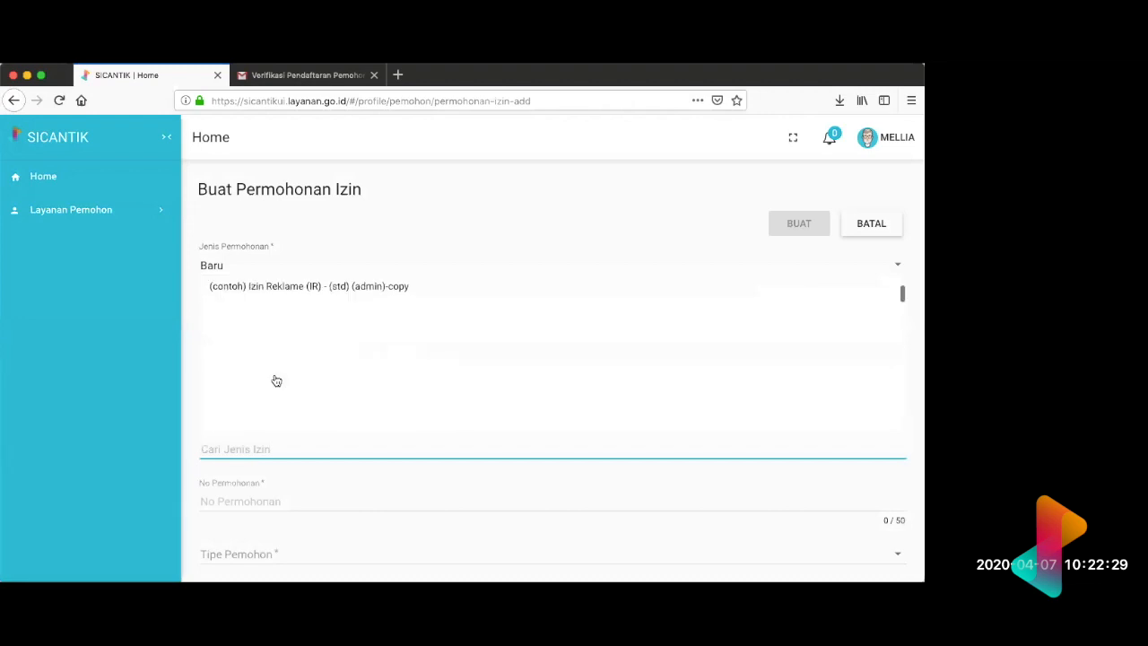
scroll(274, 379, down, 5)
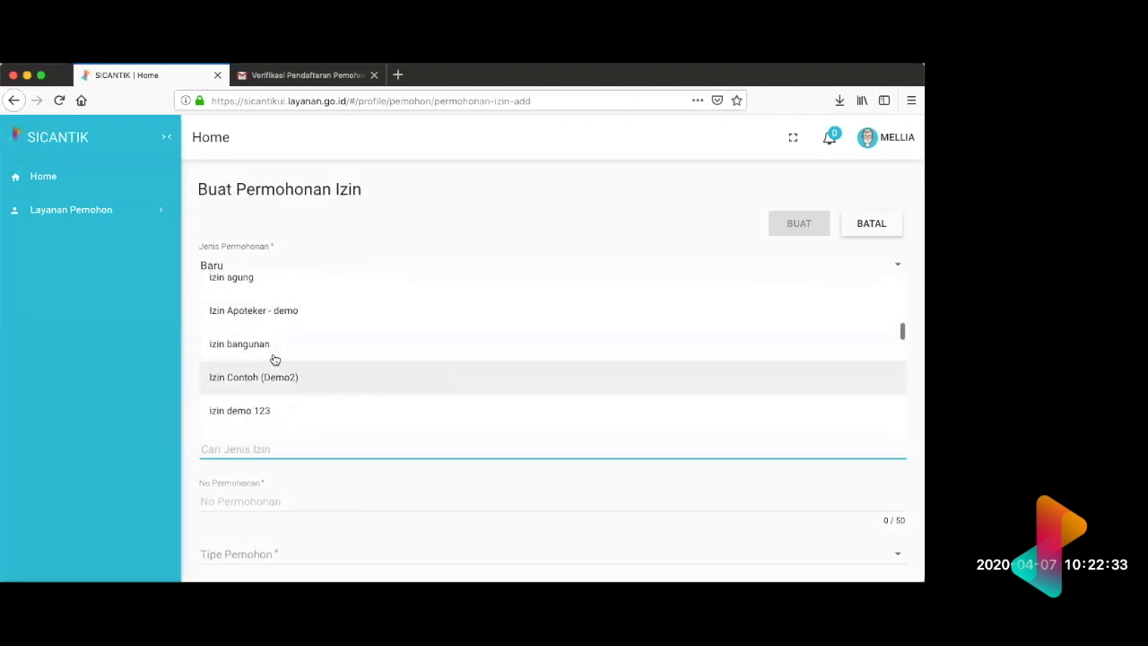
click(241, 311)
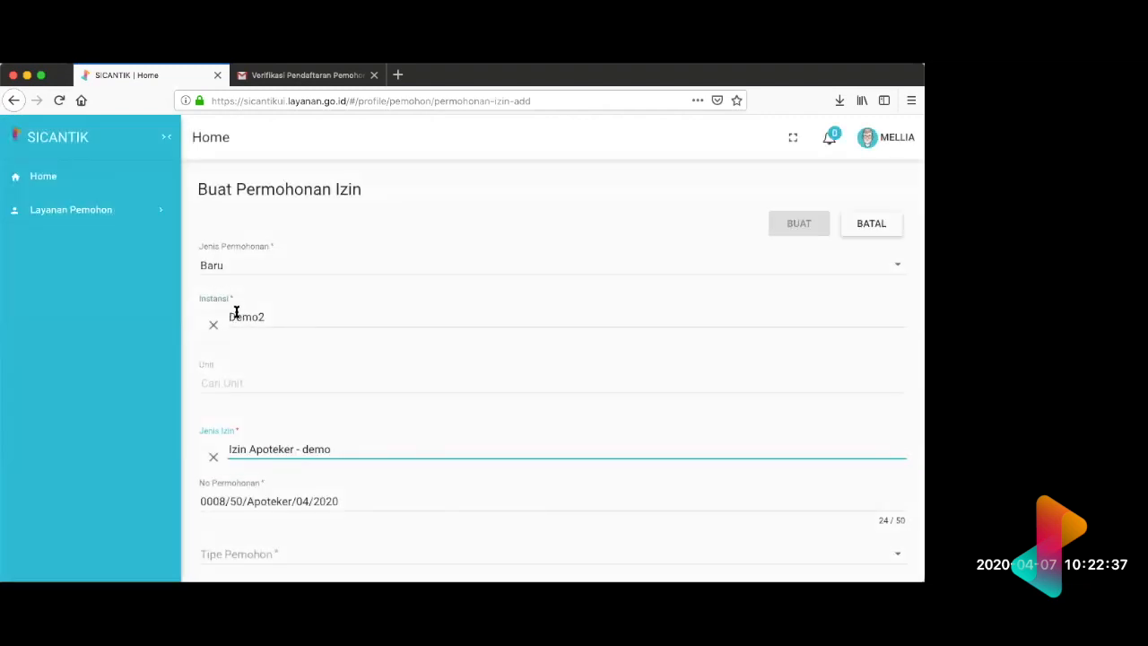
Step: Set Tipe Pemohon to Perorangan, enter "tes" as the Lokasi Izin and check the prefilled applicant data
scroll(278, 427, down, 3)
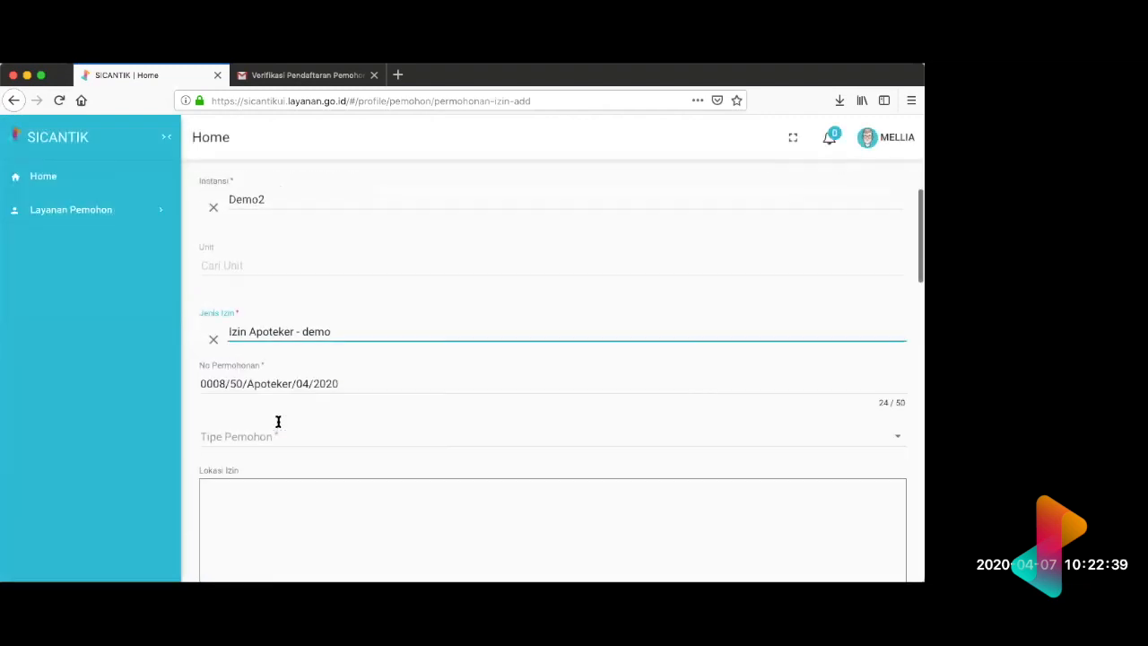
click(260, 402)
click(251, 424)
click(259, 459)
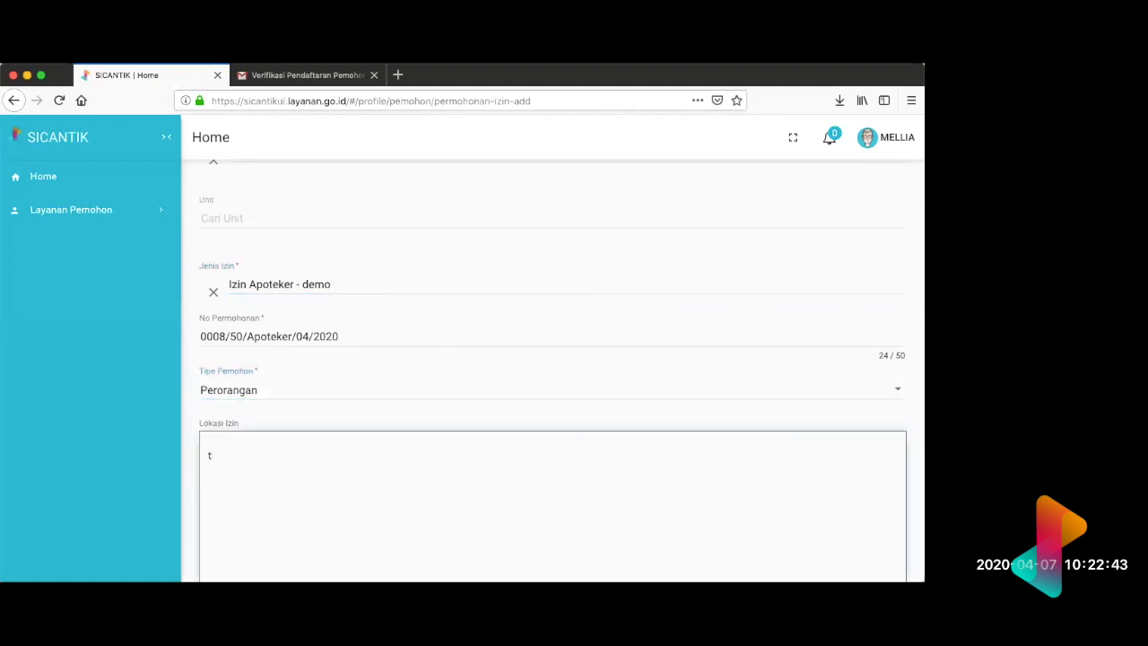
scroll(312, 381, down, 5)
scroll(326, 392, down, 11)
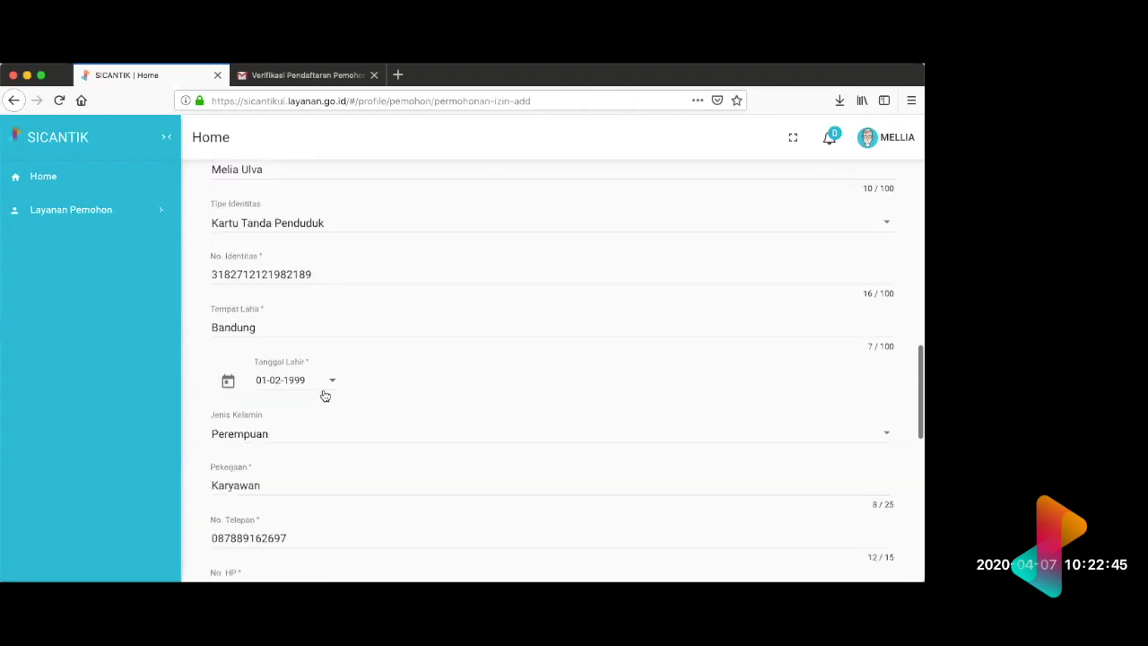
scroll(326, 389, up, 15)
scroll(523, 528, down, 2)
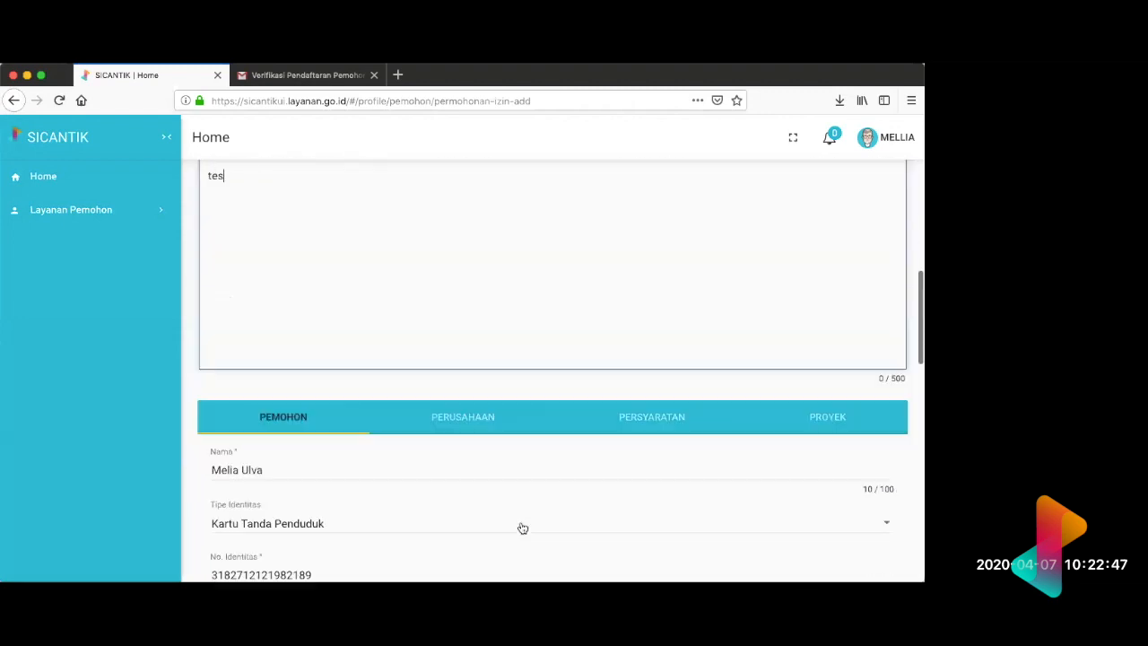
Step: Mark the remaining required documents under Persyaratan as Terpenuhi and create the permit application
click(657, 429)
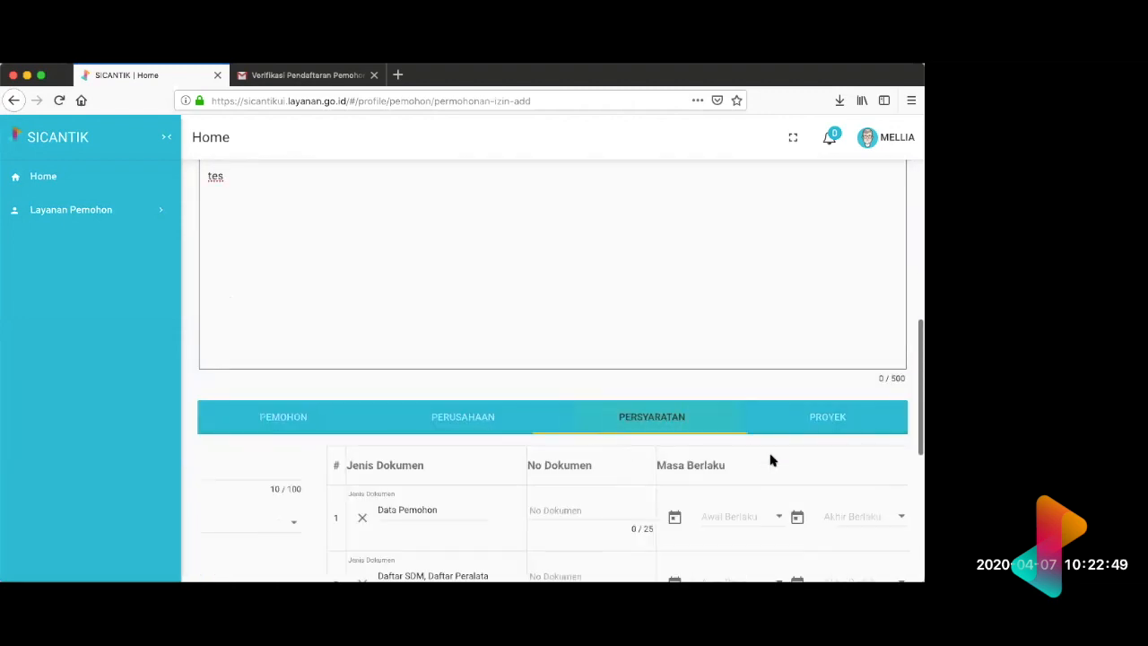
scroll(769, 454, down, 3)
click(834, 408)
click(834, 473)
scroll(834, 475, down, 2)
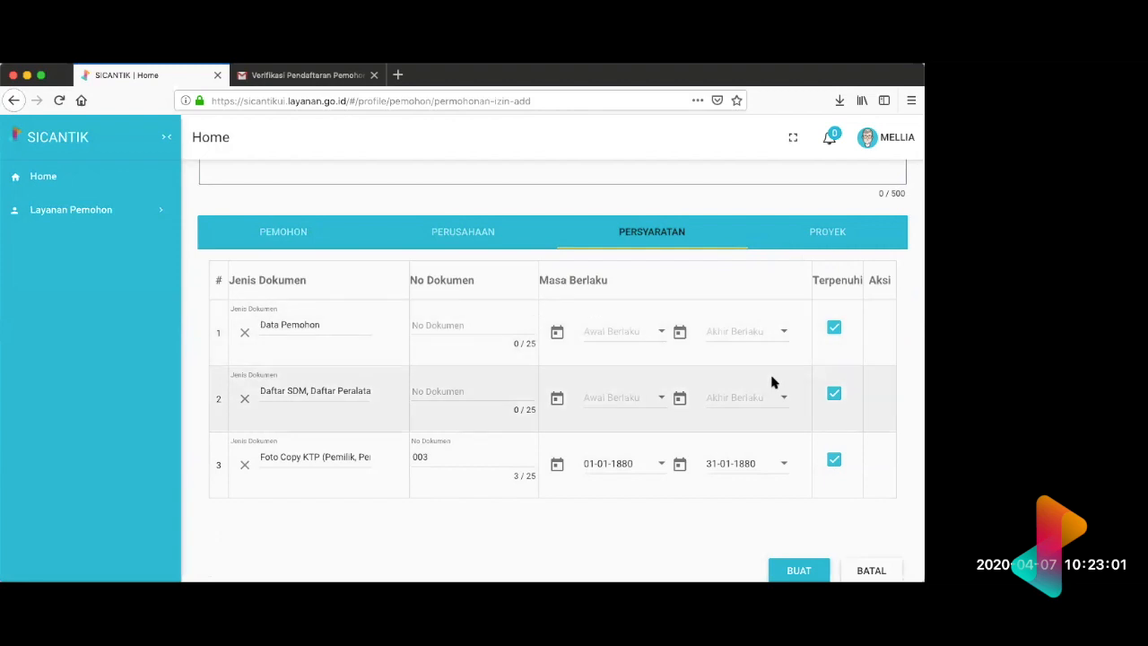
scroll(773, 383, down, 1)
click(779, 528)
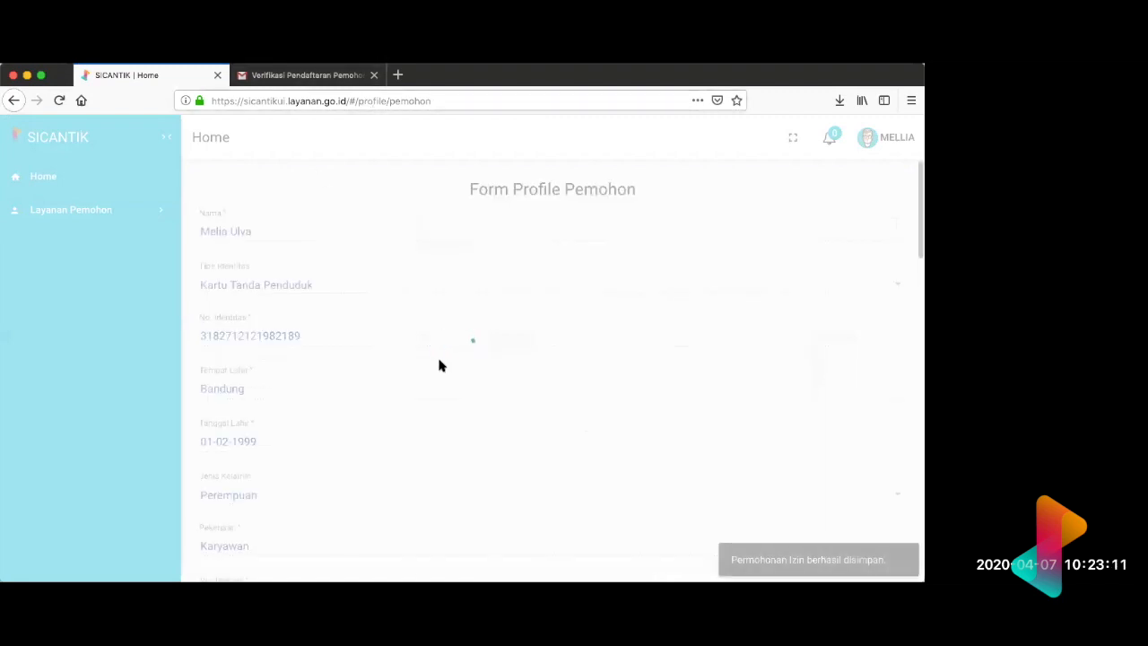
Step: Check the Permohonan list on the profile page for the newly created Izin Apoteker - demo application
scroll(440, 365, down, 15)
scroll(439, 365, up, 3)
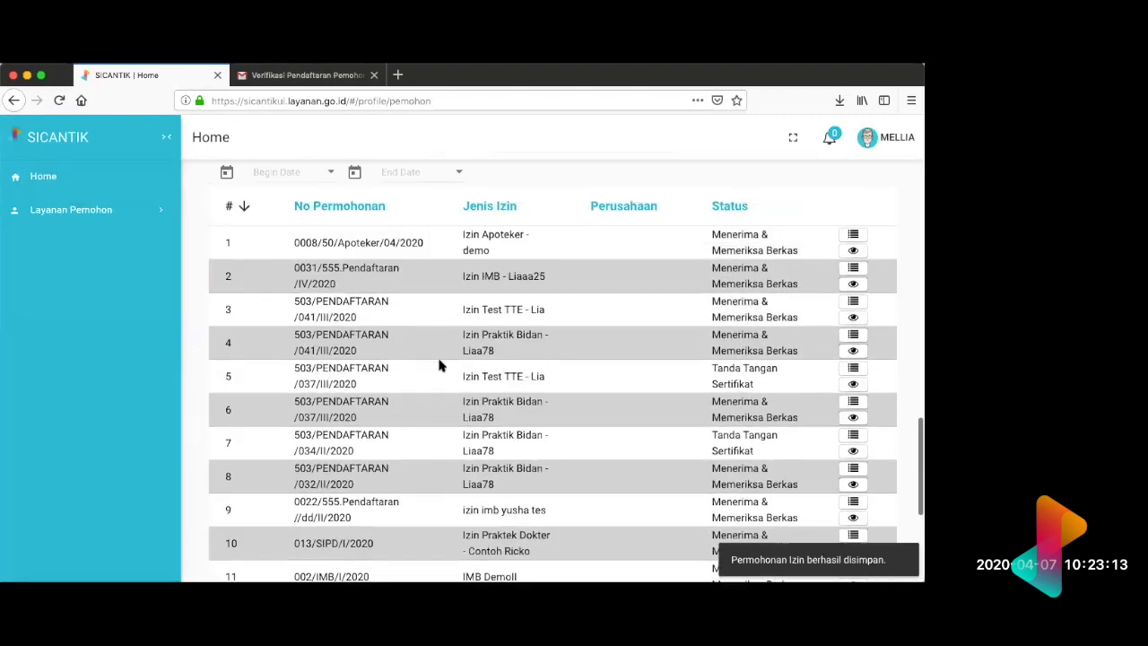
scroll(440, 365, up, 3)
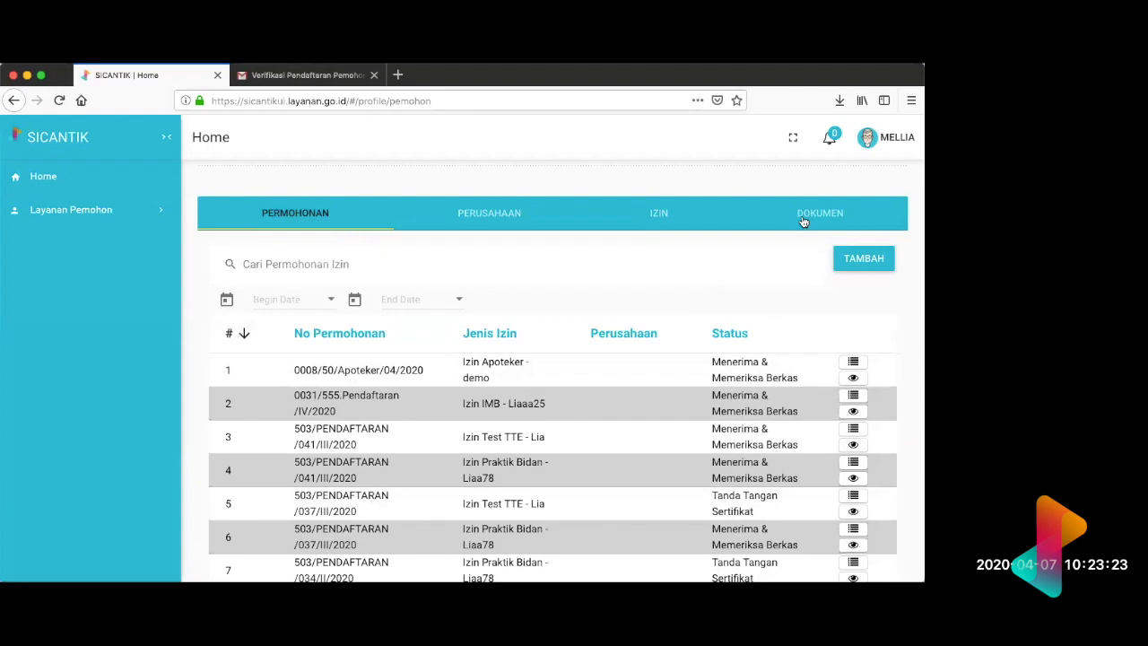
Step: Start a new applicant document, search its Jenis Dokumen for "ktp" and choose "Fc. KTP Pimpinan / Penanggung jawab"
click(804, 220)
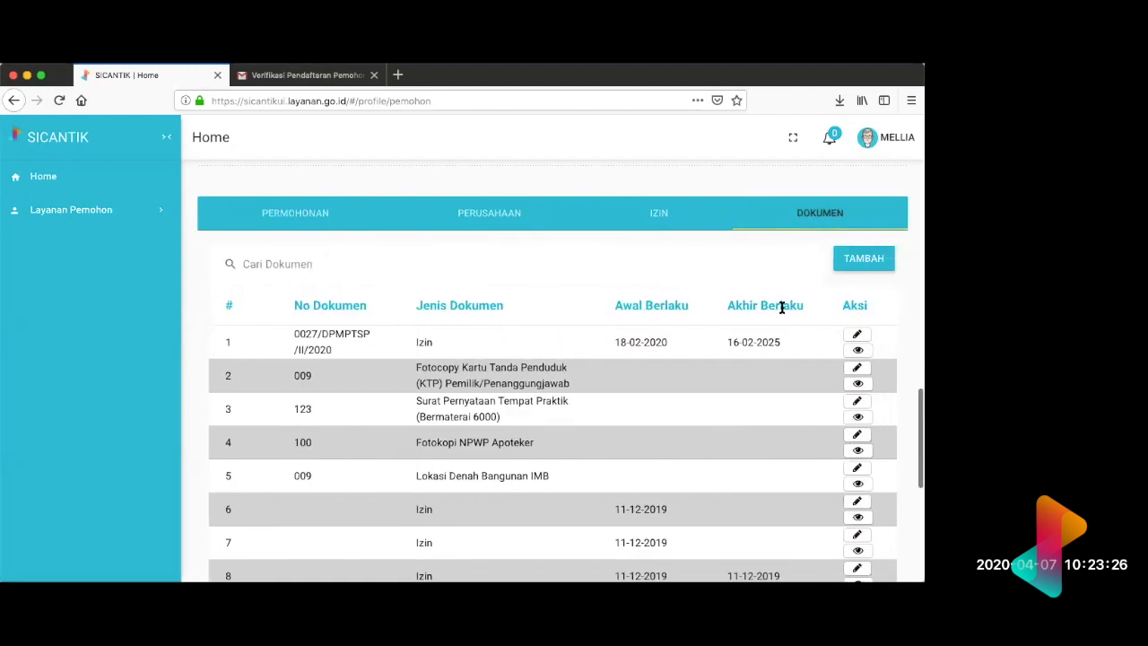
click(850, 262)
click(279, 318)
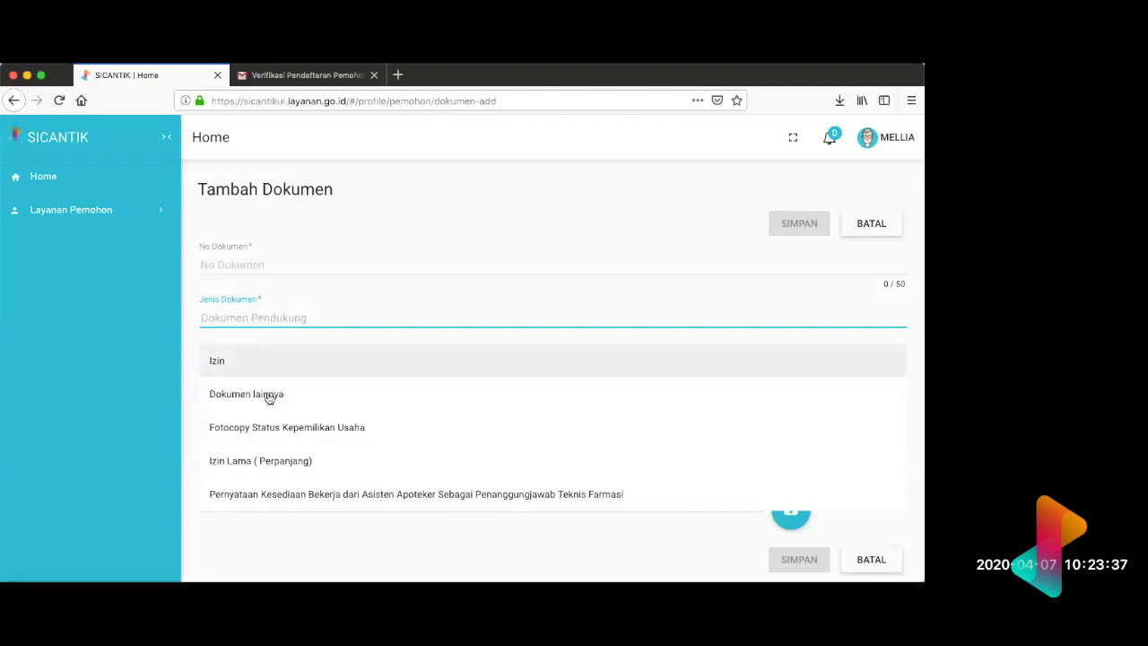
scroll(269, 397, down, 2)
scroll(269, 398, up, 2)
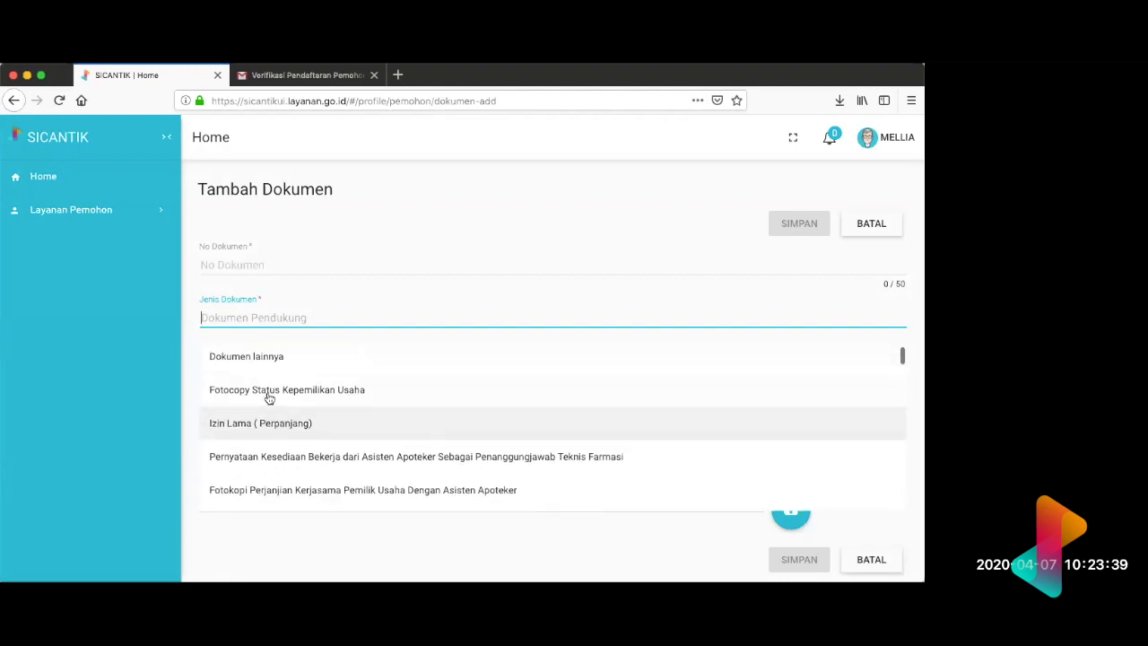
text(ktp)
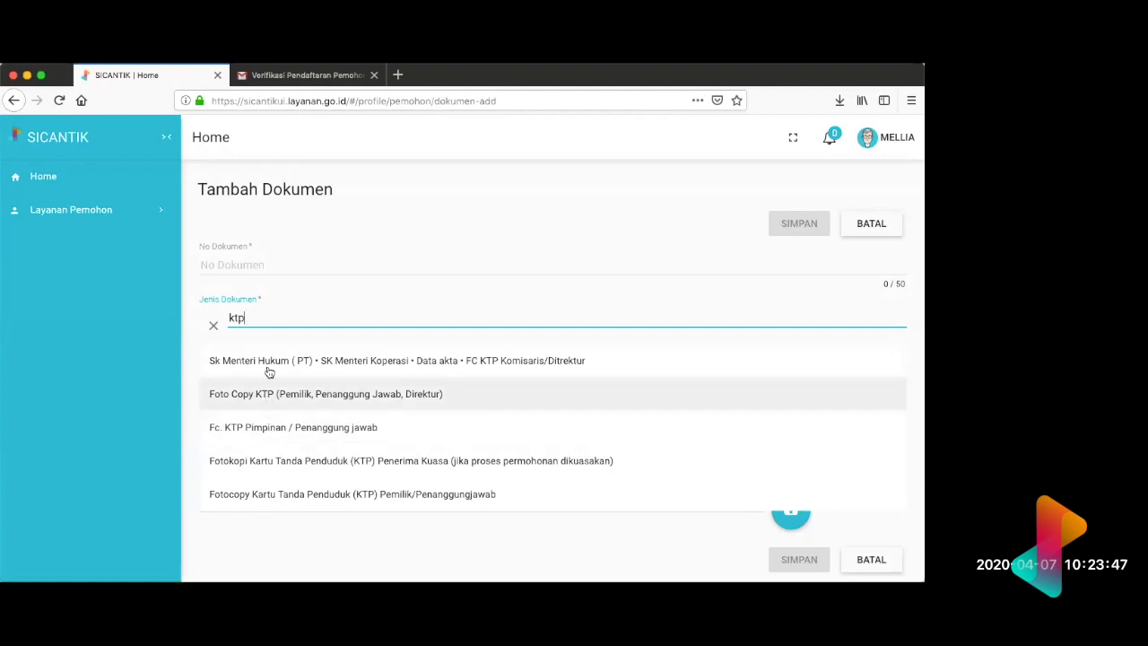
click(269, 427)
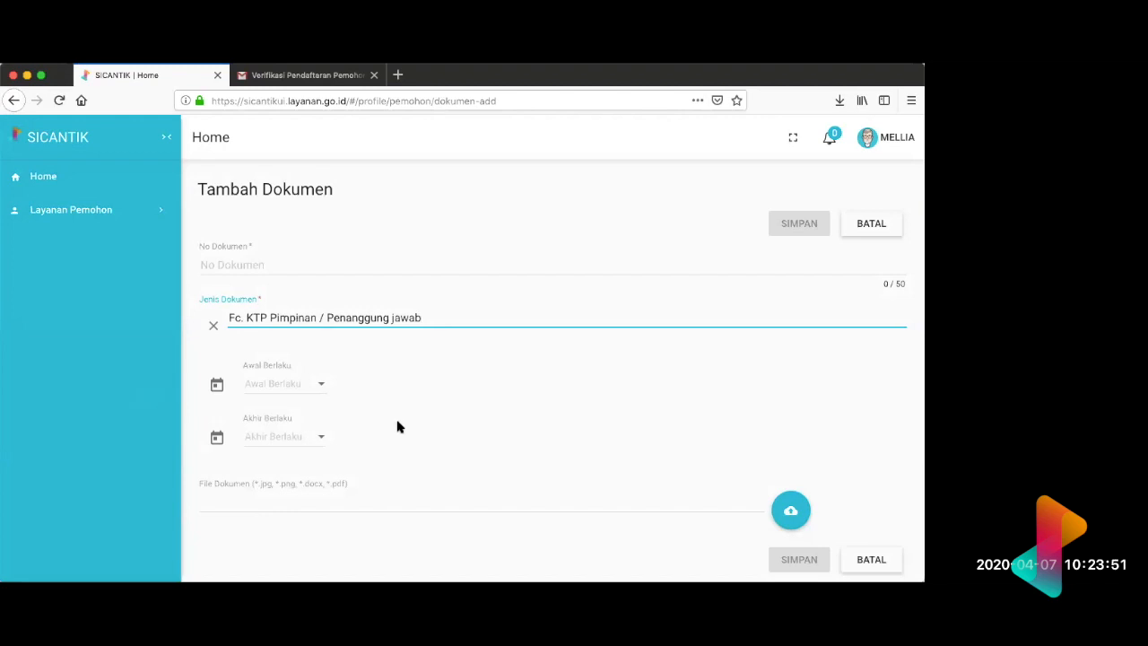
Step: Upload the image 407290.jpg as the File Dokumen of the new document
scroll(399, 427, down, 1)
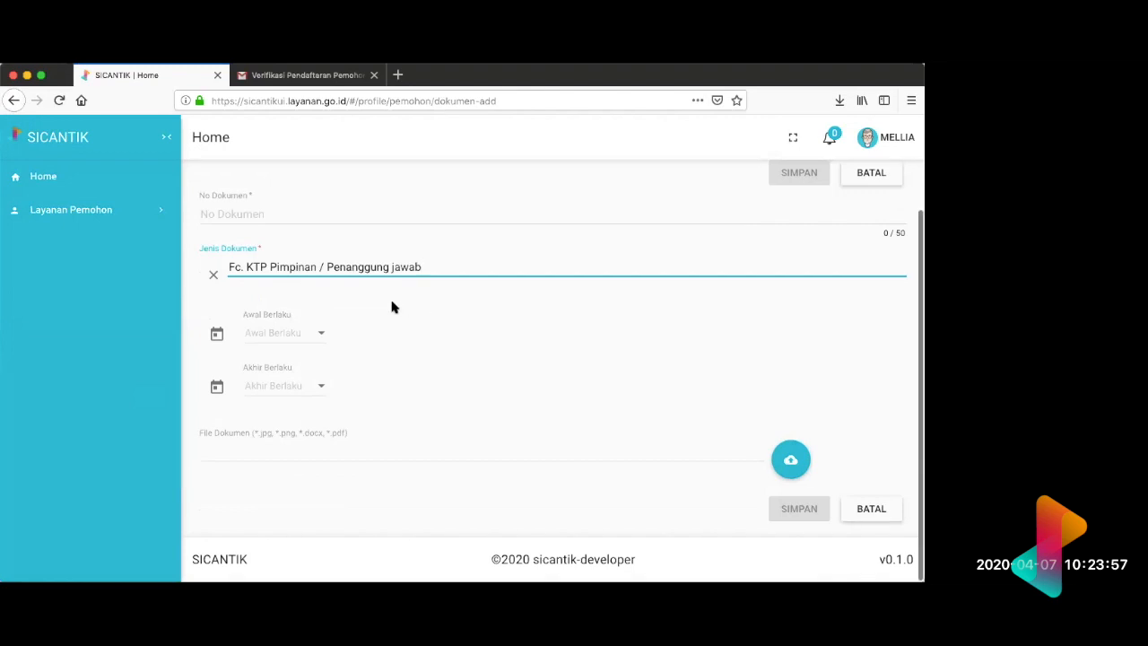
scroll(277, 273, up, 1)
click(276, 272)
click(257, 311)
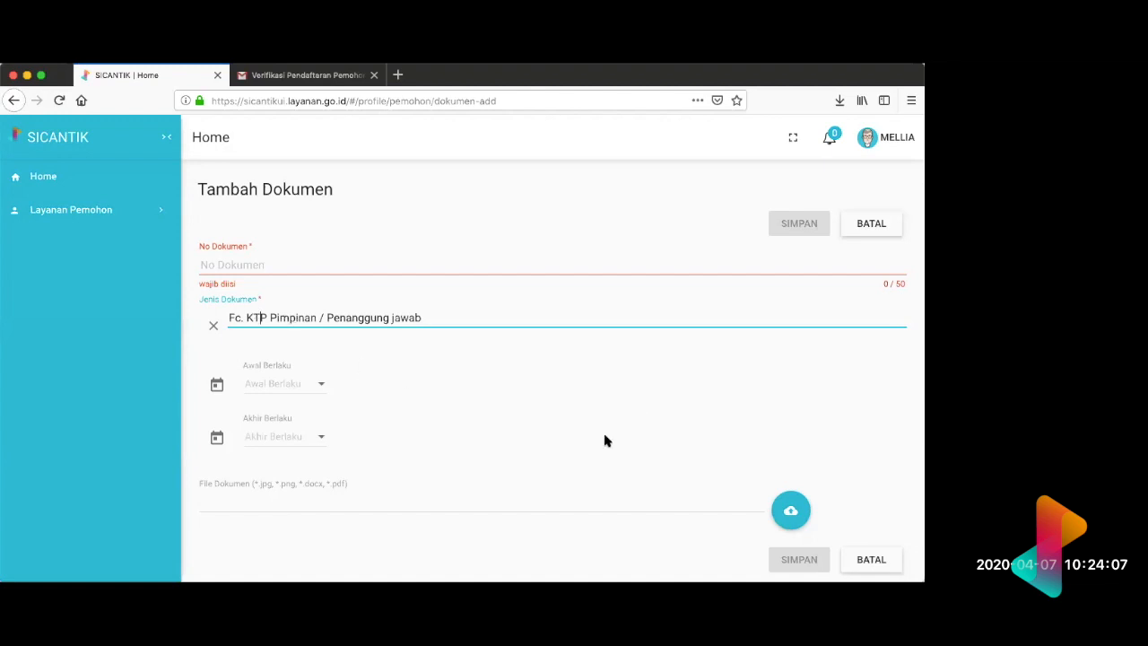
click(791, 519)
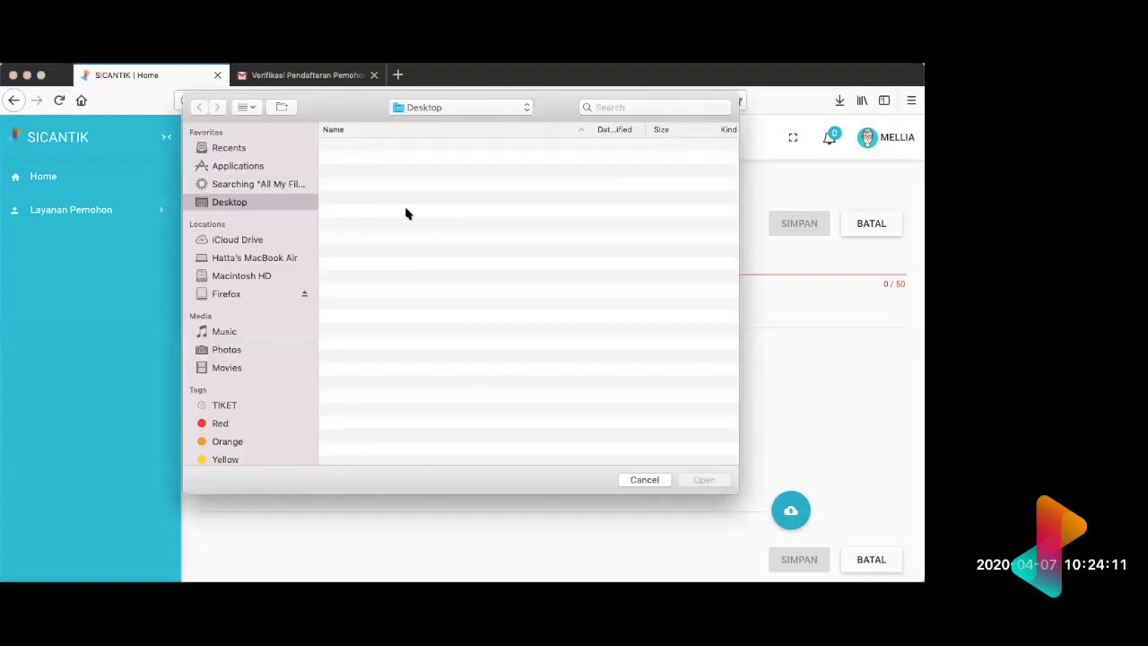
double_click(366, 150)
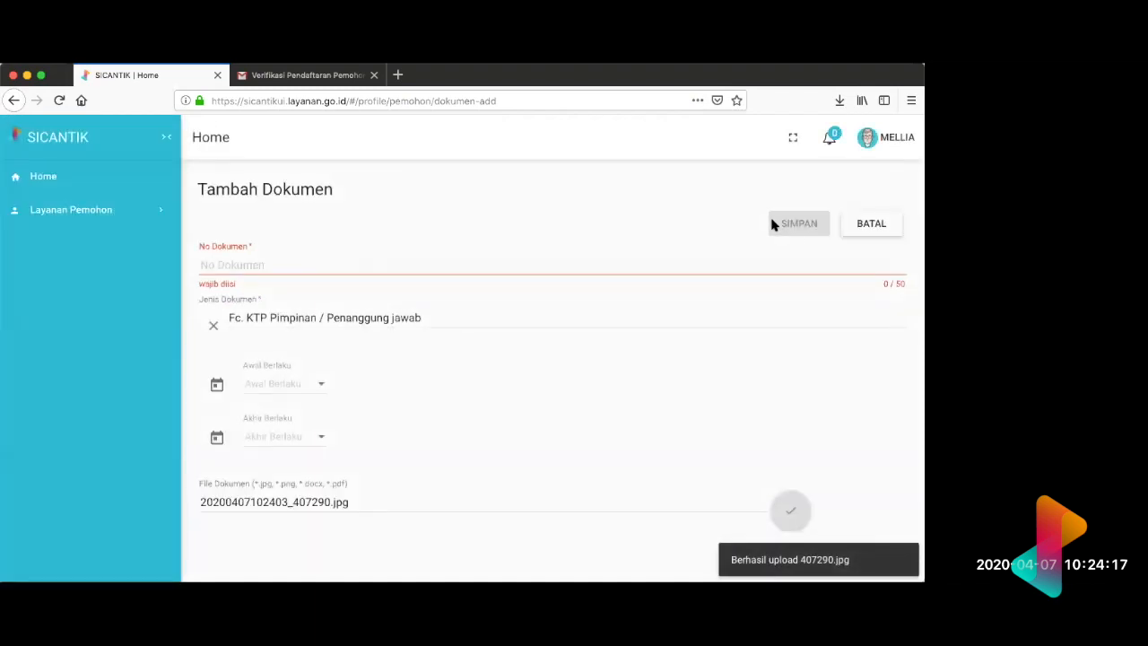
Step: Enter 12 as the No Dokumen and save the new document
click(758, 263)
text(12)
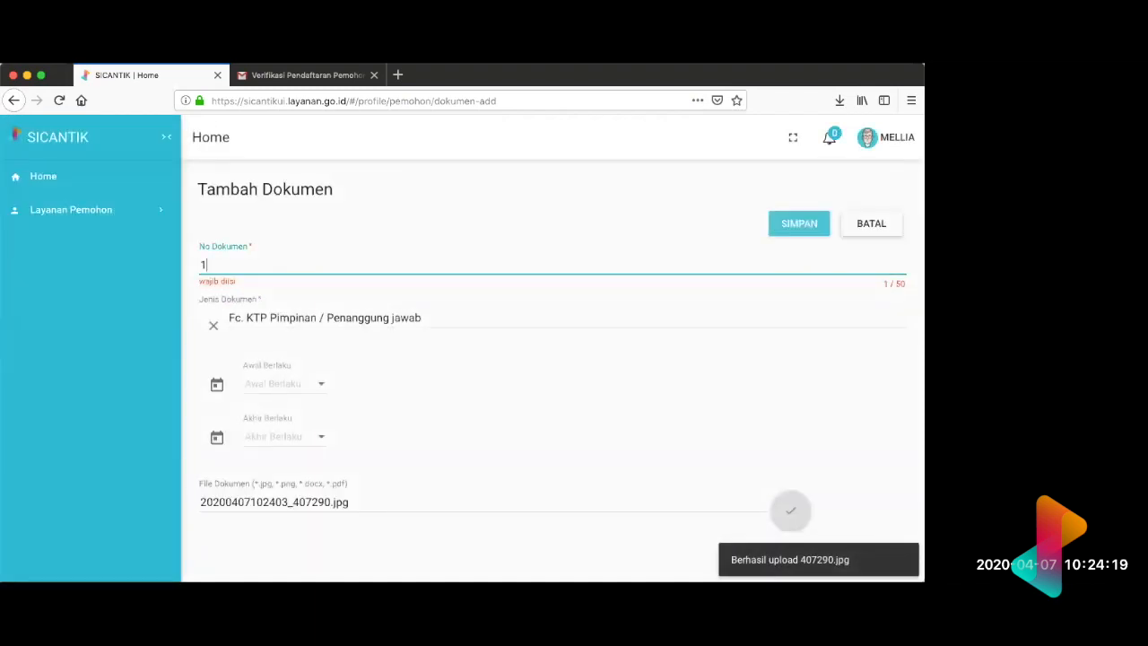
click(788, 225)
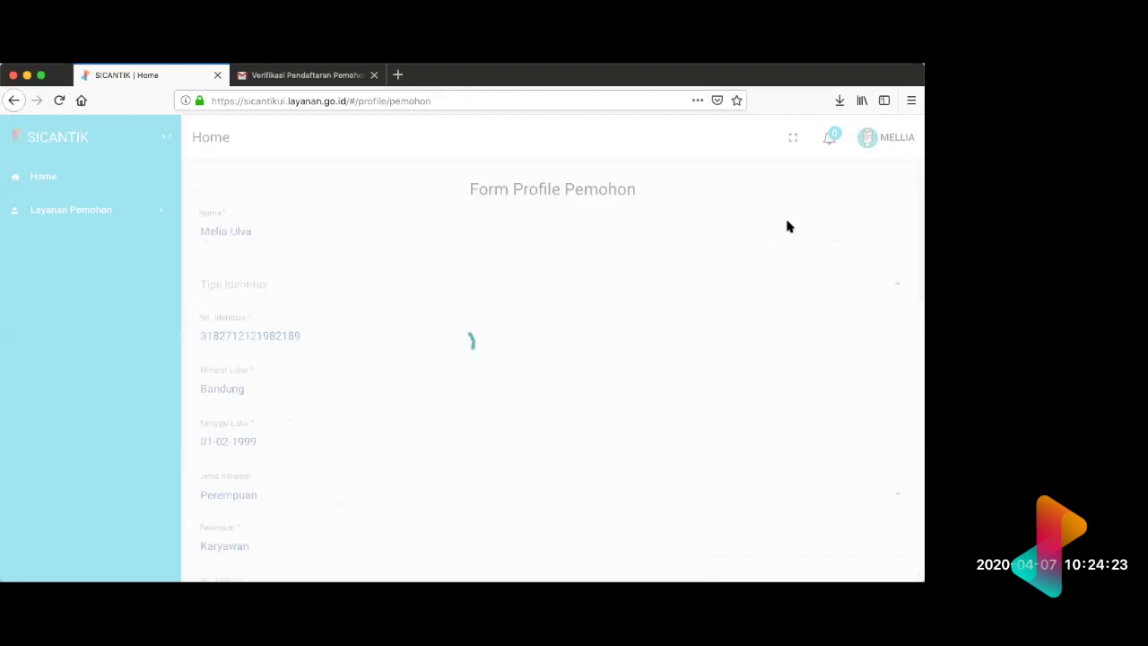
Step: Open the applicant's Dokumen list and check the newly saved KTP document entry
scroll(788, 226, down, 15)
scroll(787, 226, up, 6)
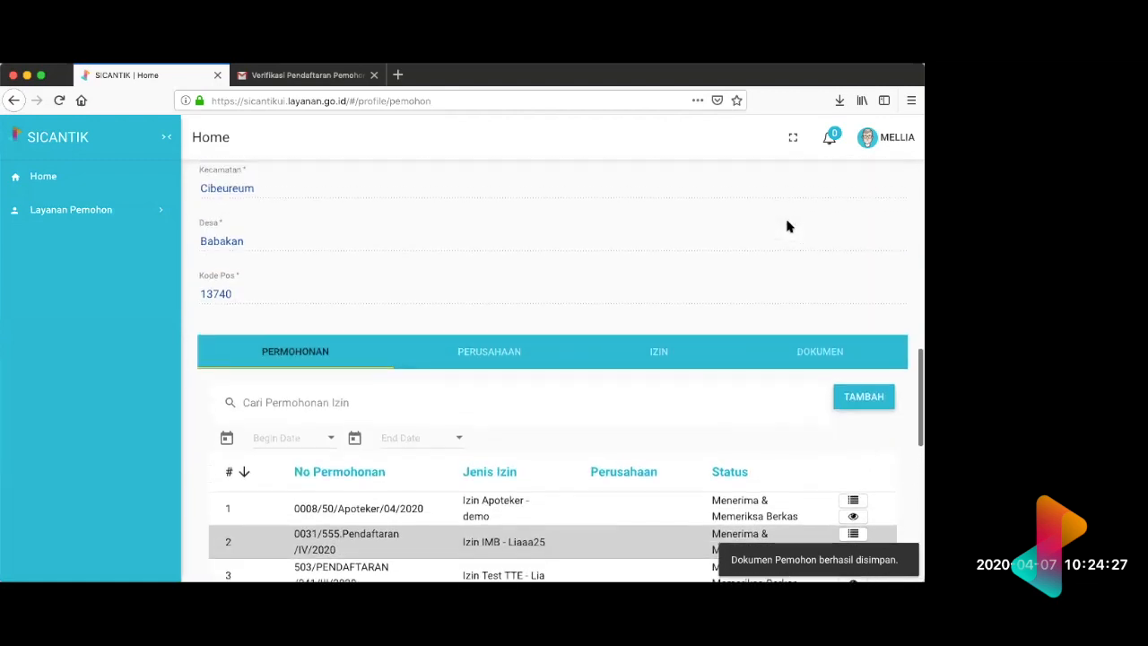
click(650, 379)
click(796, 368)
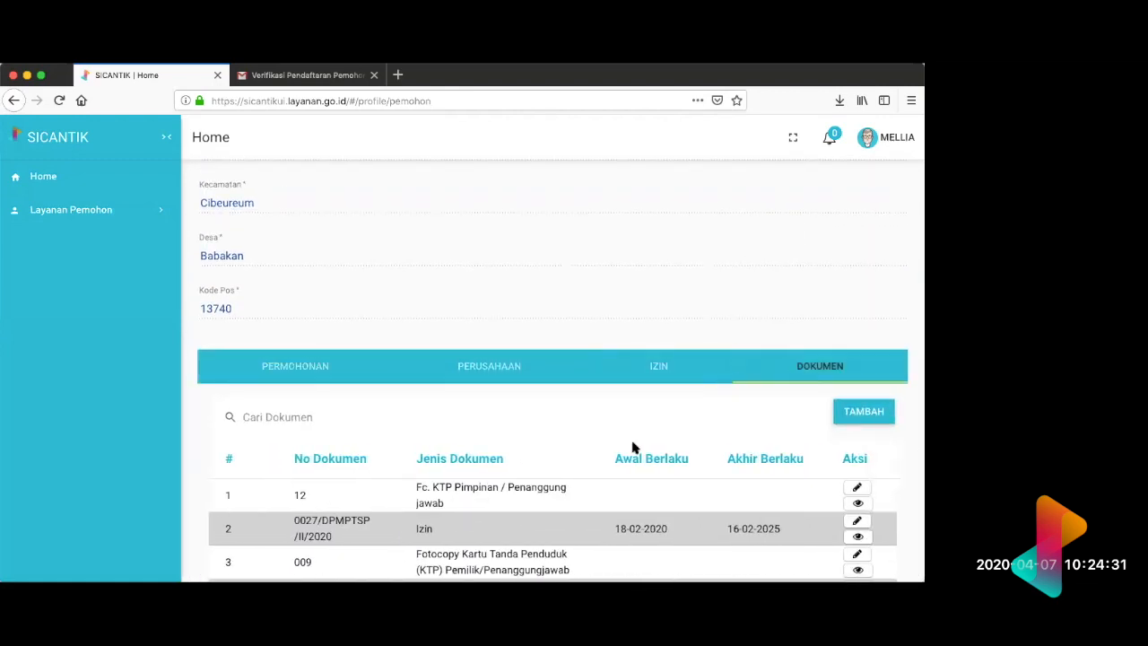
Step: Look through the entries in the applicant's Dokumen list and return to the start of the profile form
scroll(623, 457, down, 1)
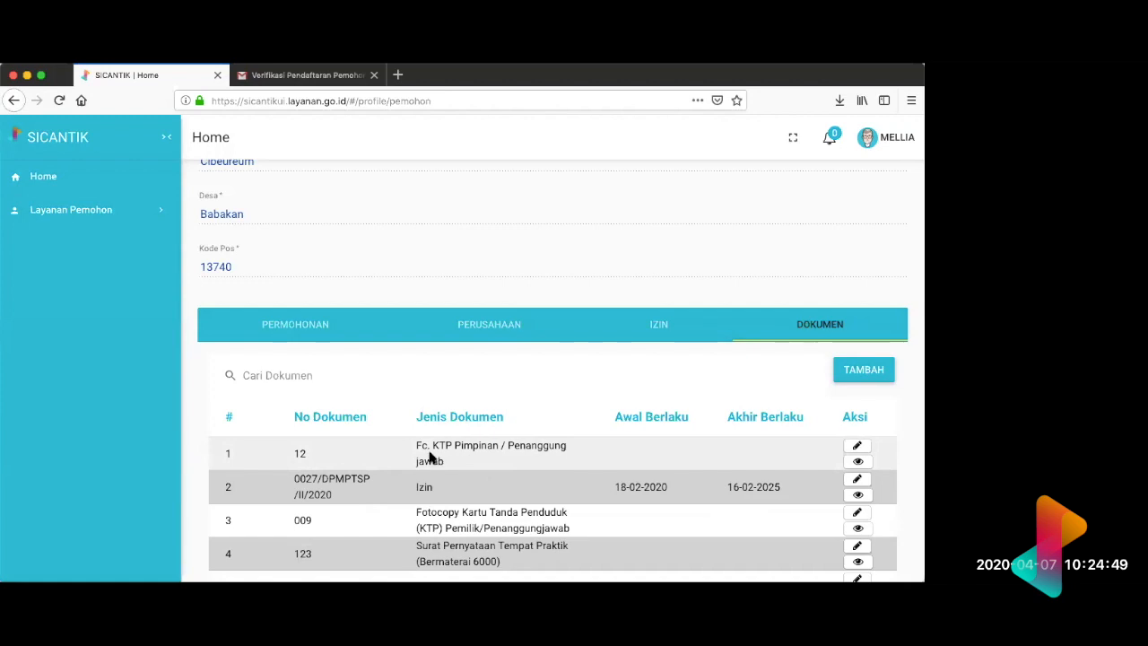
scroll(443, 440, up, 5)
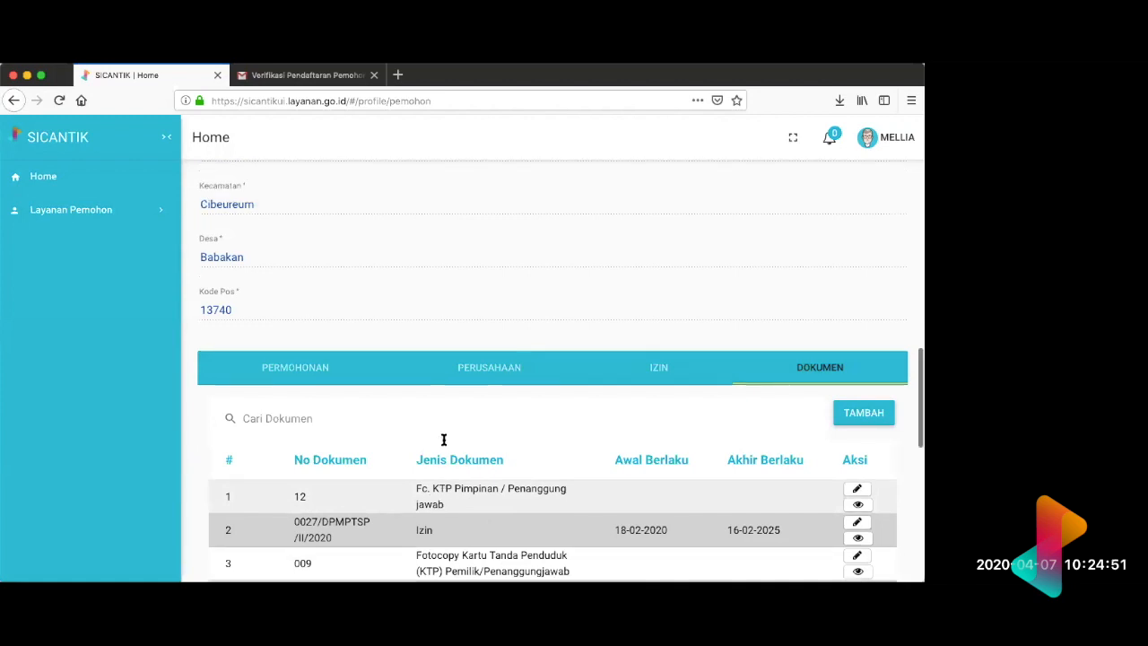
scroll(444, 443, down, 10)
scroll(443, 443, up, 10)
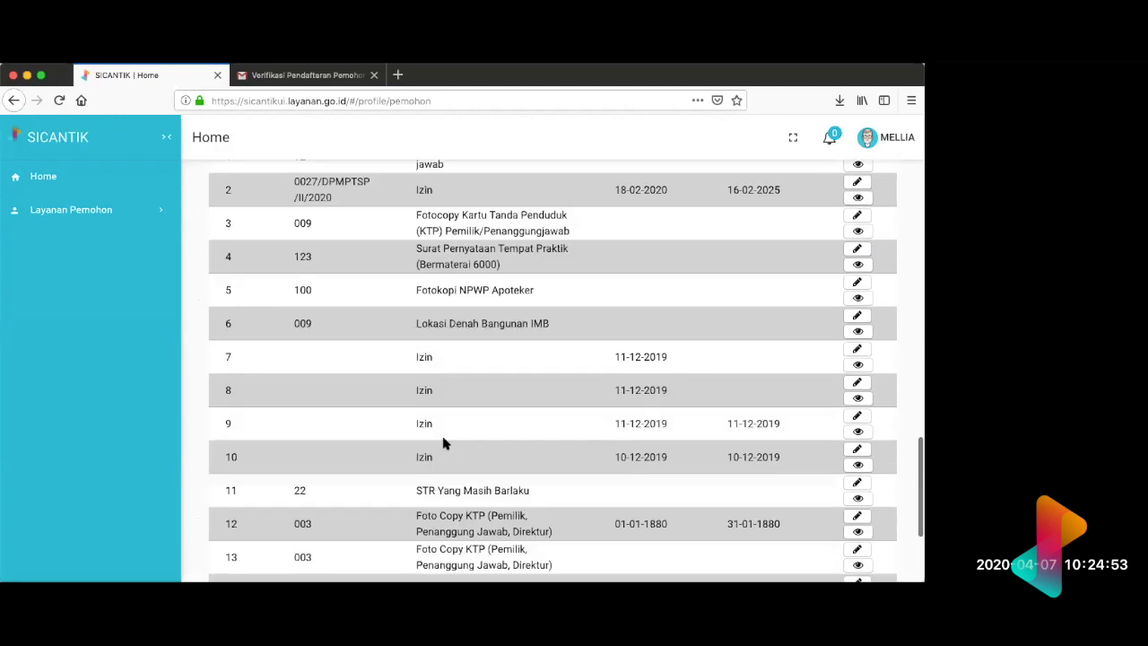
scroll(443, 443, down, 1)
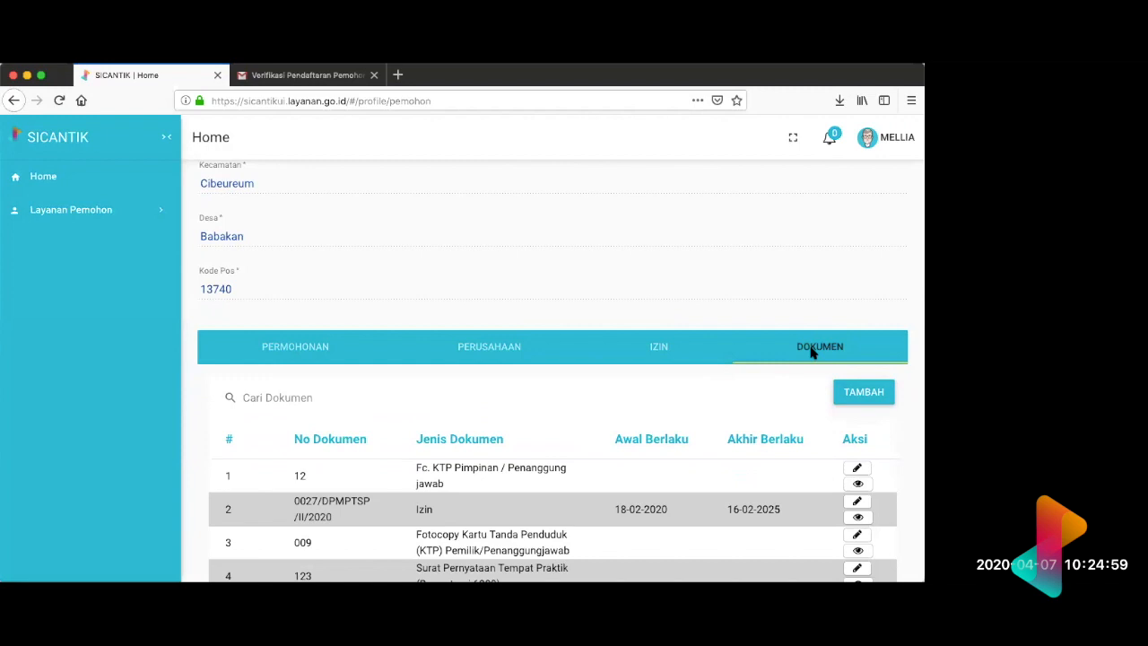
scroll(811, 352, up, 15)
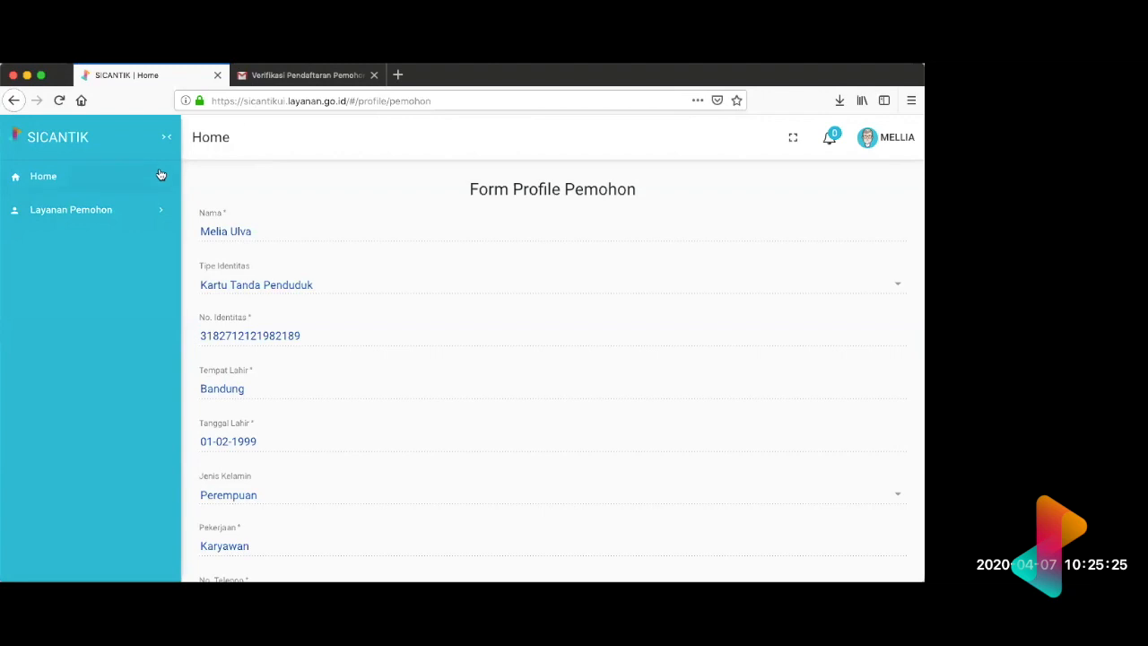
click(902, 132)
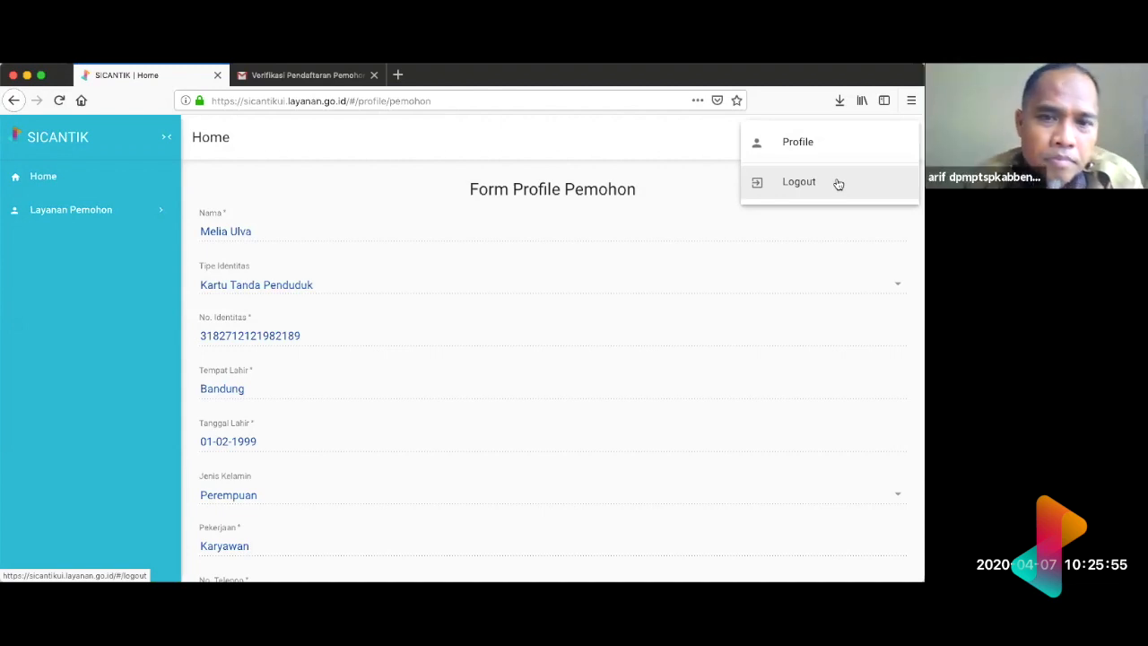
click(457, 186)
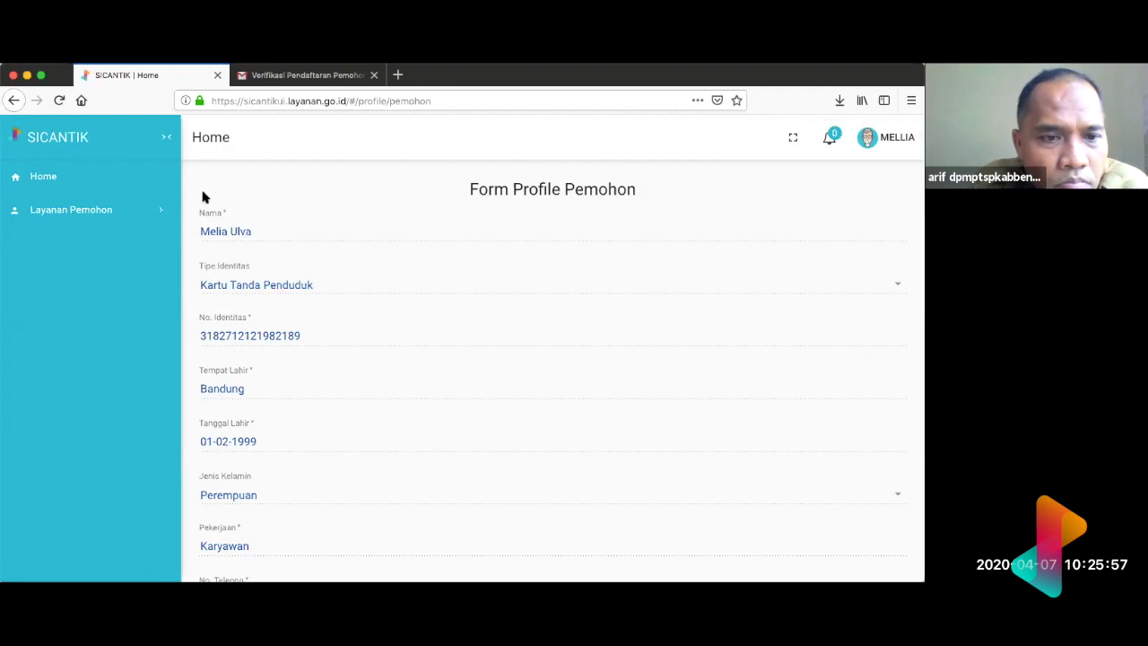
Step: Go to the home page, reopen the applicant's Profil dan Permohonan page and show its Dokumen list
click(126, 179)
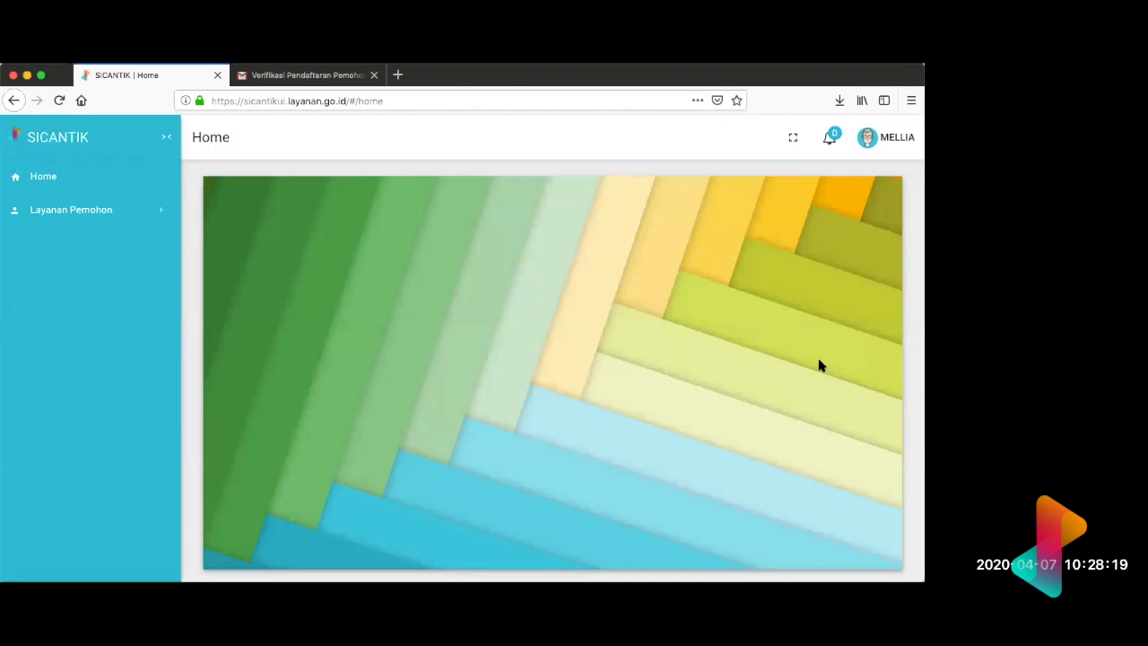
click(159, 215)
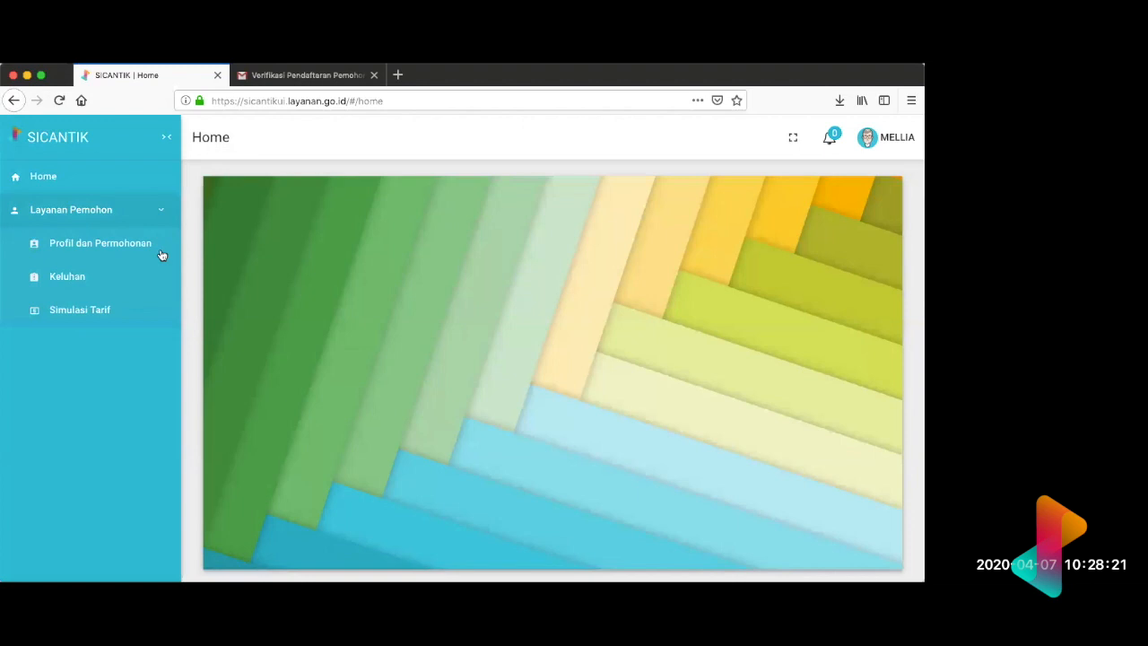
click(158, 255)
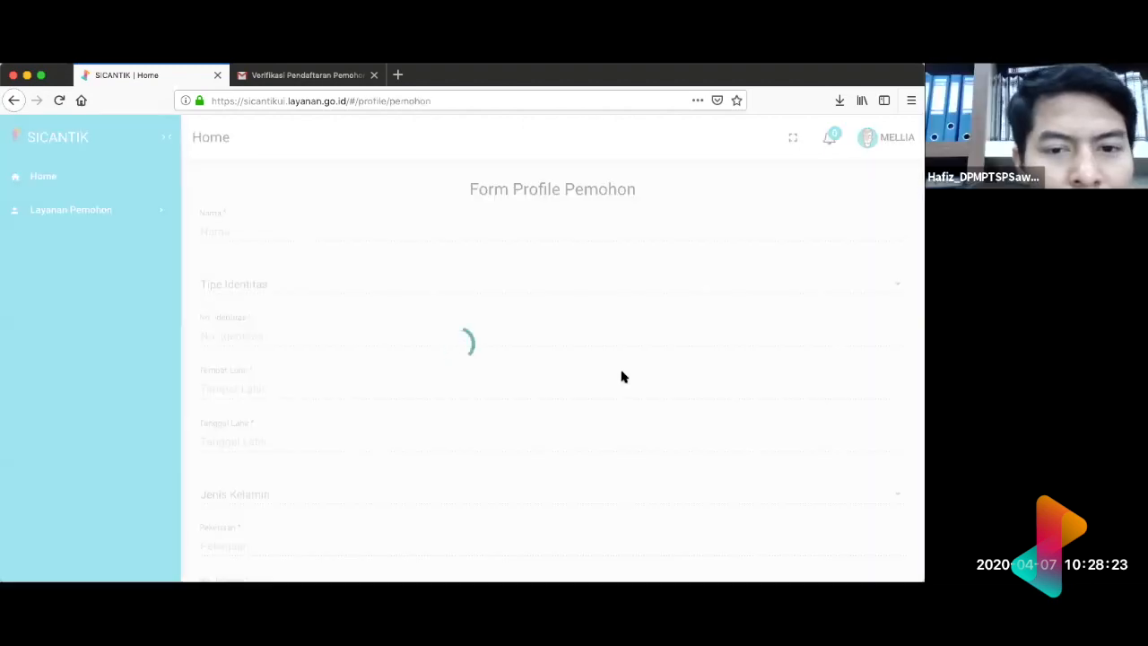
scroll(624, 377, down, 10)
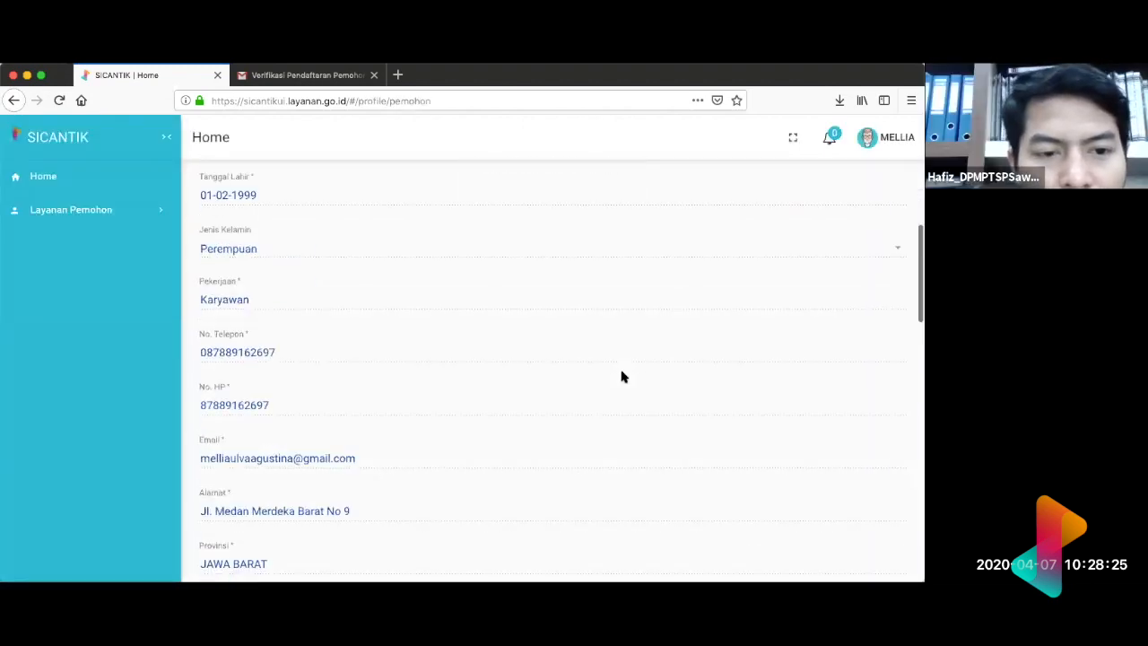
scroll(624, 377, down, 1)
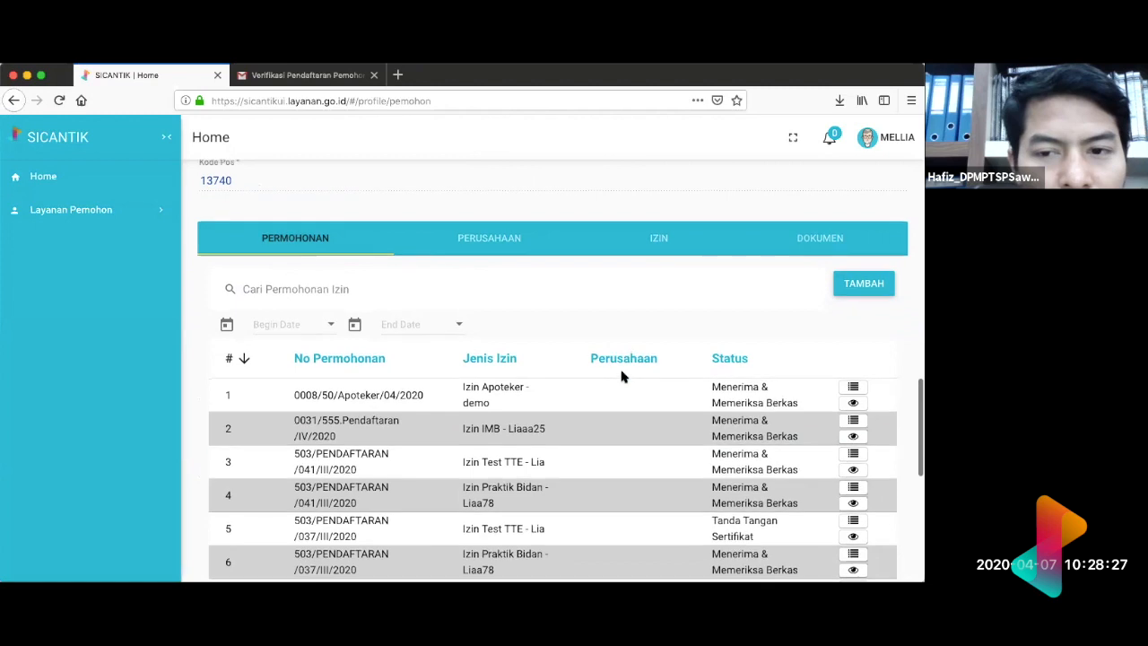
click(814, 239)
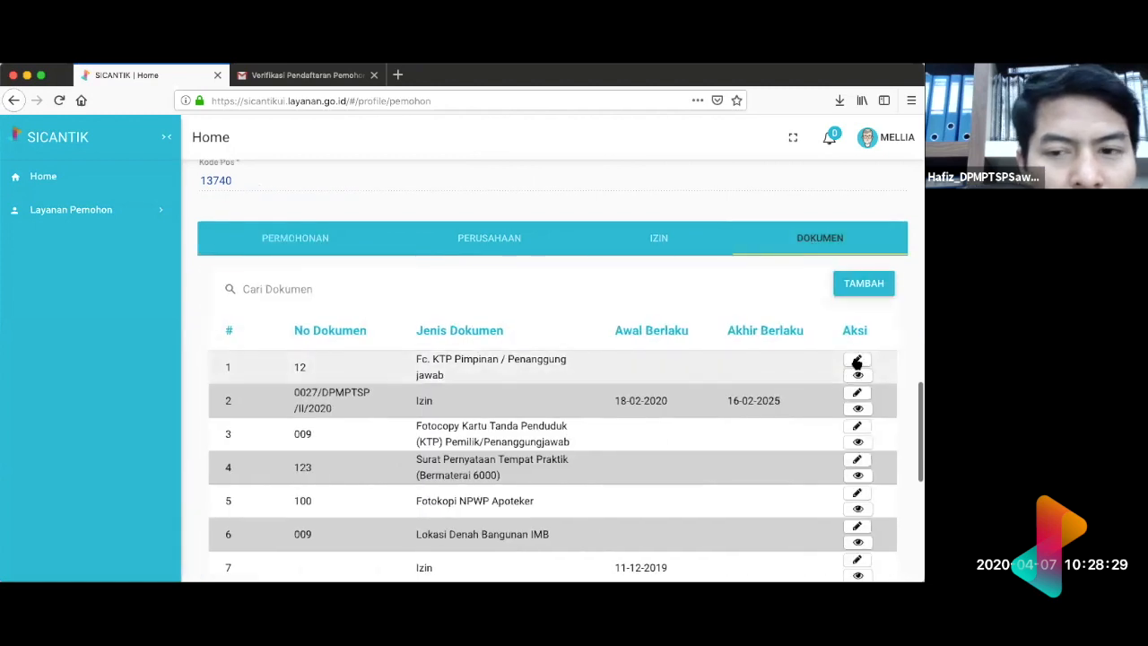
Step: Open the "Fc. KTP Pimpinan / Penanggung jawab" document to inspect its editable details, and go back to the profile's Dokumen list
click(857, 361)
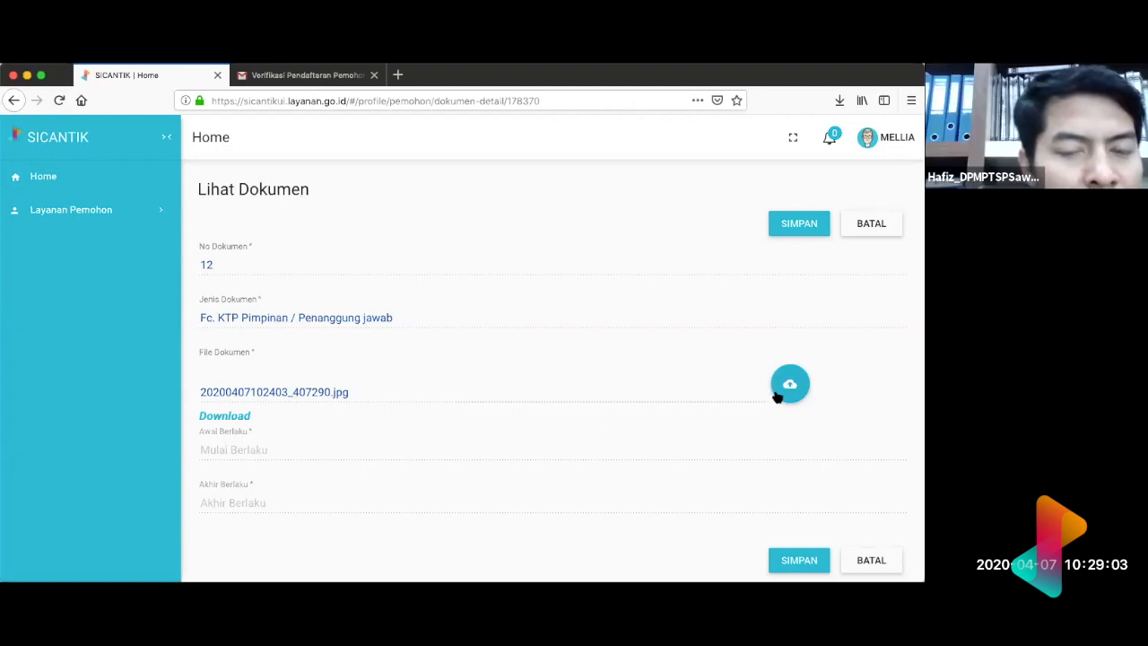
scroll(778, 397, left, 5)
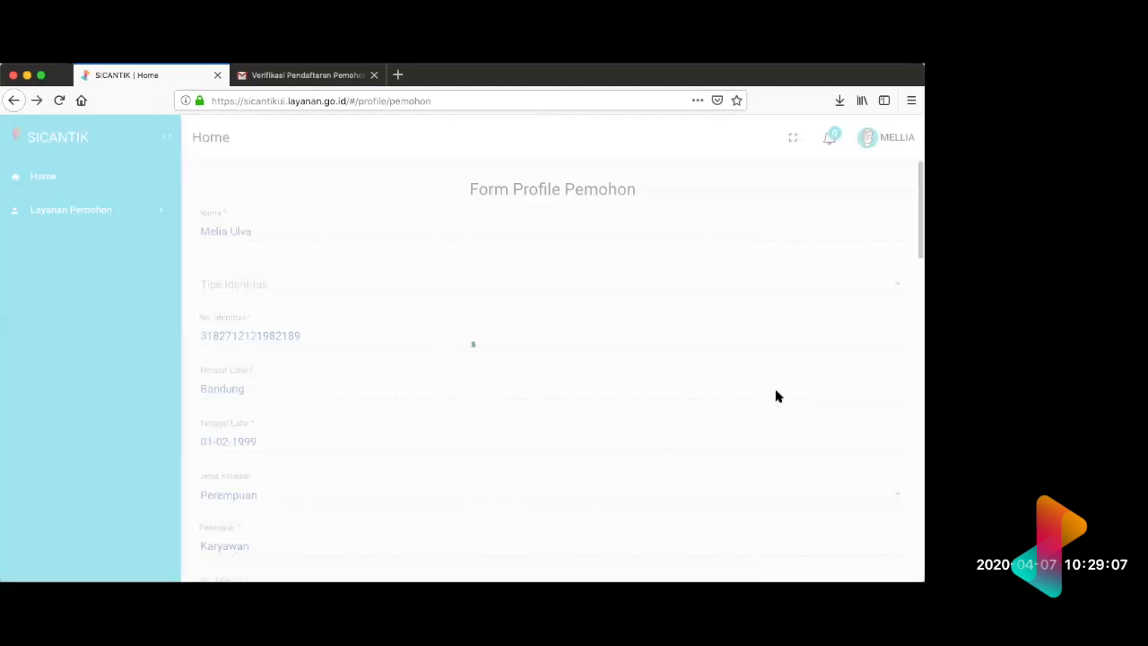
scroll(777, 393, down, 10)
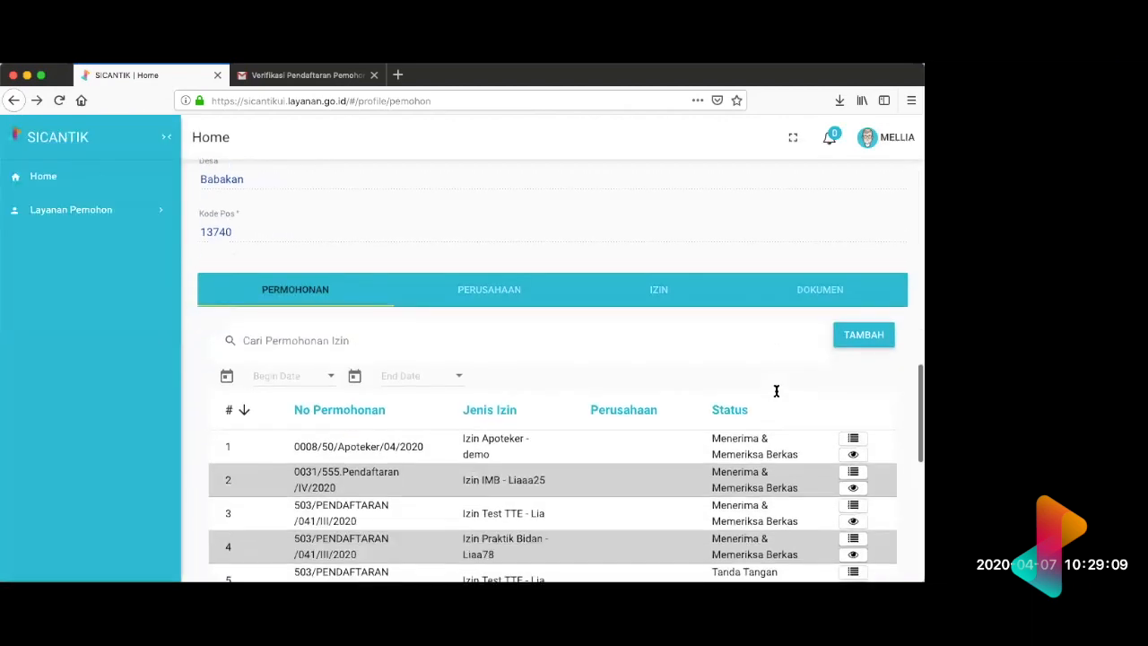
scroll(777, 393, down, 1)
click(828, 242)
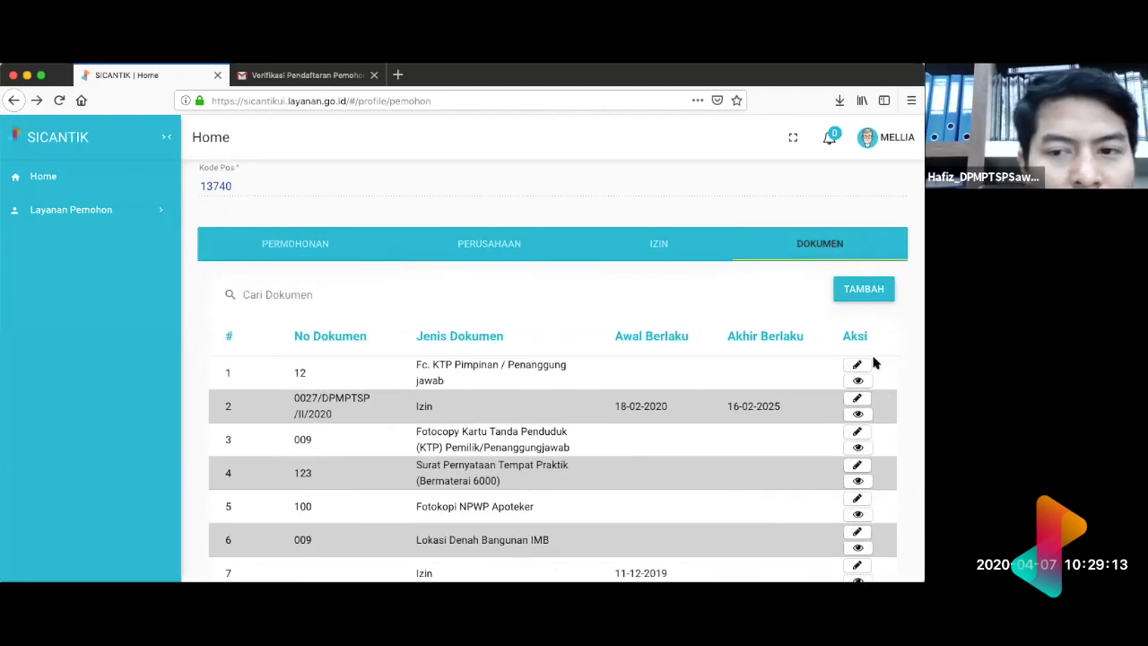
Step: Examine the stored documents in the Dokumen list, including their numbers, types and validity dates
scroll(870, 374, down, 3)
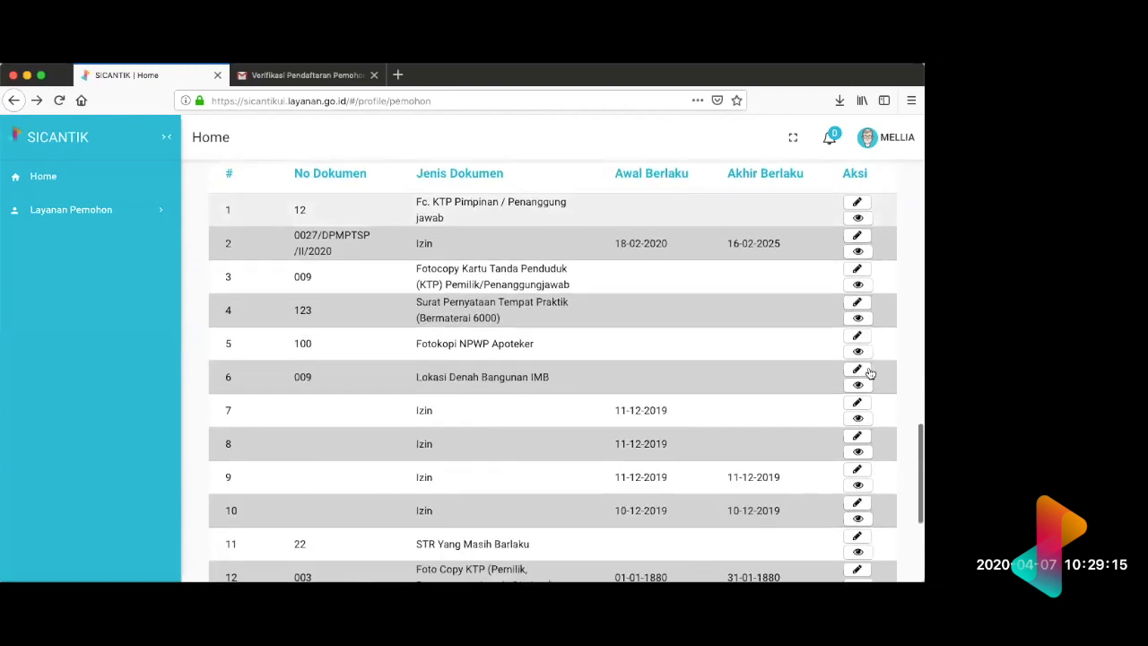
scroll(869, 374, down, 2)
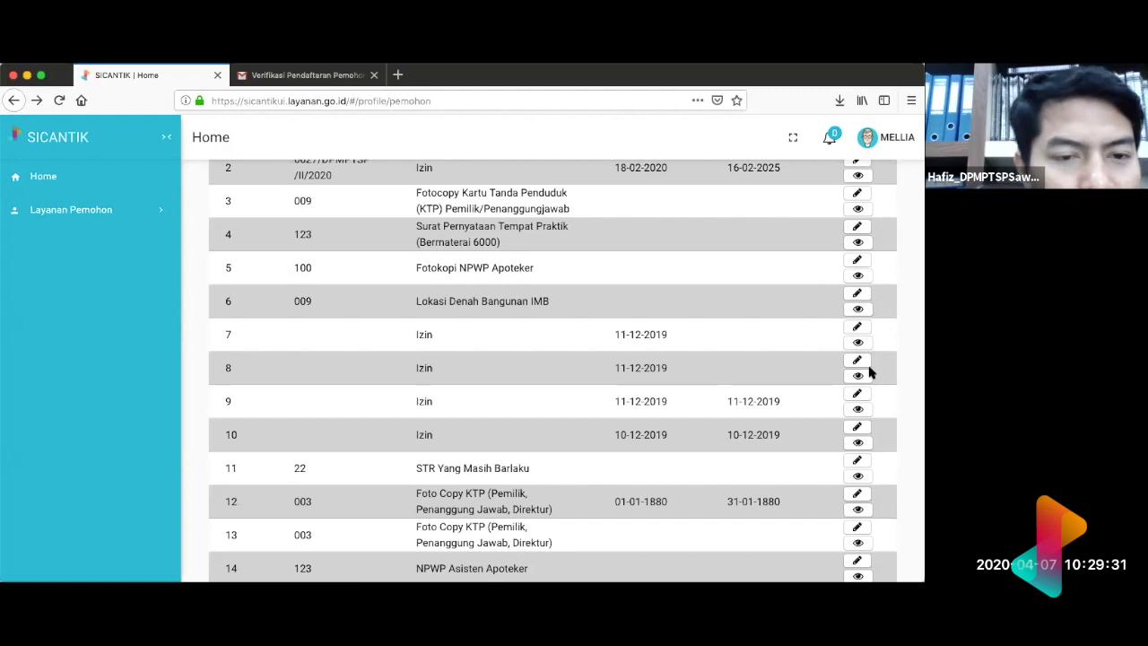
scroll(690, 242, up, 5)
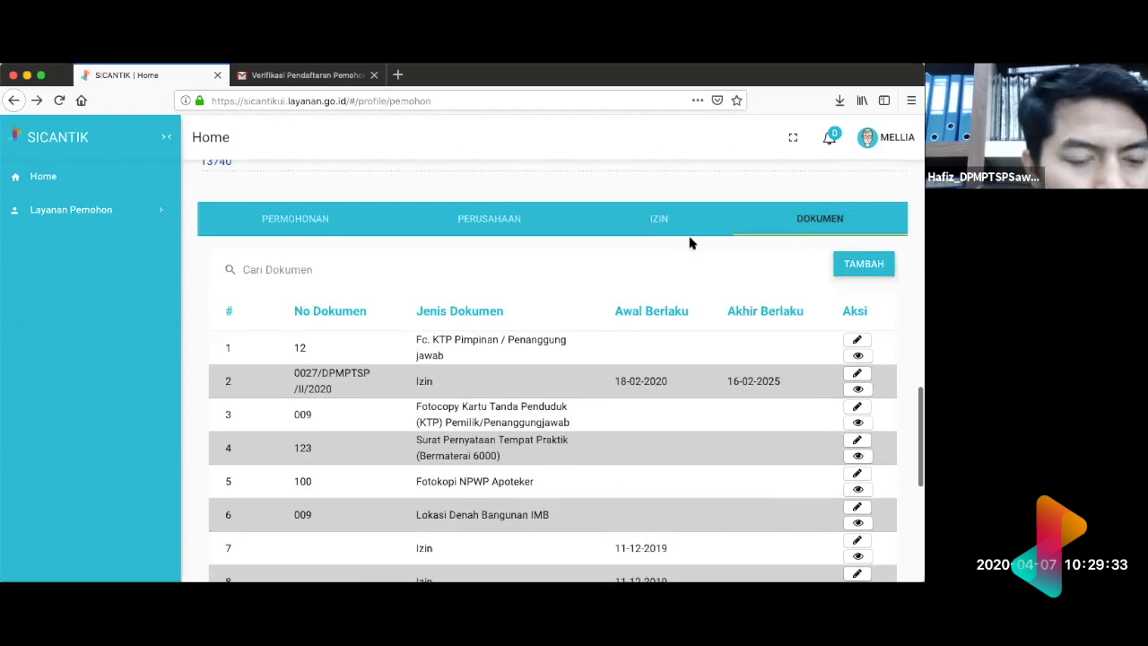
scroll(690, 242, up, 5)
scroll(690, 242, down, 6)
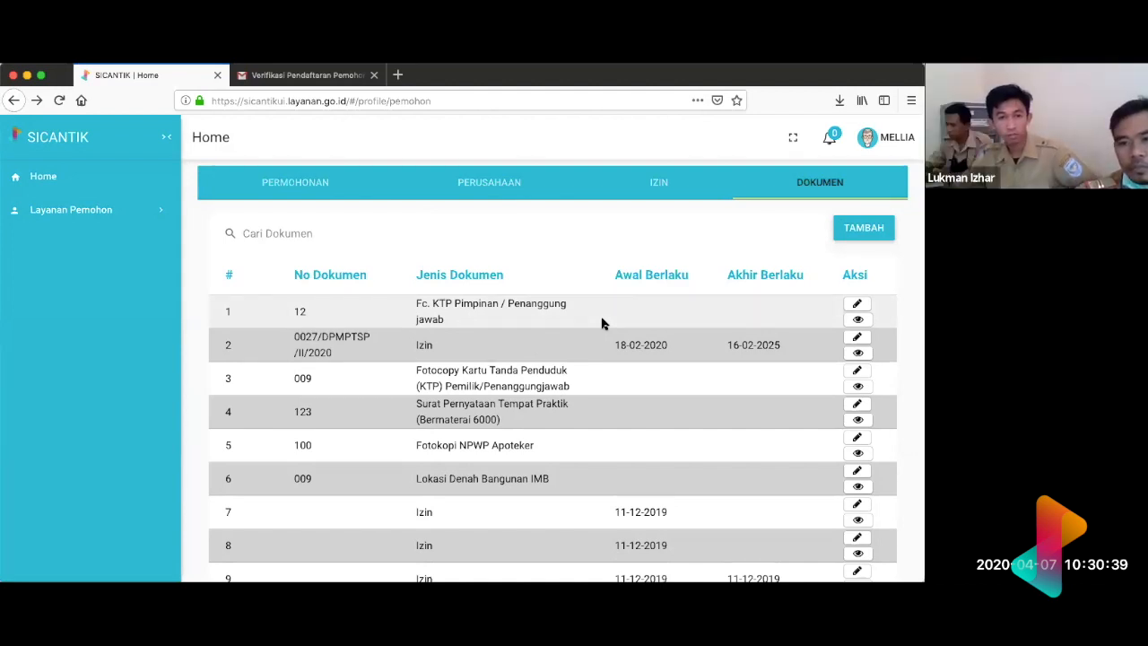
scroll(601, 324, up, 5)
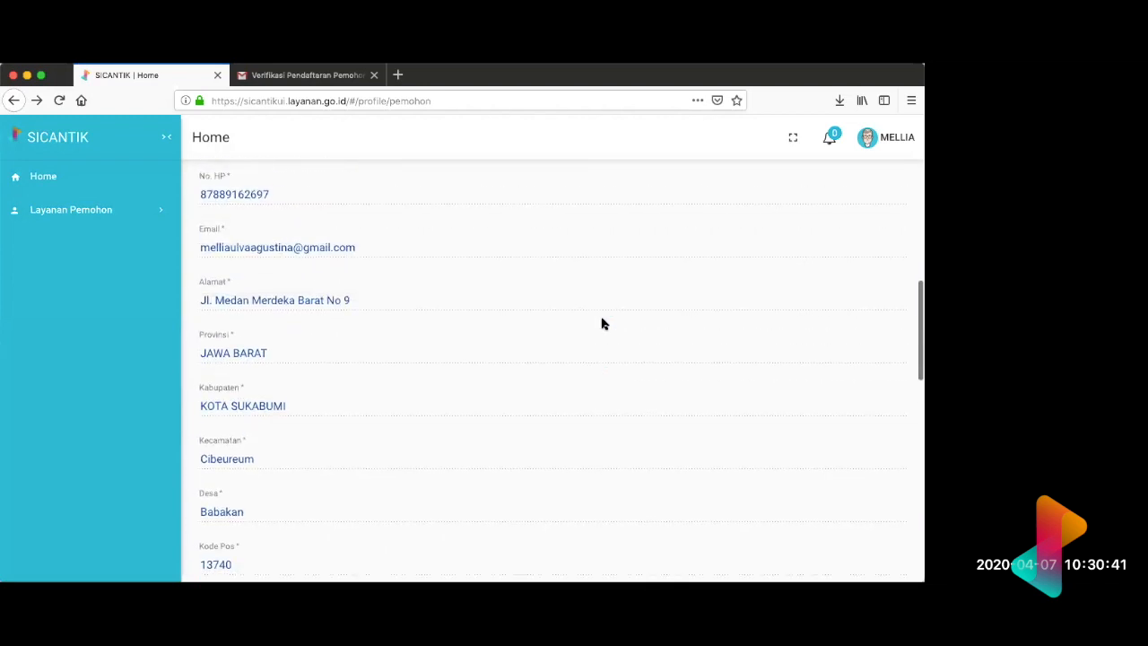
scroll(602, 324, down, 5)
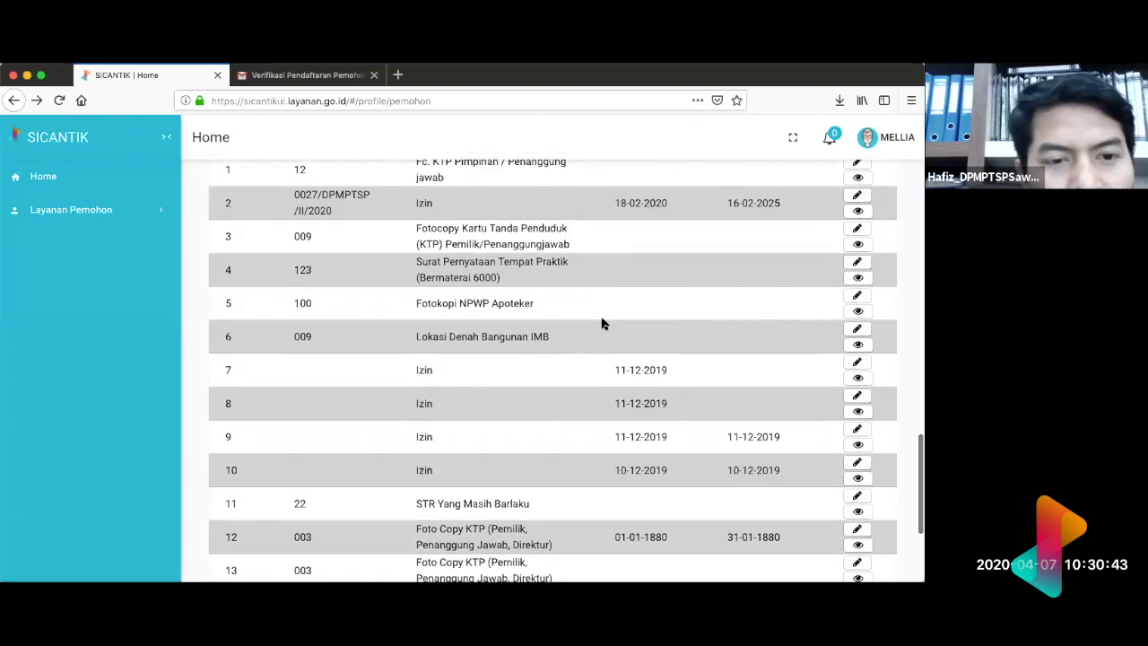
scroll(602, 324, up, 3)
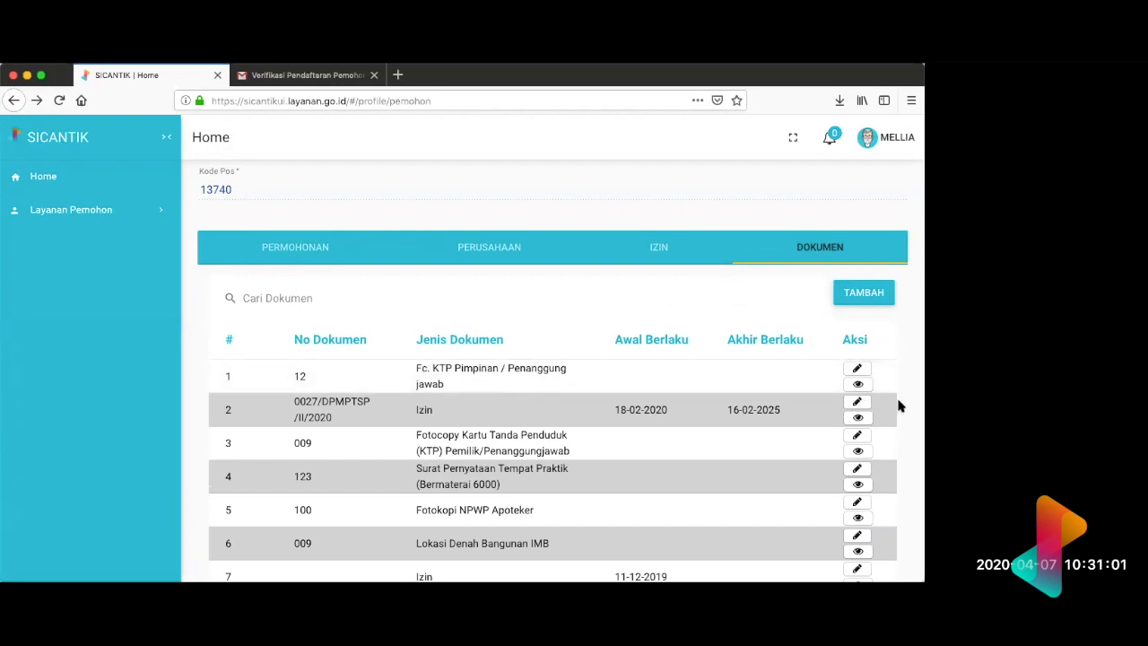
Step: View the profile's Izin, Permohonan and Perusahaan lists and return to the Dokumen list
click(660, 251)
click(827, 251)
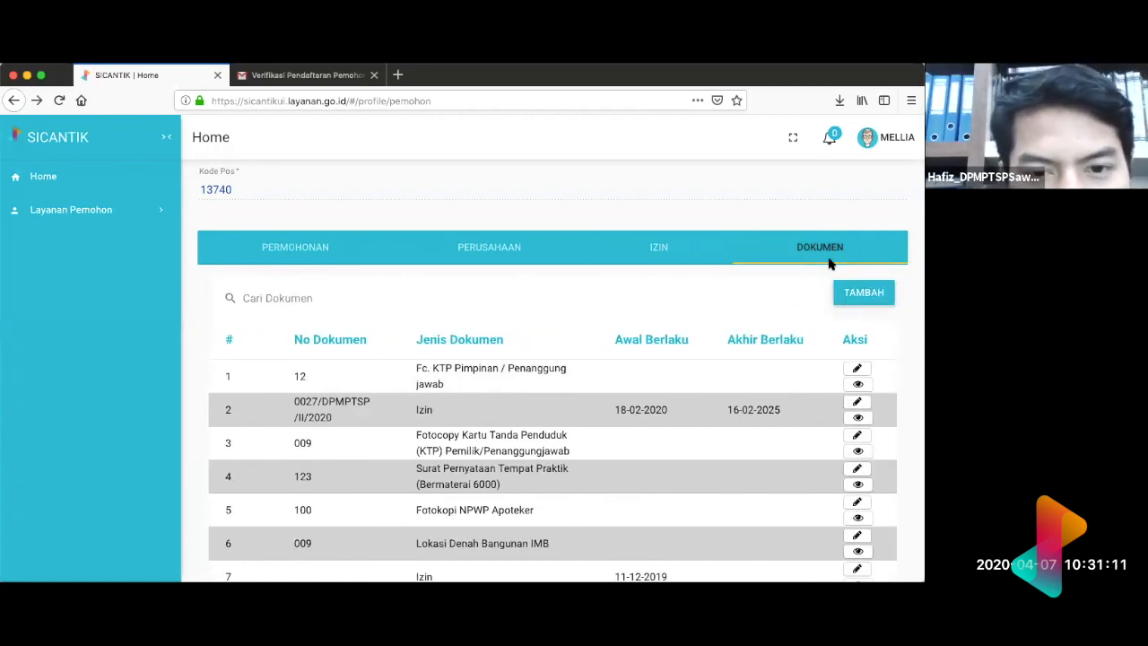
click(295, 257)
click(455, 260)
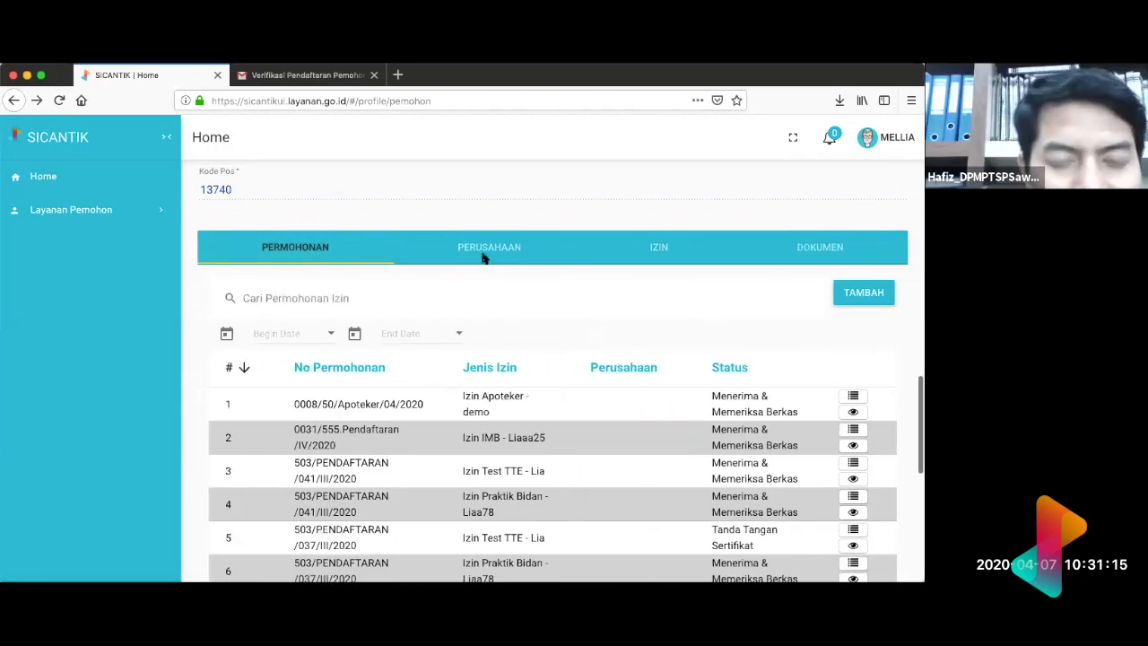
click(660, 253)
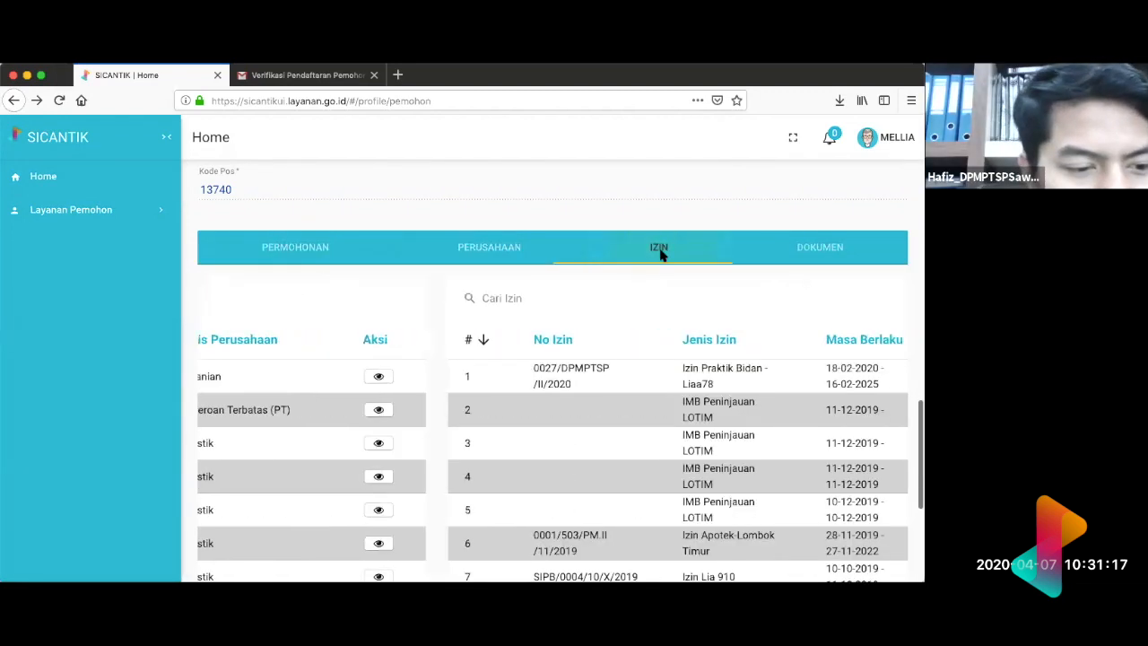
click(829, 249)
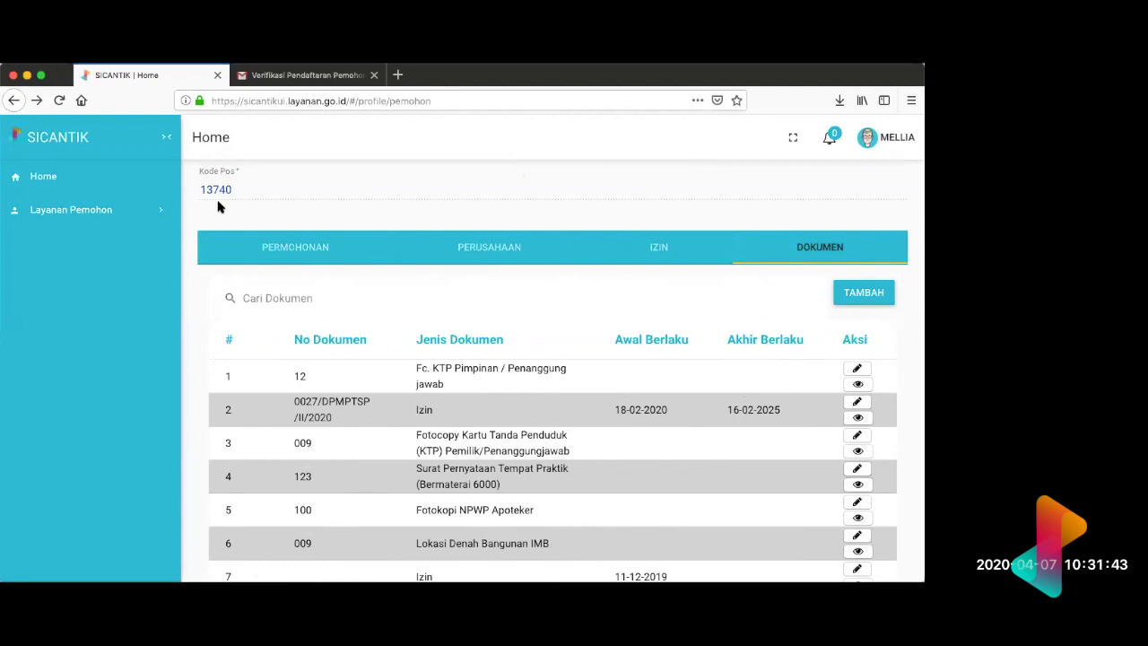
Step: Review the applicant's profile details and compare the issued permits in the Izin list with the Dokumen list
scroll(218, 207, up, 1)
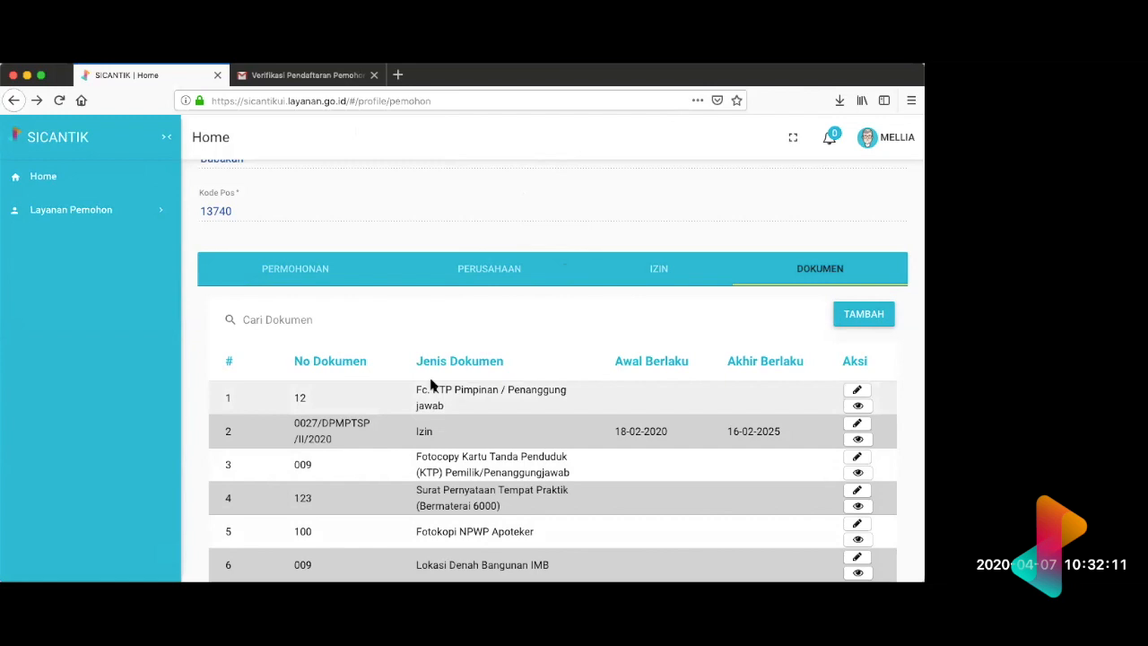
scroll(431, 384, up, 3)
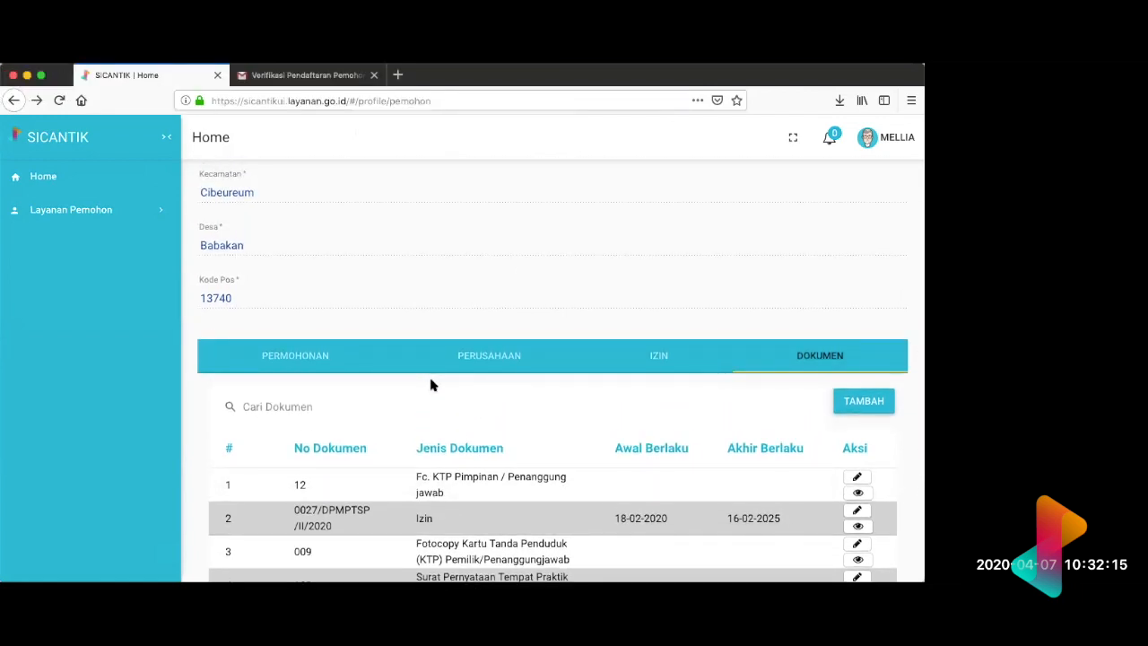
scroll(431, 384, up, 3)
scroll(431, 384, up, 10)
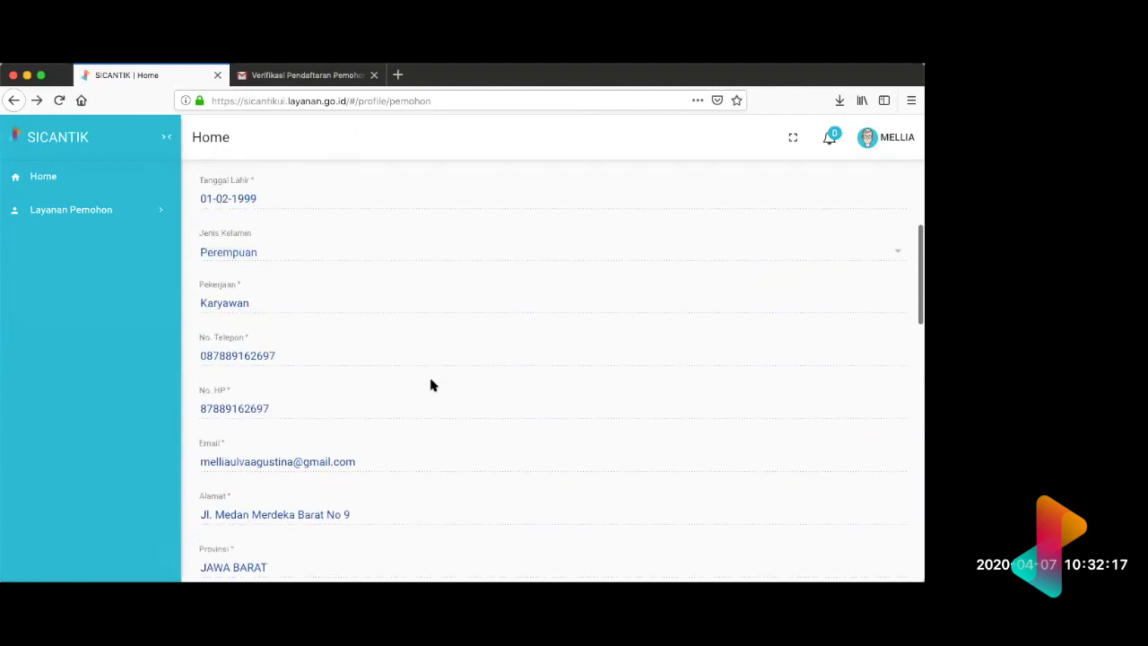
scroll(430, 384, down, 5)
scroll(431, 384, down, 5)
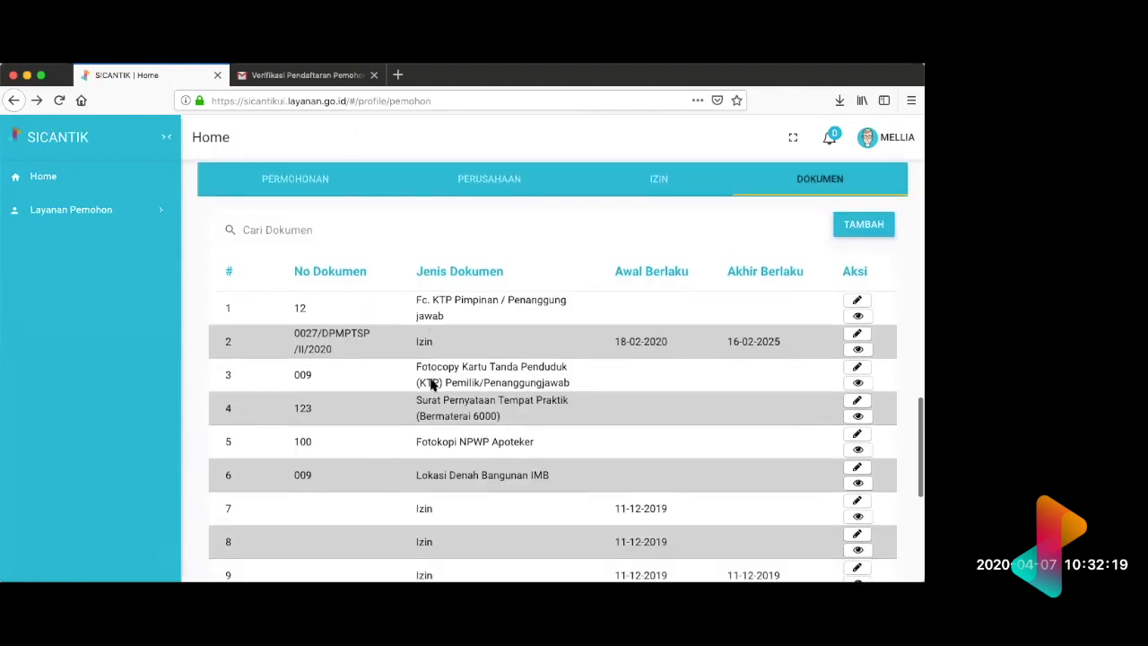
scroll(432, 380, up, 1)
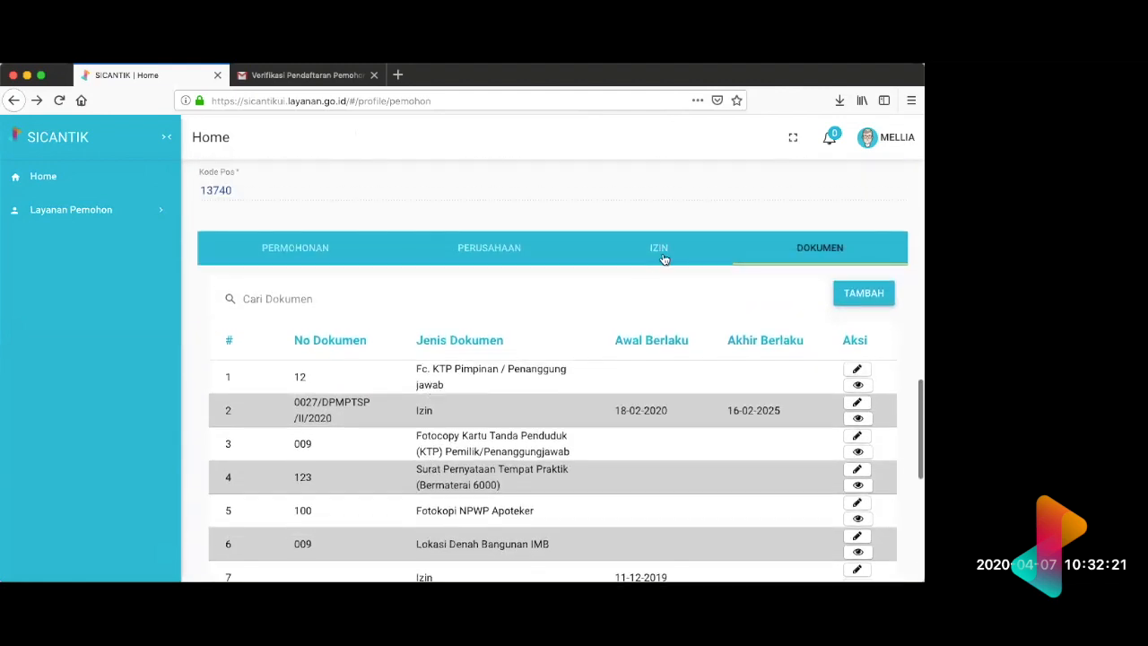
click(662, 255)
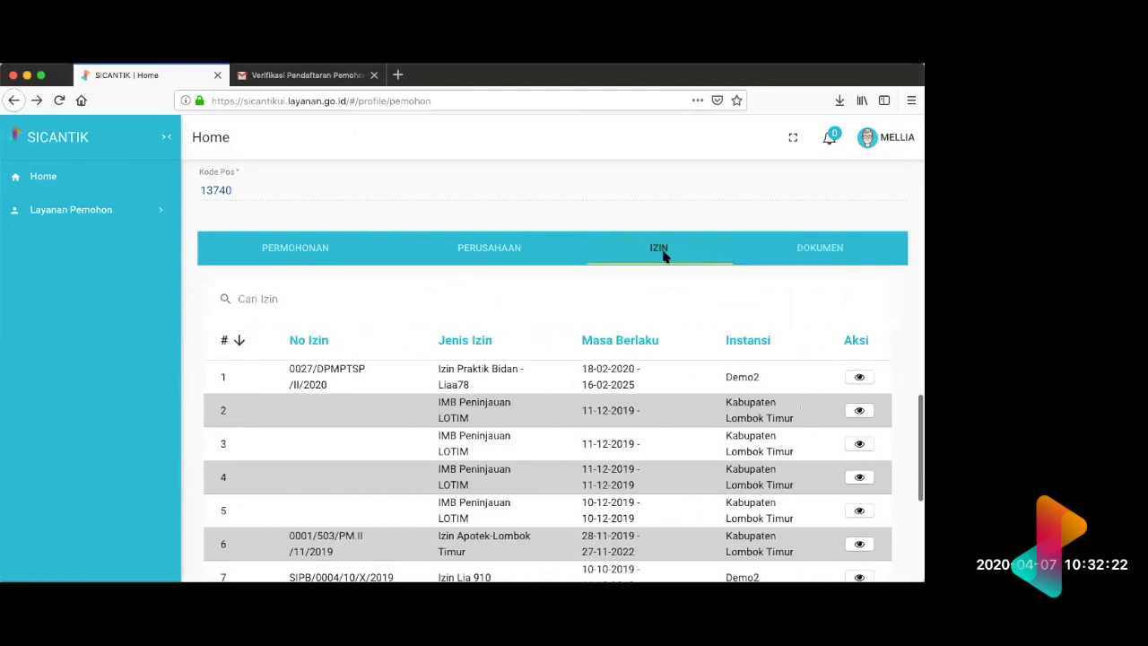
click(809, 256)
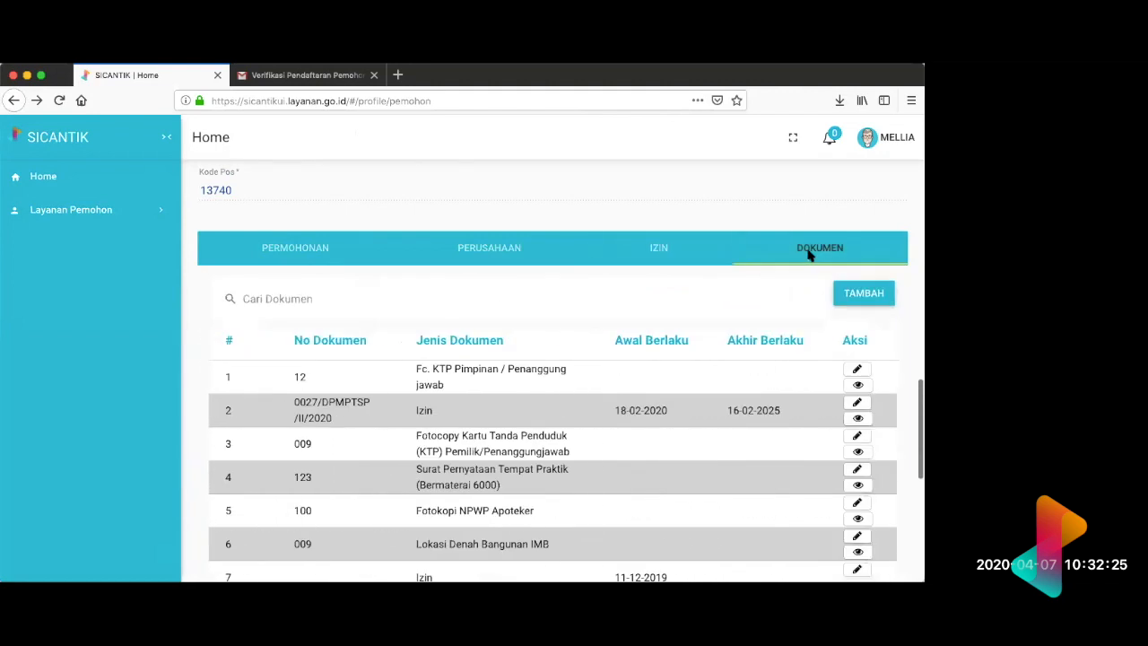
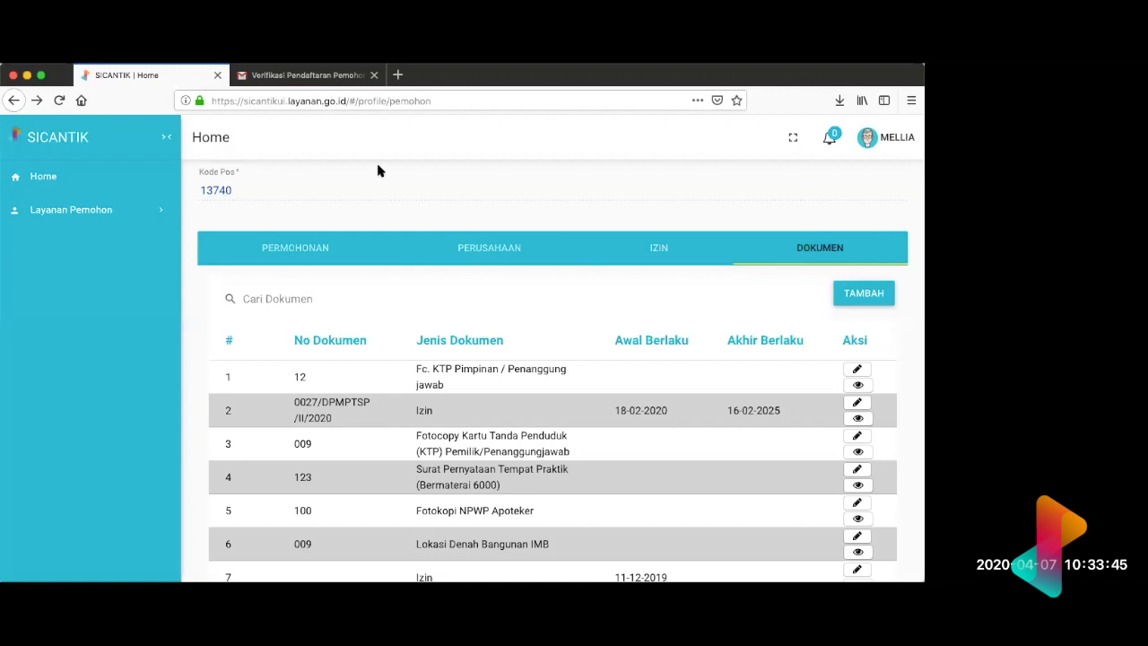
Step: Review the applicant's personal and address details in the profile form above the Dokumen list
scroll(444, 265, up, 1)
scroll(448, 272, up, 3)
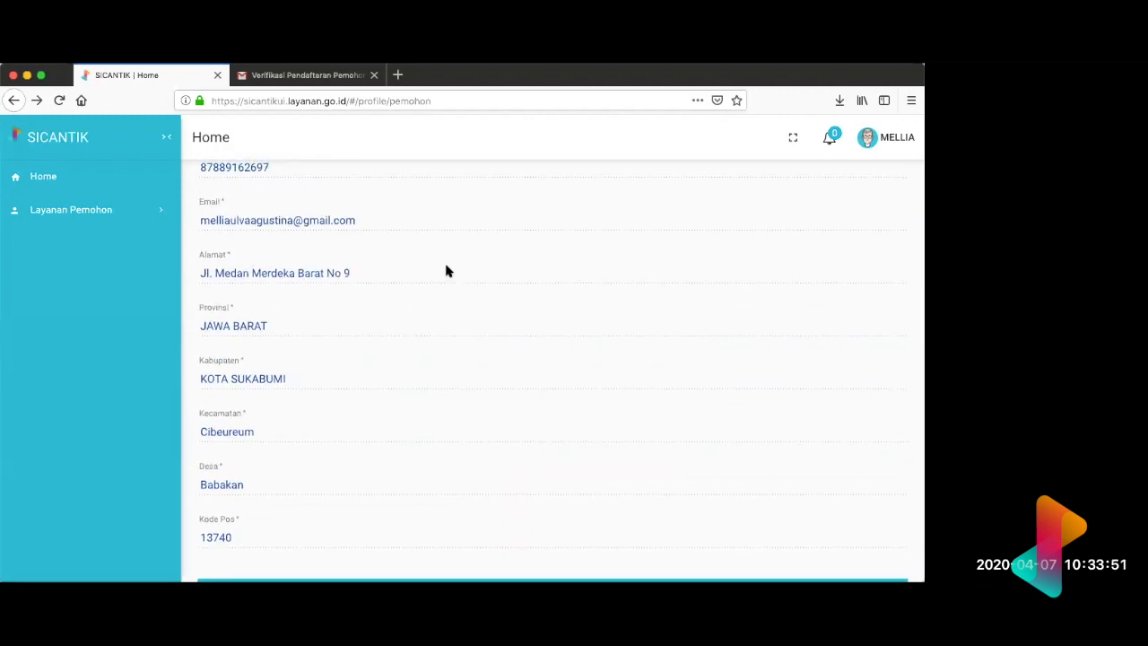
scroll(447, 271, up, 5)
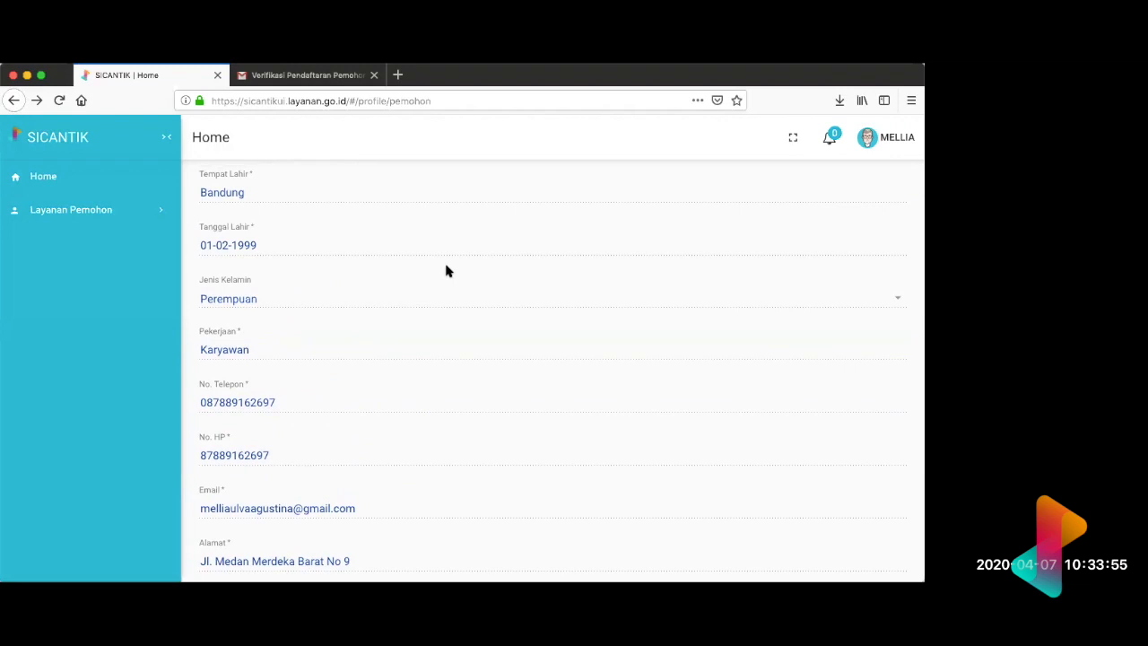
scroll(446, 271, up, 5)
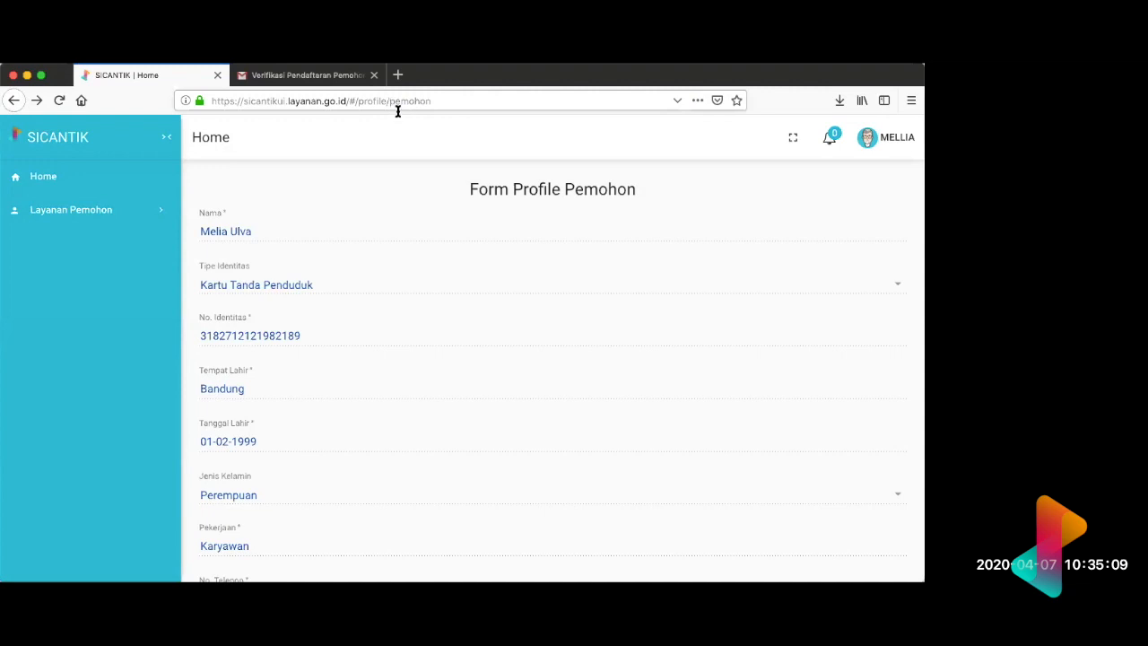
Step: Examine the first page of the Dokumen list, checking document types, validity dates and the actions offered for each document
scroll(628, 253, down, 5)
scroll(628, 254, down, 12)
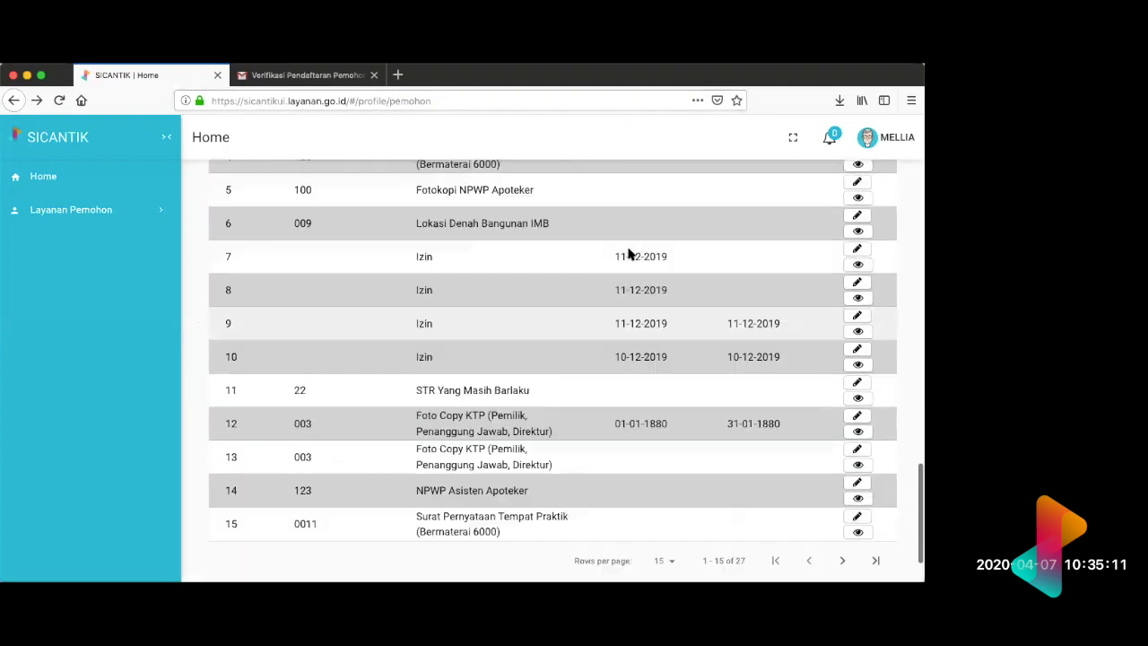
scroll(628, 251, up, 7)
scroll(770, 431, down, 3)
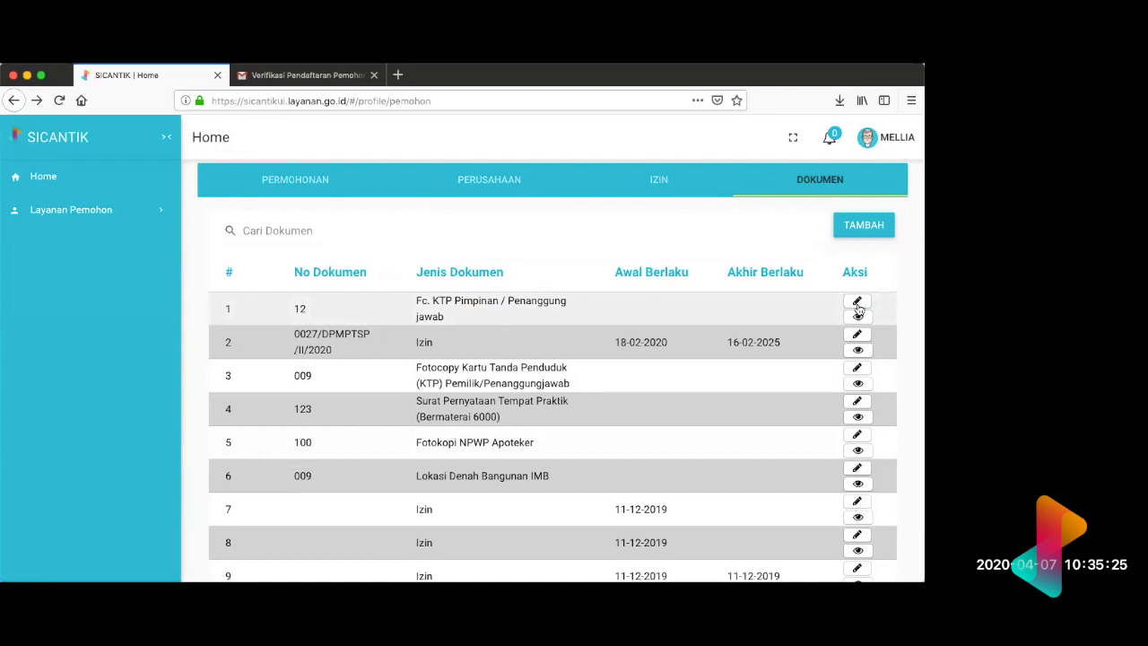
scroll(858, 309, down, 7)
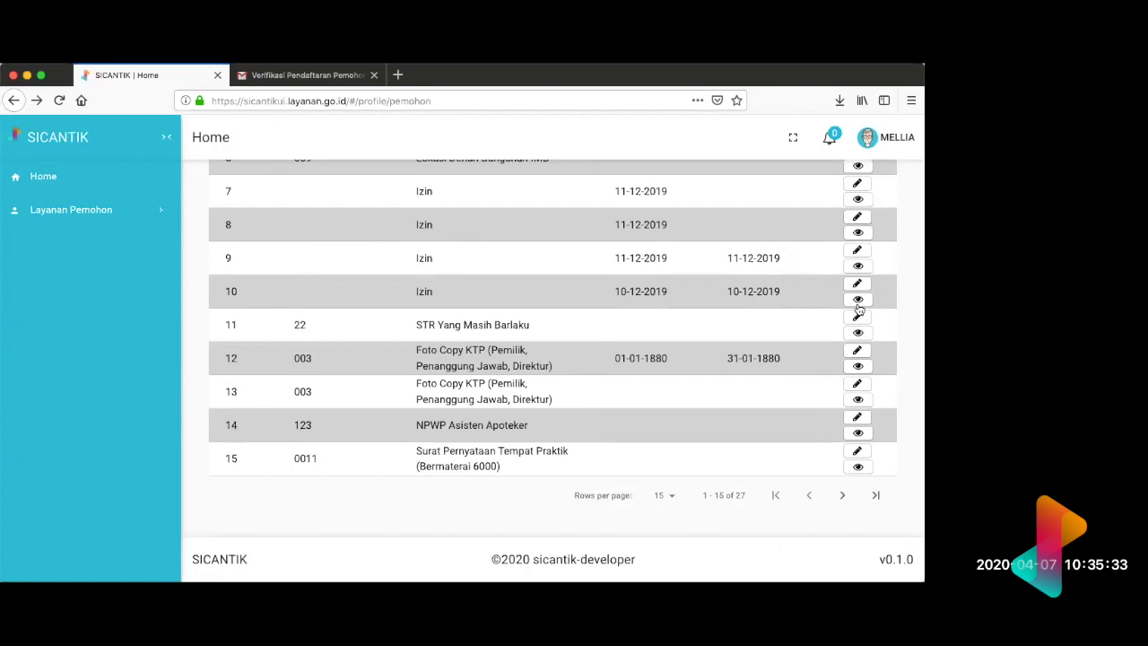
scroll(804, 289, up, 3)
scroll(805, 296, up, 3)
scroll(807, 298, down, 3)
scroll(807, 305, up, 1)
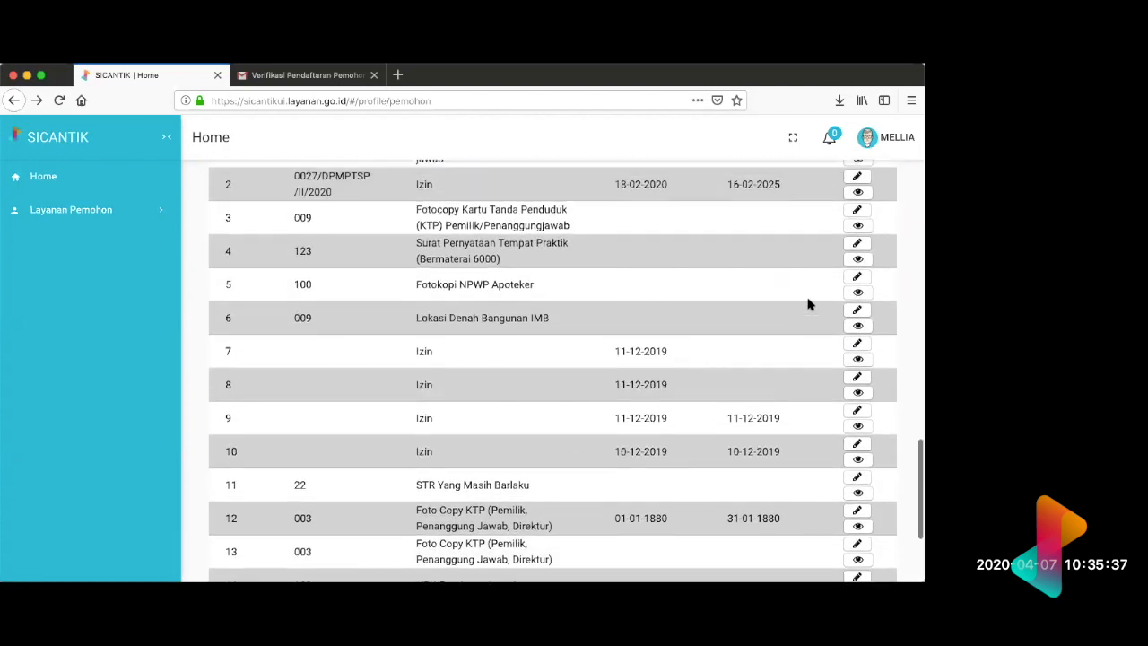
scroll(807, 305, up, 2)
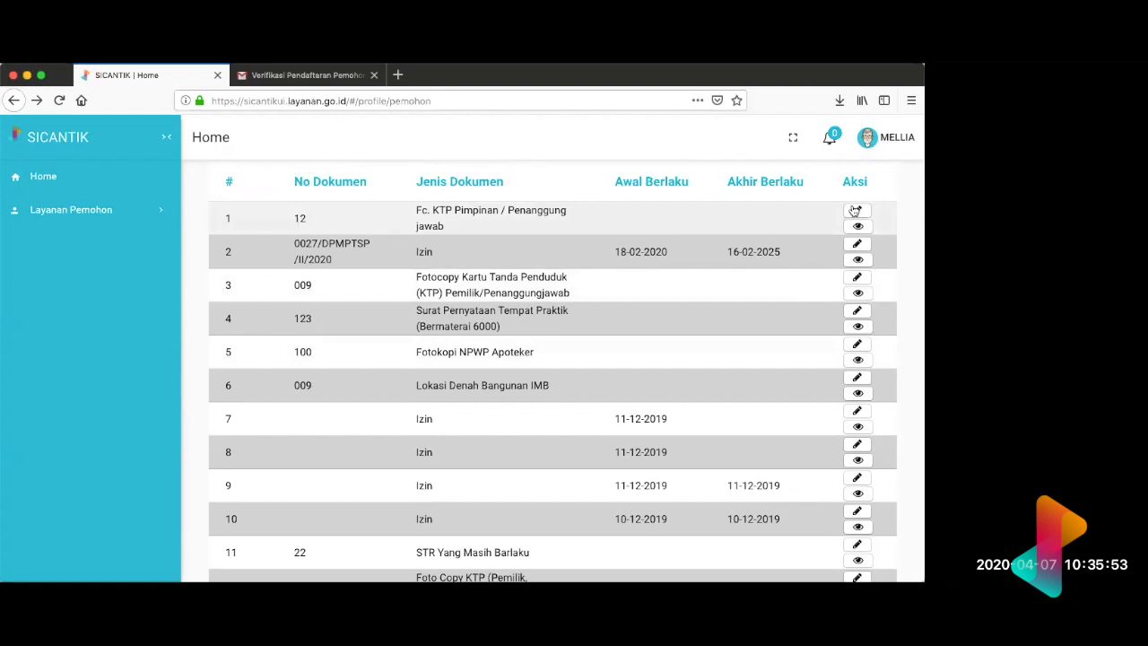
Step: Look over the applicant's profile form together with the documents stored in the Dokumen list
scroll(855, 210, up, 5)
scroll(855, 210, up, 5)
scroll(853, 209, up, 2)
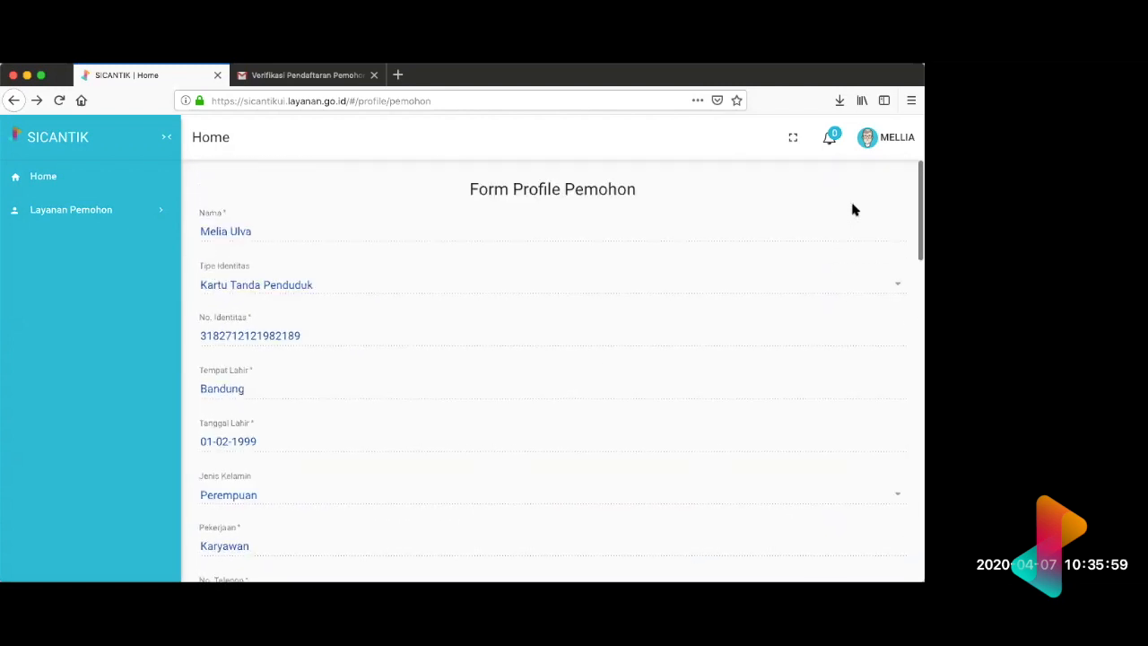
scroll(853, 209, down, 10)
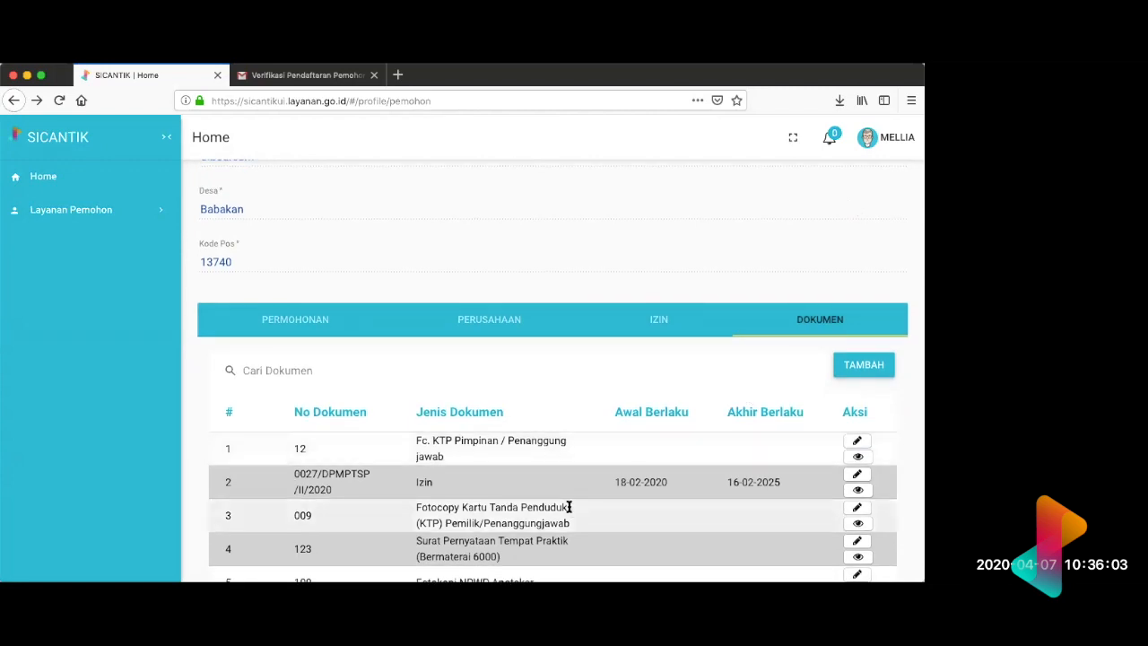
scroll(528, 493, down, 4)
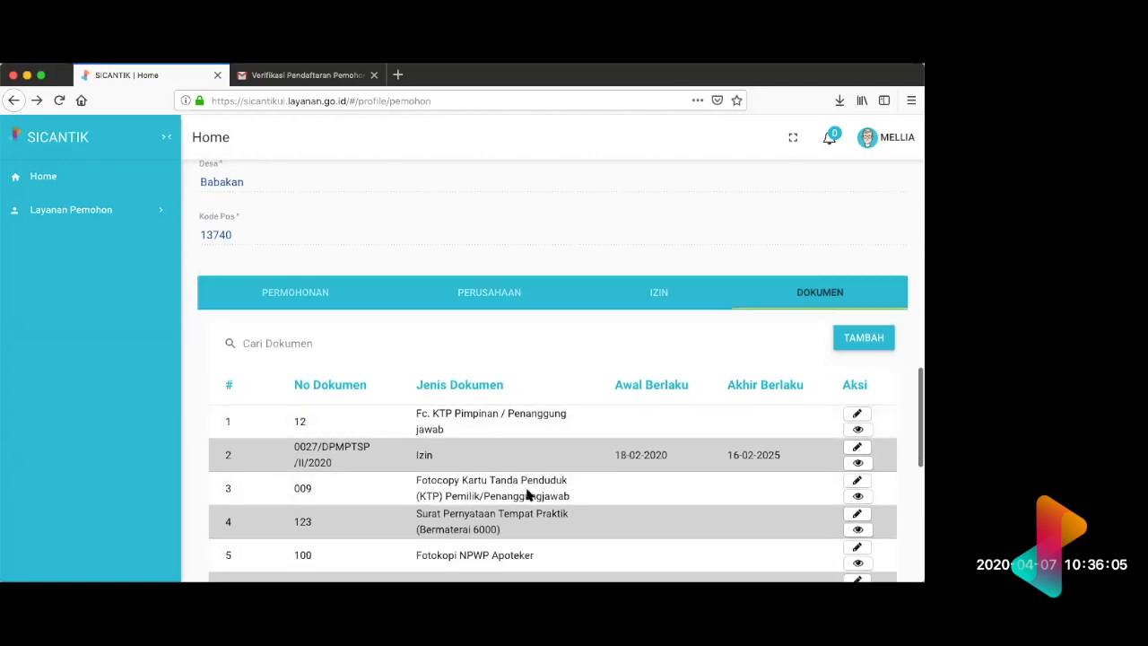
scroll(527, 493, down, 2)
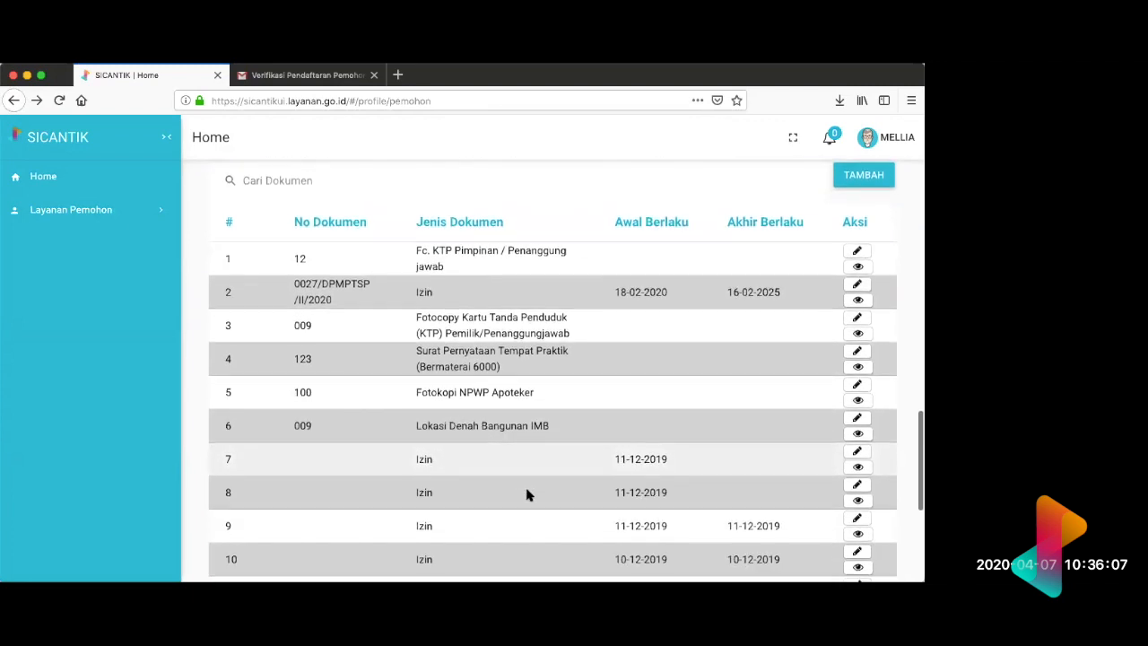
scroll(527, 493, down, 1)
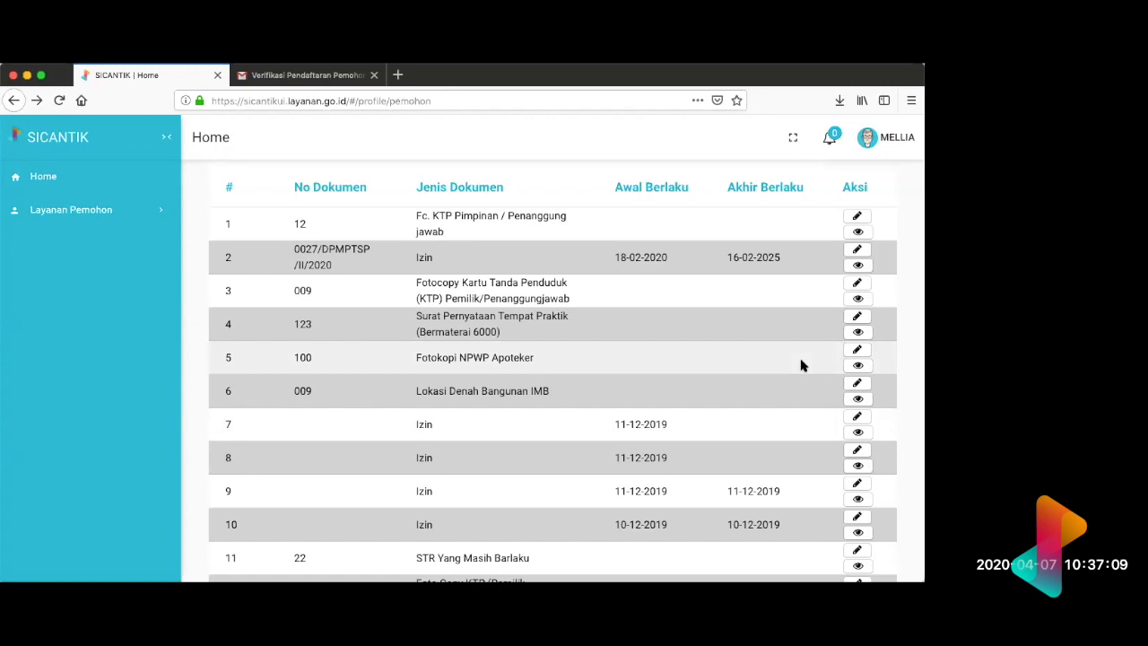
scroll(802, 365, up, 10)
scroll(803, 366, up, 5)
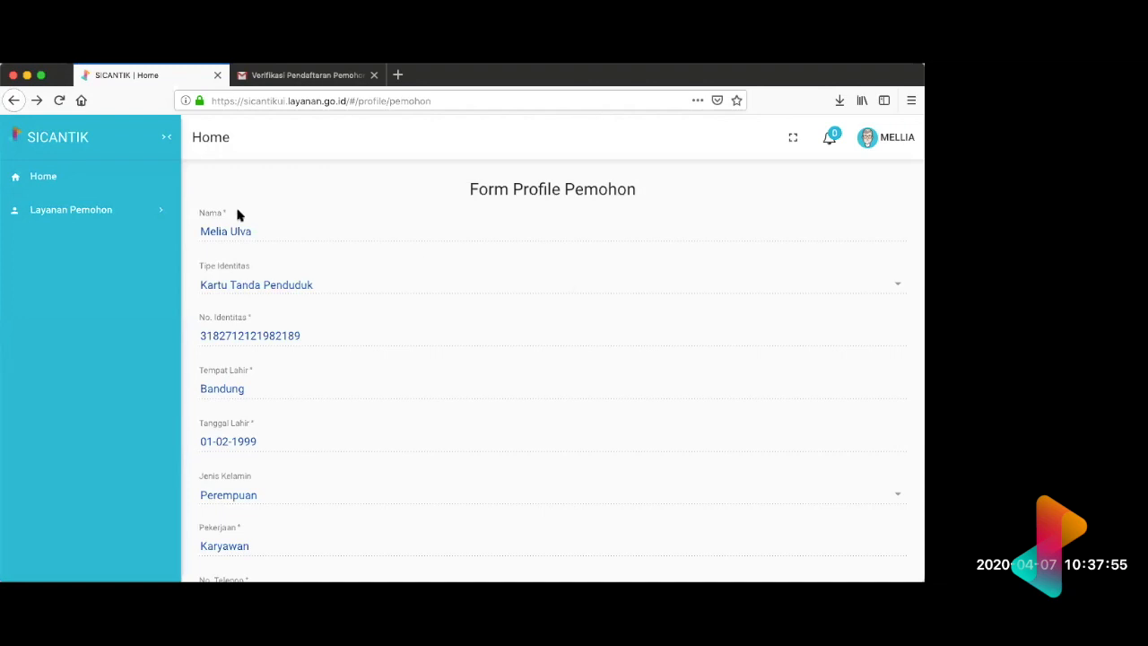
Step: Expand the Layanan Pemohon services and view the applications in the profile's Permohonan list
click(147, 215)
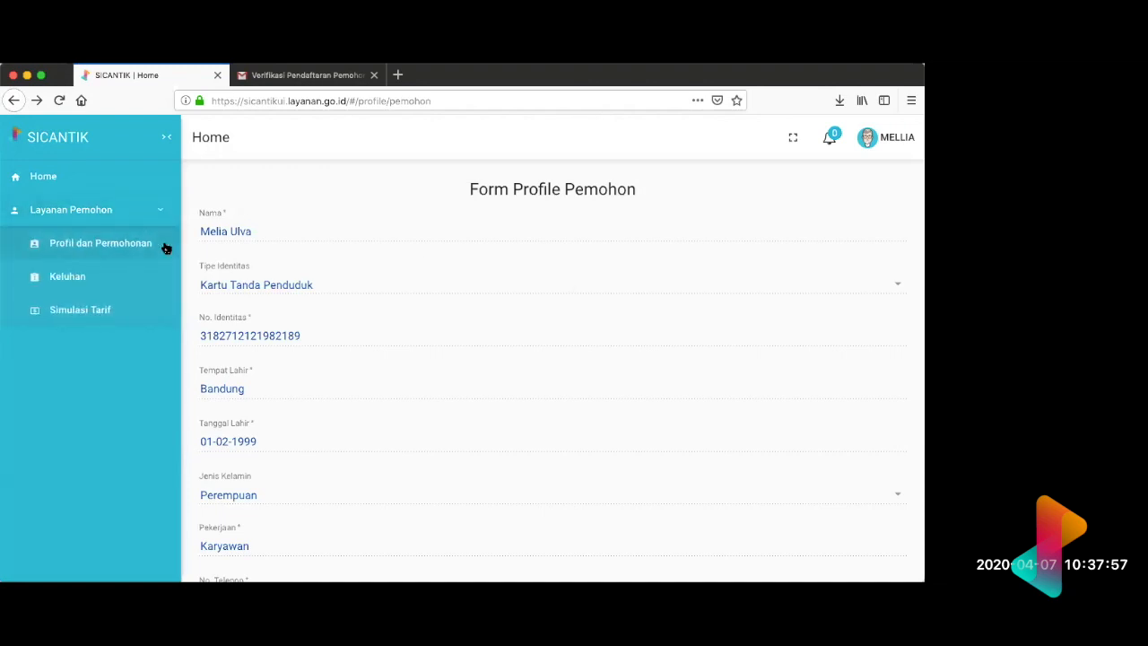
scroll(418, 388, down, 12)
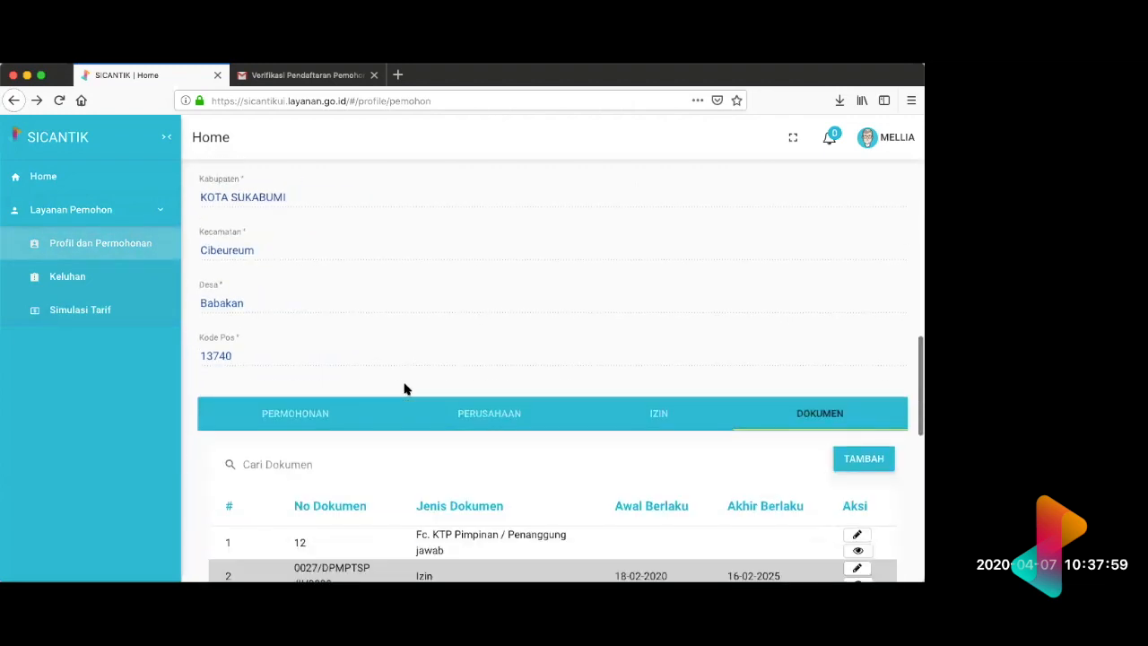
scroll(505, 413, down, 5)
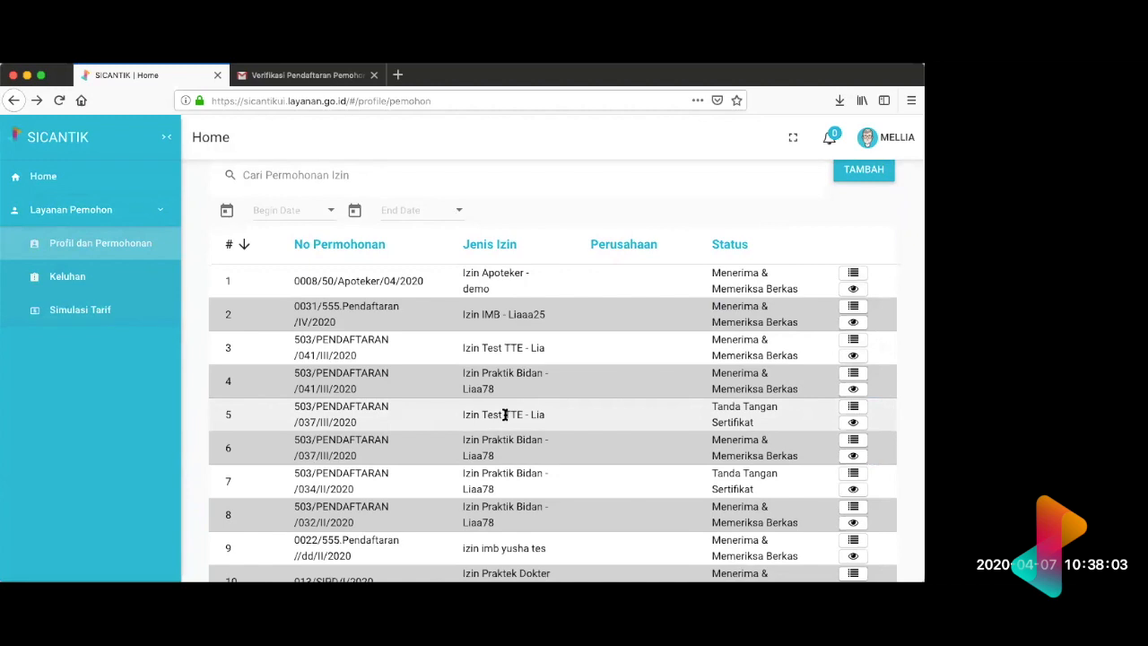
scroll(505, 414, down, 1)
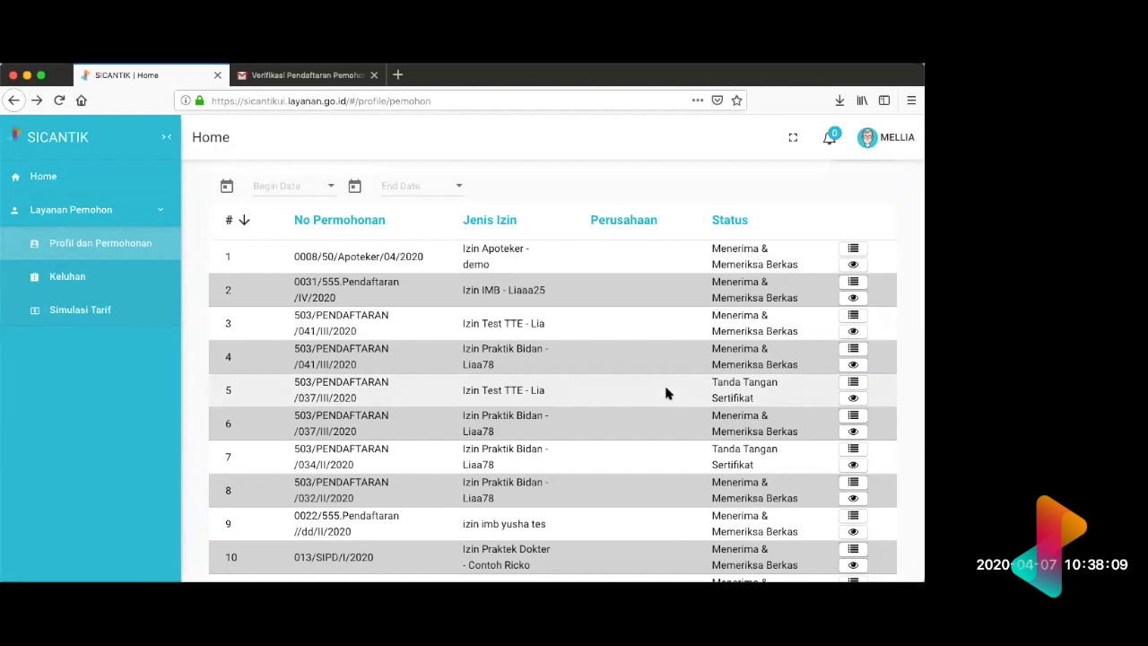
scroll(665, 393, up, 15)
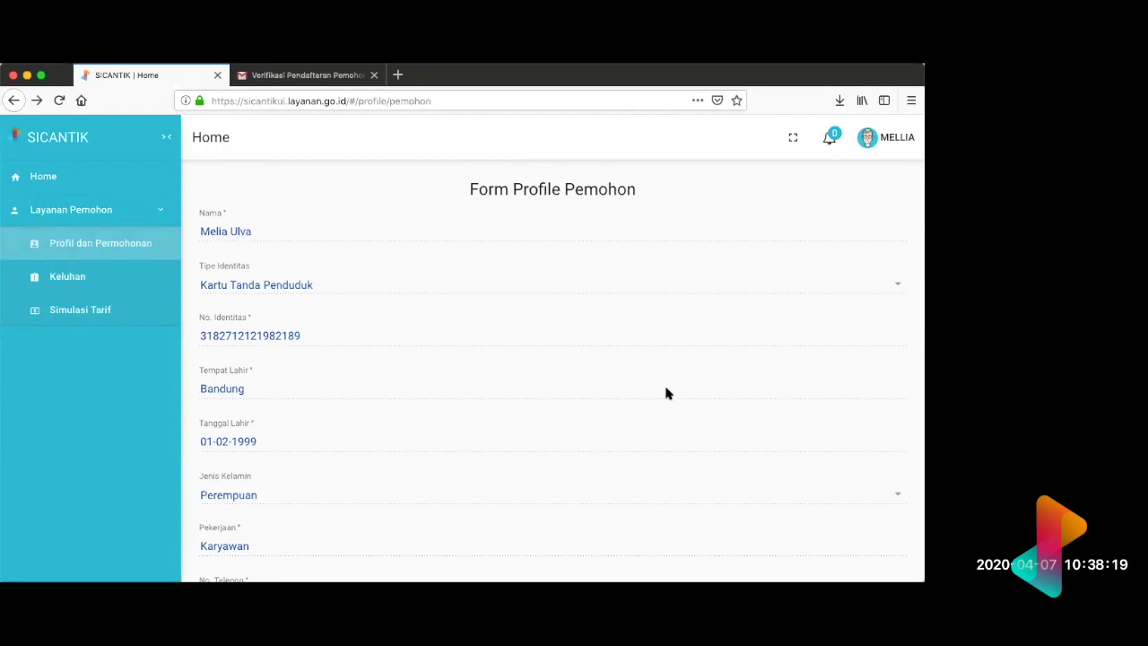
Step: Collapse the Layanan Pemohon services and examine the application numbers, permit types and statuses in the Permohonan list
click(148, 213)
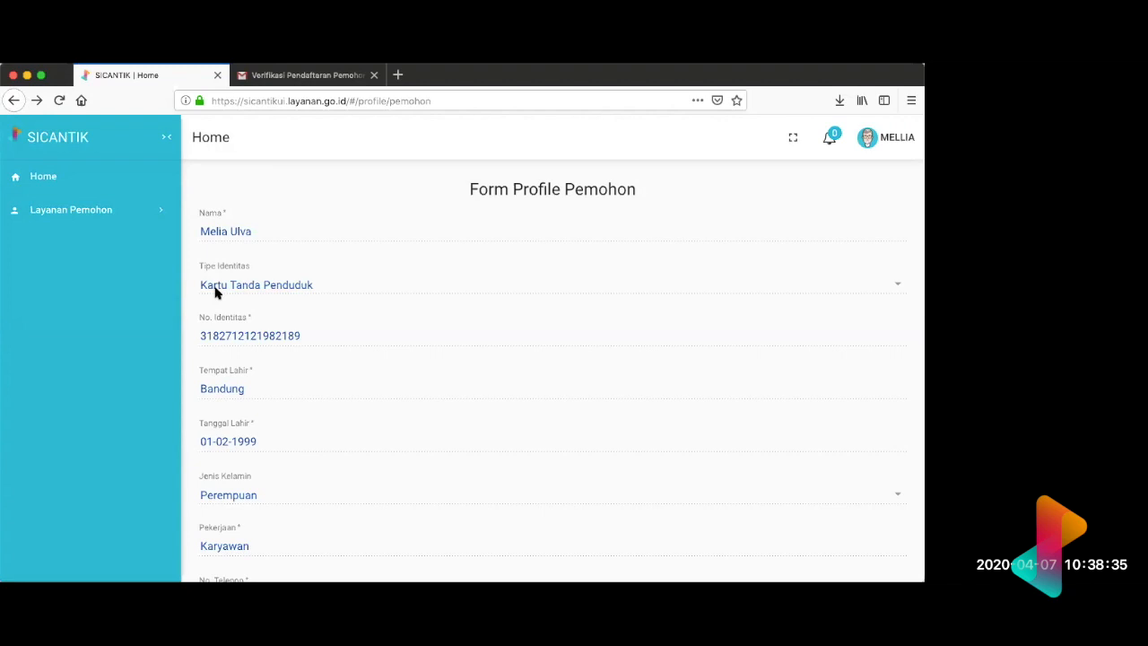
scroll(215, 292, down, 7)
scroll(216, 293, down, 14)
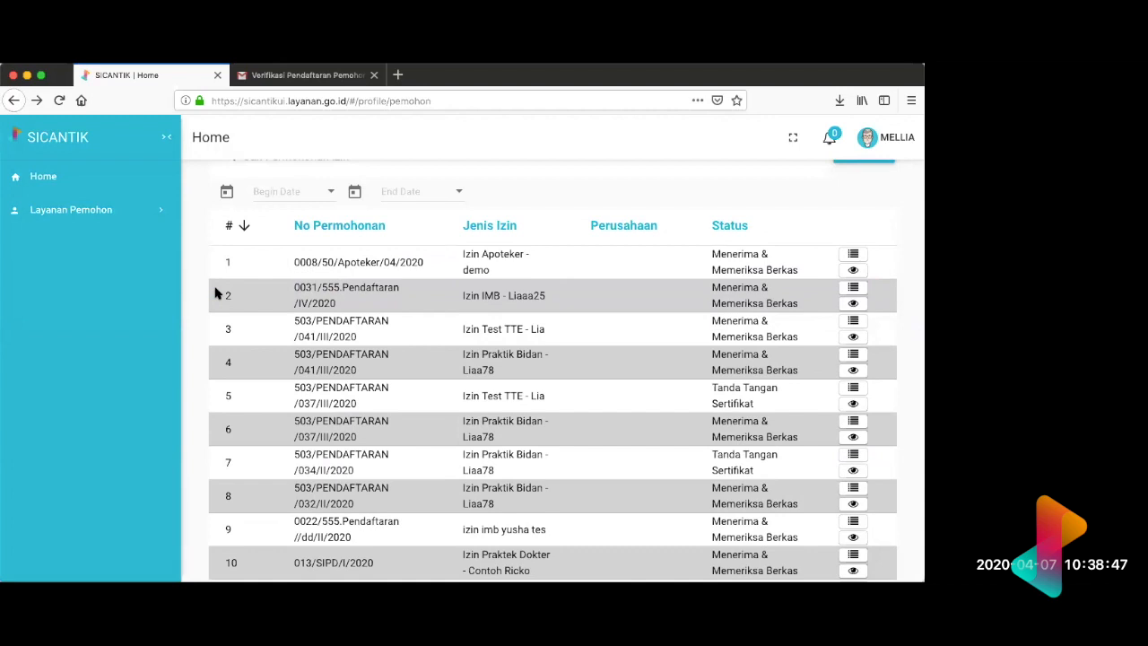
scroll(215, 292, down, 1)
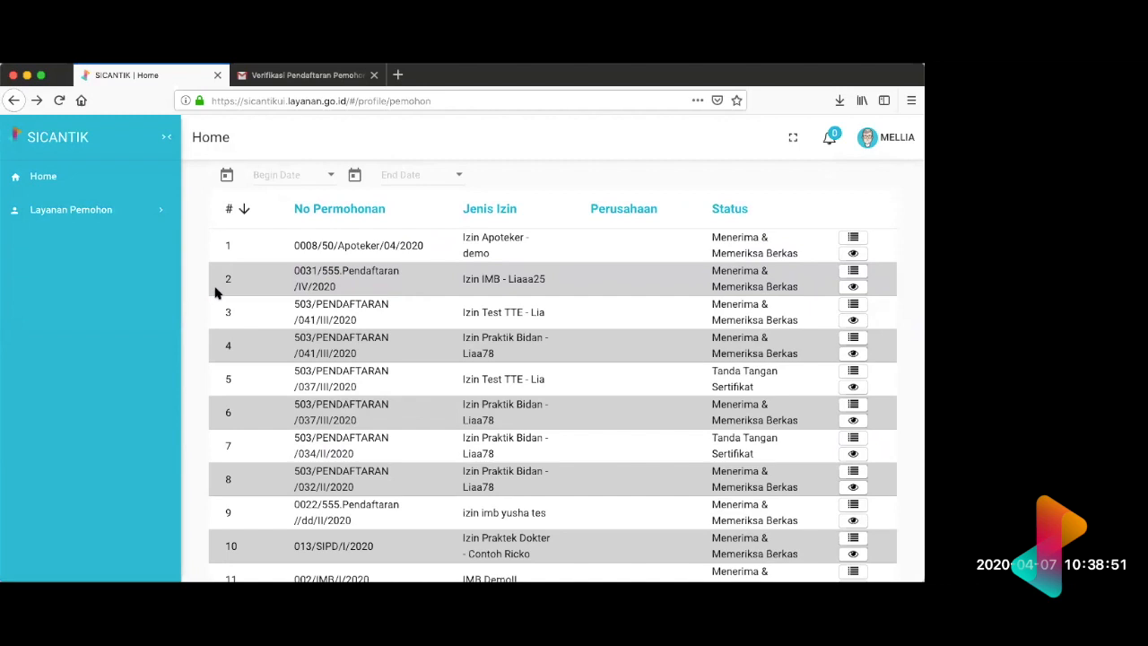
scroll(215, 292, up, 3)
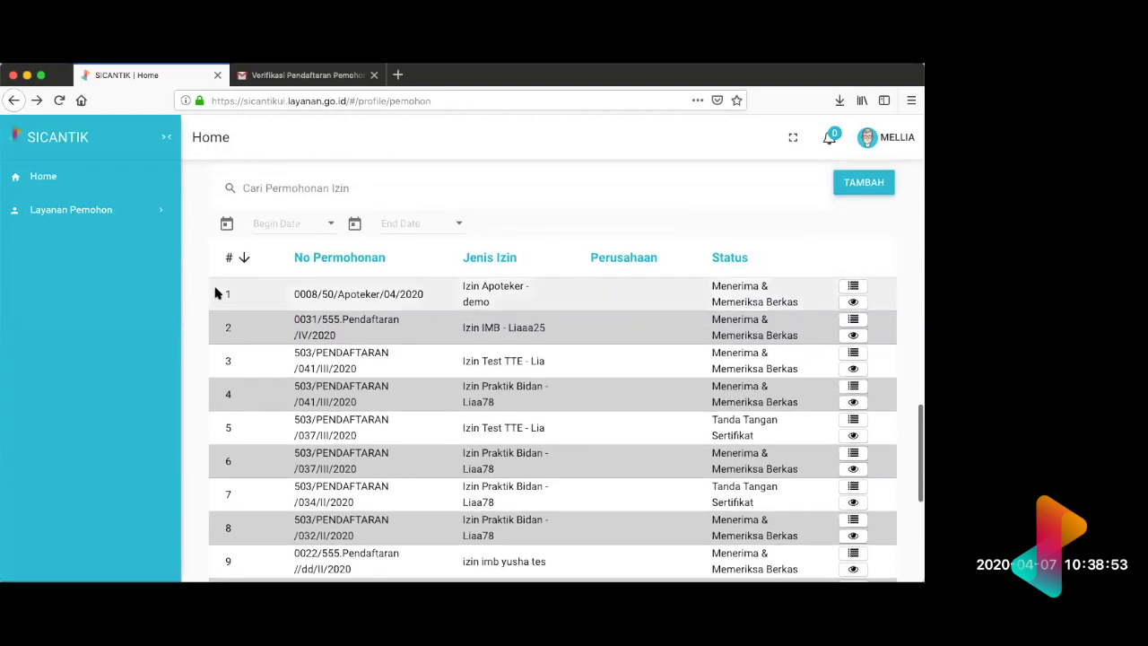
scroll(216, 292, up, 1)
scroll(215, 292, up, 7)
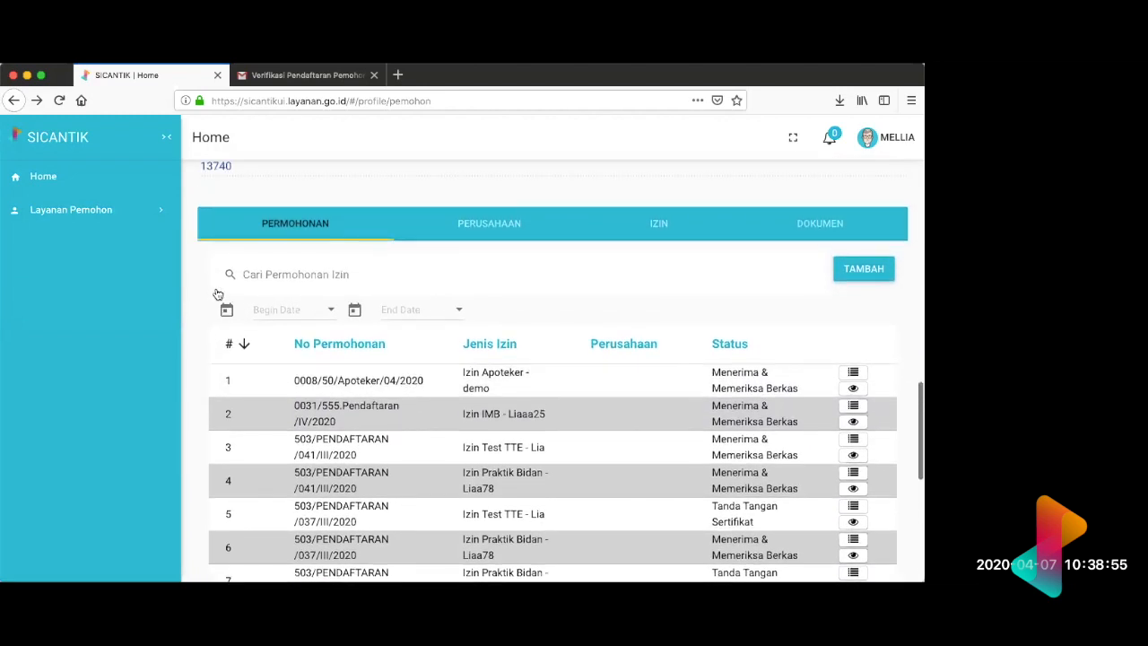
scroll(215, 293, up, 3)
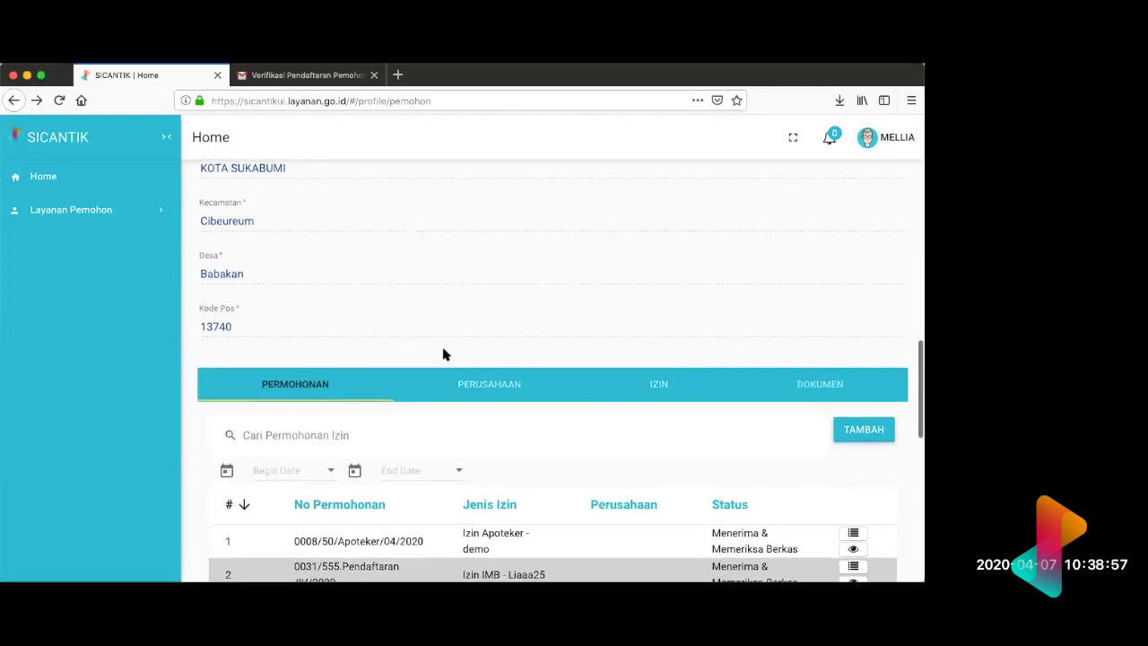
Step: Open a new permit application form to inspect its fields, and go back to the applicant profile without creating anything
click(853, 432)
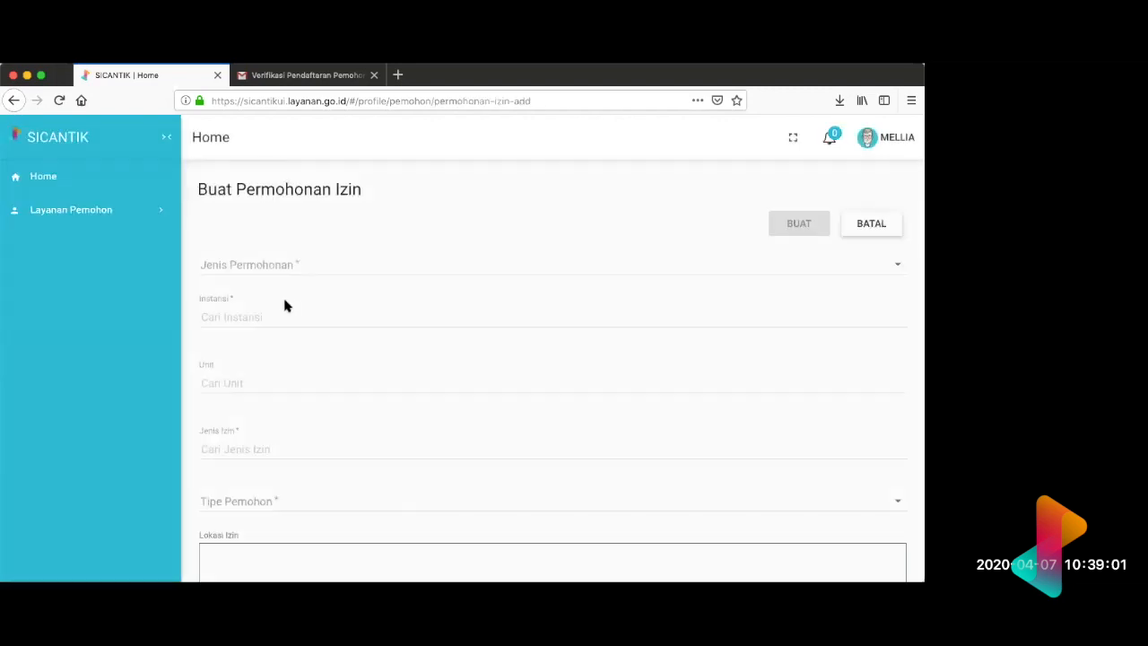
scroll(330, 321, down, 3)
scroll(329, 321, down, 2)
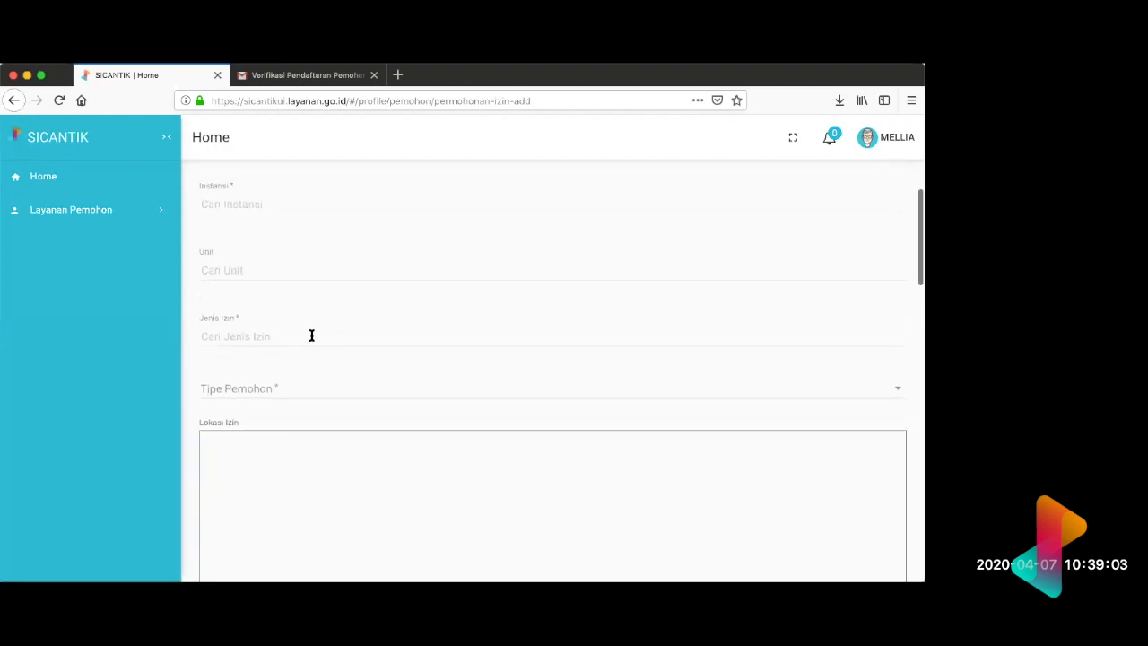
click(312, 336)
scroll(310, 376, down, 3)
click(95, 385)
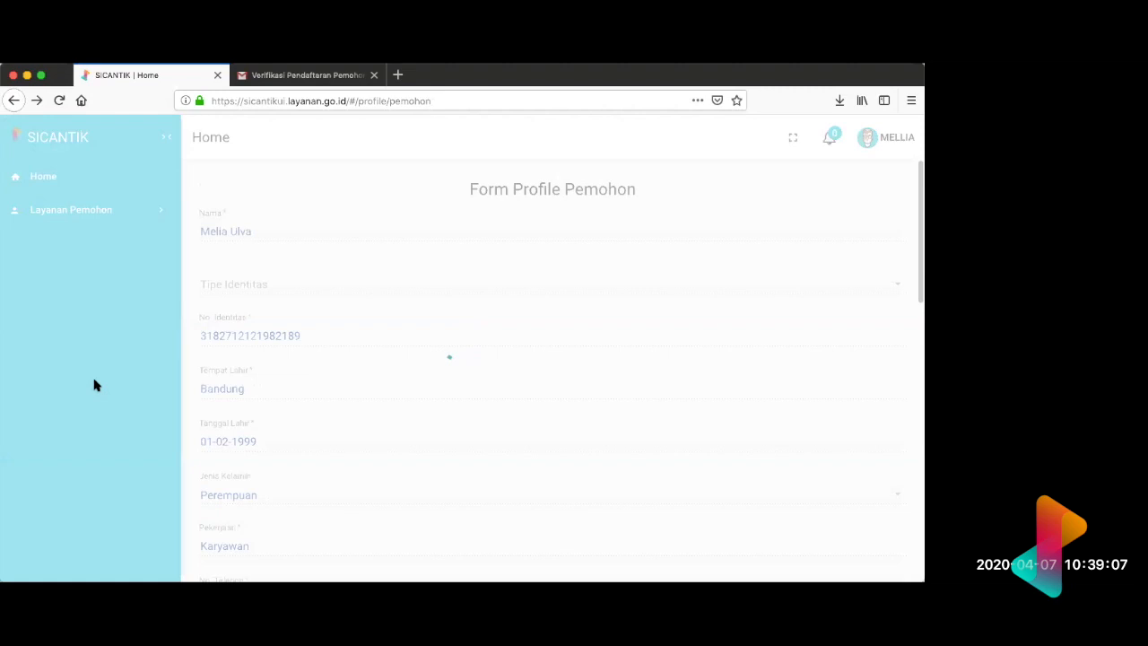
Step: Look through the submitted applications in the Permohonan list and return to the start of the profile form
scroll(443, 440, down, 15)
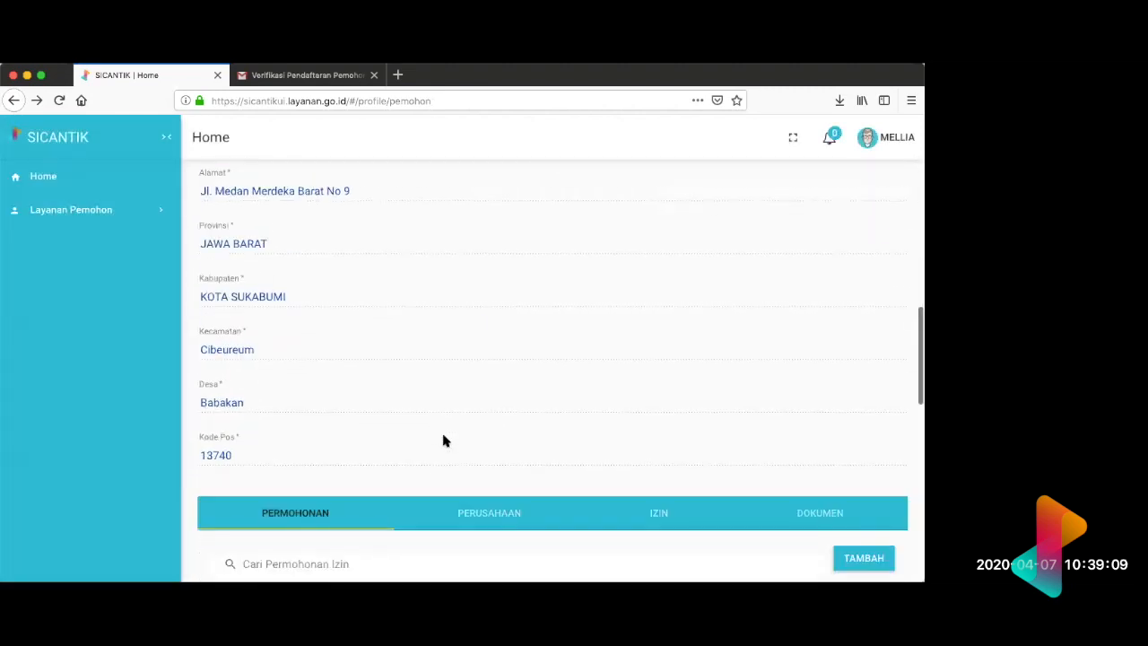
scroll(489, 384, up, 5)
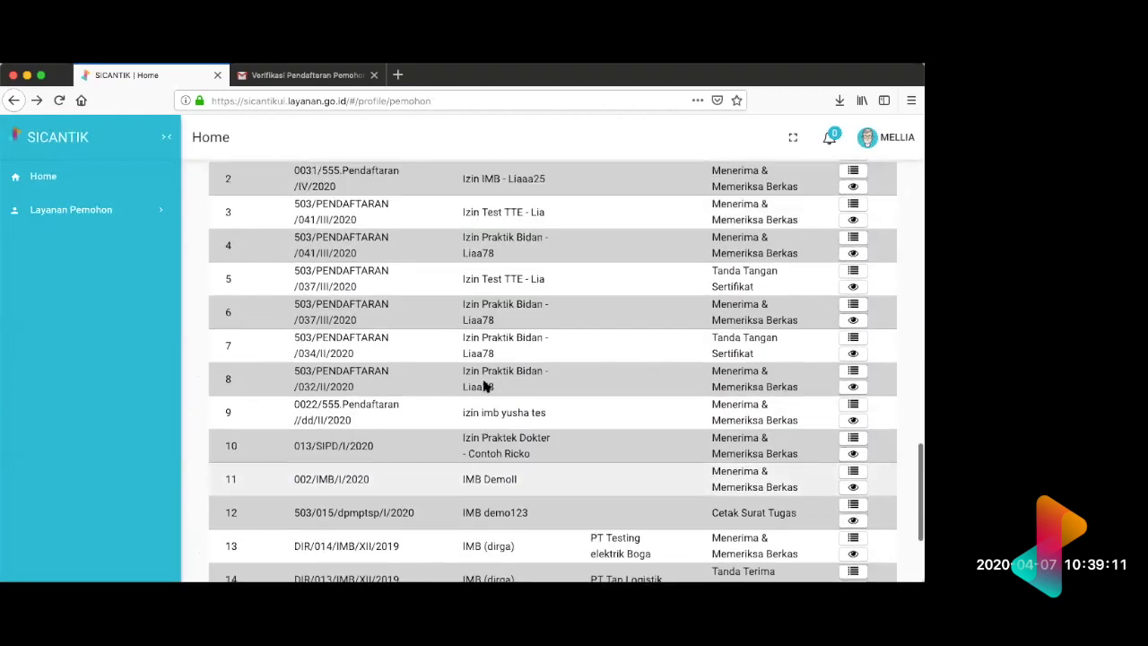
scroll(493, 375, up, 2)
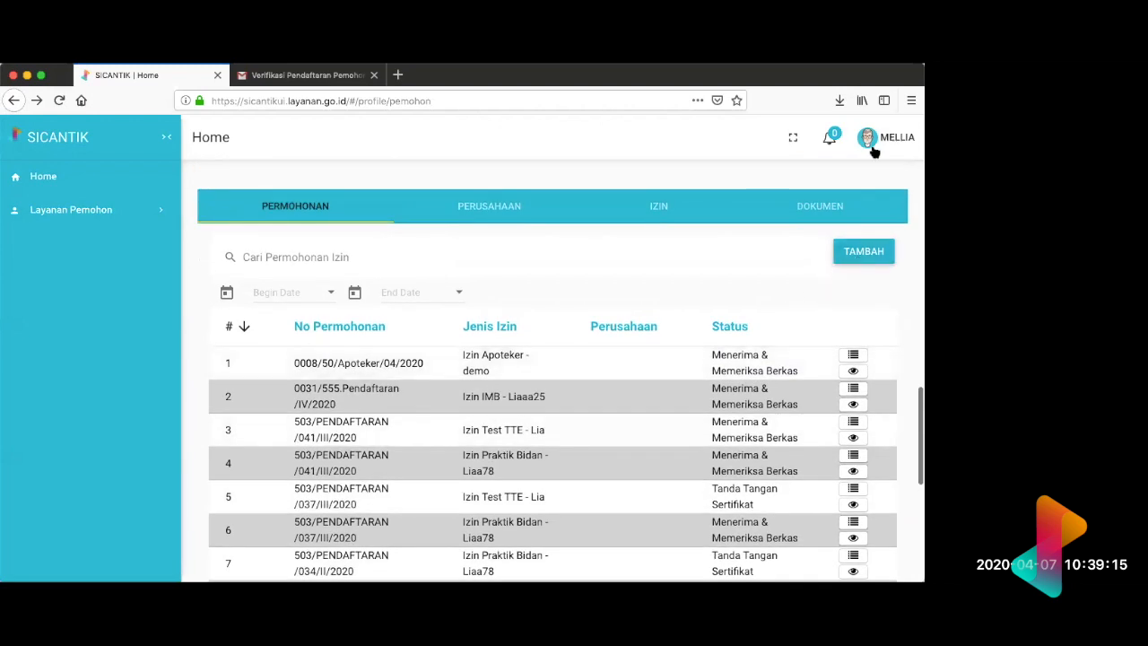
click(861, 255)
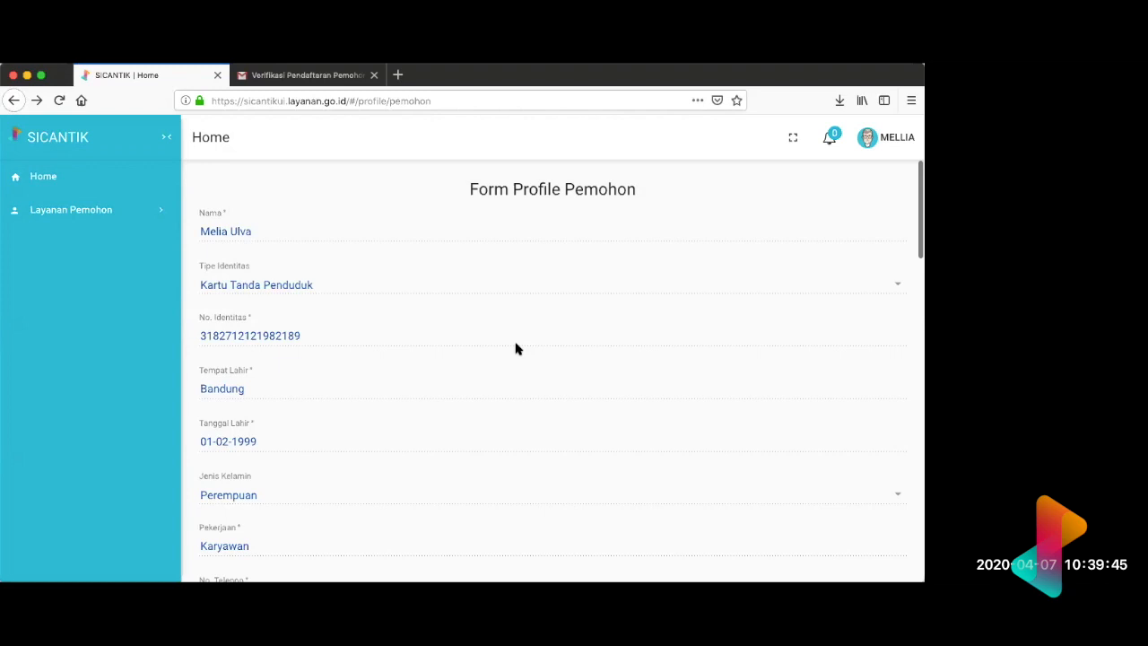
Step: Switch the profile from the Permohonan list to the Dokumen list to view the stored documents
scroll(516, 348, down, 15)
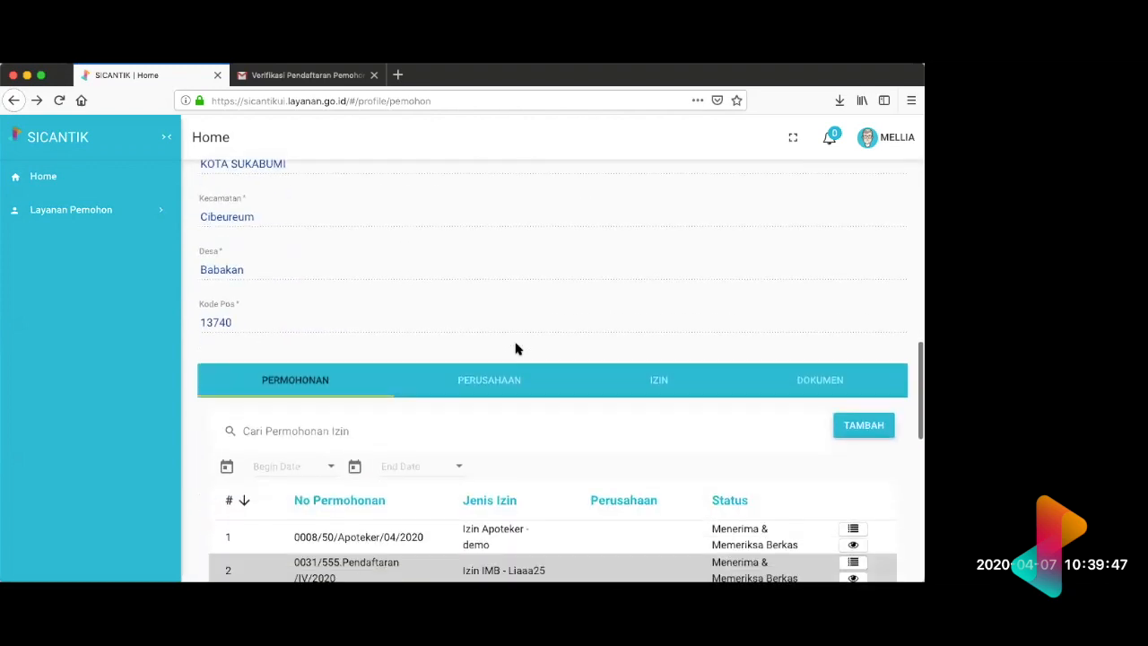
scroll(538, 347, down, 3)
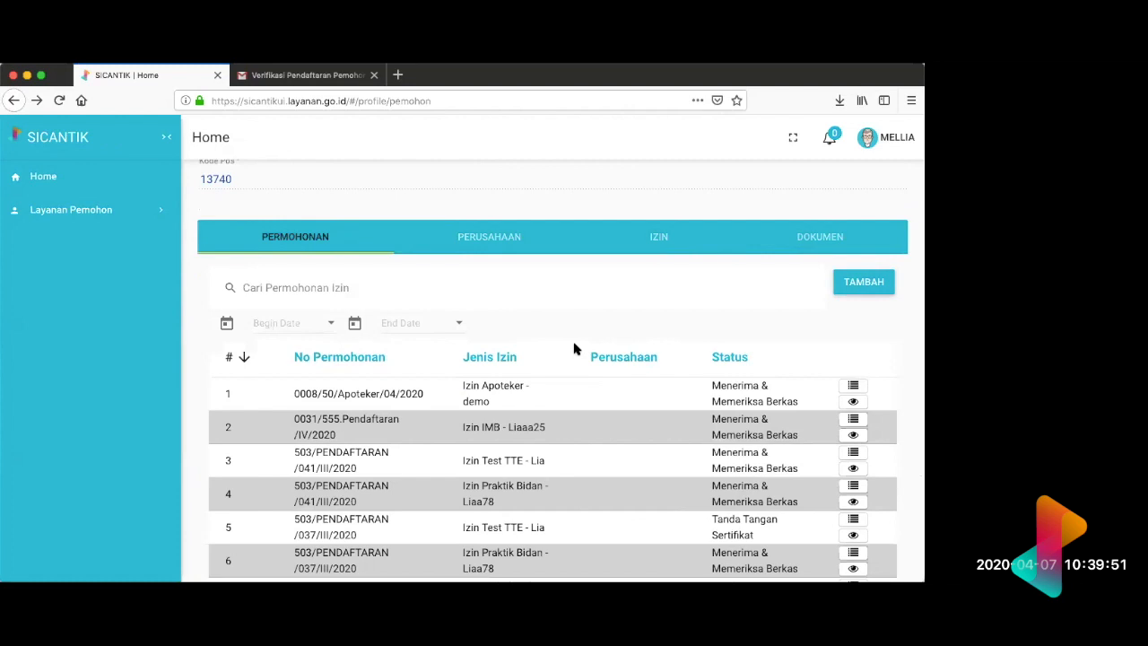
click(808, 239)
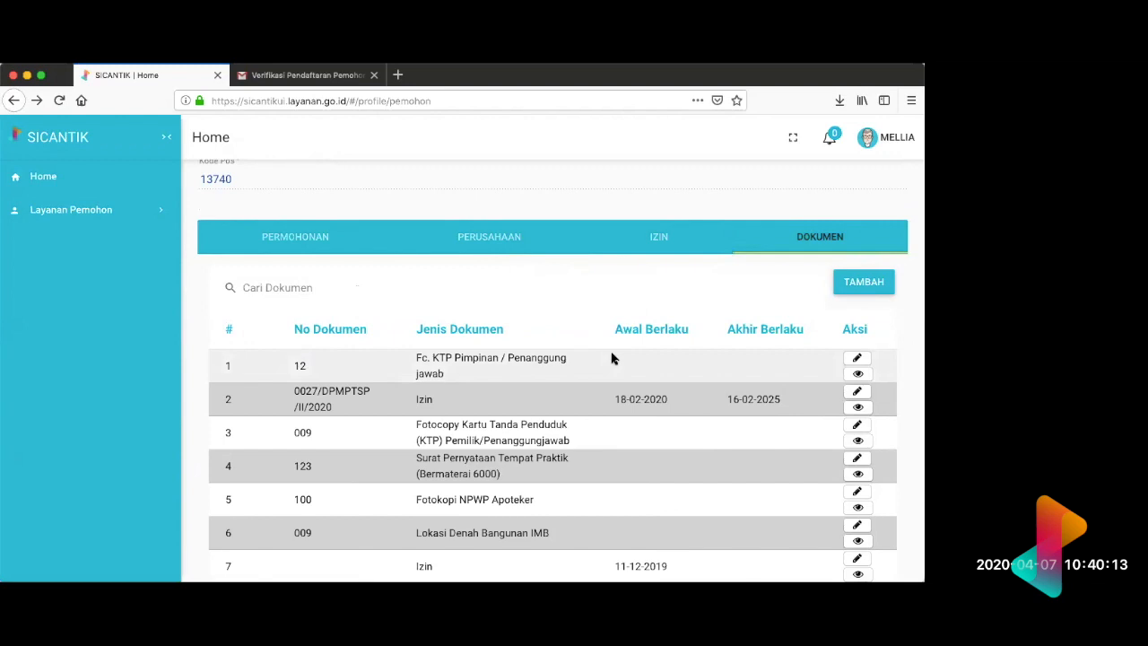
Step: Look through the stored documents, check the companies in the Perusahaan list, and return to the Dokumen list
scroll(611, 358, down, 2)
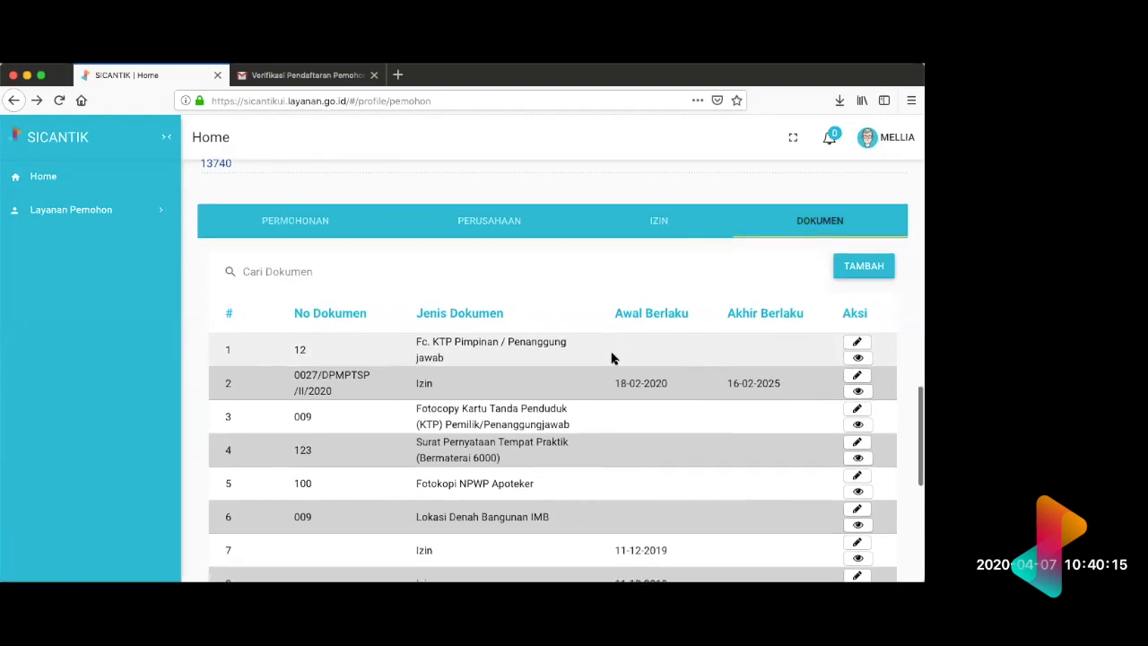
scroll(610, 358, down, 2)
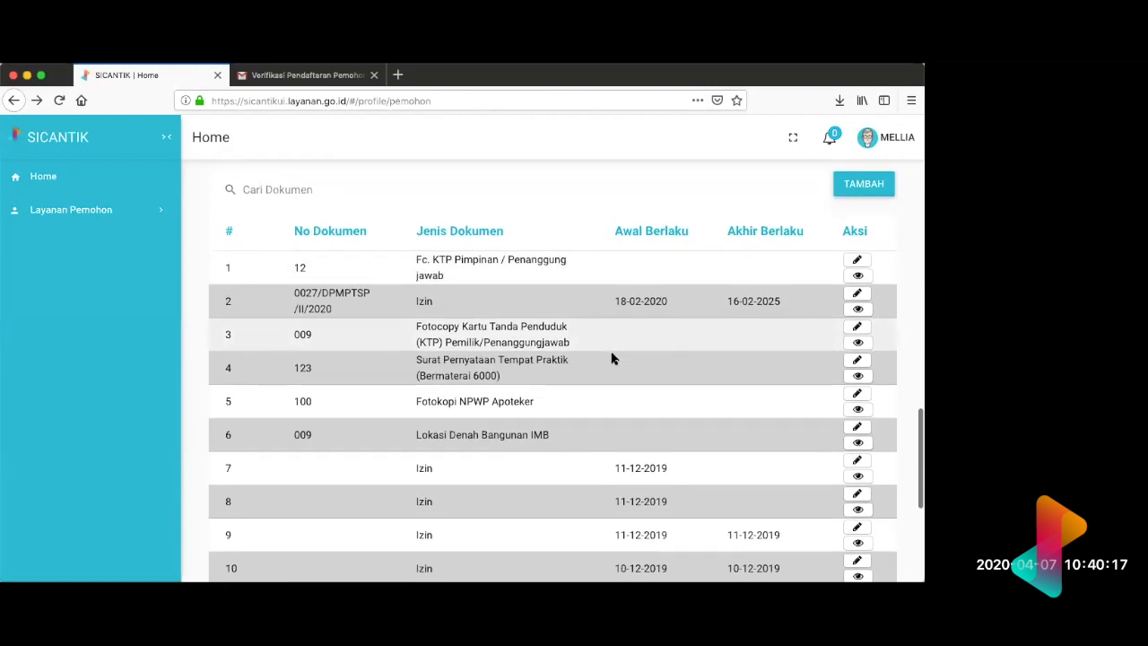
scroll(611, 358, up, 4)
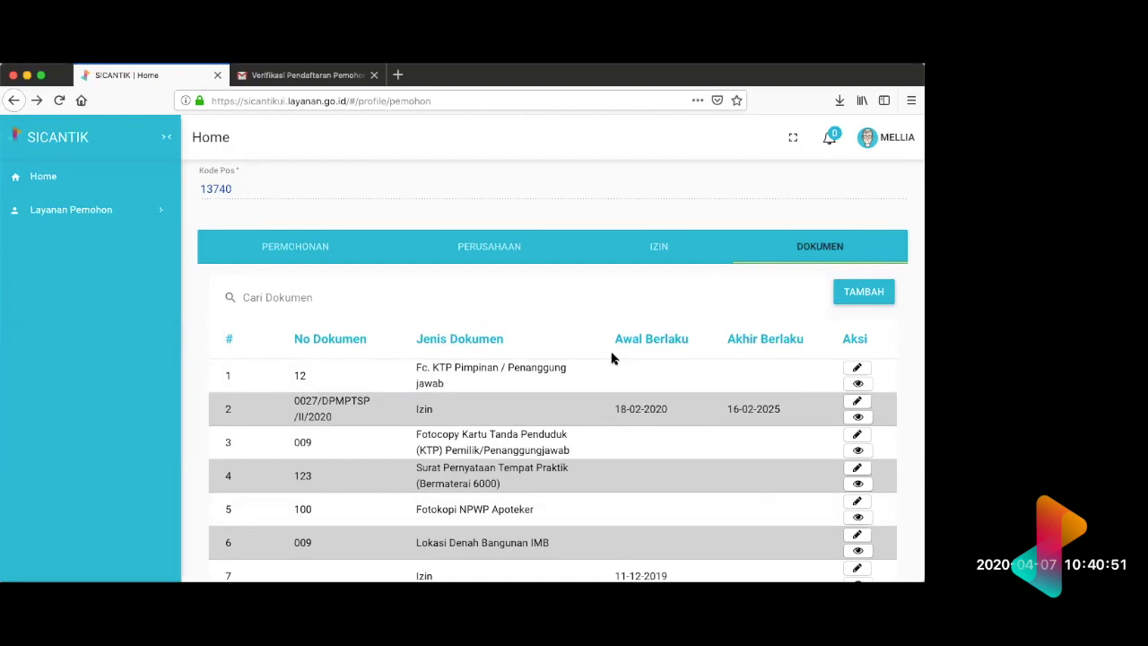
click(517, 254)
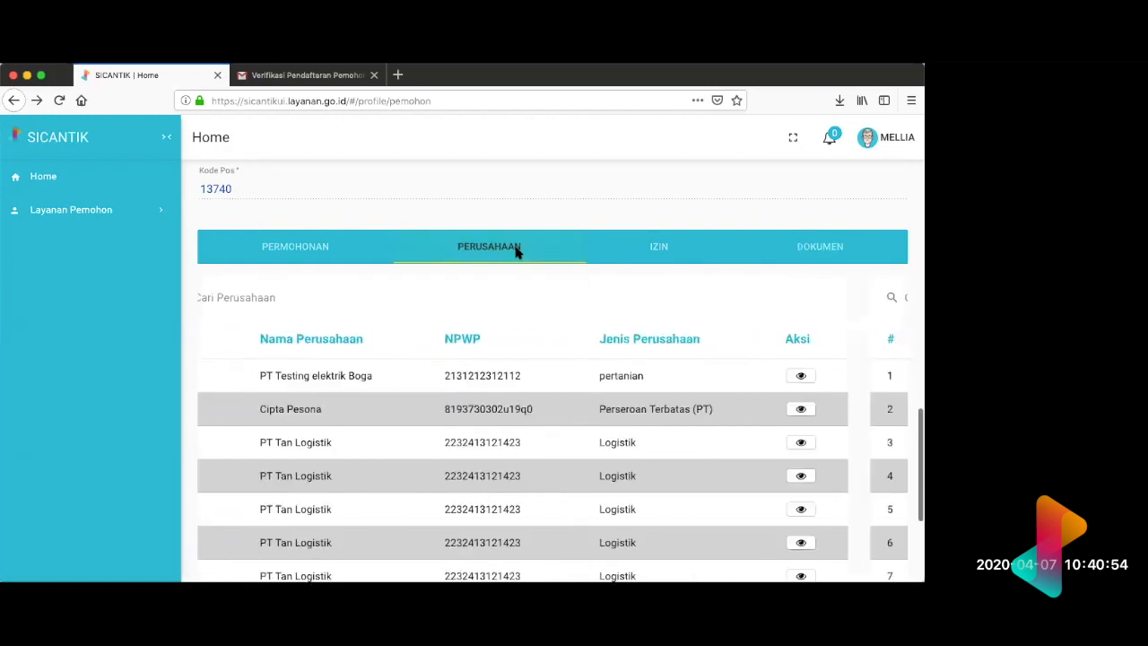
click(834, 259)
Step: Examine the document numbers, document types and validity dates in the profile's Dokumen list
scroll(746, 331, down, 3)
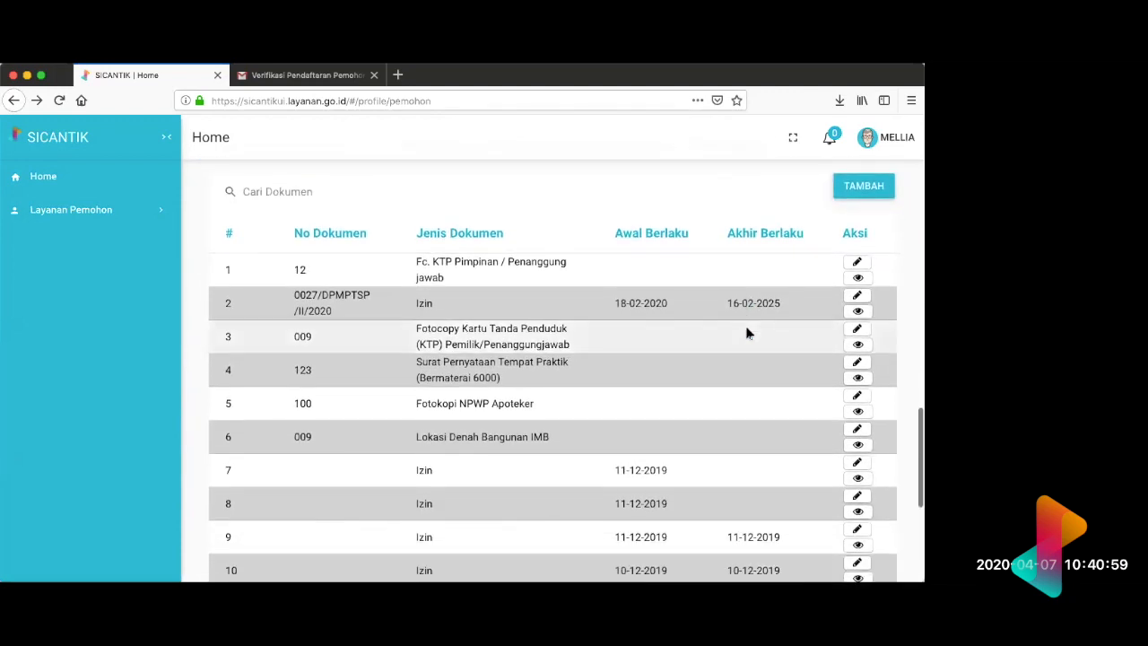
scroll(747, 332, down, 1)
scroll(652, 223, up, 1)
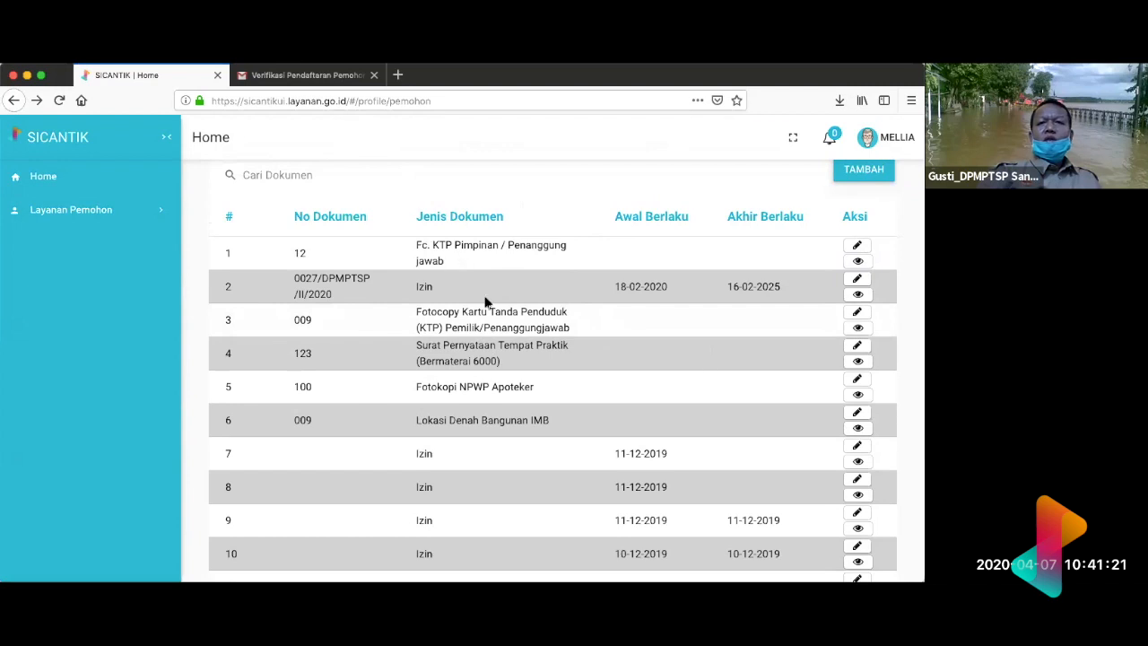
scroll(487, 300, up, 3)
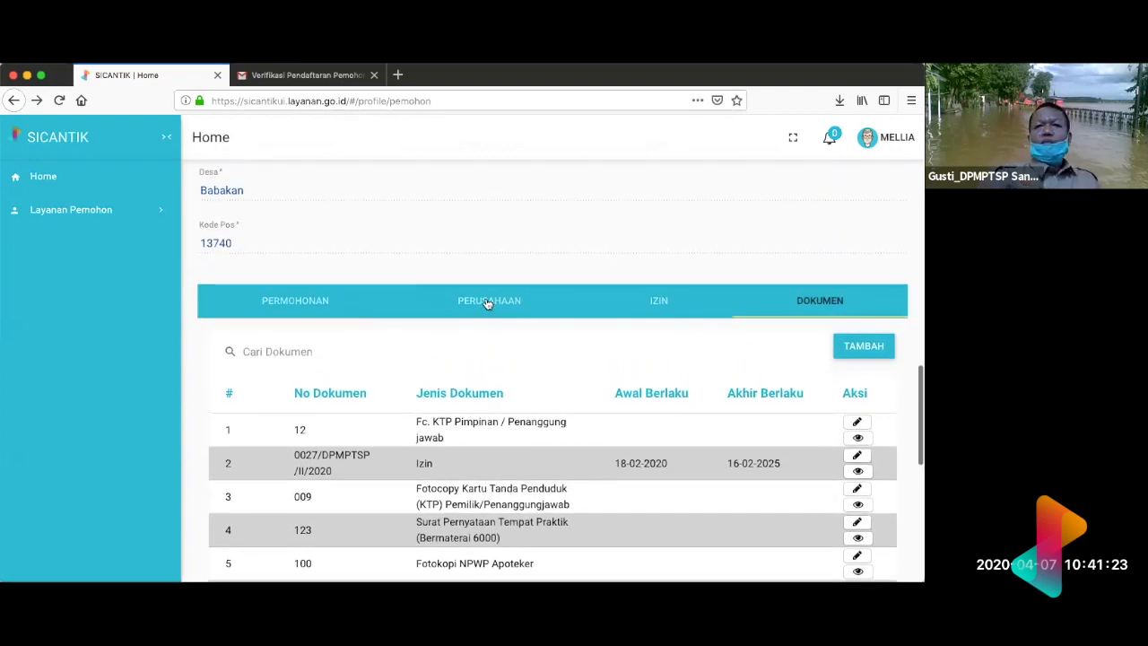
scroll(486, 302, up, 1)
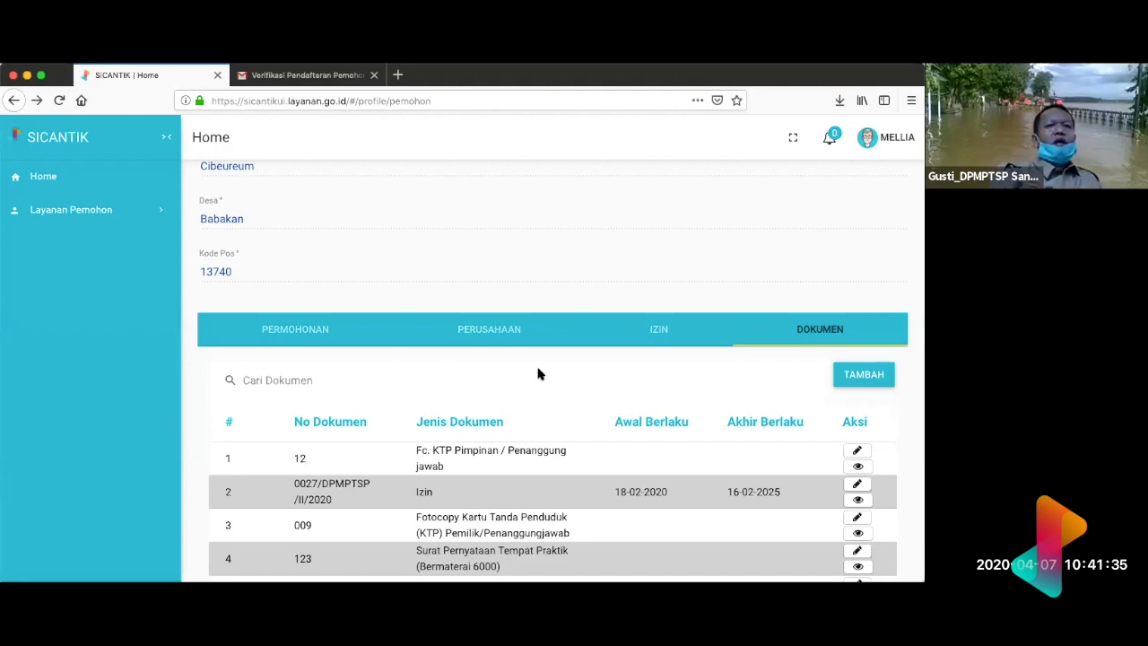
scroll(538, 374, down, 3)
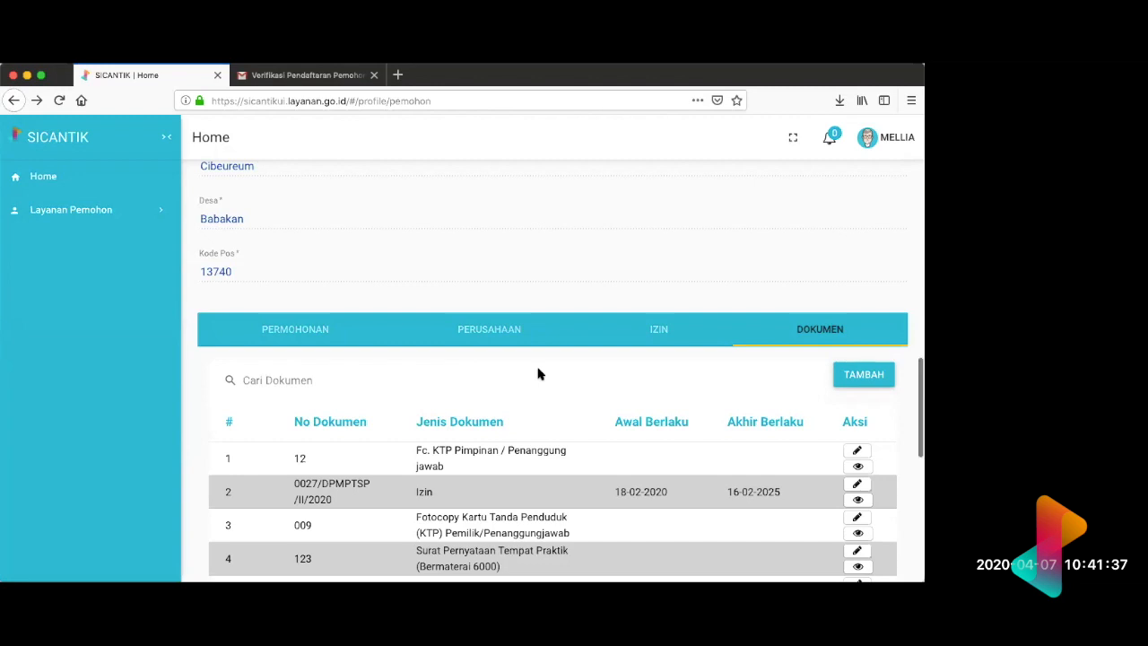
scroll(538, 374, down, 2)
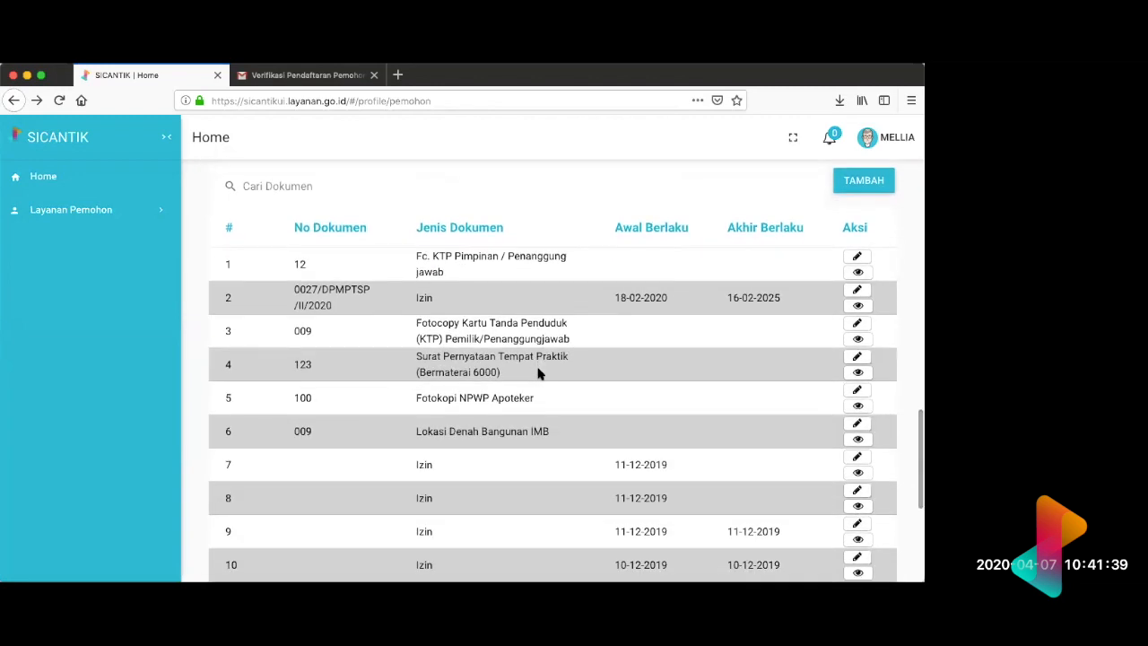
scroll(538, 374, down, 1)
scroll(538, 374, up, 5)
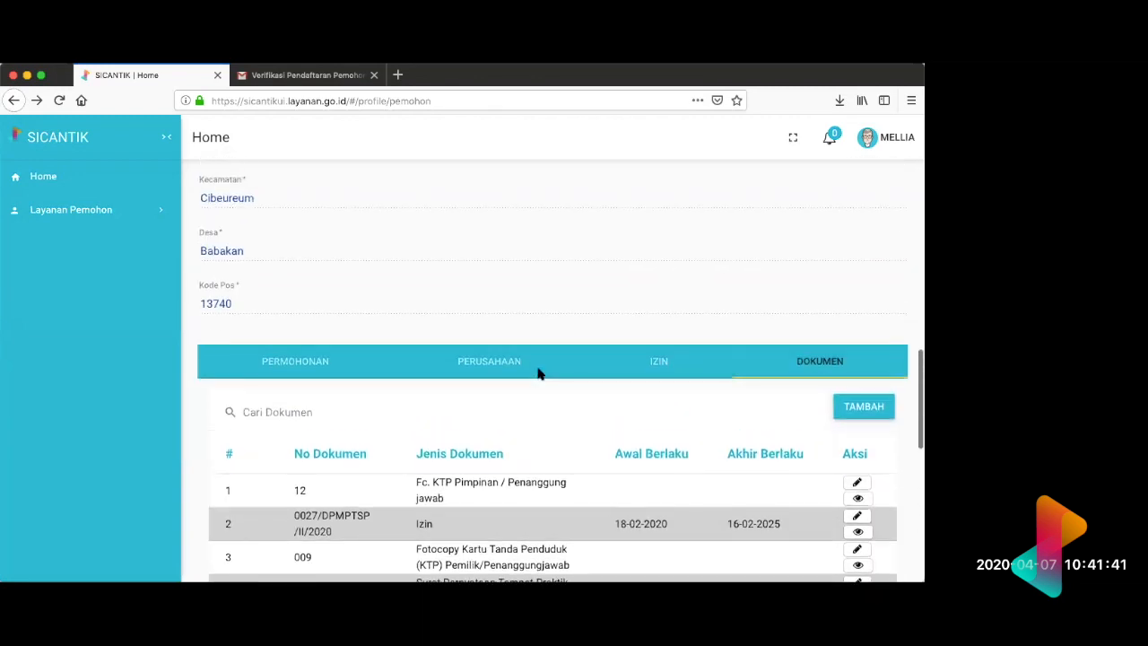
scroll(538, 374, down, 3)
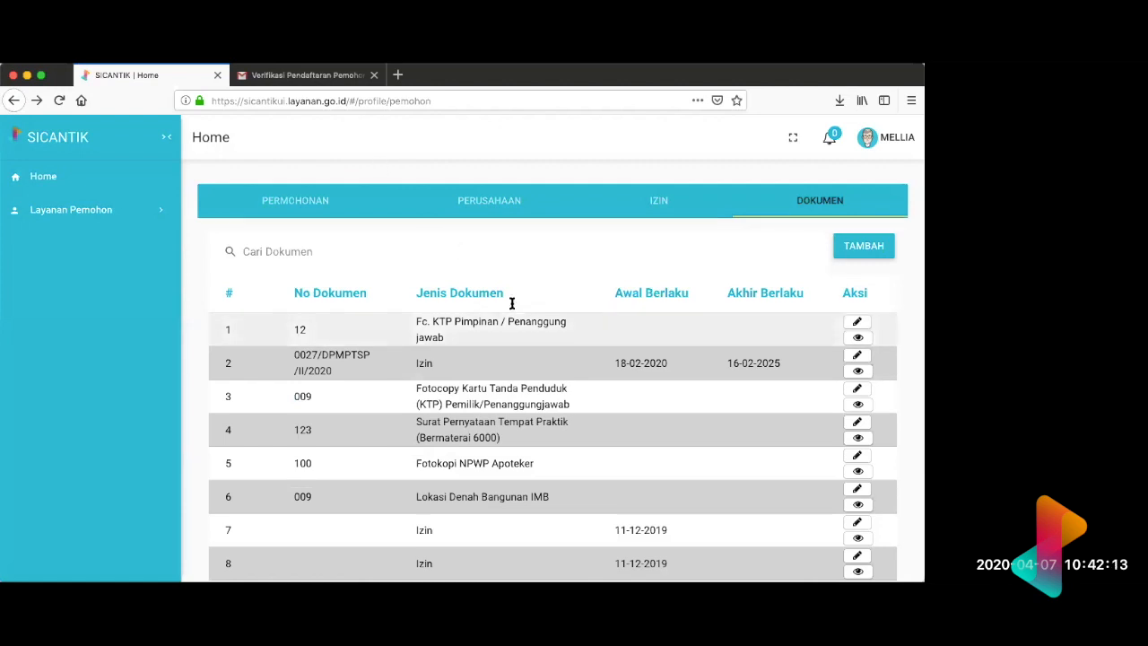
scroll(511, 303, up, 5)
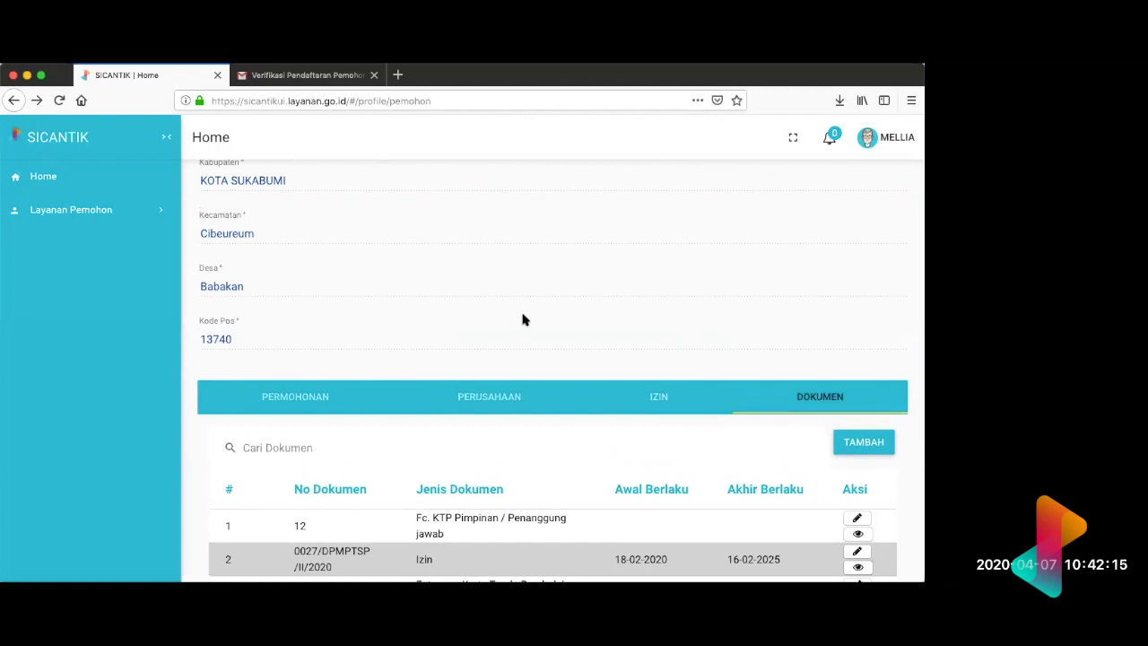
scroll(523, 320, down, 1)
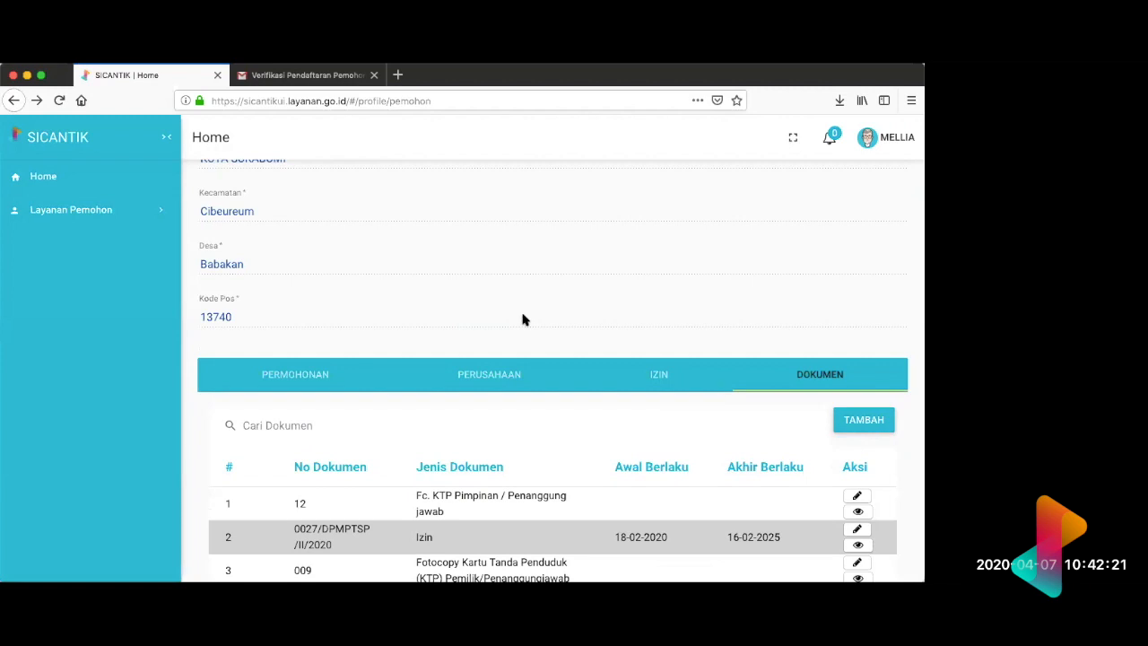
Step: Review the applicant's identity, contact and address fields in the profile form above the Dokumen list
scroll(524, 320, up, 8)
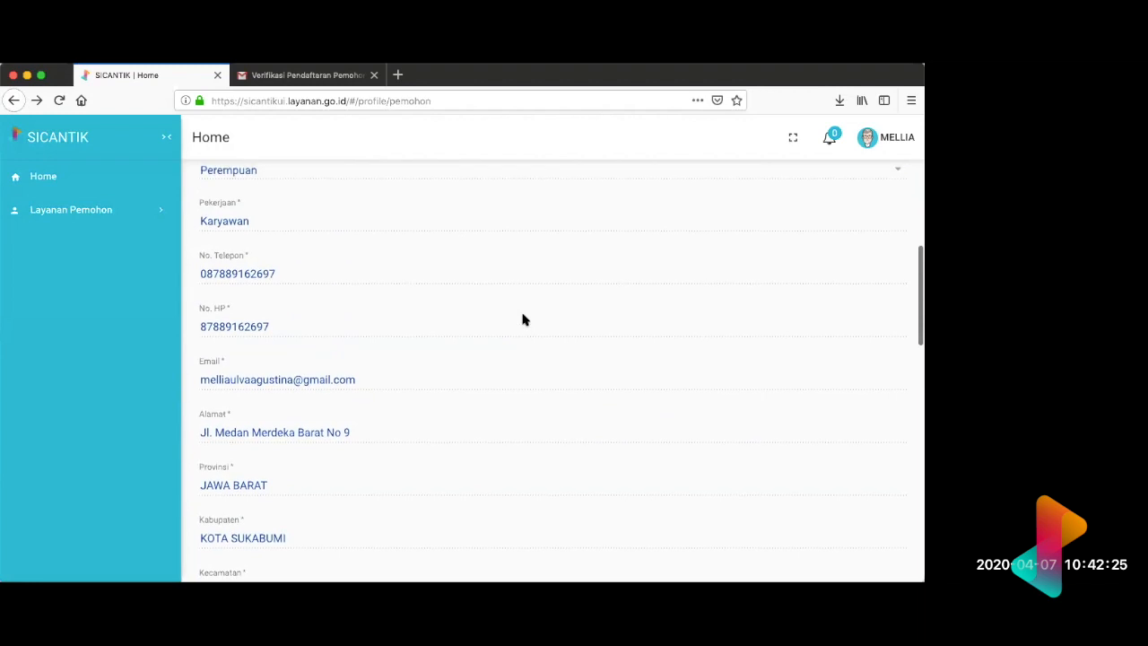
scroll(524, 321, up, 7)
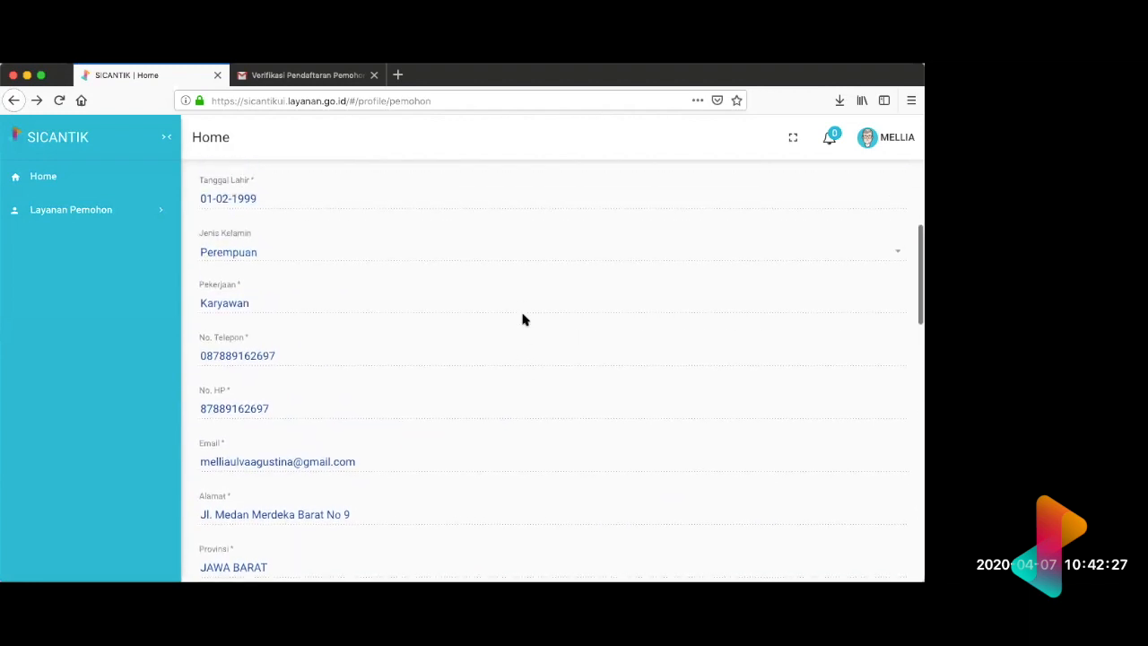
scroll(525, 320, down, 8)
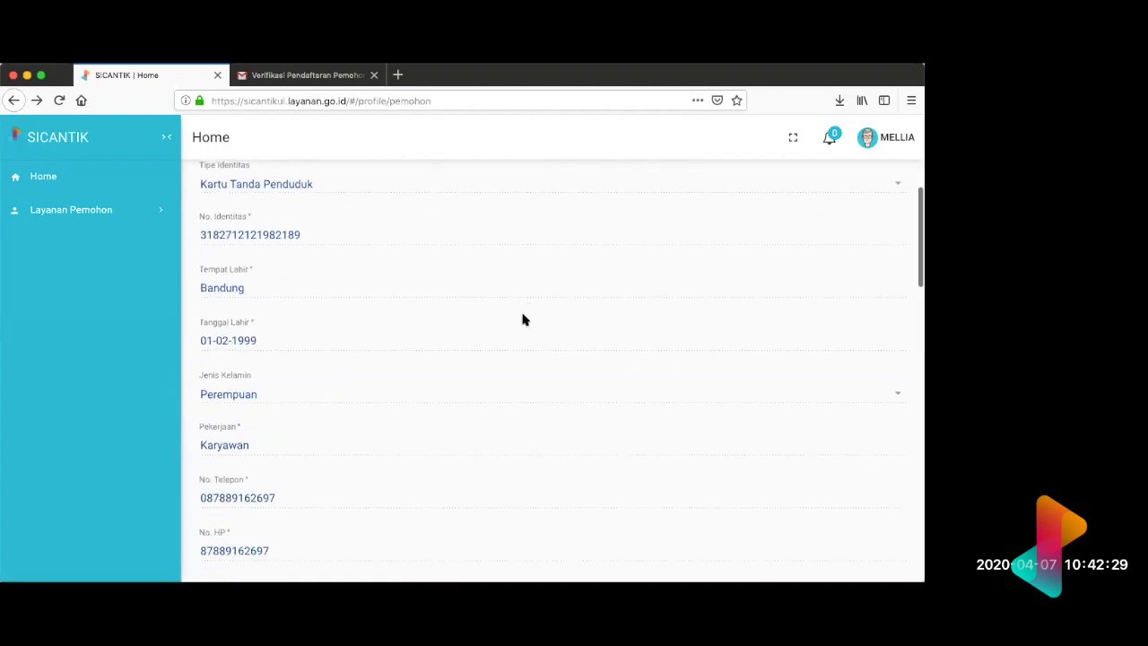
scroll(525, 320, down, 8)
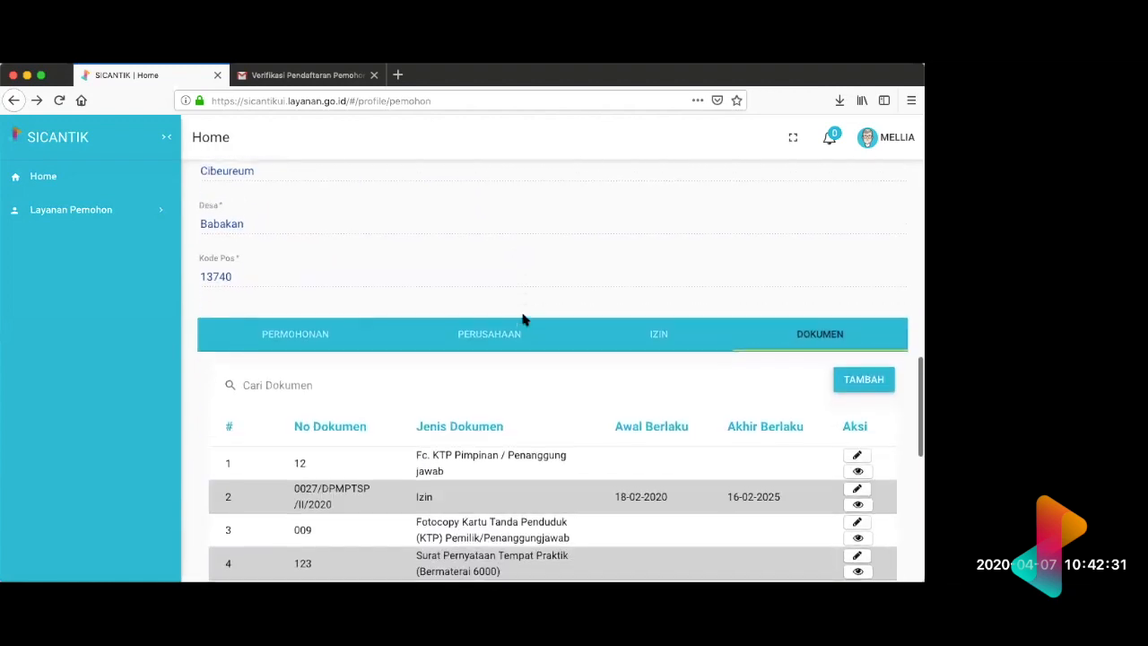
scroll(525, 321, up, 4)
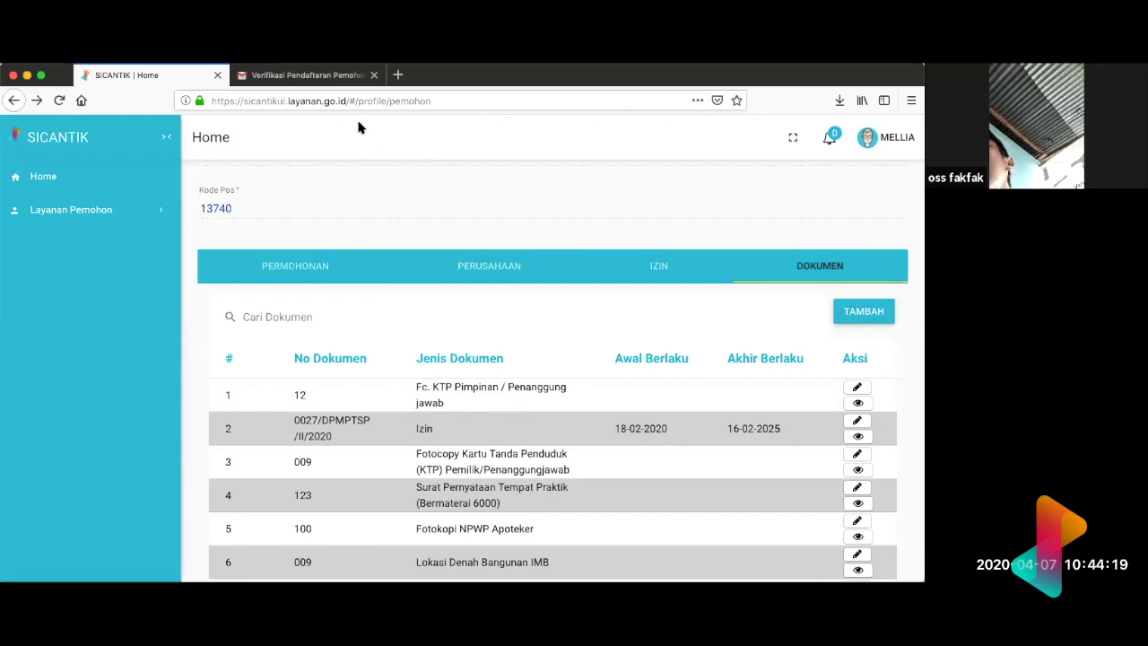
scroll(393, 385, up, 10)
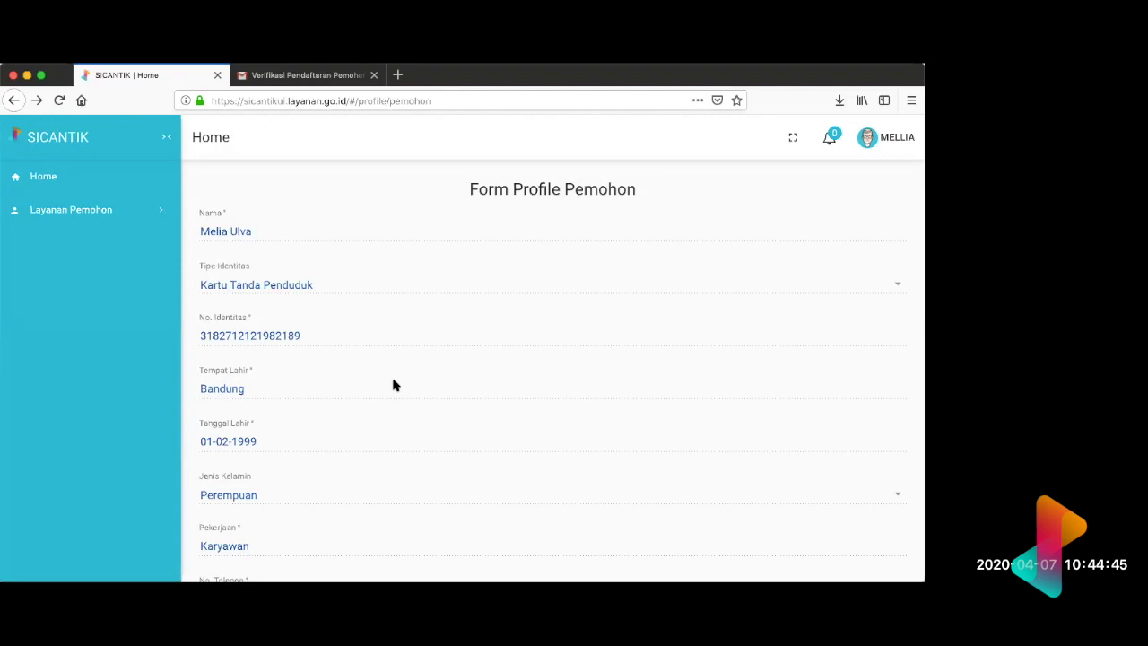
Step: Open the details of the "Fc. KTP Pimpinan / Penanggung jawab" document to inspect its fields, and go back to the applicant profile
scroll(393, 386, down, 10)
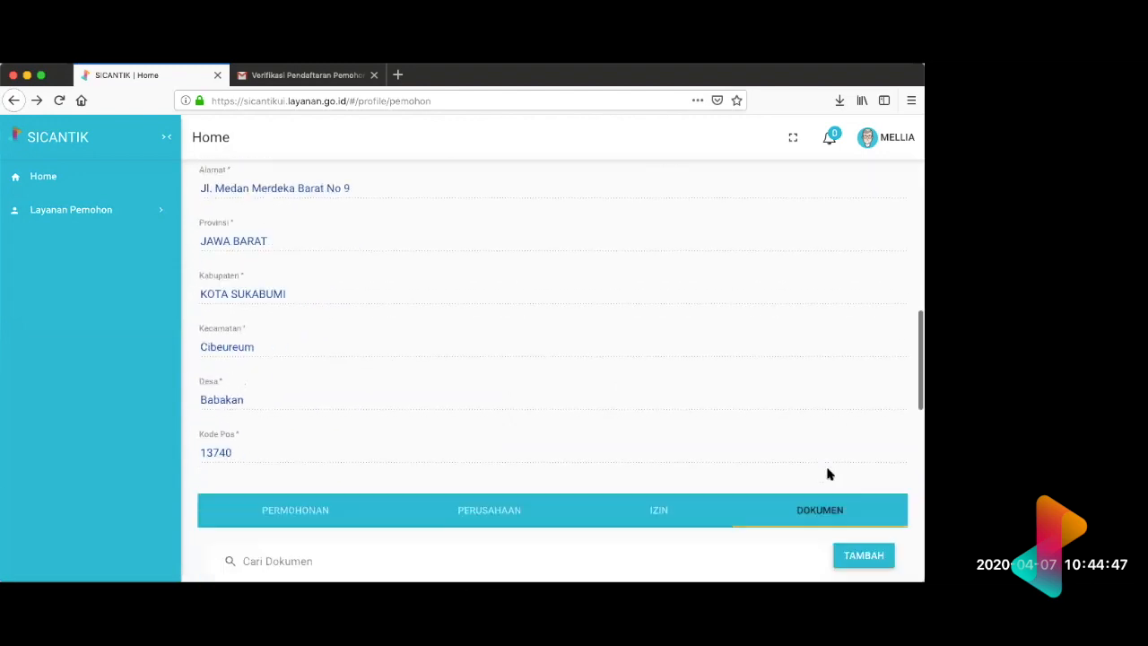
scroll(828, 474, down, 4)
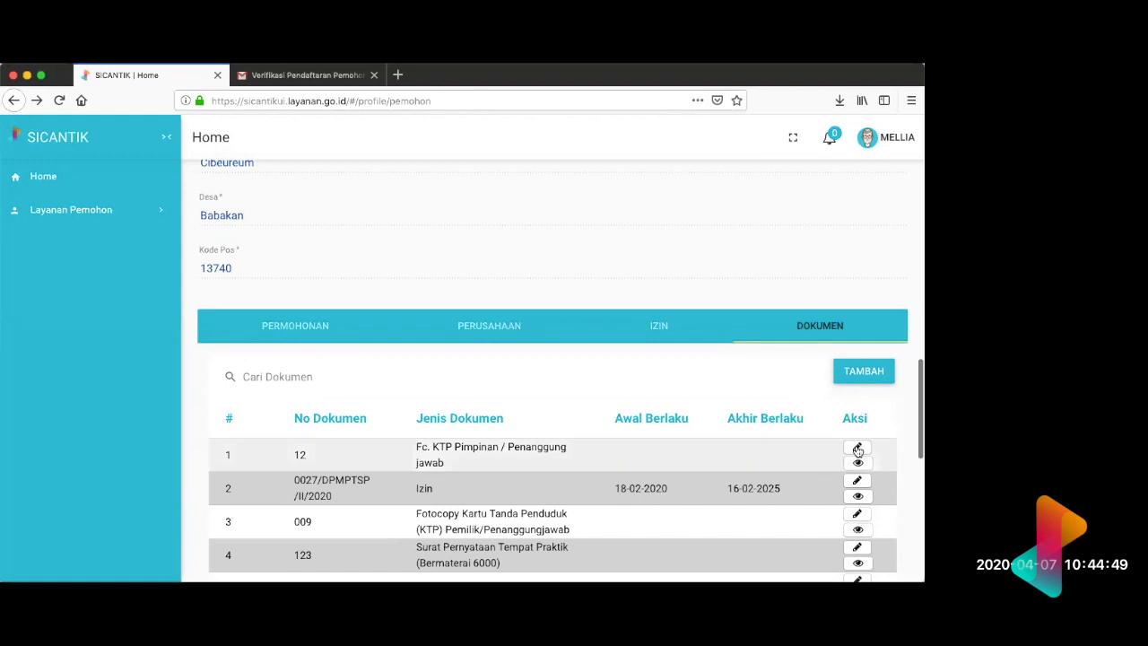
click(858, 448)
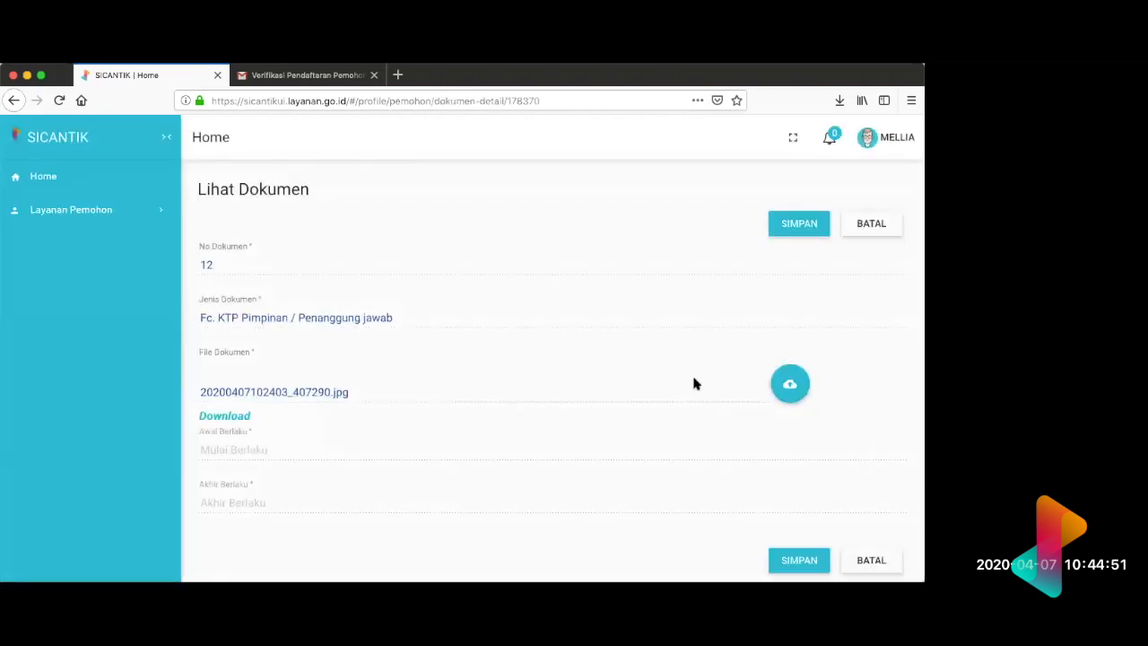
scroll(621, 439, down, 1)
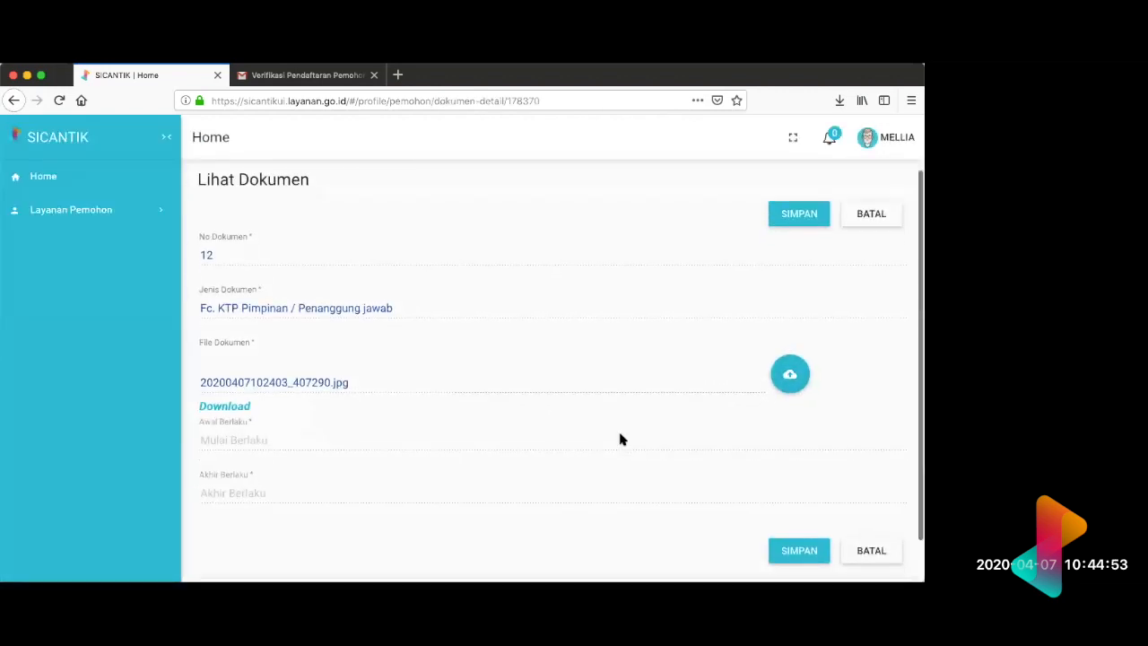
scroll(621, 440, up, 1)
key(super+Left)
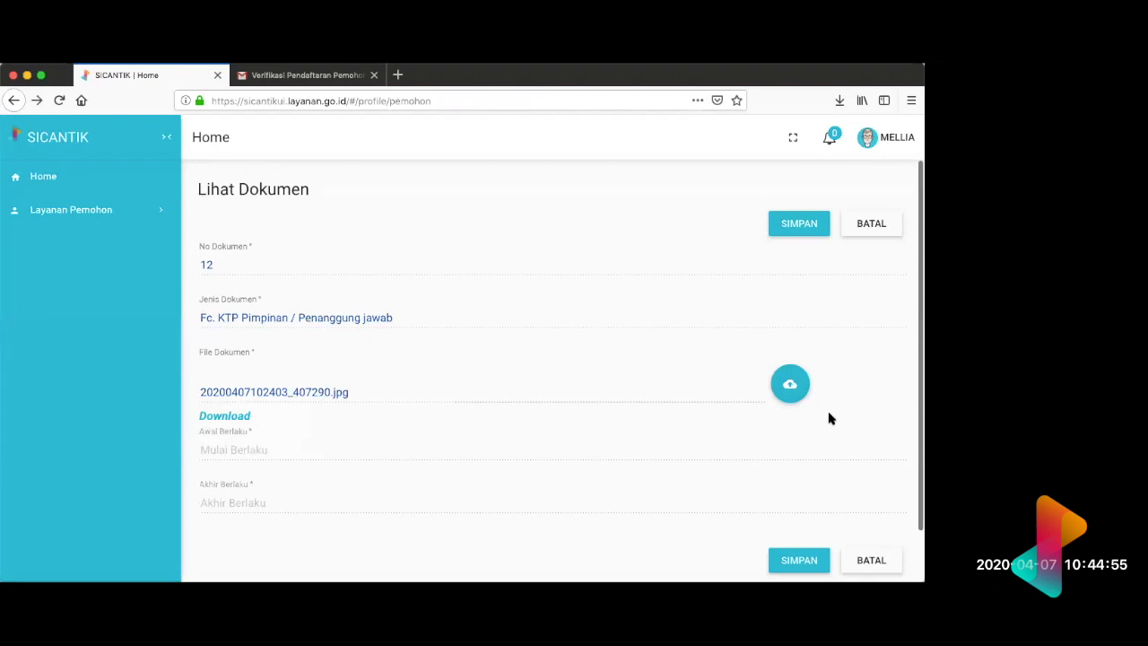
scroll(851, 412, down, 15)
scroll(833, 321, up, 10)
click(861, 328)
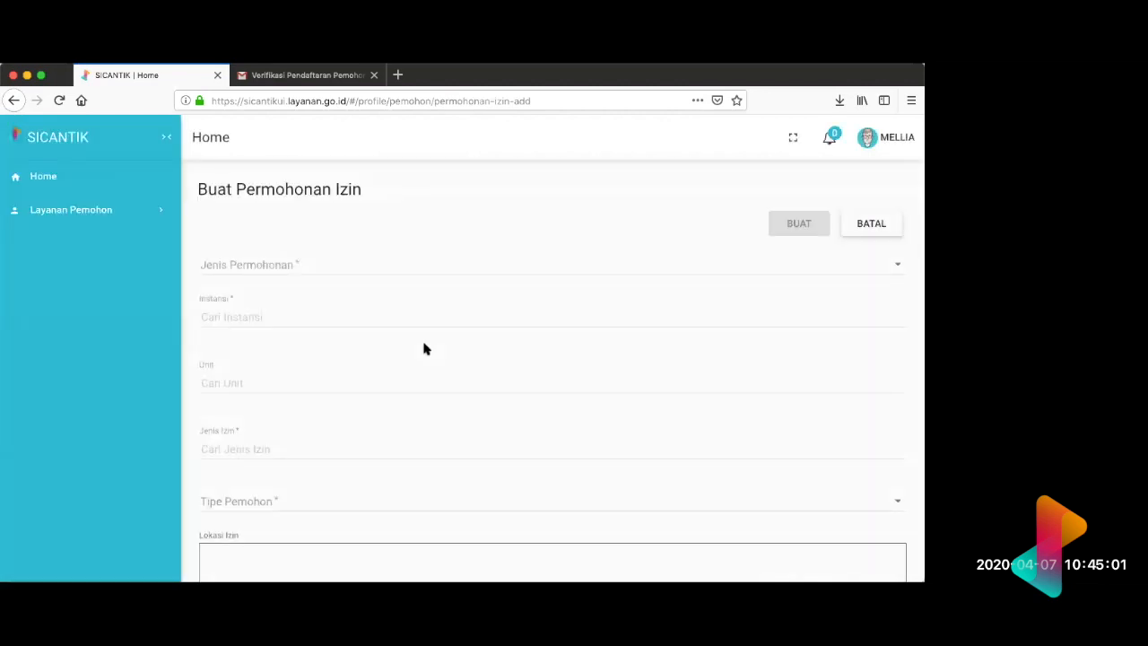
scroll(425, 349, down, 8)
key(super+Left)
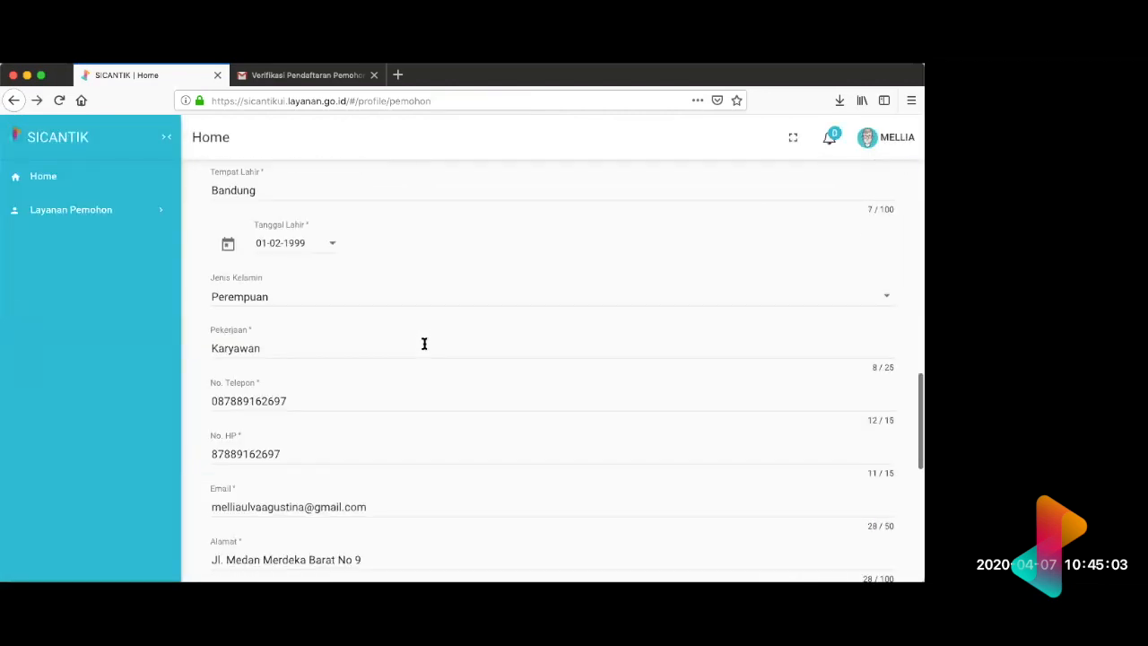
Step: Open the blank Tambah Dokumen form from the Dokumen list to inspect its fields, and return to the profile without saving
scroll(866, 412, down, 10)
click(824, 291)
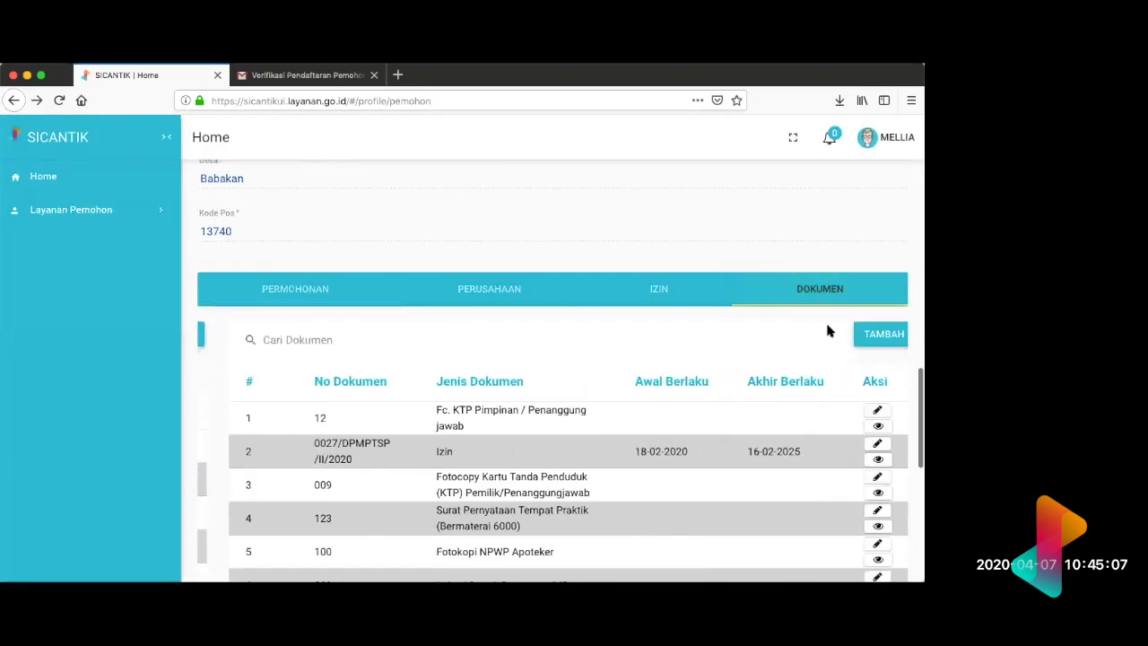
click(857, 334)
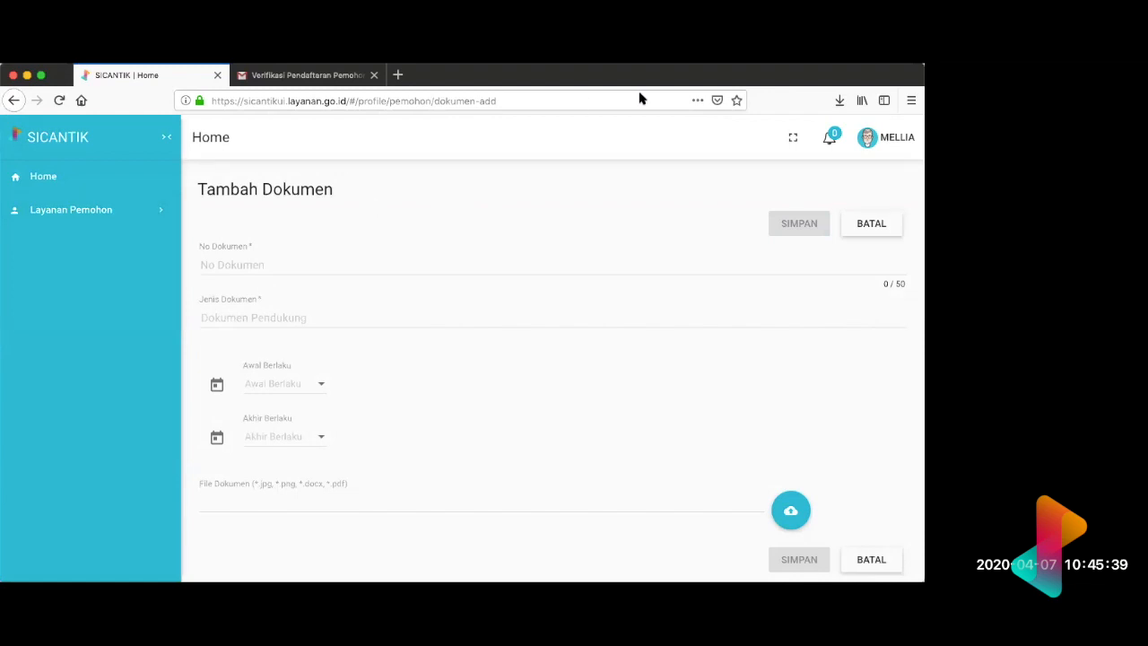
scroll(493, 254, left, 2)
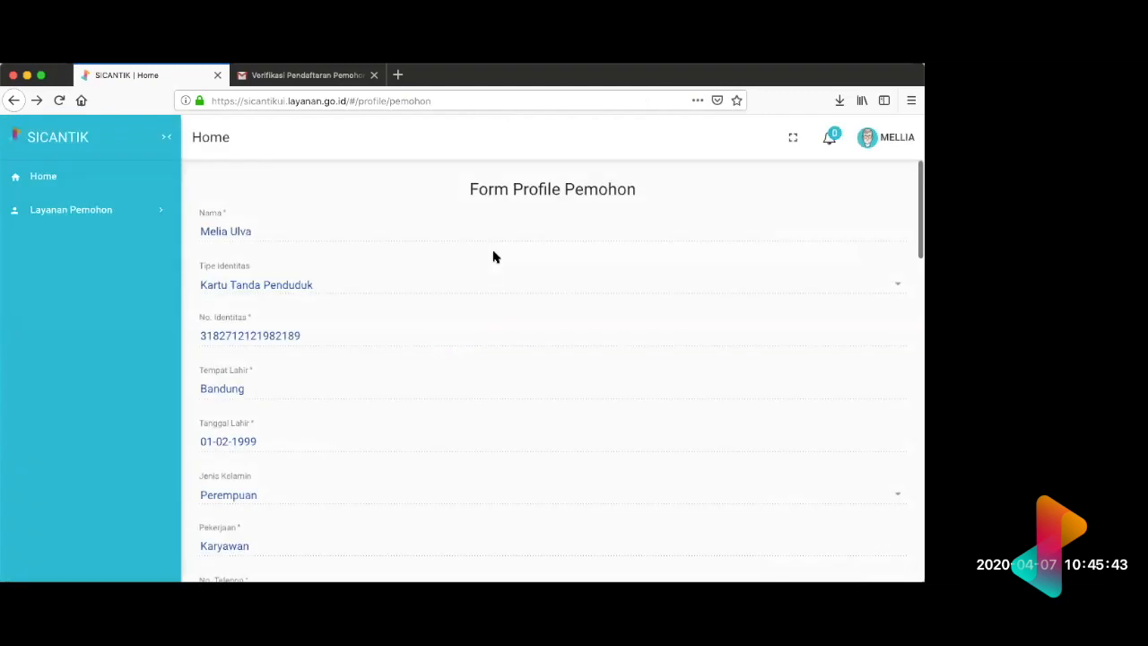
Step: Start adding a new supporting document from the profile's Dokumen list
scroll(495, 257, down, 15)
scroll(494, 254, up, 15)
scroll(654, 278, down, 10)
scroll(654, 275, up, 2)
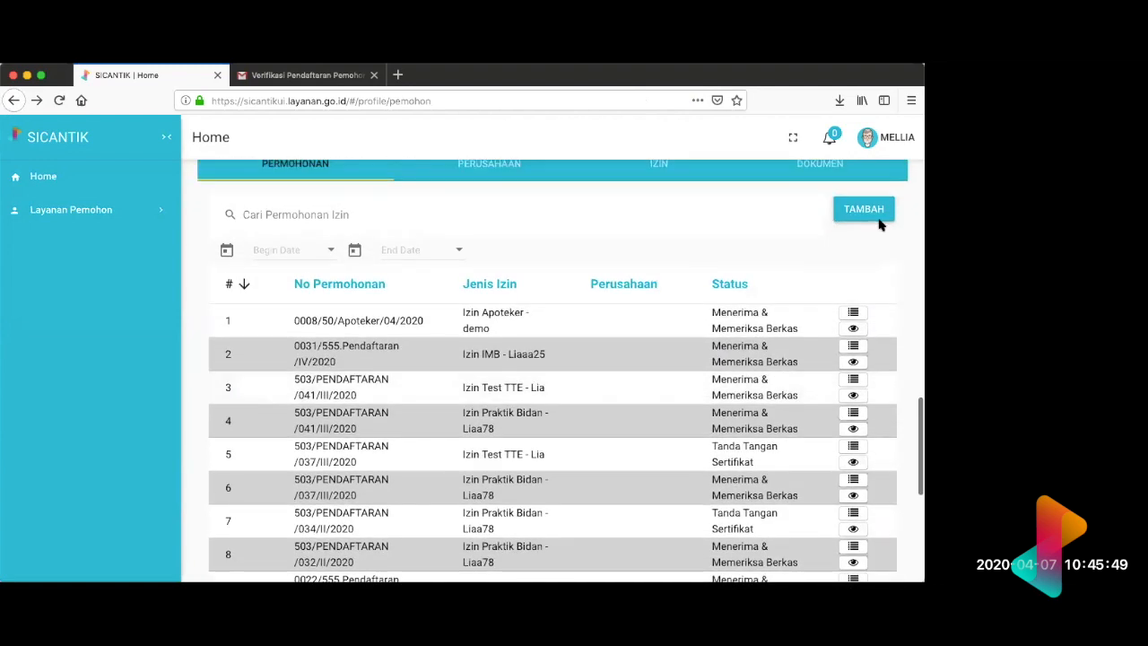
click(819, 169)
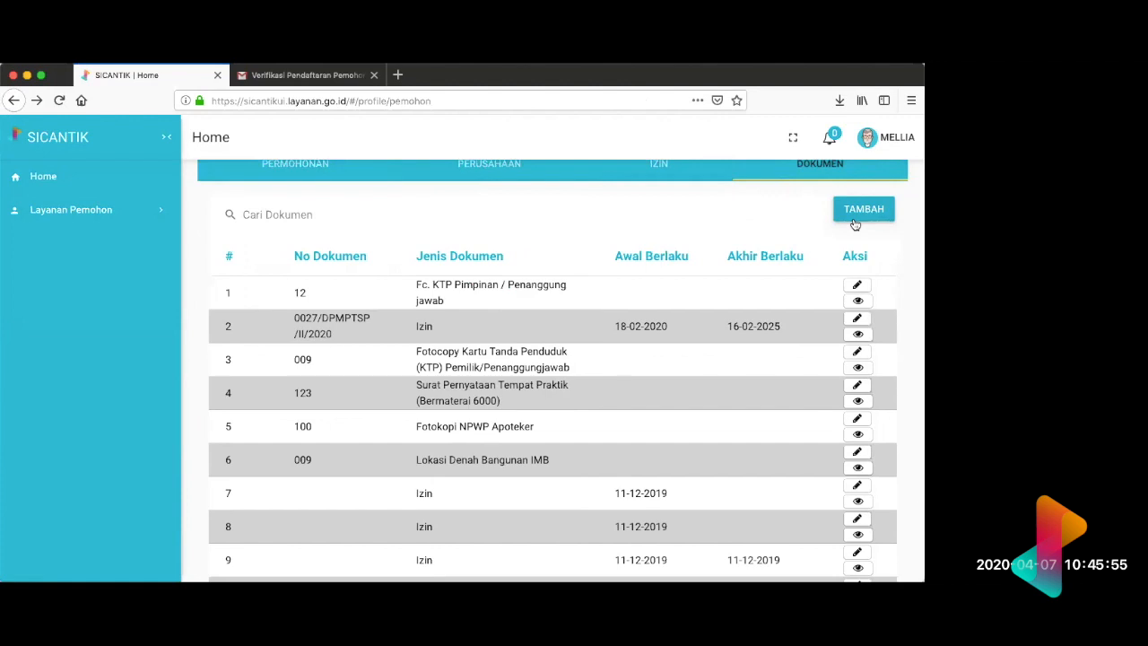
click(856, 215)
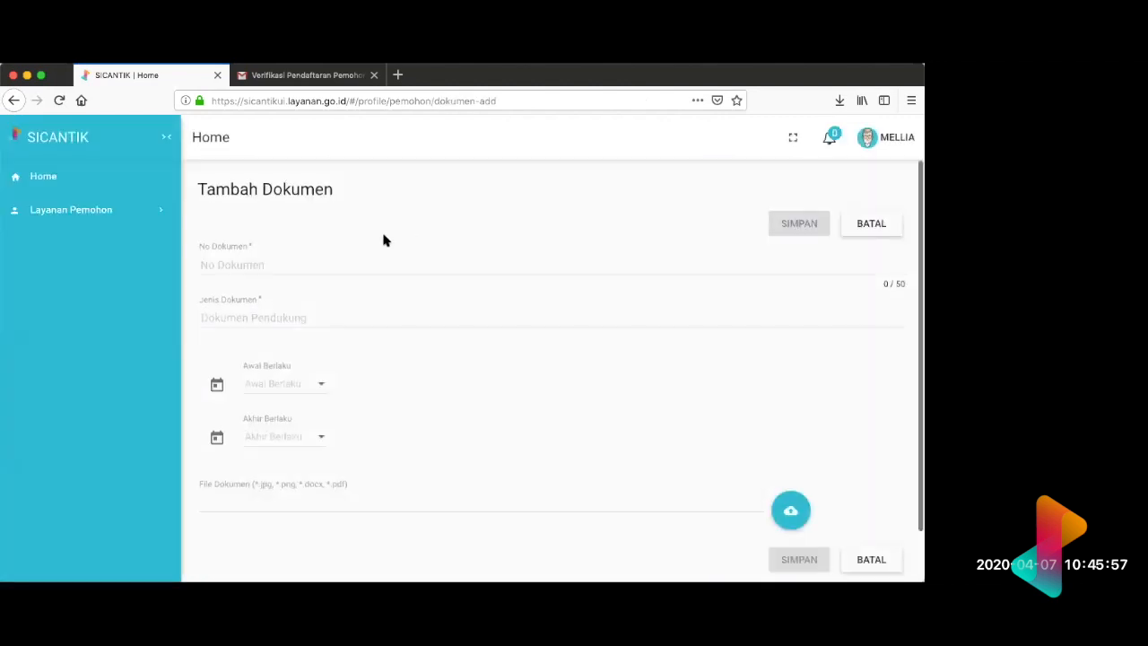
Step: Choose "foto pemohon" as the Jenis Dokumen of the new document, and return to the applicant profile without saving
text(foto)
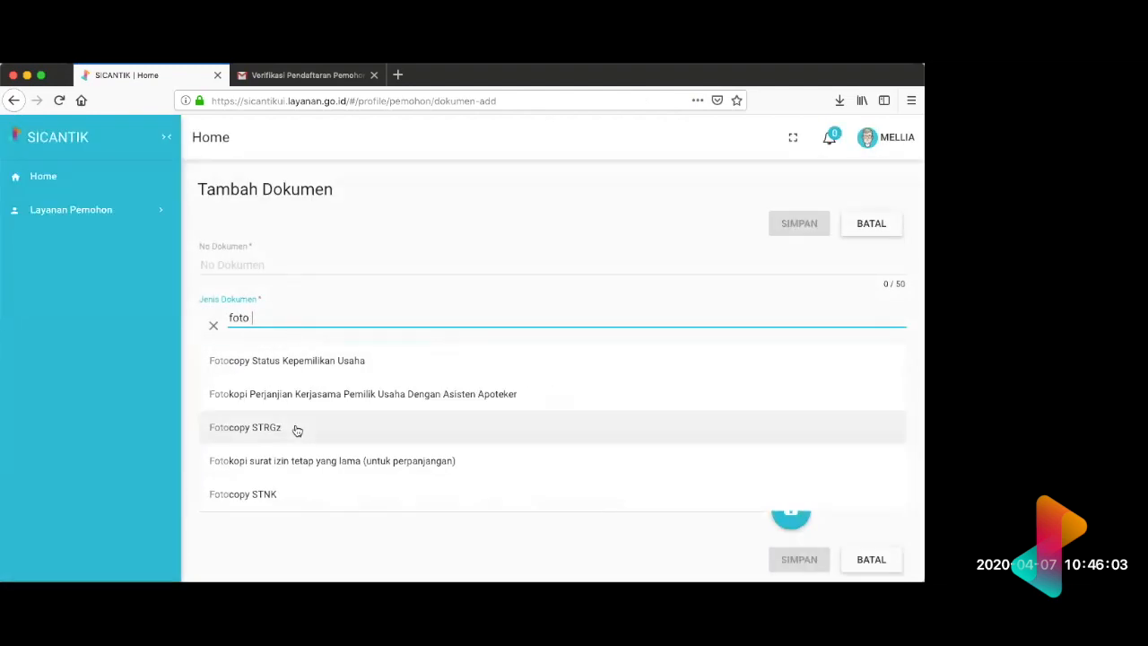
scroll(292, 404, down, 3)
scroll(262, 451, down, 10)
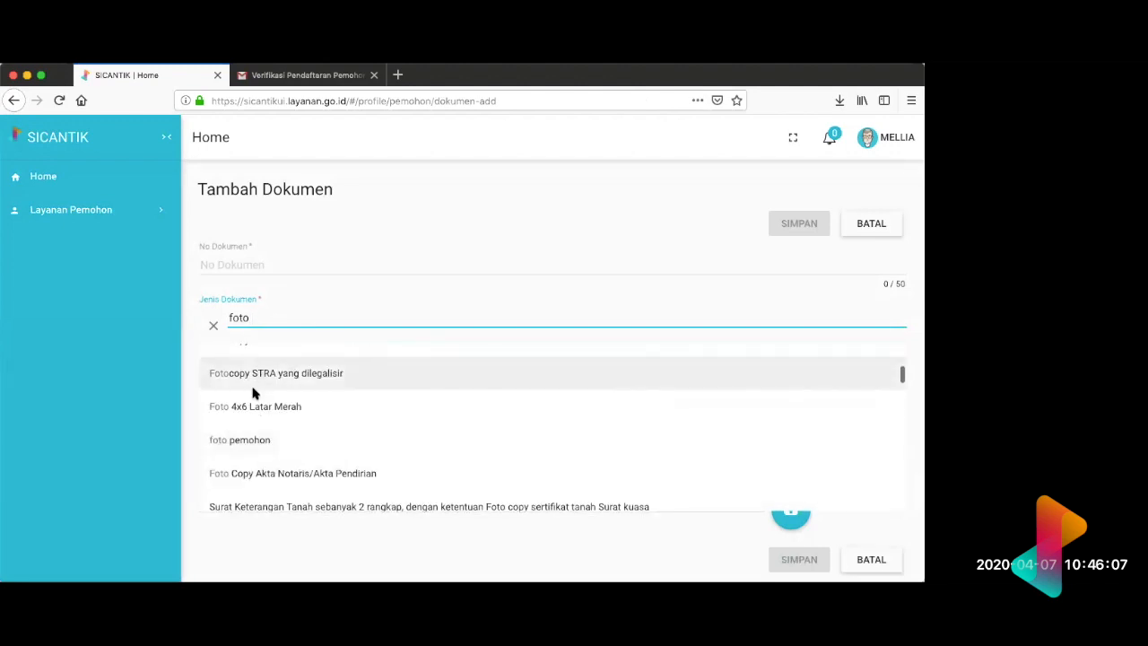
click(238, 440)
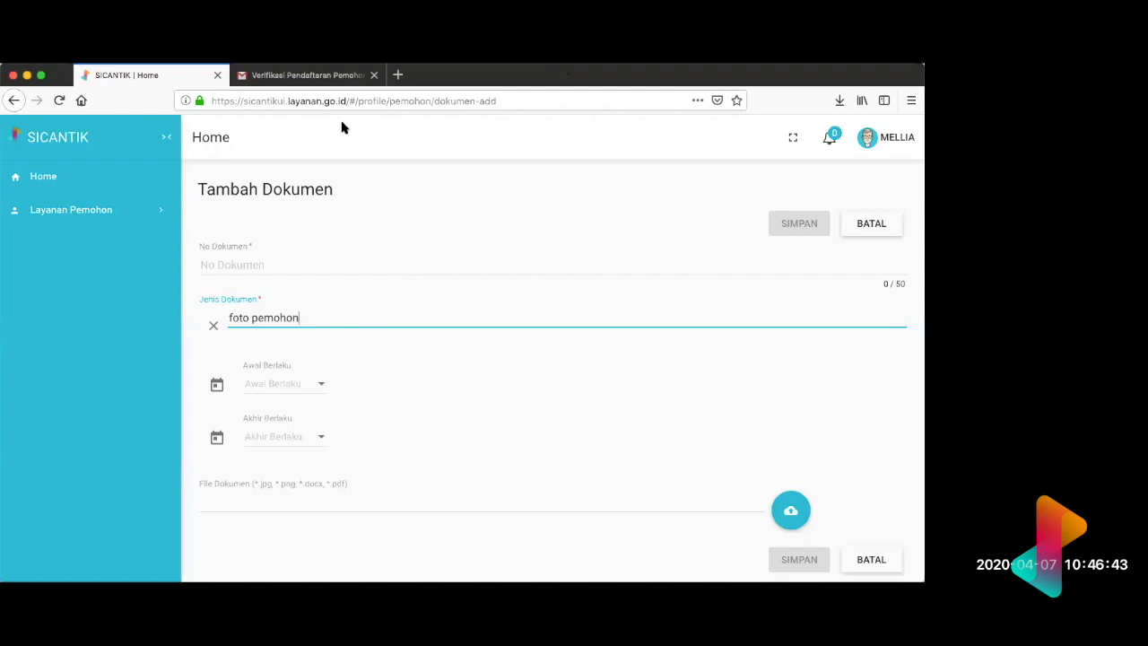
scroll(326, 273, left, 5)
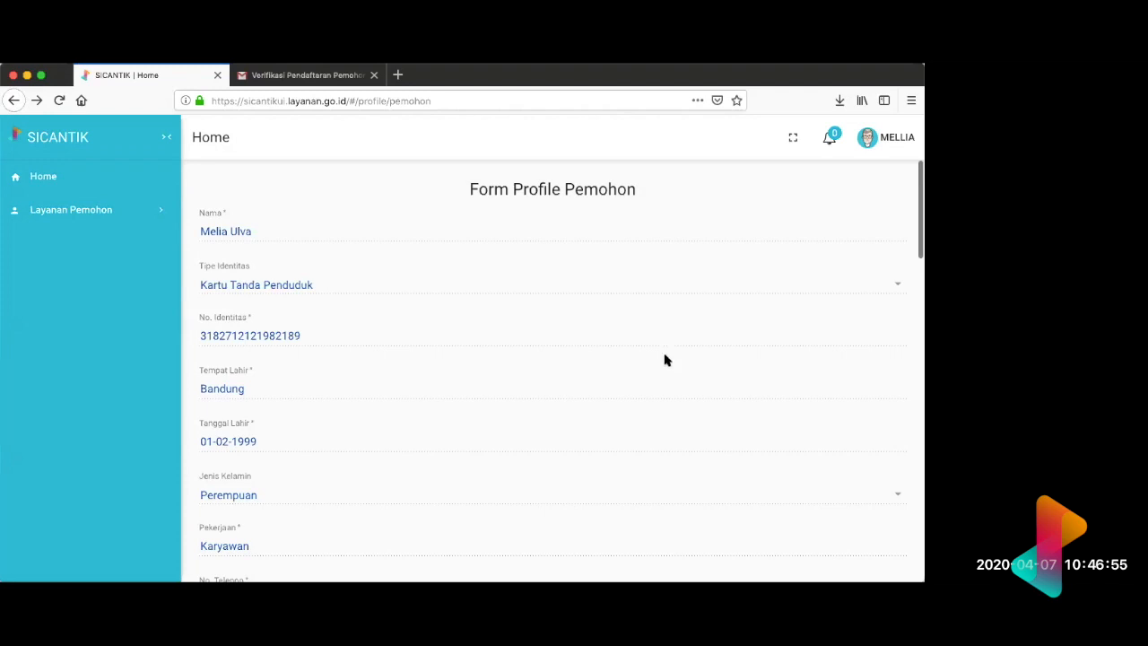
Step: Reopen the profile's Dokumen list and look through its document types, numbers and validity dates
scroll(666, 359, down, 5)
scroll(666, 359, down, 4)
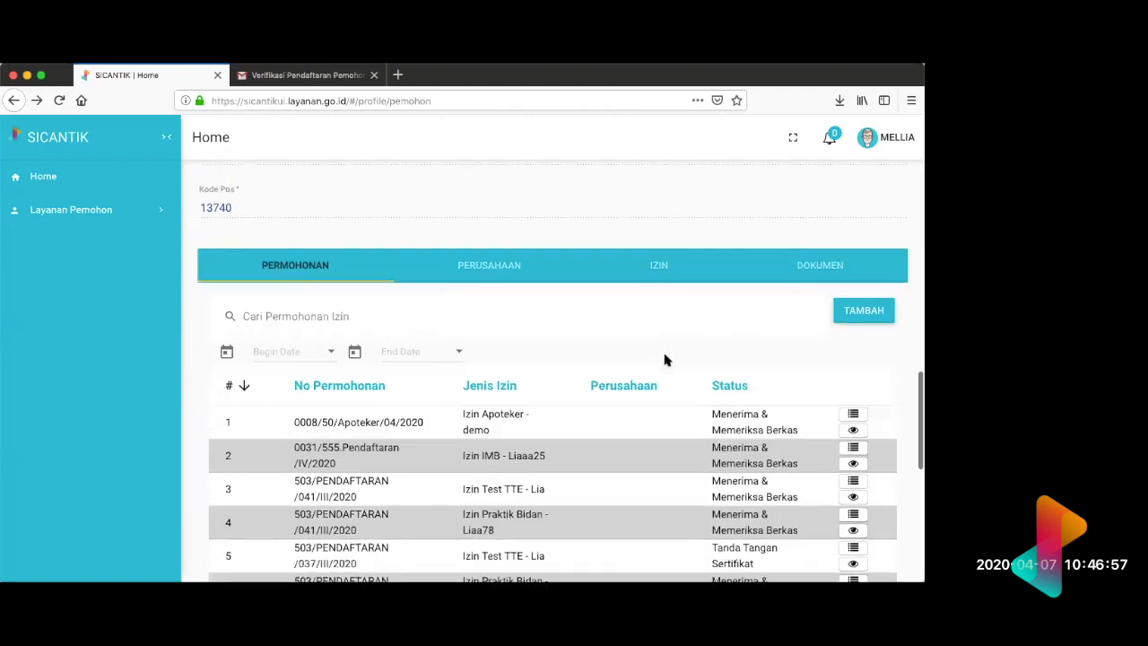
click(801, 266)
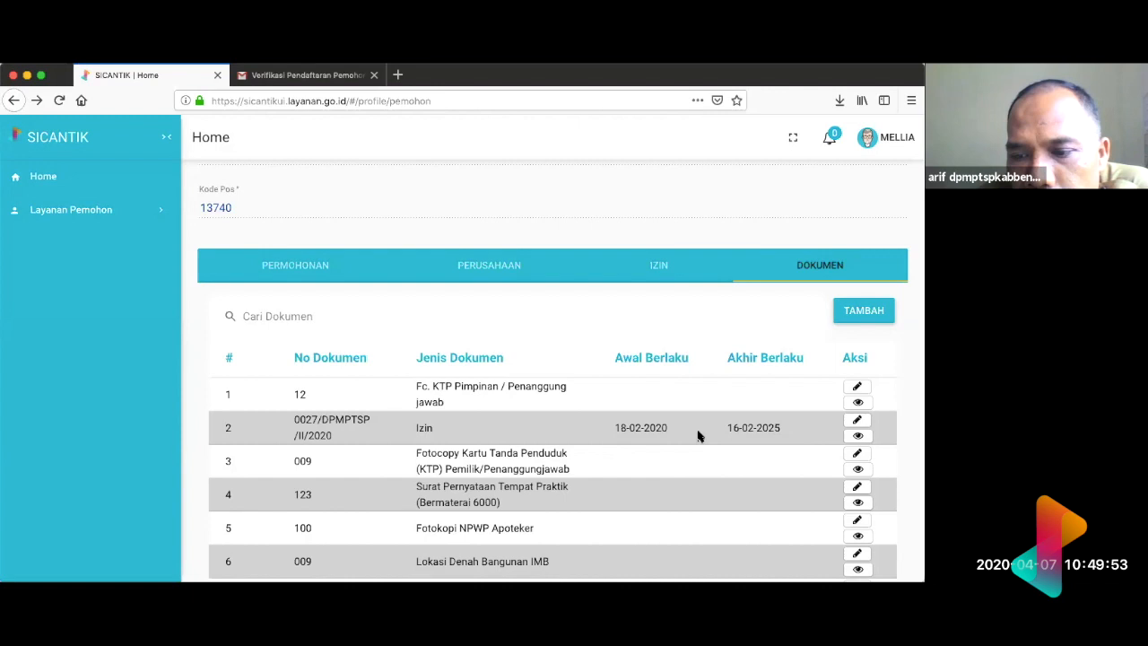
scroll(833, 393, down, 2)
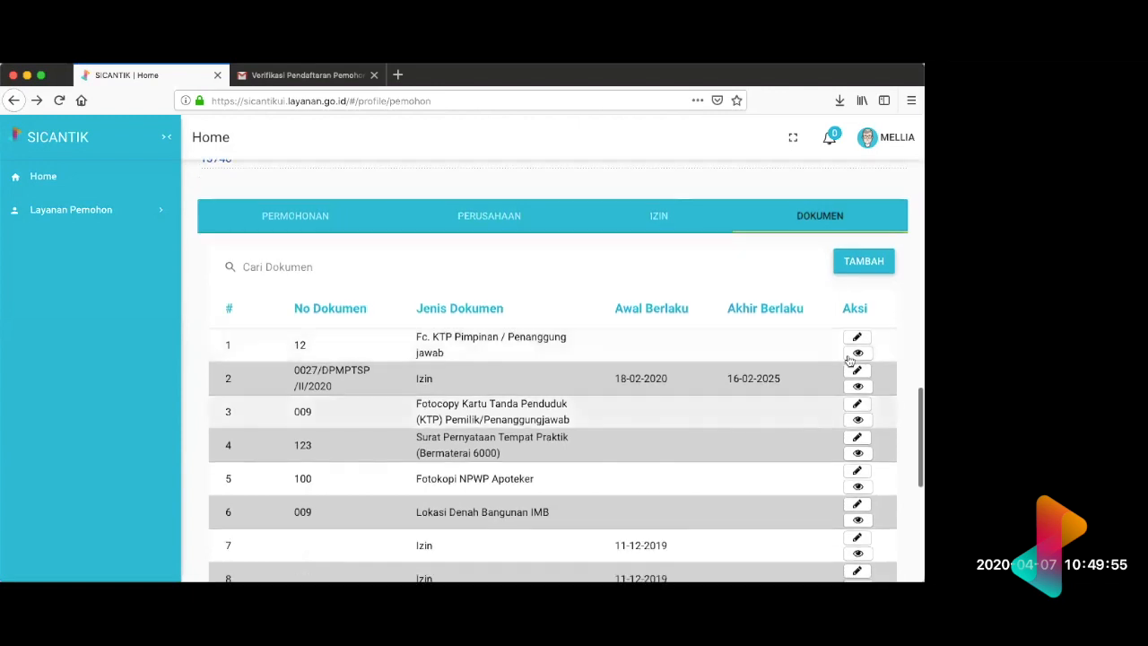
scroll(833, 400, down, 5)
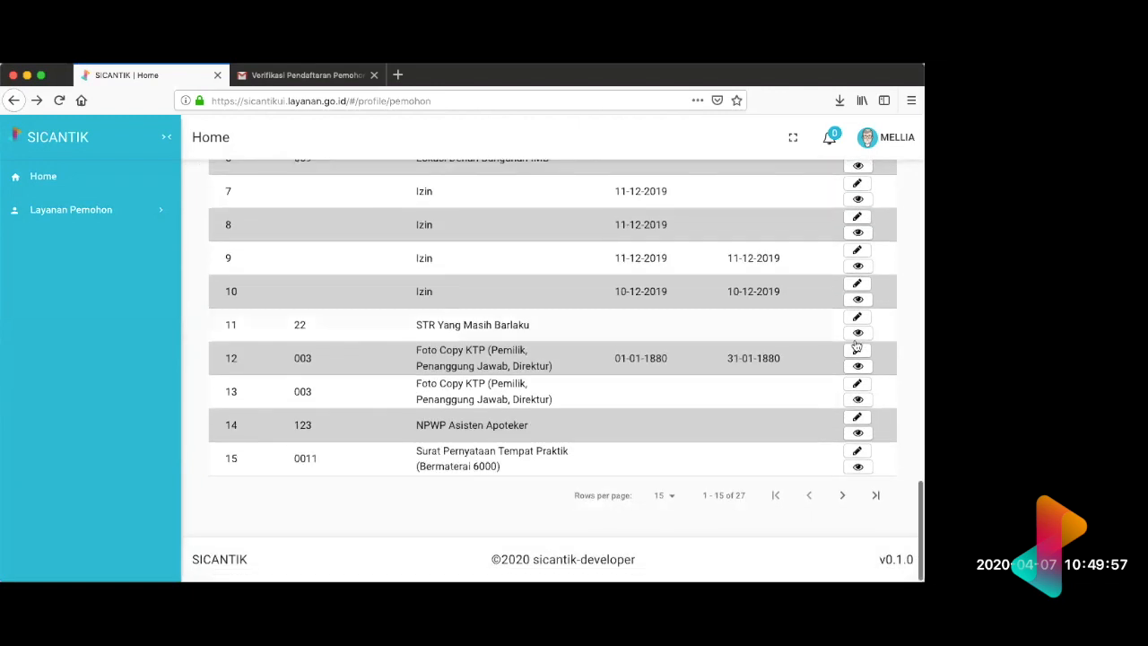
scroll(856, 340, up, 10)
scroll(885, 404, down, 8)
scroll(897, 458, up, 1)
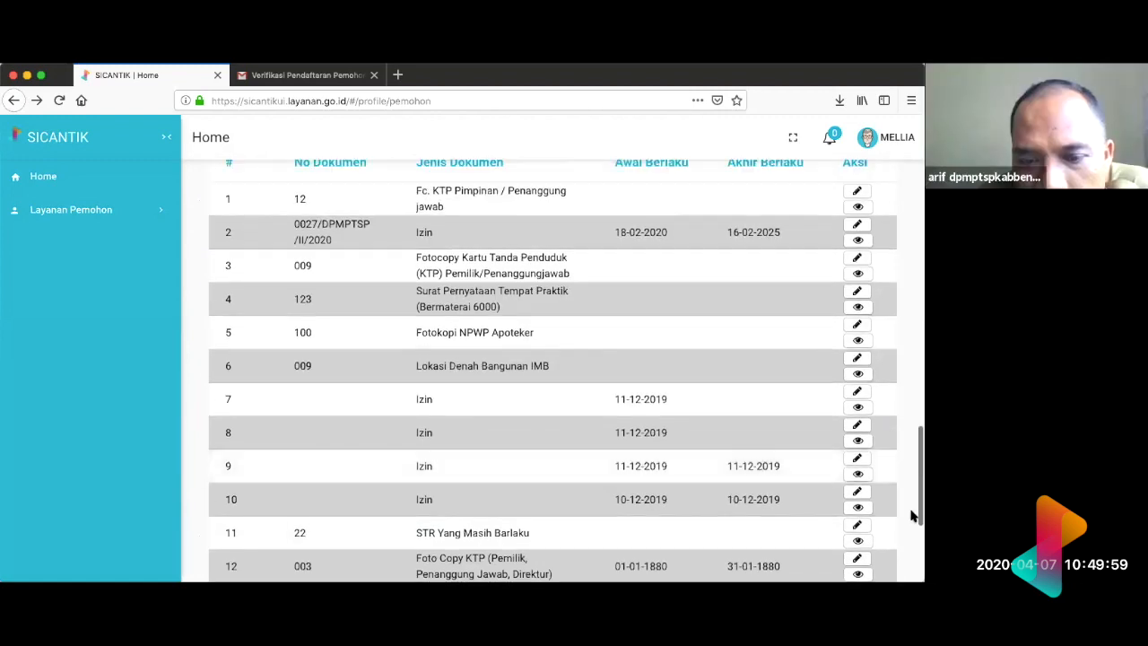
scroll(912, 514, up, 1)
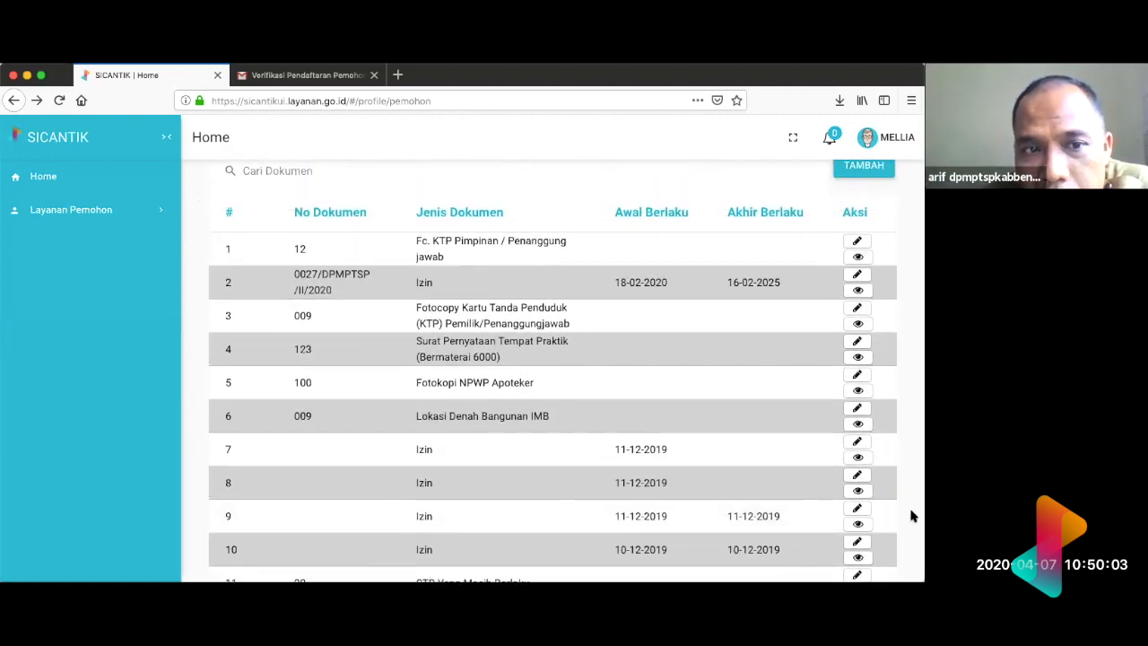
Step: Open the editable page of the "Fc. KTP Pimpinan / Penanggung jawab" document, check its fields, and return to the profile without saving
click(856, 243)
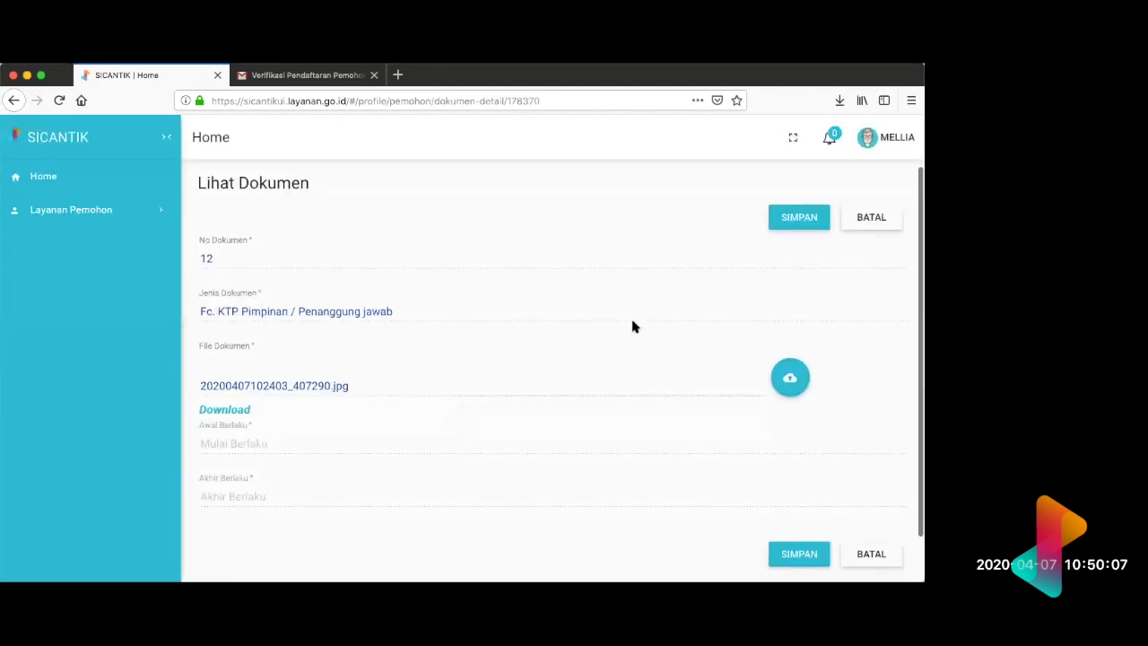
scroll(632, 326, down, 1)
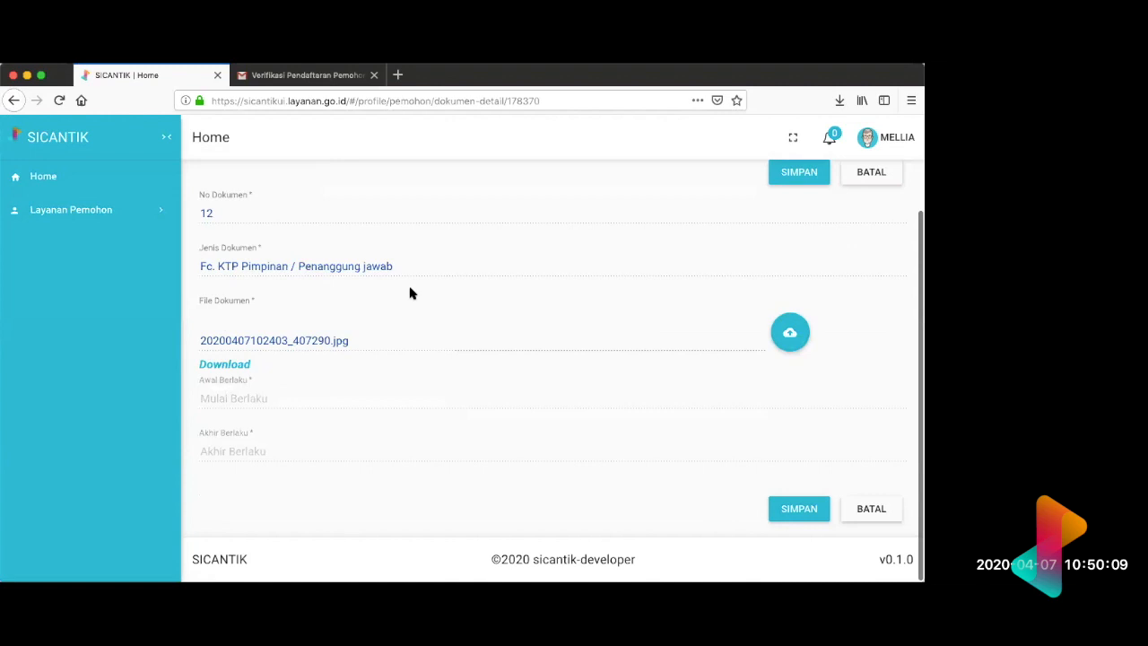
scroll(464, 394, left, 5)
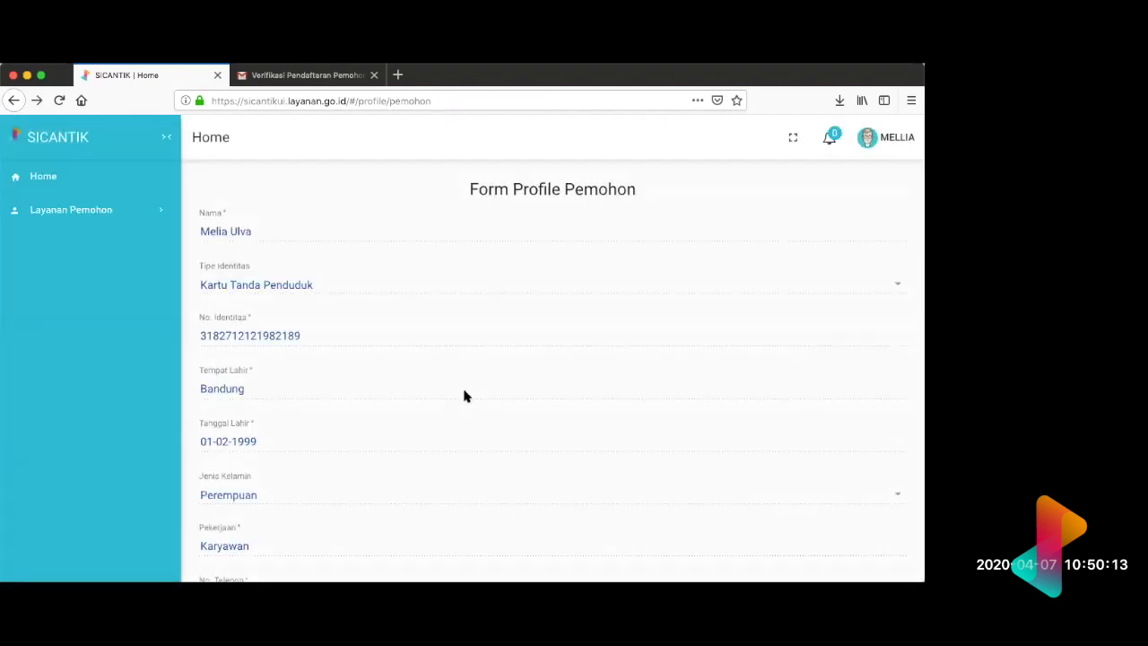
Step: Show the Dokumen list again, examine its entries down to the last row, and return to the start of the profile
scroll(463, 395, down, 15)
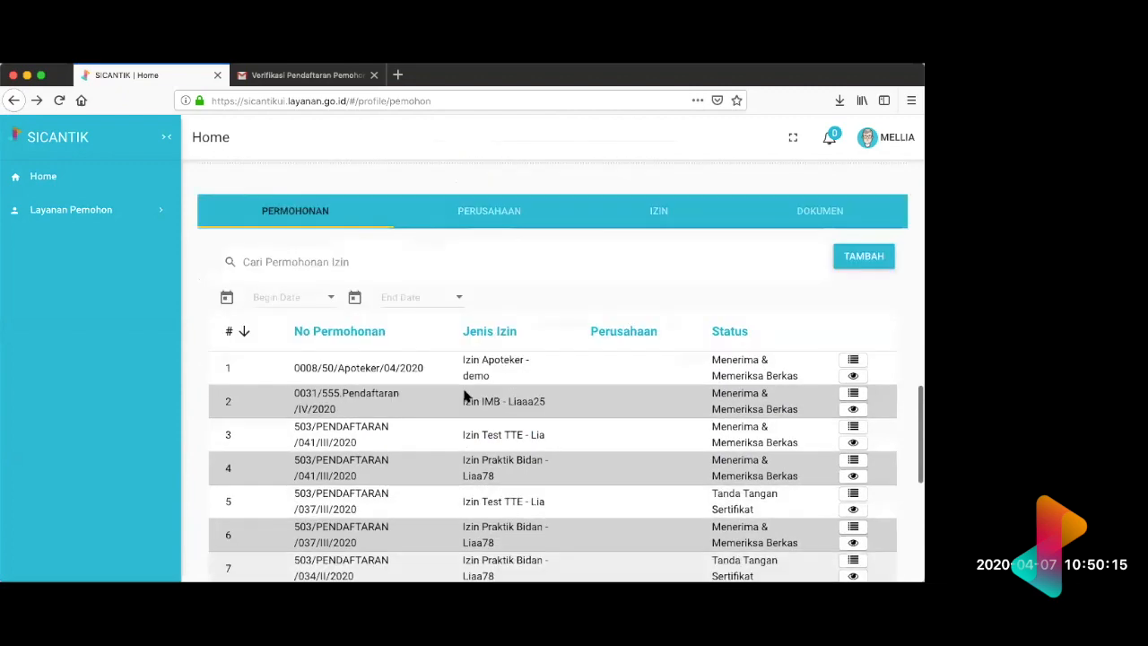
click(805, 218)
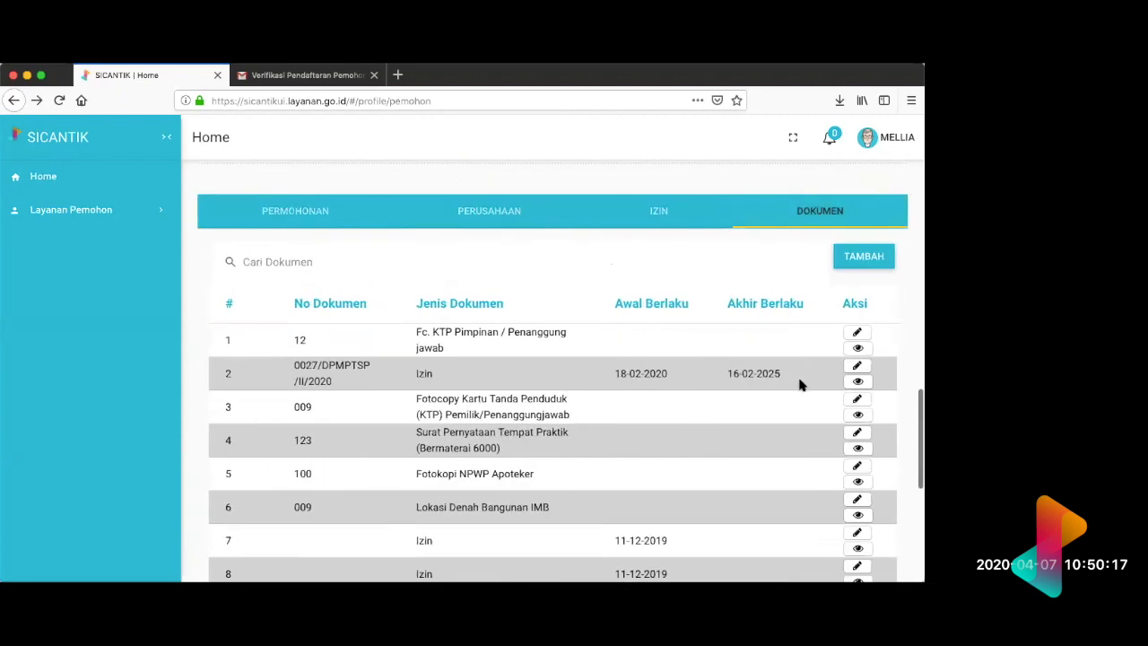
scroll(803, 386, down, 3)
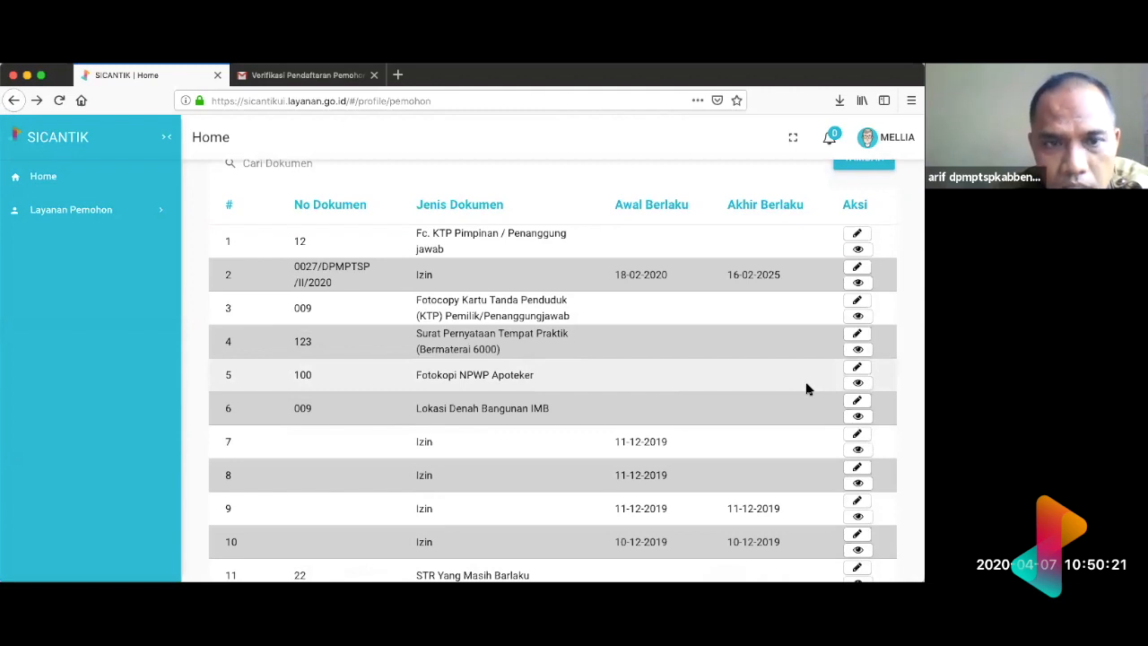
scroll(807, 388, down, 5)
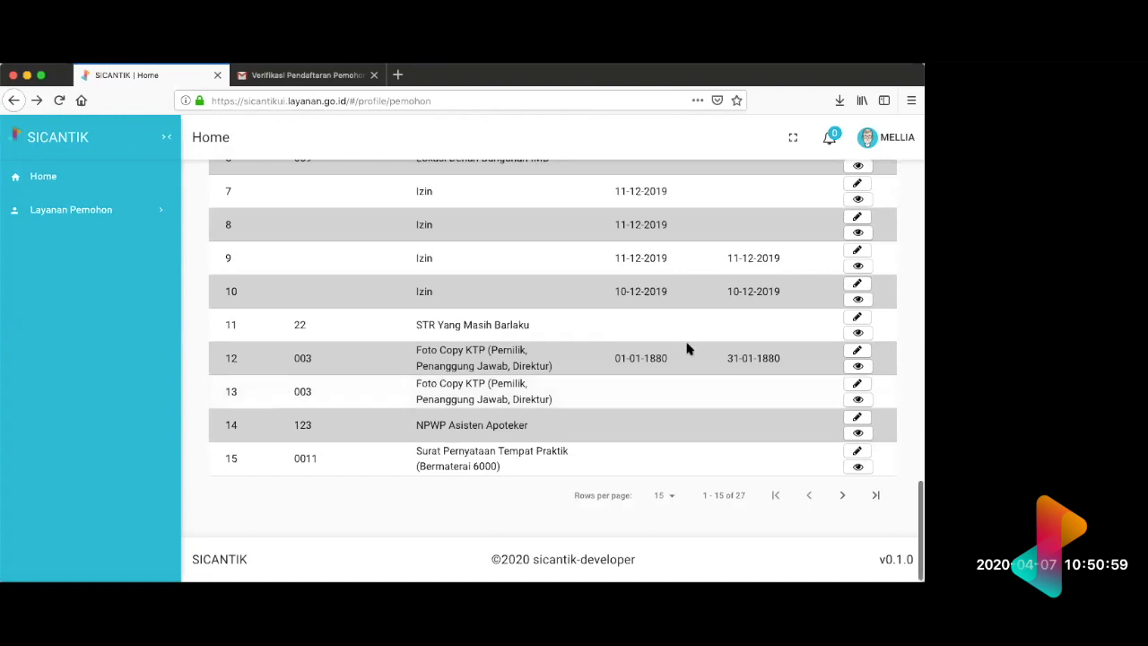
scroll(688, 347, up, 5)
scroll(687, 346, down, 5)
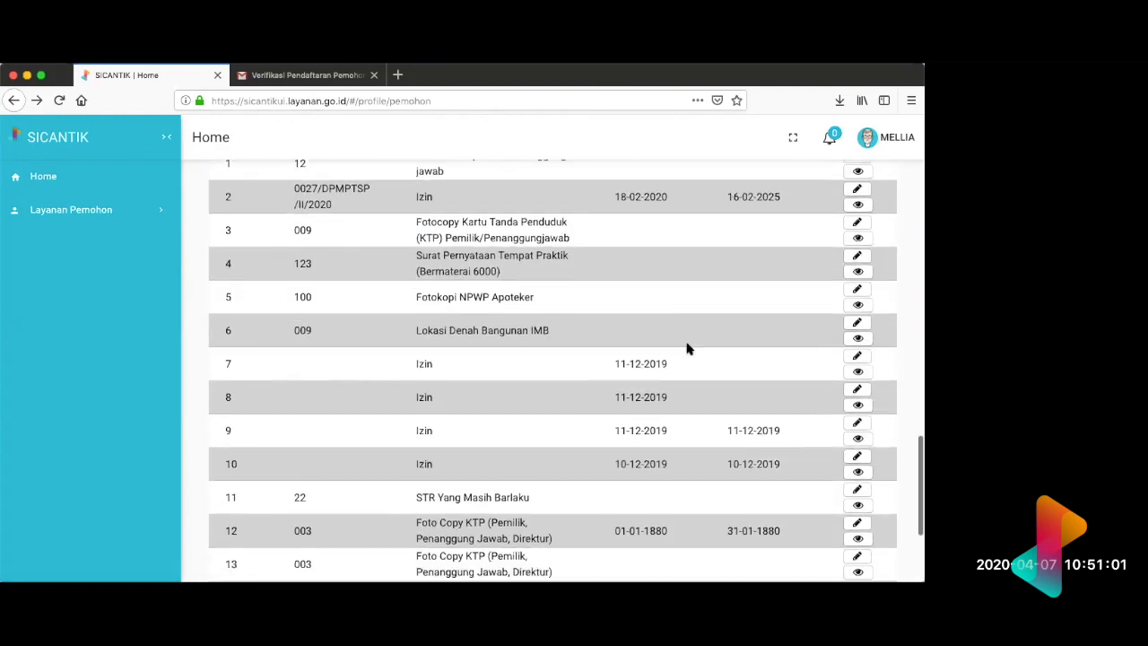
scroll(687, 349, up, 2)
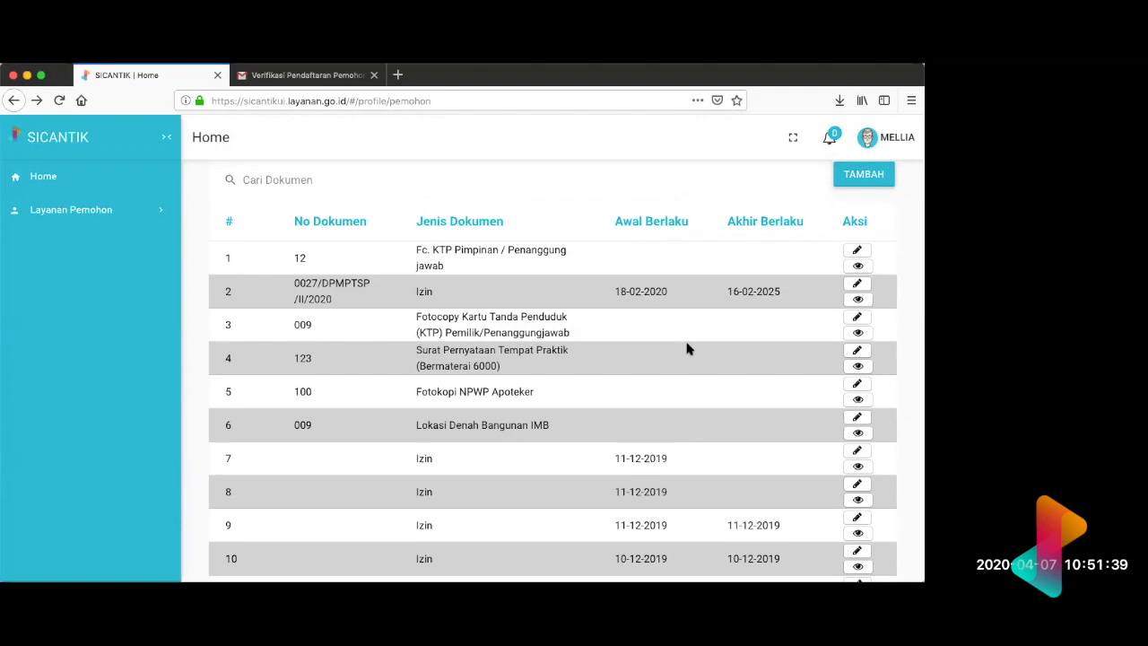
scroll(687, 349, up, 15)
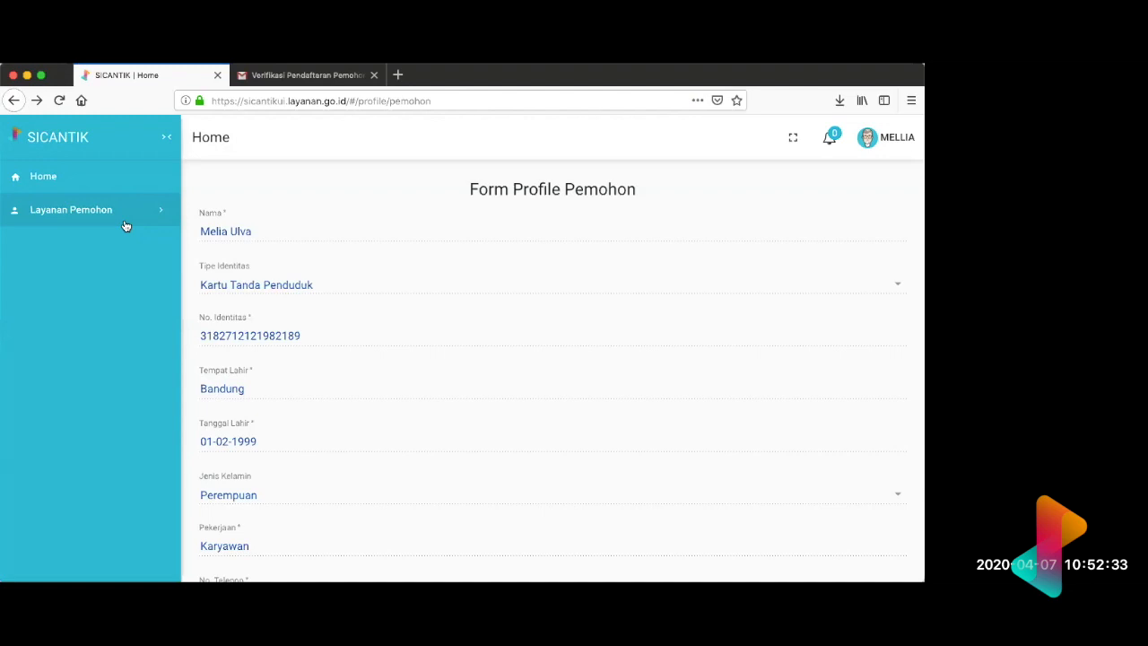
click(164, 220)
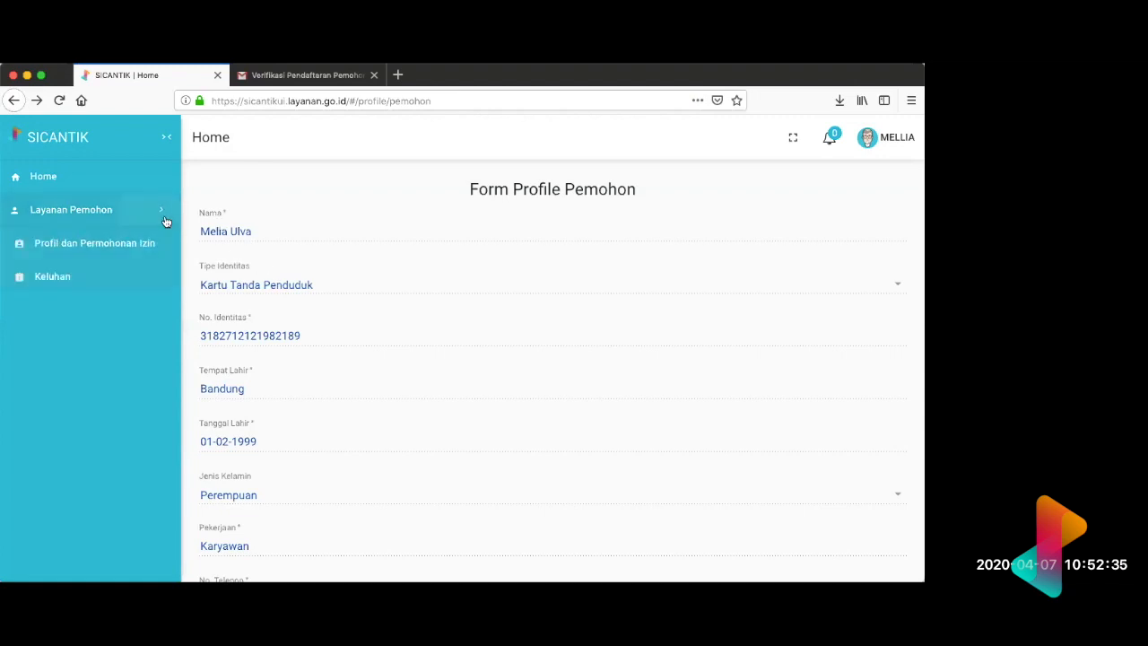
click(164, 220)
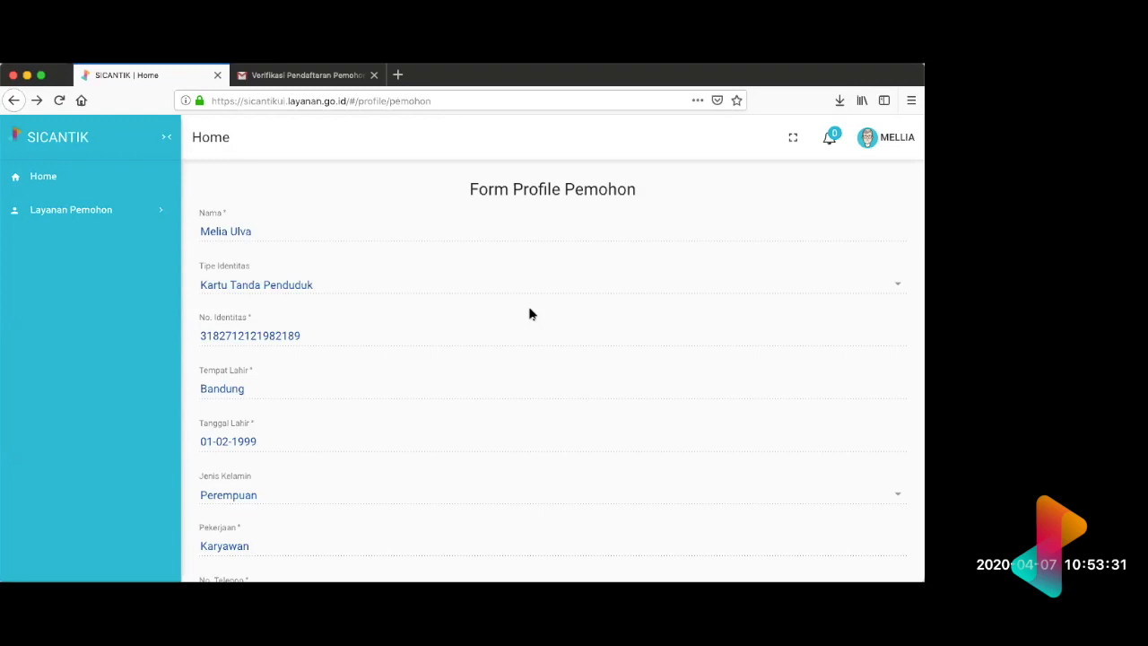
Step: Review the applicant's identity, contact and address fields together with the Dokumen list beneath them
scroll(529, 314, down, 10)
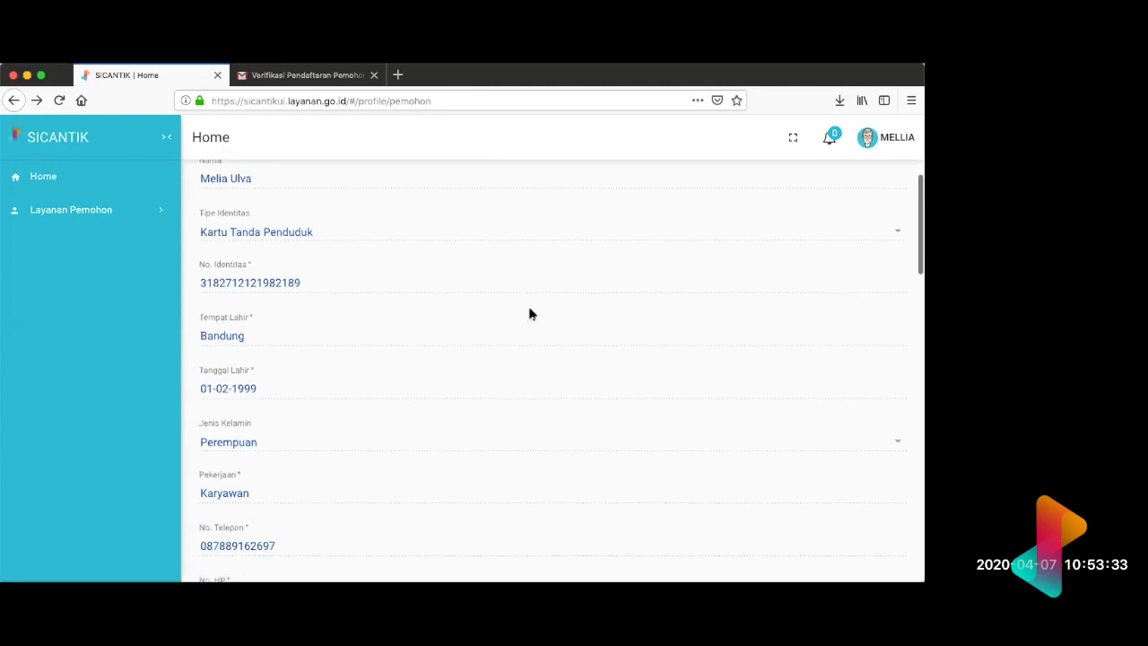
scroll(529, 314, down, 5)
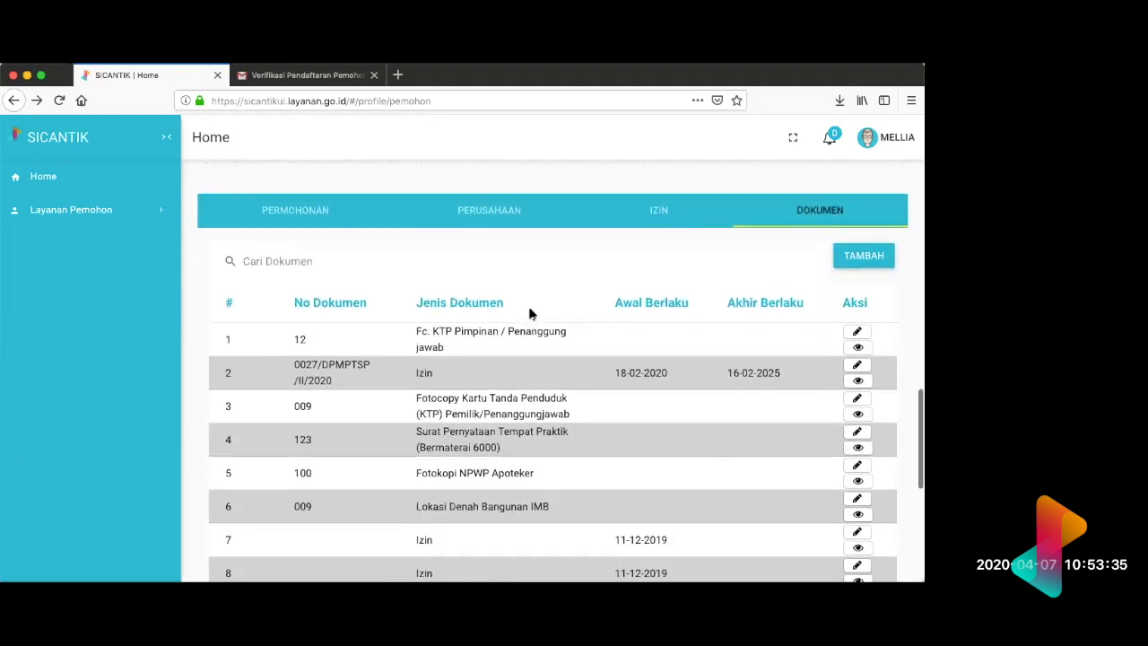
scroll(529, 313, up, 1)
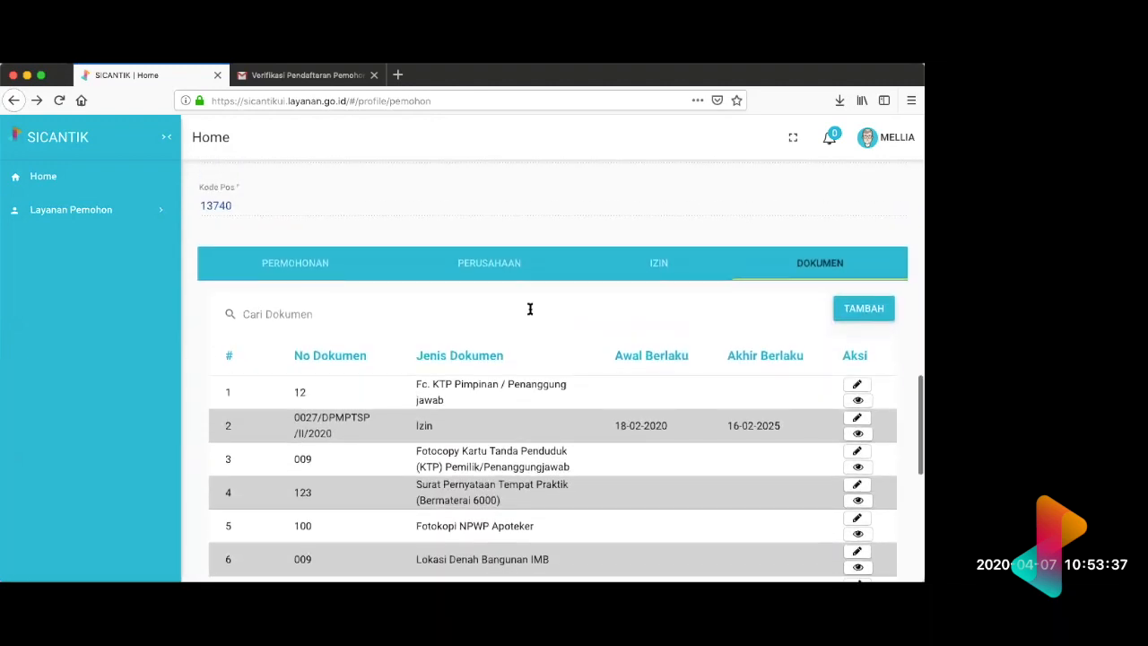
scroll(529, 310, up, 9)
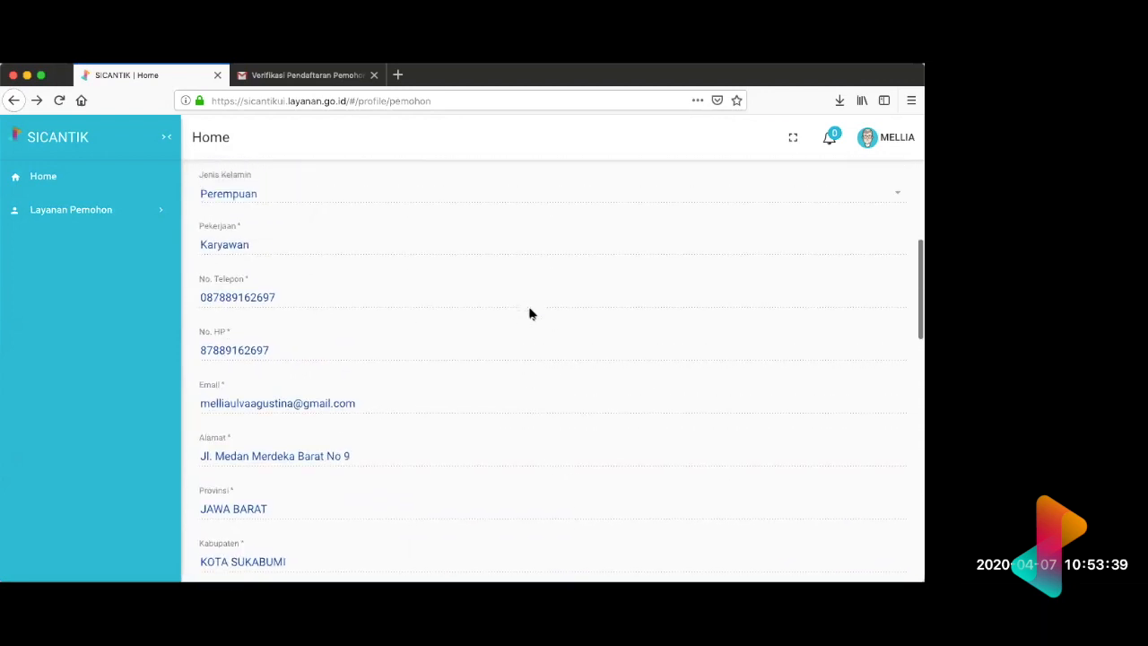
scroll(529, 313, up, 1)
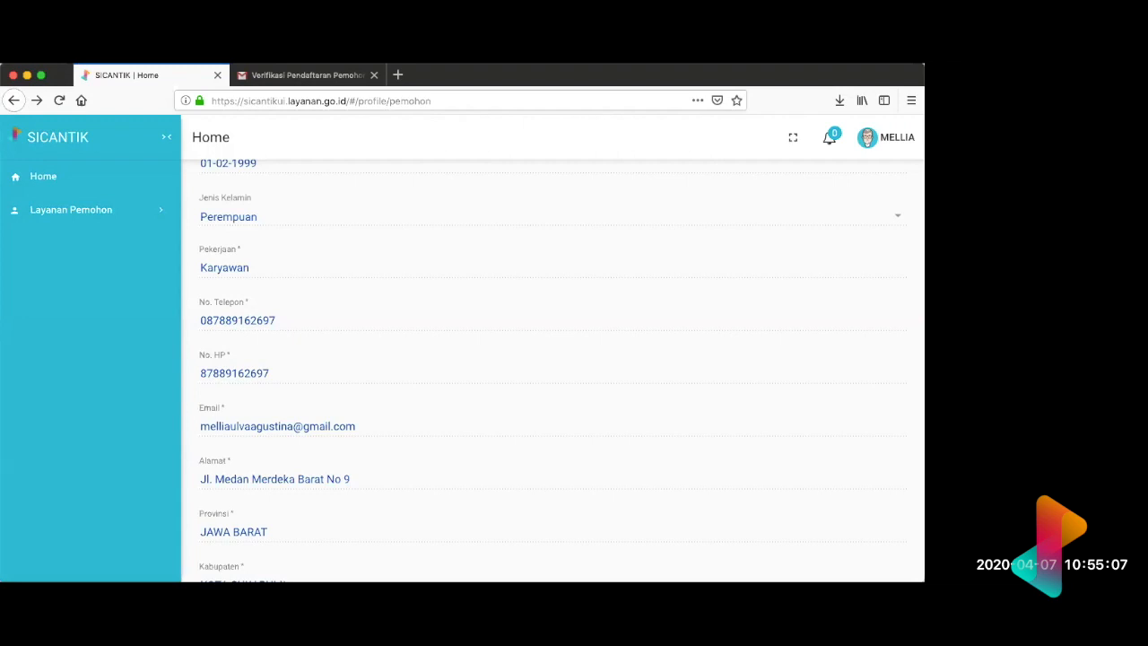
scroll(446, 261, down, 5)
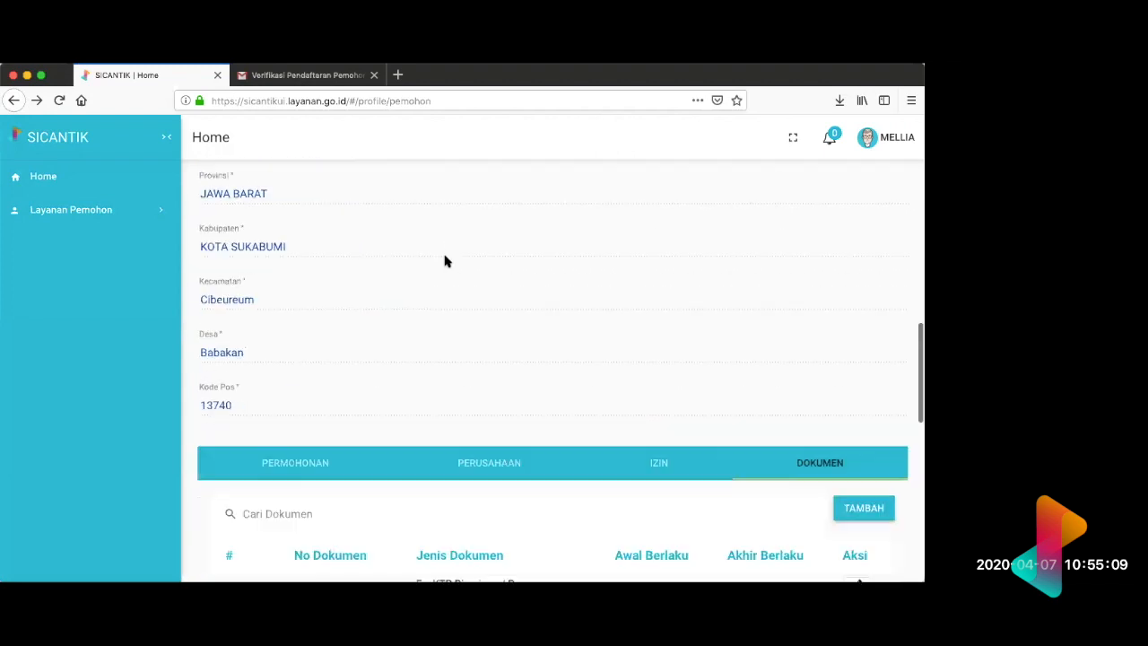
scroll(446, 261, down, 3)
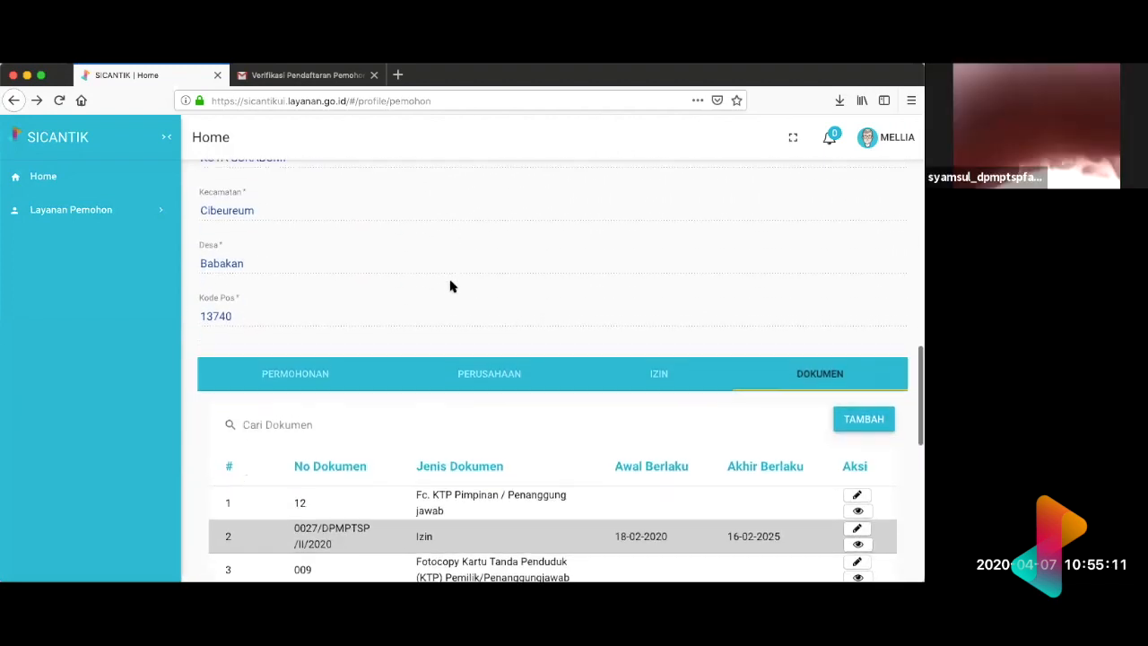
scroll(452, 286, up, 5)
scroll(451, 286, up, 6)
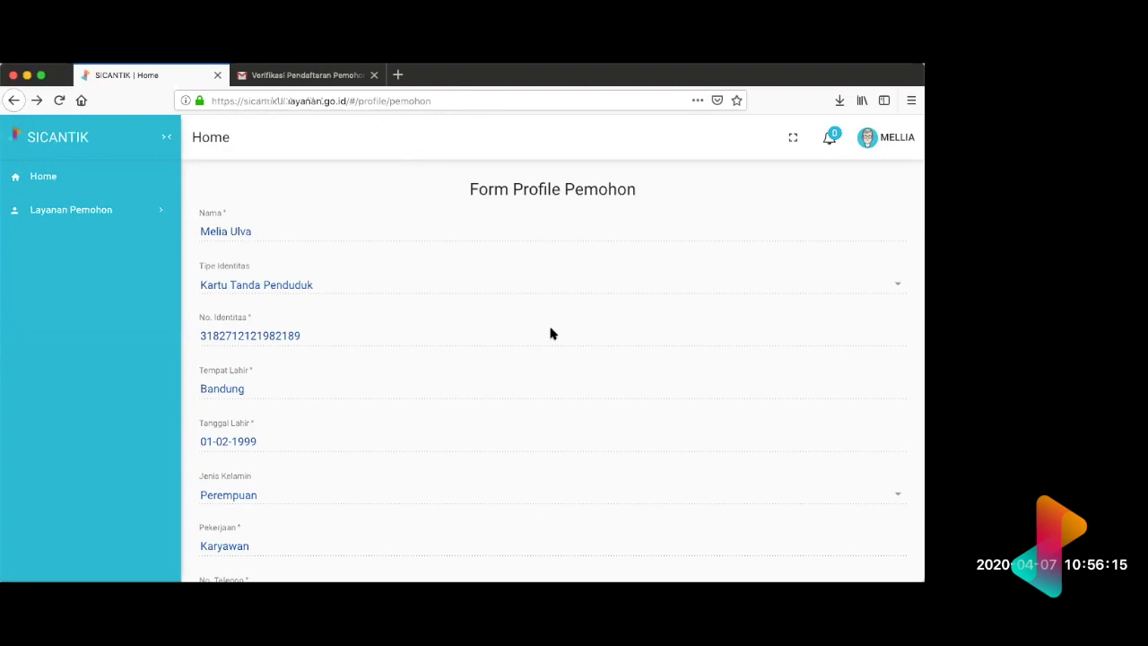
scroll(551, 334, down, 15)
scroll(551, 334, up, 10)
scroll(550, 334, down, 3)
scroll(550, 334, down, 4)
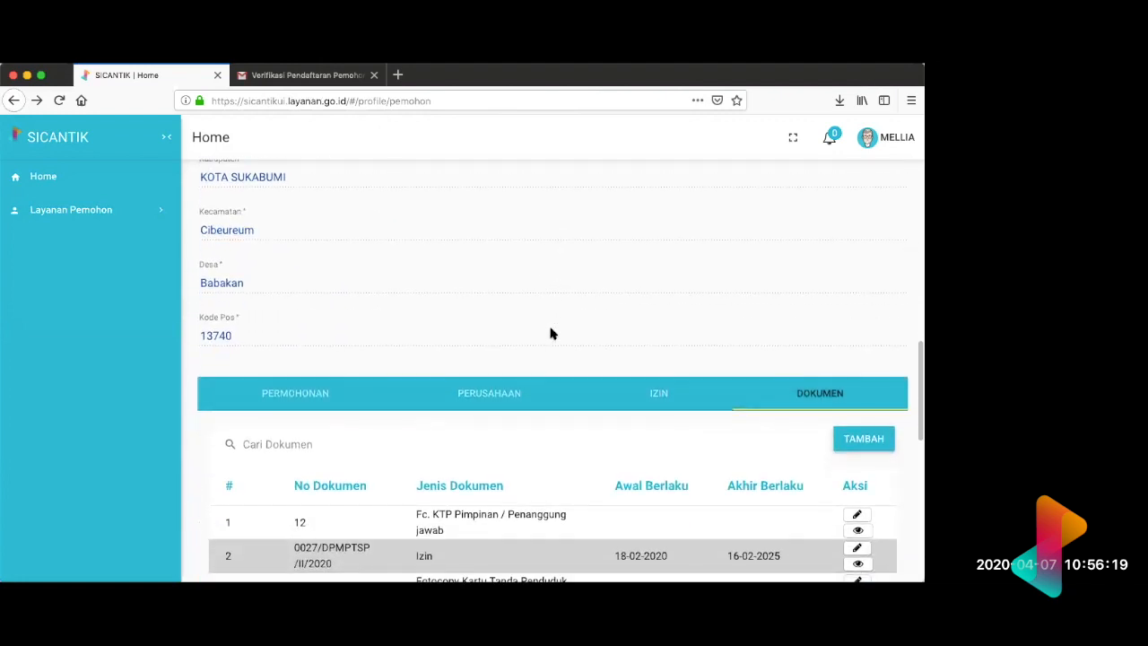
scroll(551, 334, down, 1)
scroll(551, 333, down, 1)
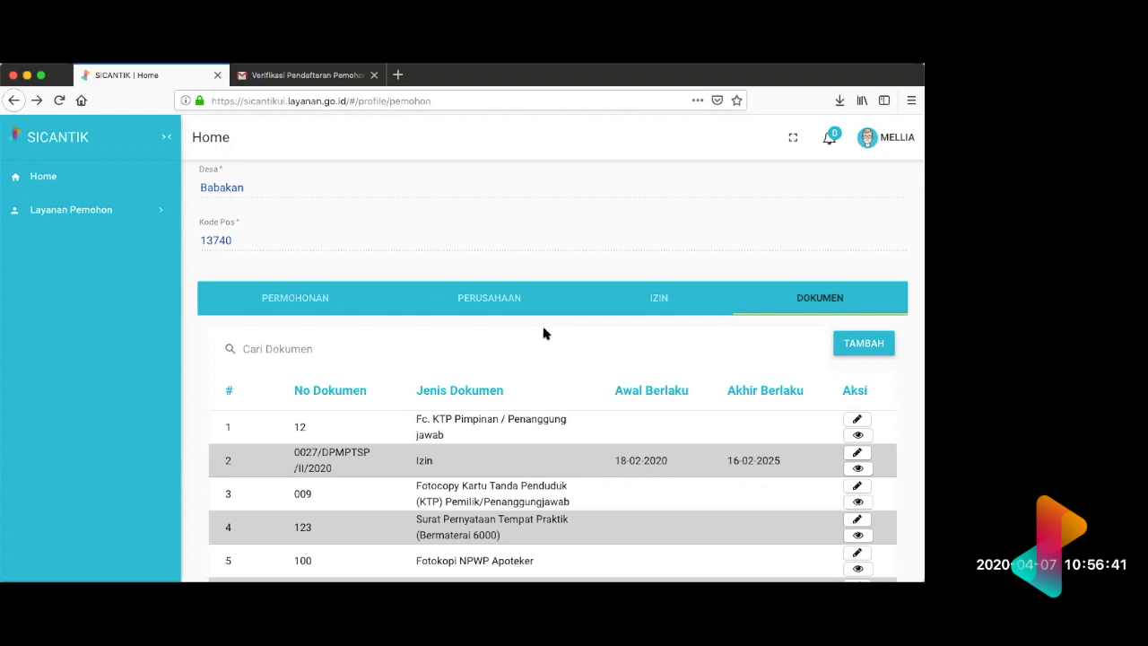
Step: Show the applicant's Permohonan list in the profile to view the submitted permit applications
click(350, 296)
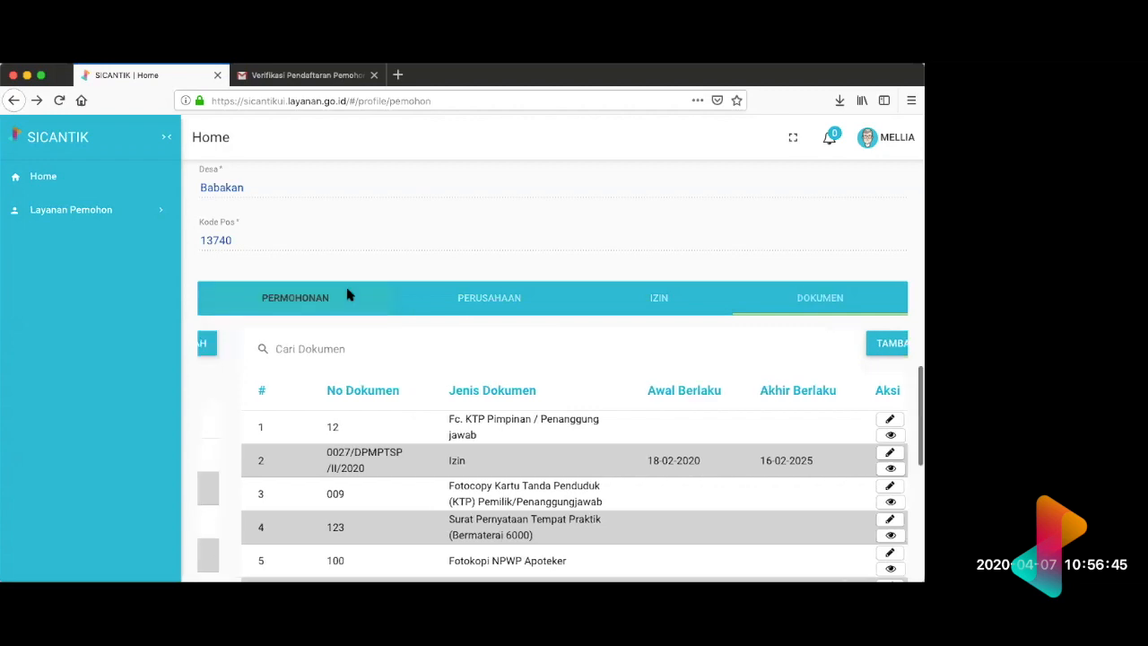
scroll(517, 362, up, 5)
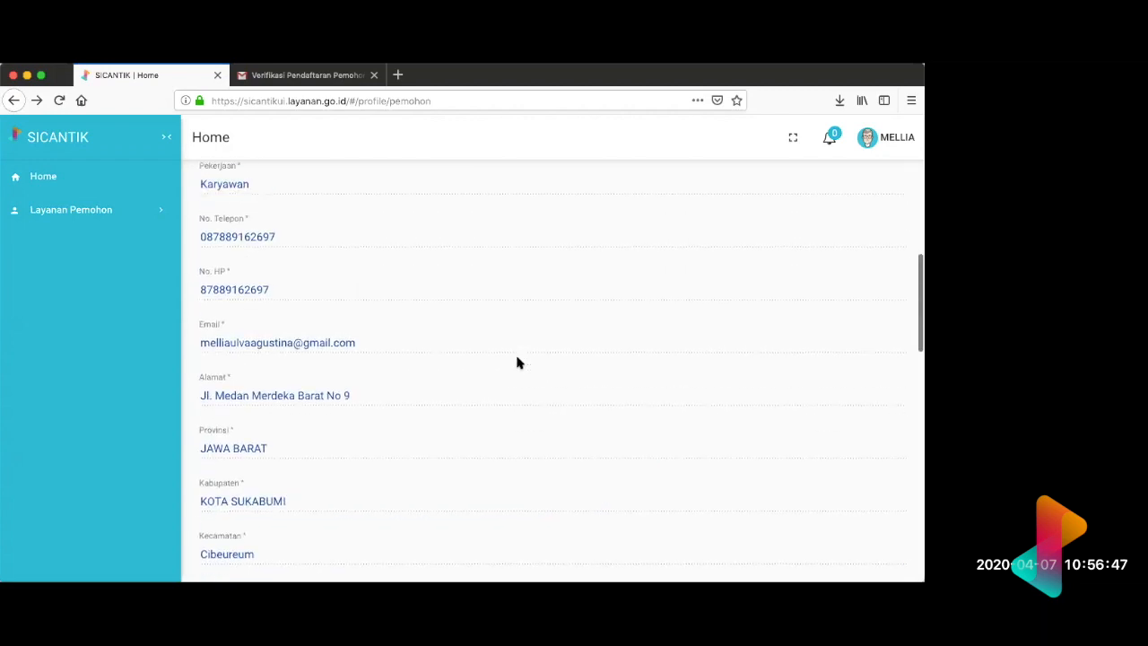
scroll(539, 368, down, 7)
scroll(692, 344, up, 2)
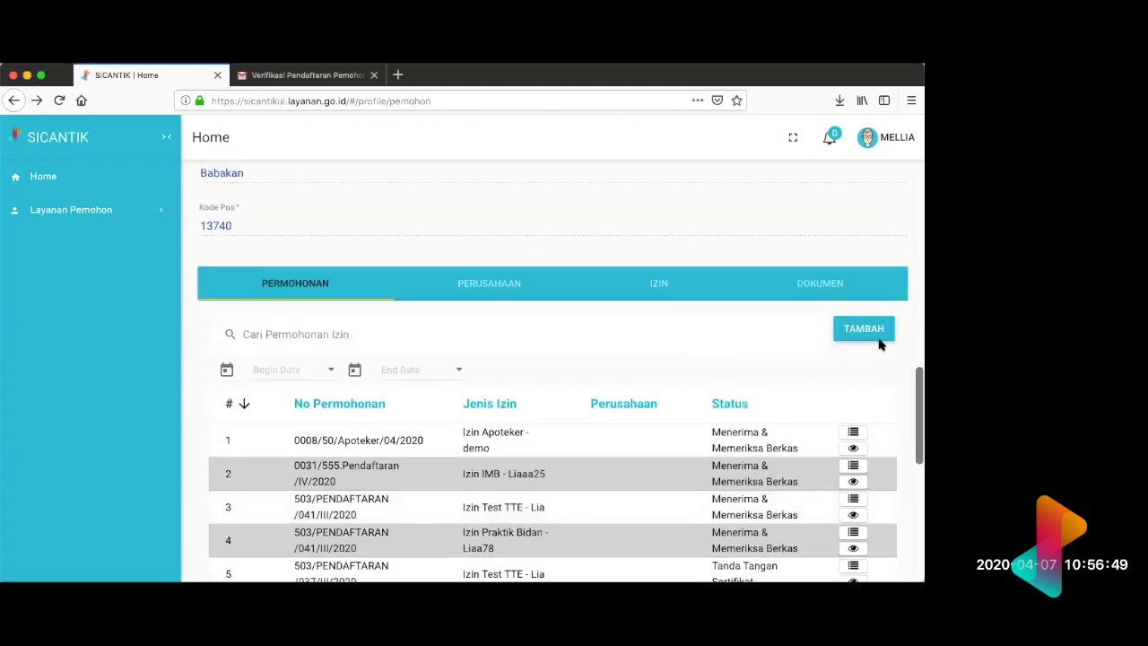
Step: Start a new permit application from the Permohonan list and set Tipe Pemohon to Perorangan
click(867, 328)
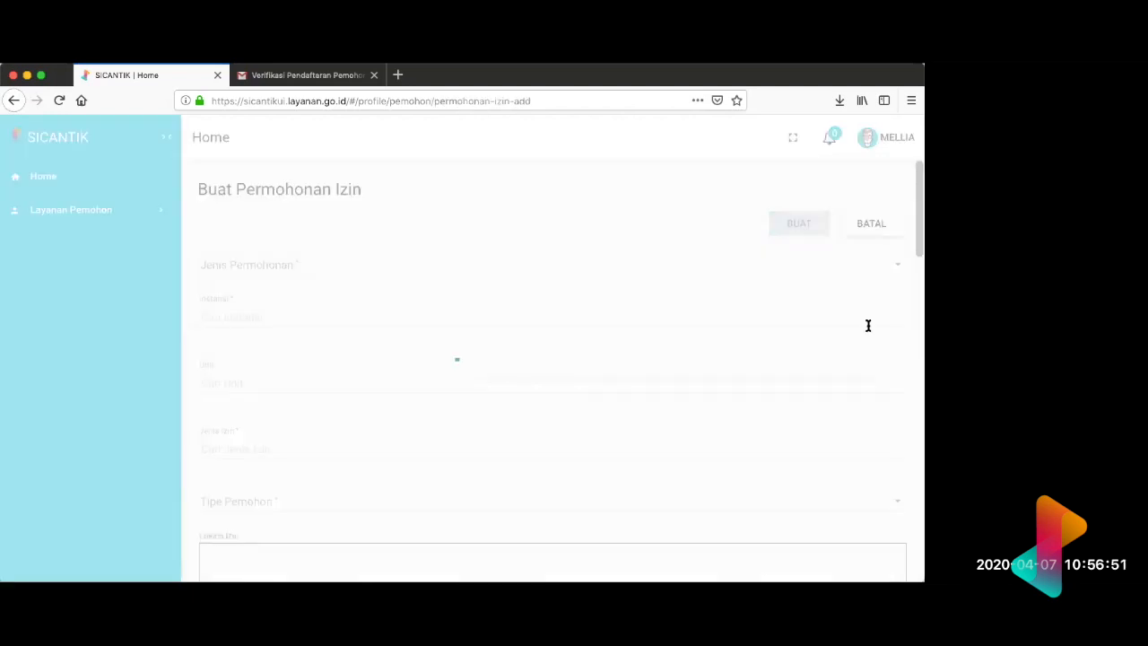
scroll(295, 305, down, 1)
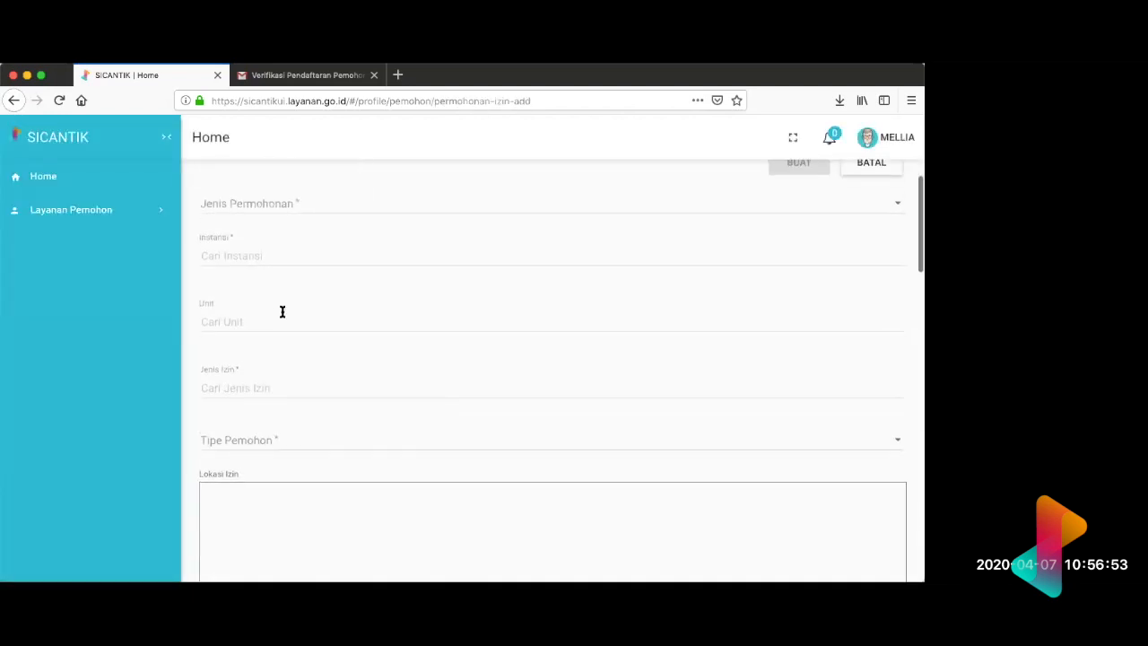
click(274, 443)
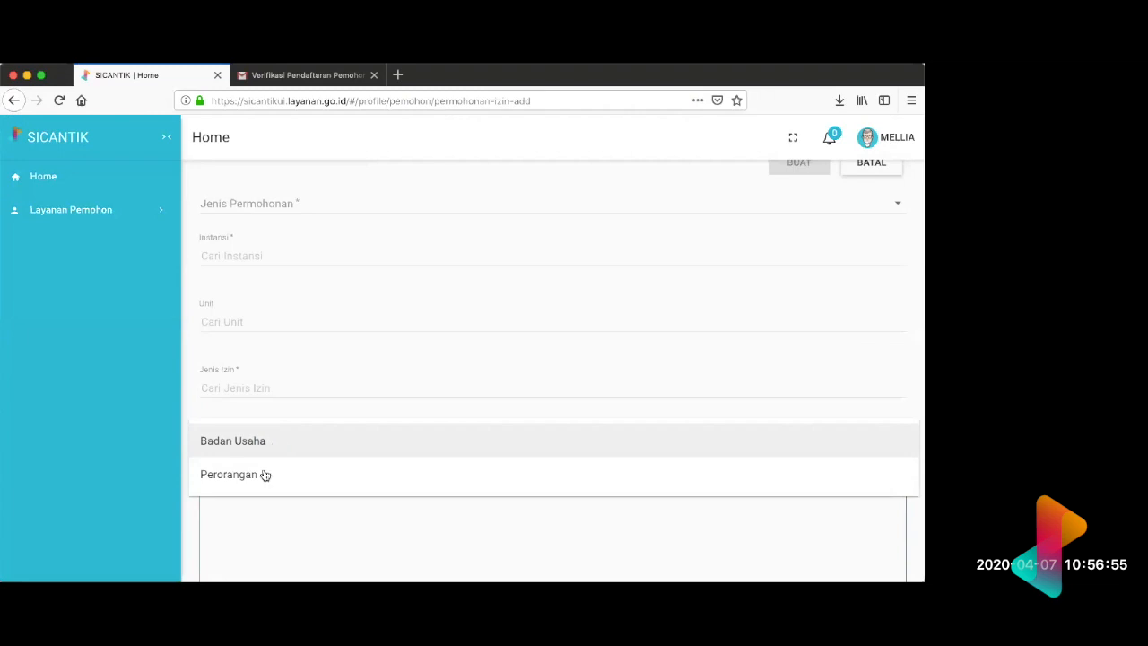
click(261, 478)
scroll(290, 406, up, 2)
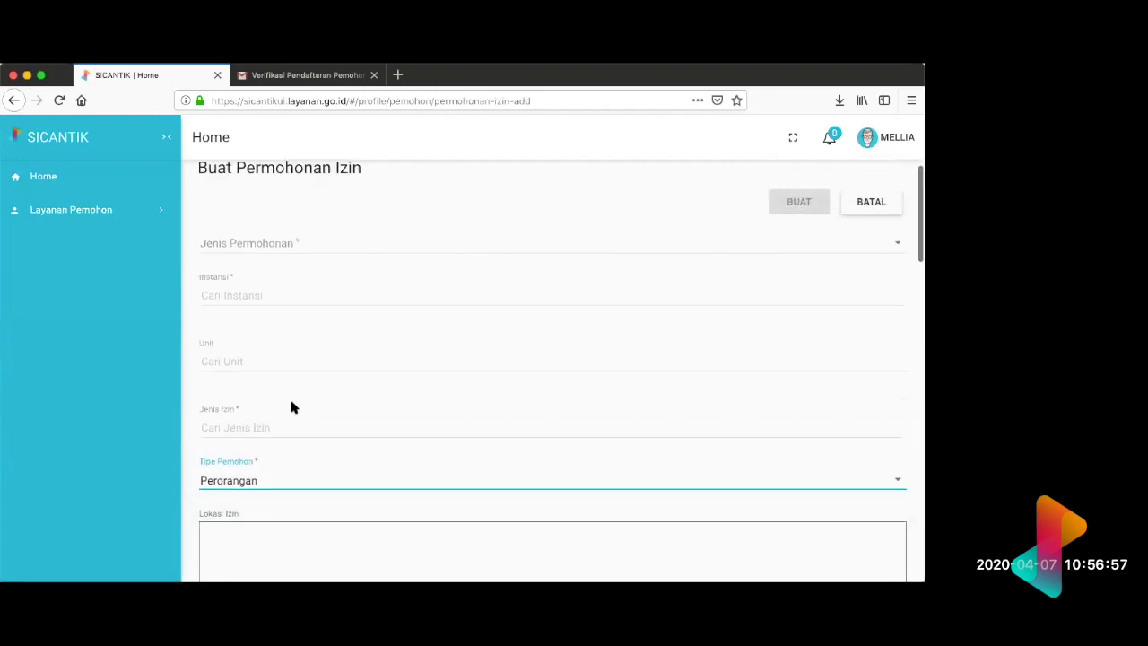
Step: Review the blank Buat Permohonan Izin fields and the prefilled applicant data in the Pemohon section beneath them
scroll(292, 407, down, 10)
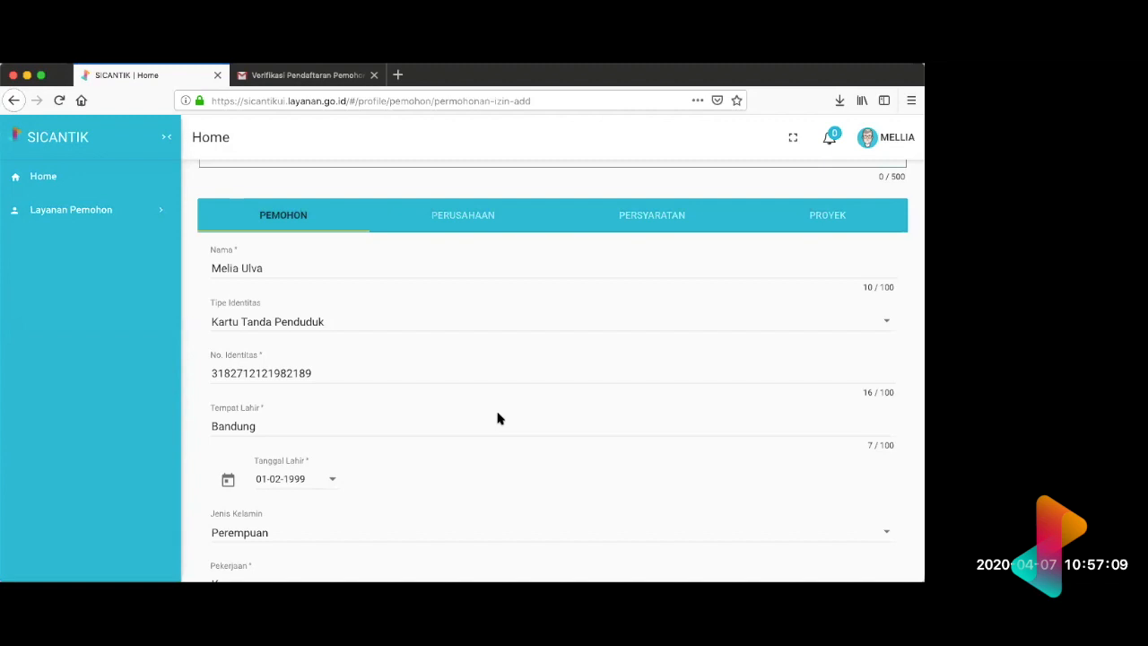
scroll(499, 419, up, 5)
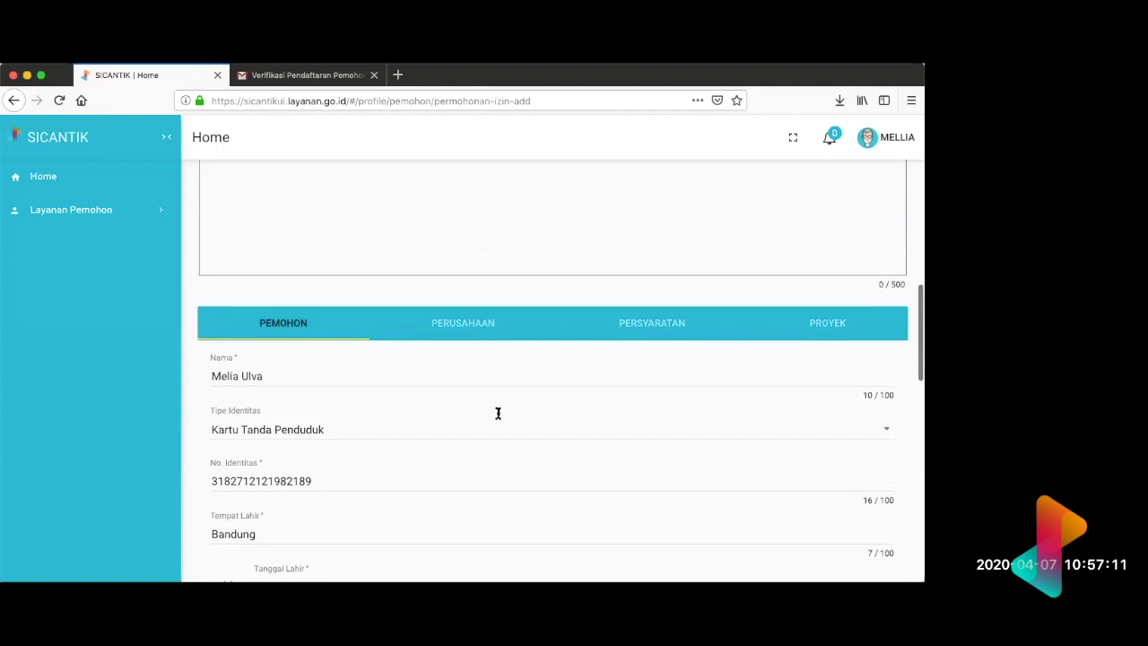
scroll(497, 413, up, 2)
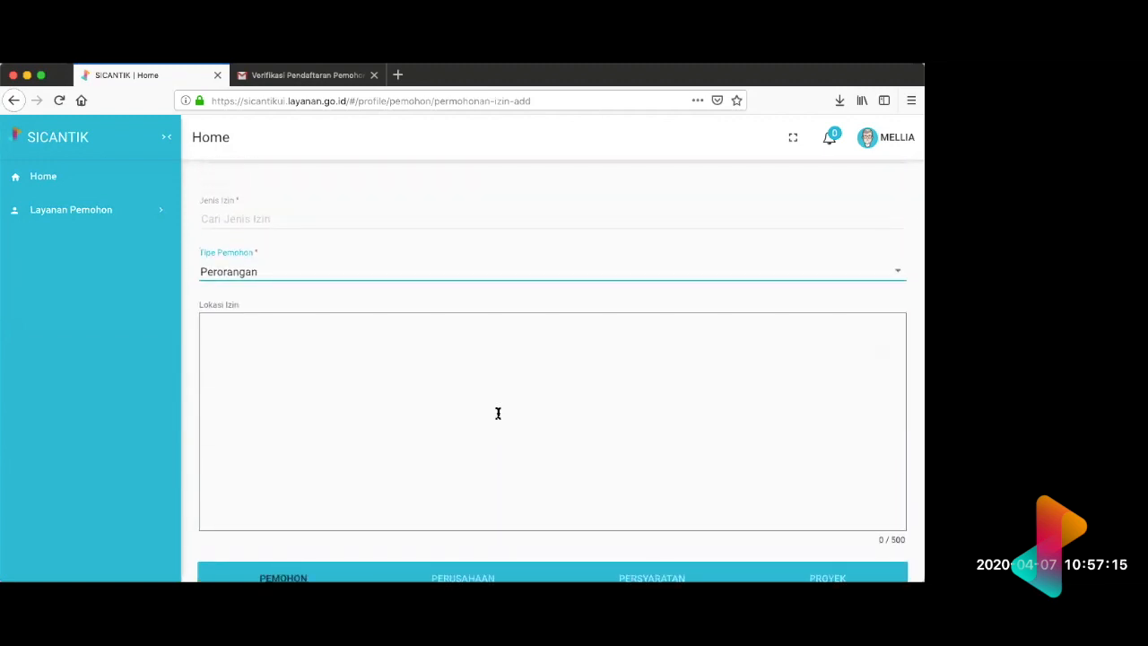
scroll(498, 413, up, 5)
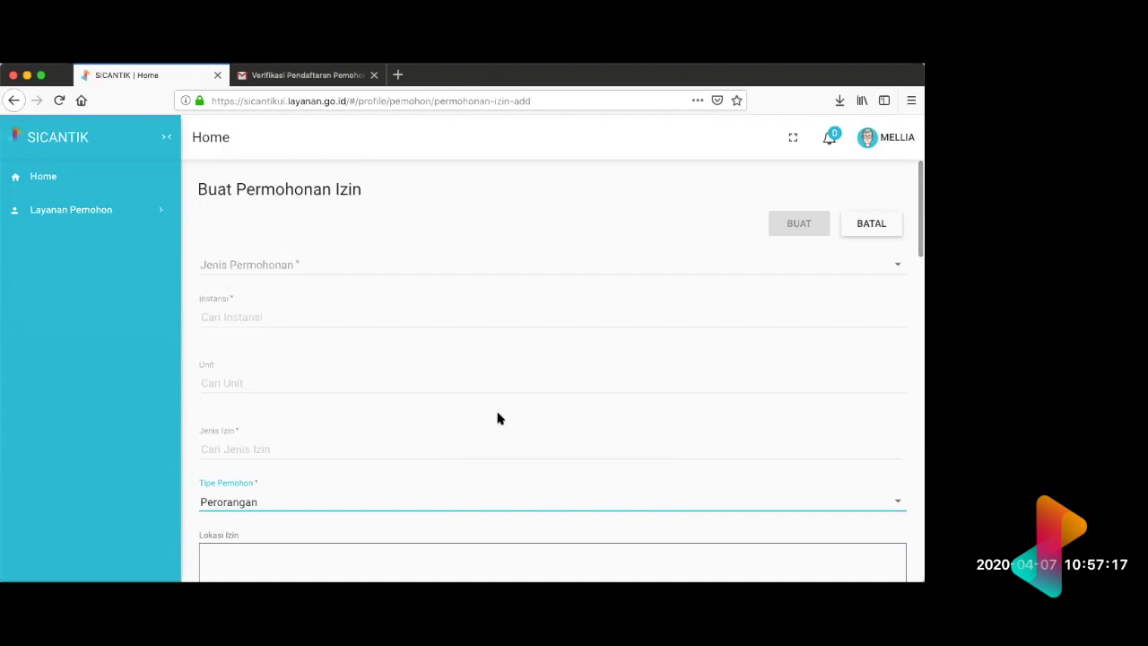
scroll(498, 418, down, 5)
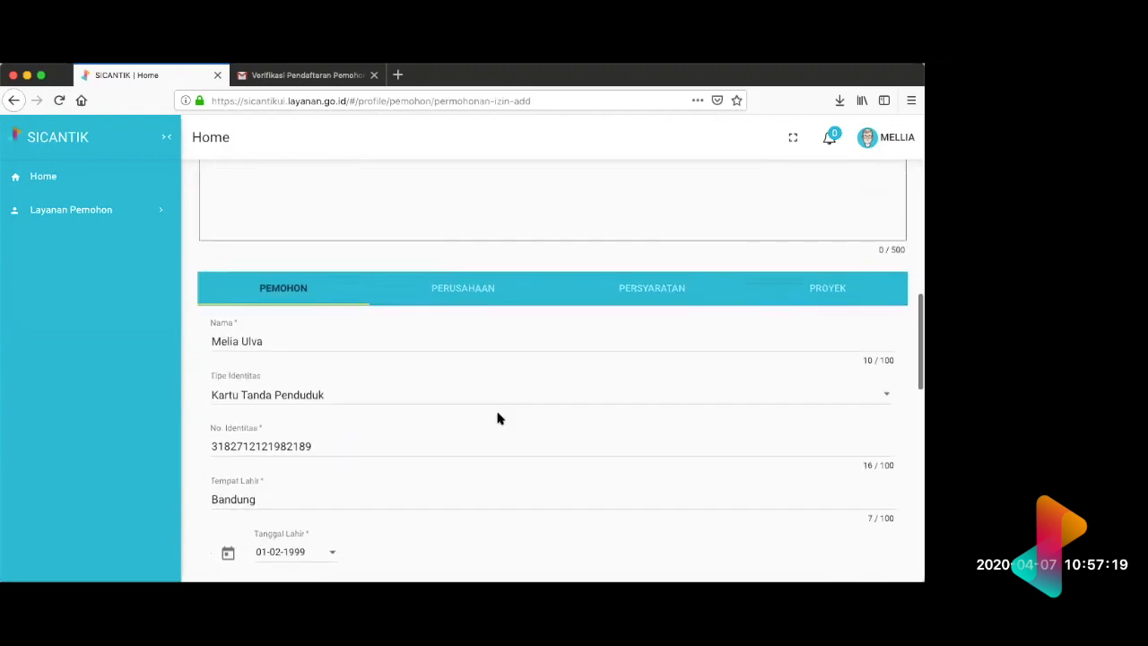
scroll(498, 418, up, 5)
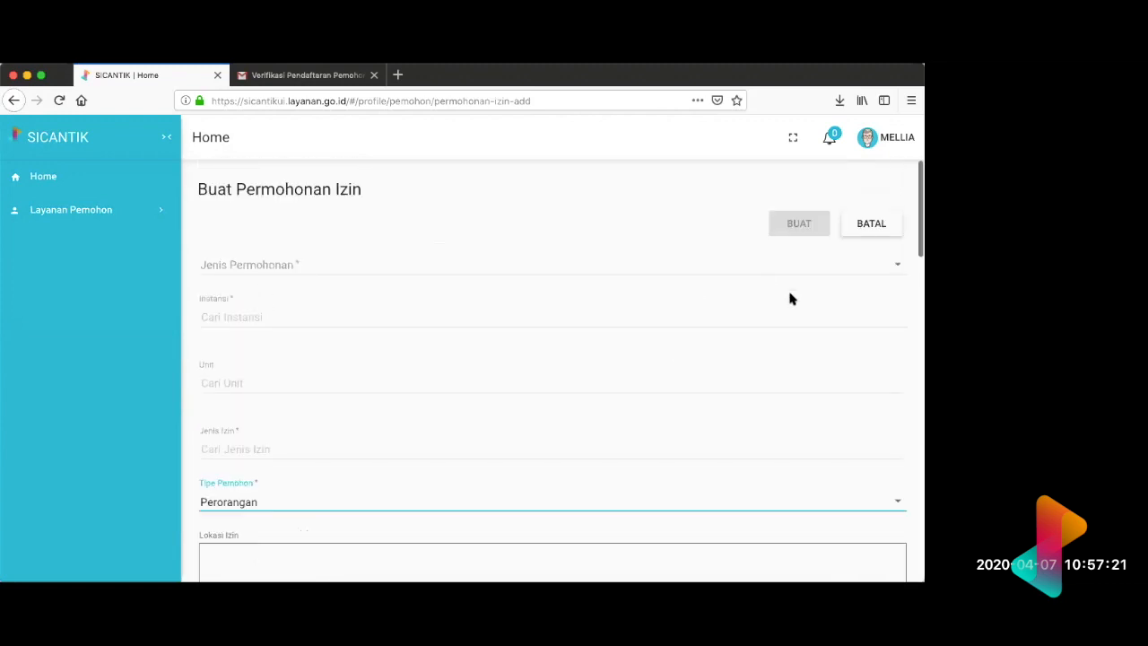
scroll(766, 336, down, 3)
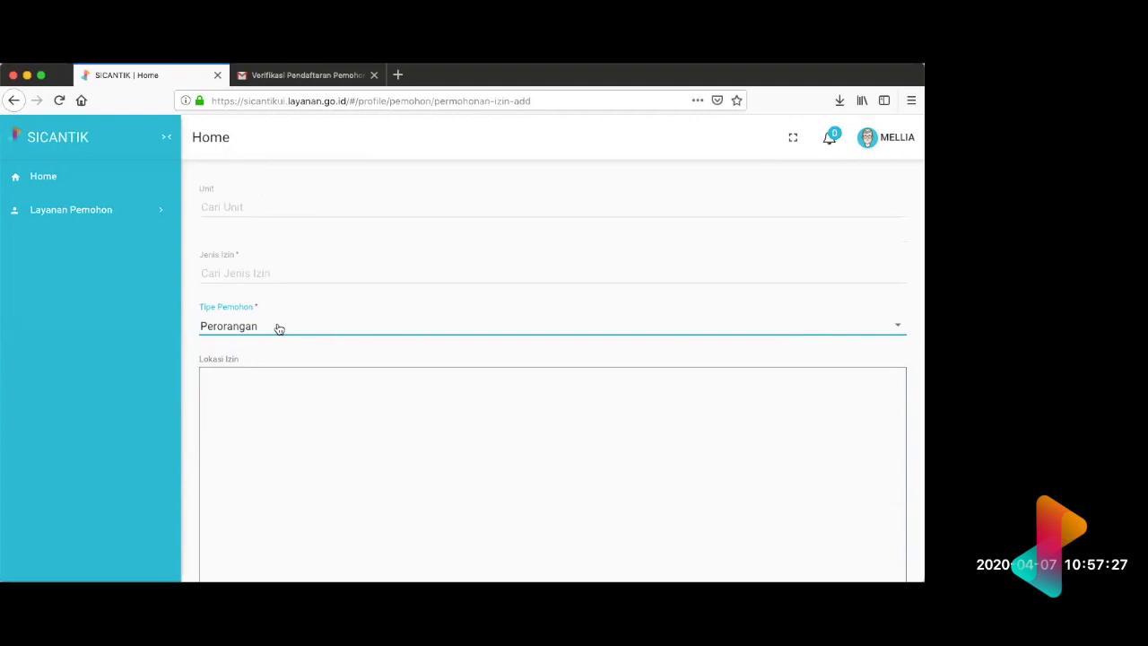
scroll(278, 328, down, 5)
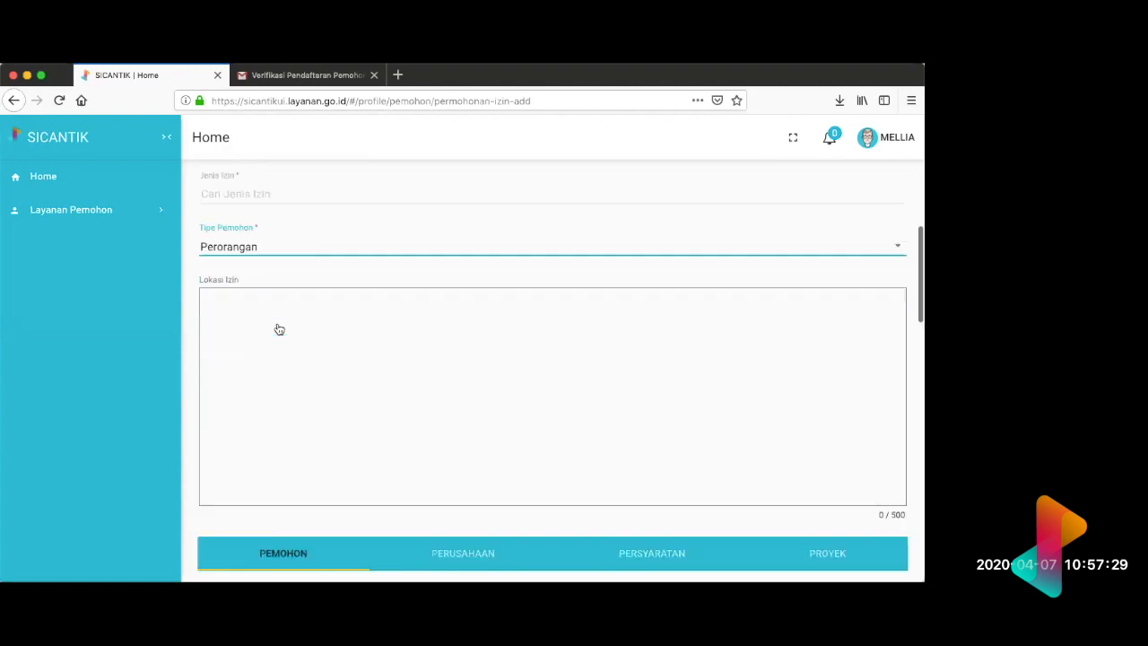
scroll(277, 324, down, 2)
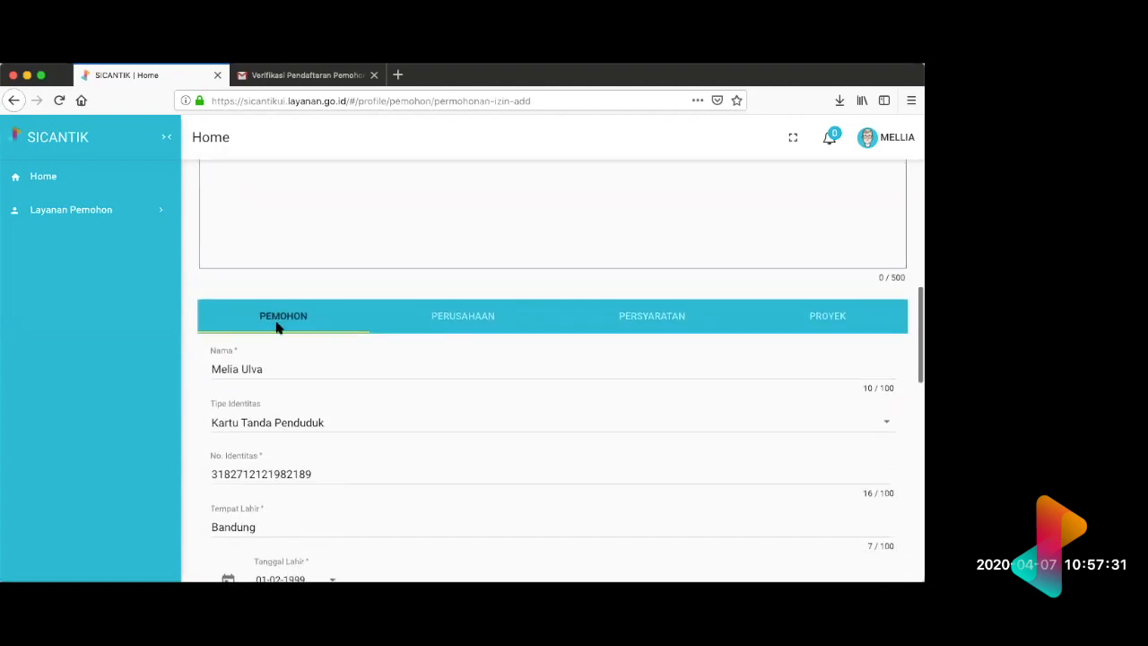
scroll(278, 324, up, 10)
scroll(277, 325, down, 2)
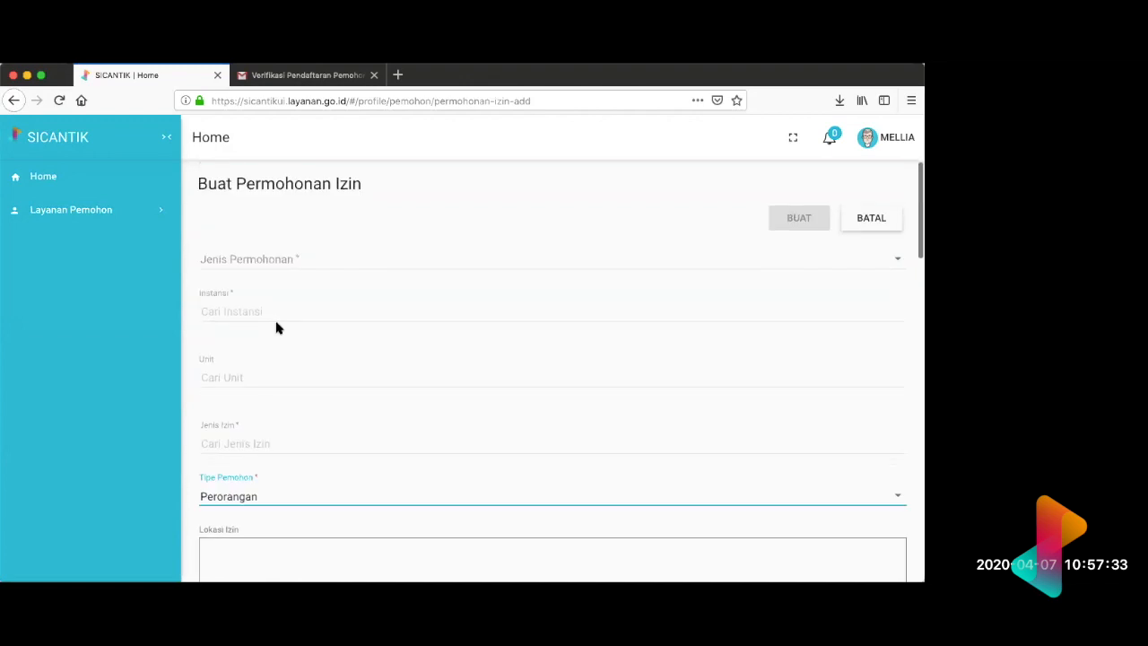
scroll(778, 290, up, 2)
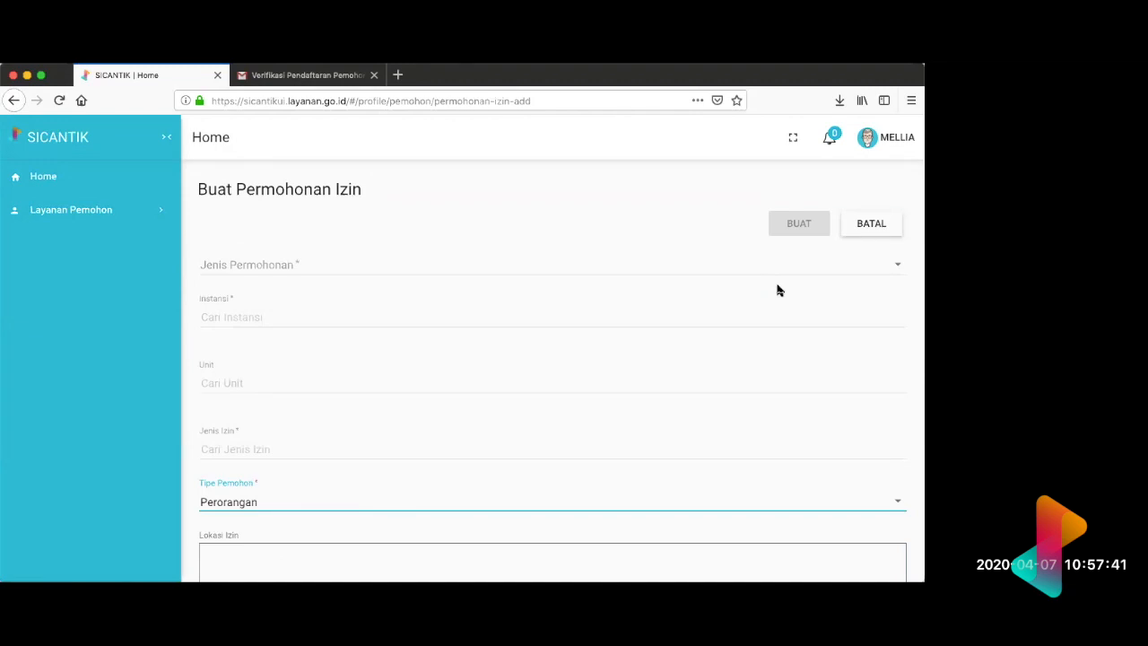
scroll(778, 289, down, 10)
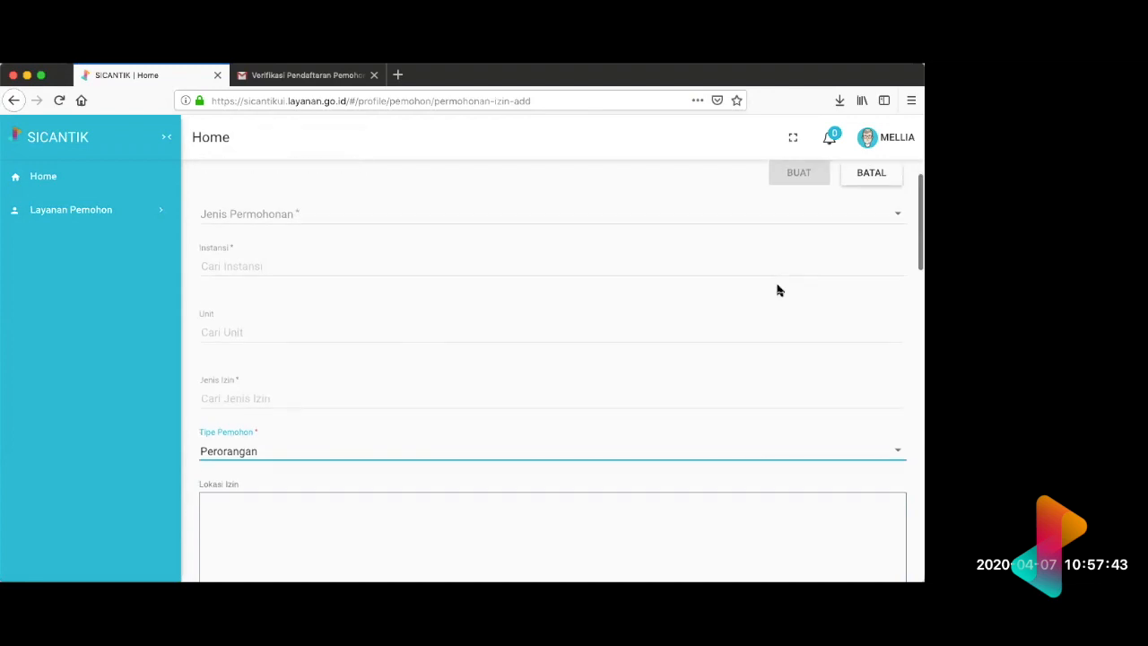
scroll(778, 287, up, 5)
scroll(777, 287, down, 2)
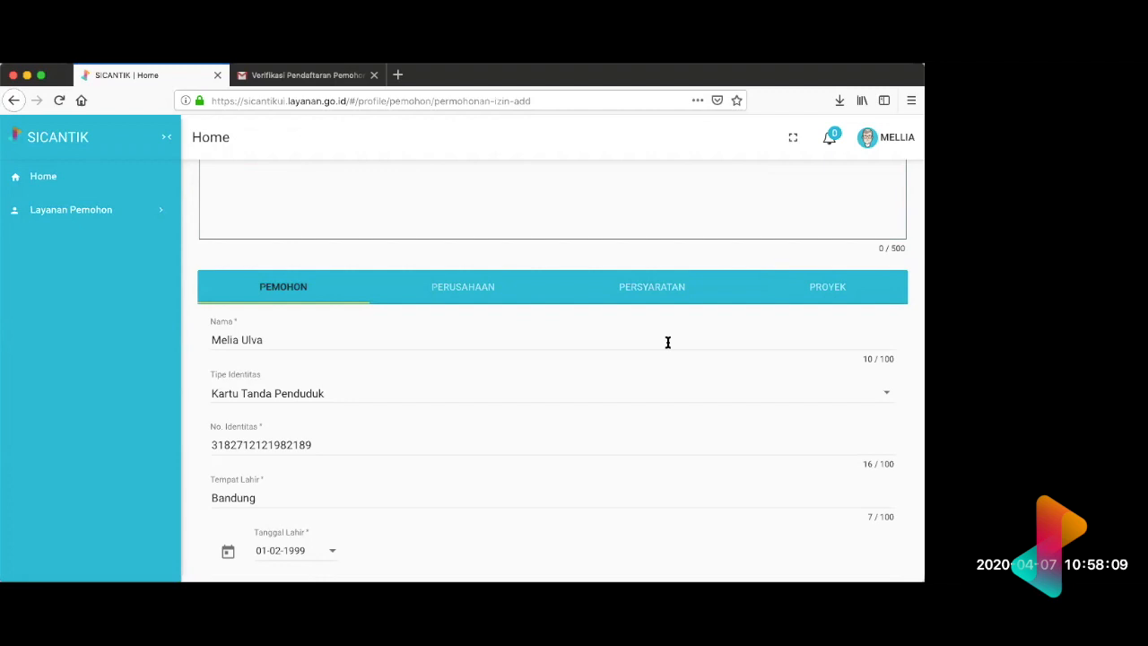
scroll(666, 341, up, 5)
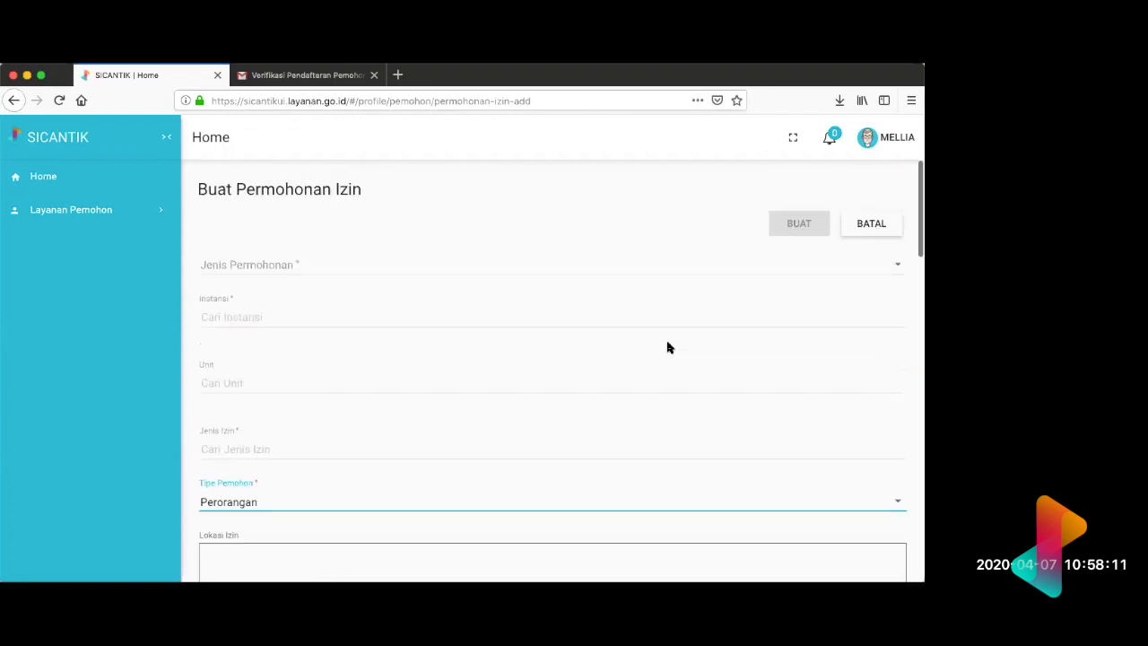
scroll(641, 337, down, 1)
Step: Return to Profil dan Permohonan without creating the application, and view the process stages of the Izin Apoteker - demo application
click(161, 212)
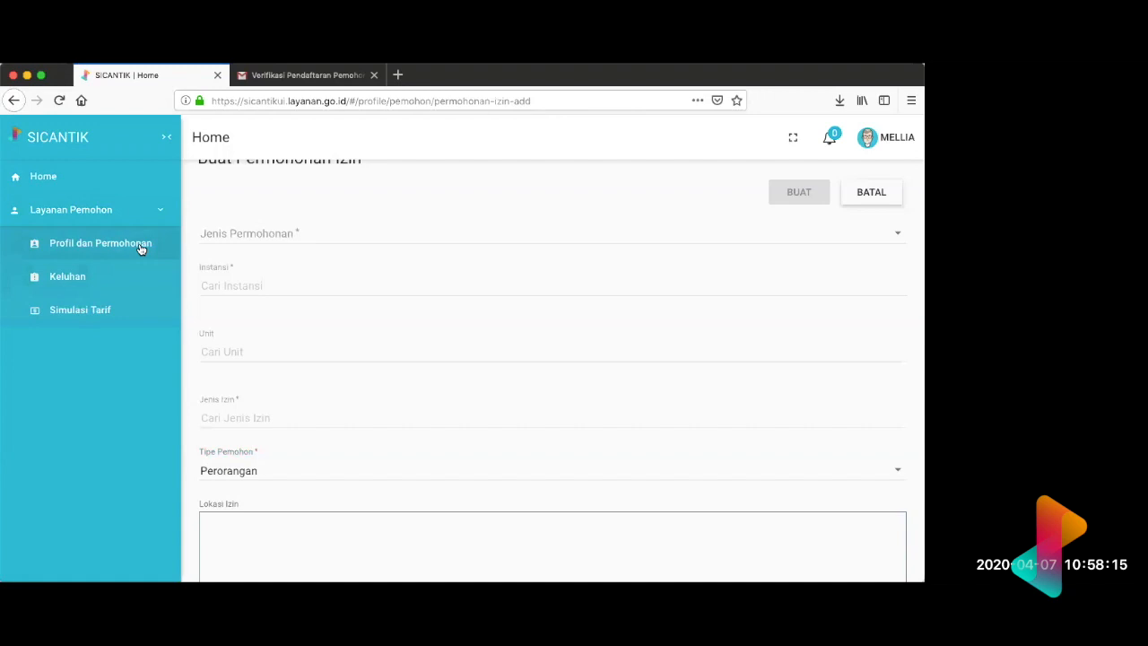
click(141, 248)
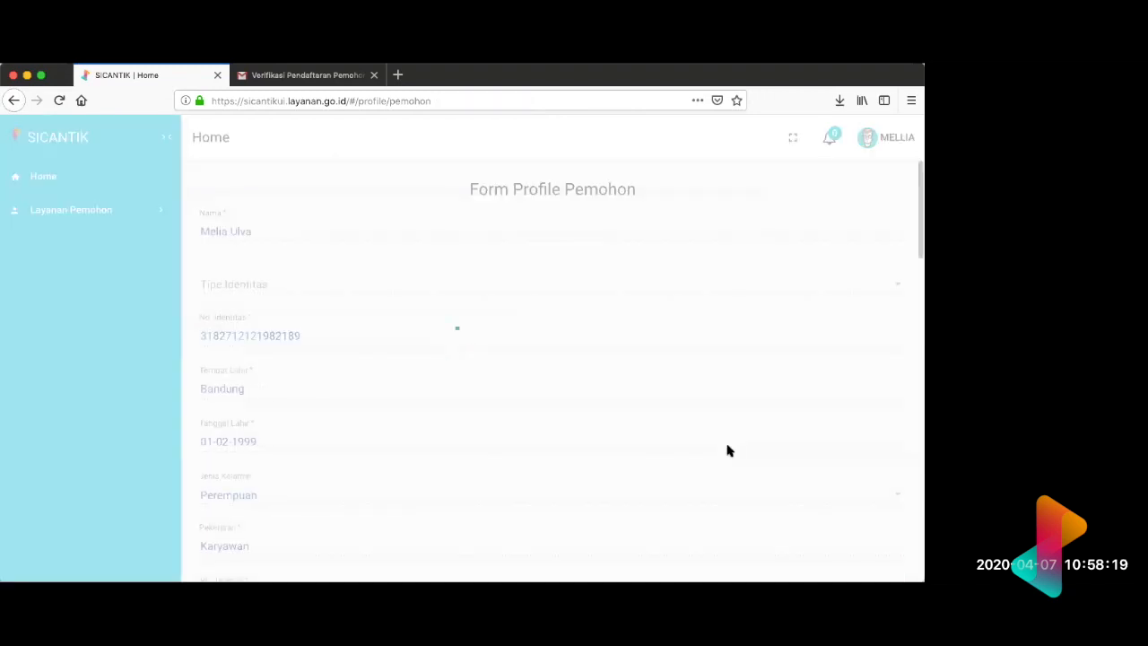
scroll(728, 450, down, 15)
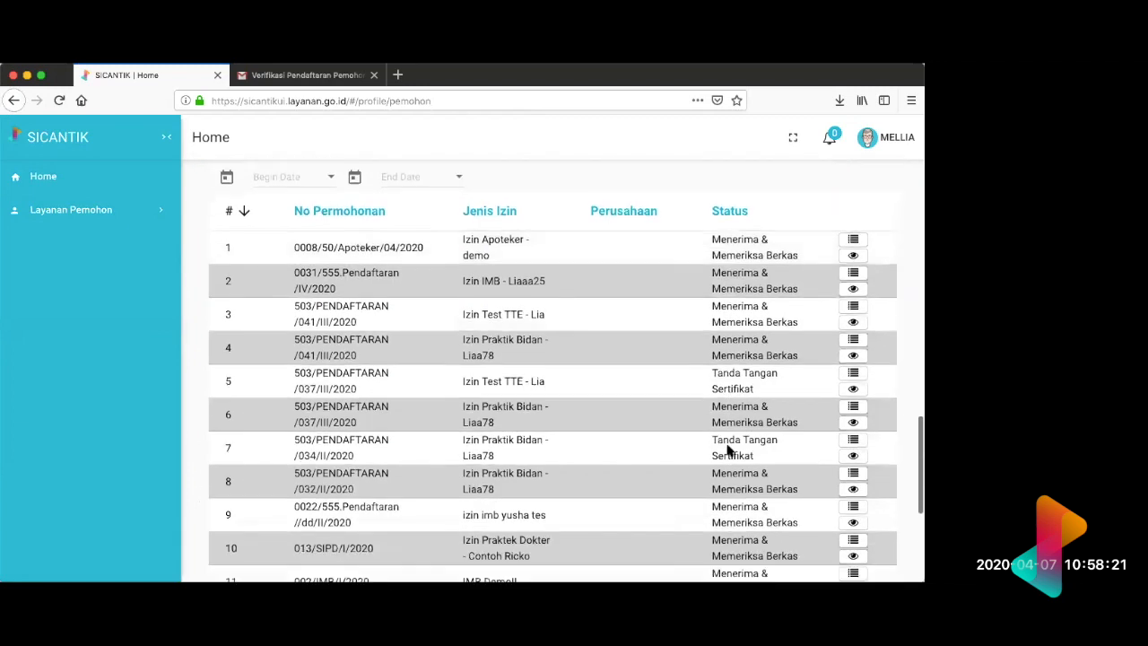
scroll(725, 443, up, 2)
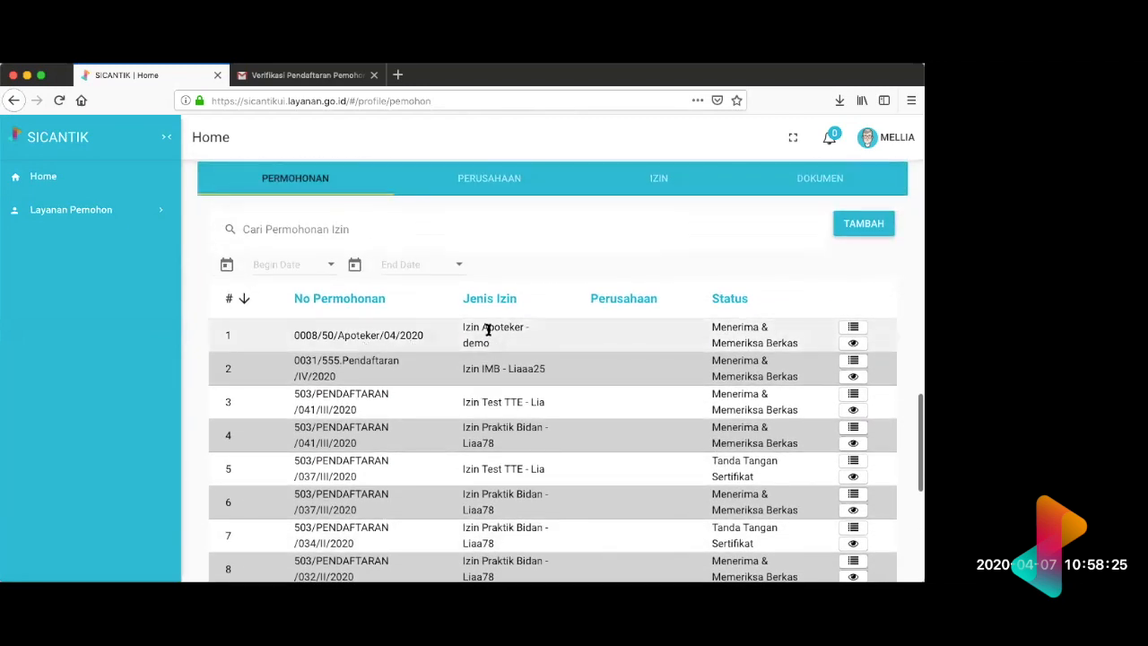
click(853, 330)
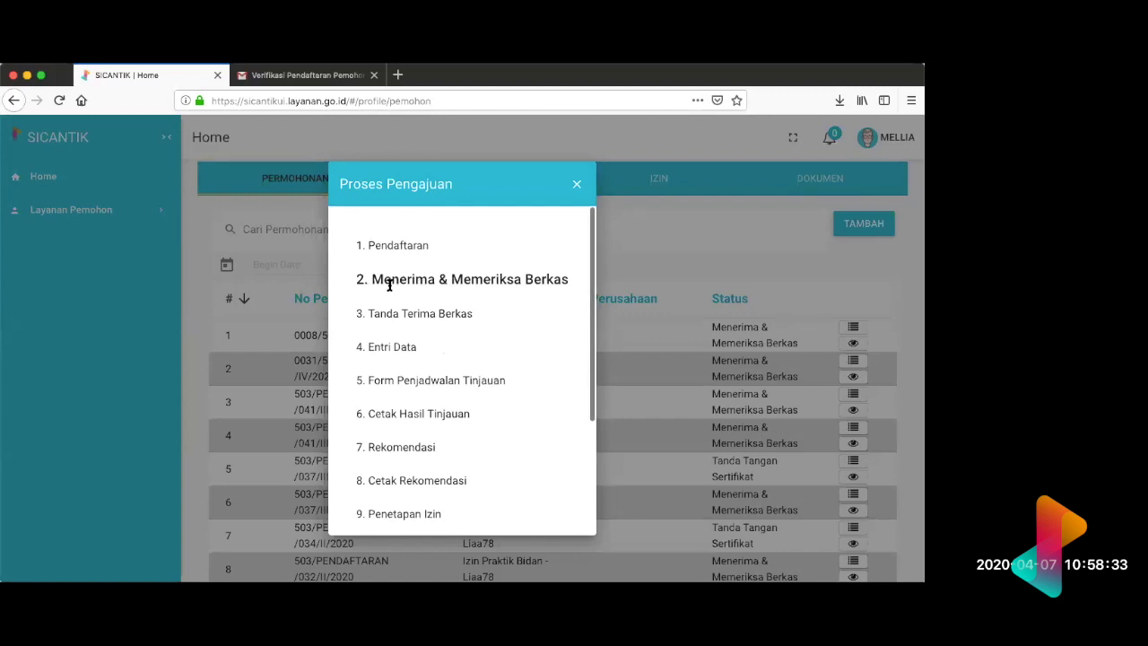
click(578, 185)
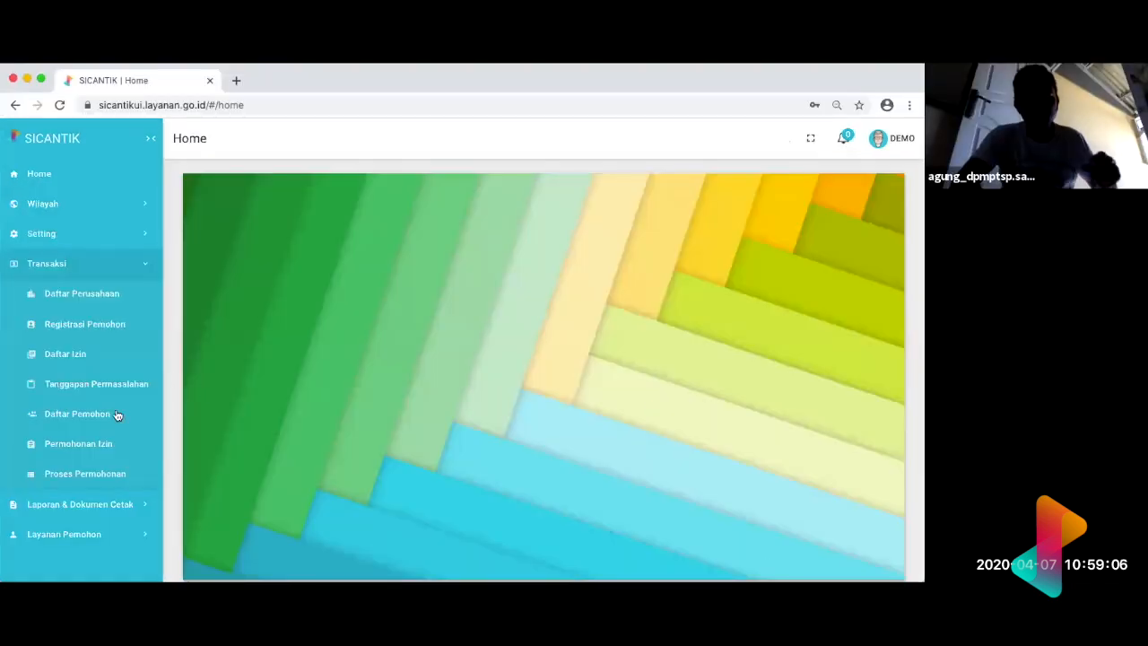
Step: Switch to the officer's browser window and advance the Izin Apoteker - demo application from Menerima & Memeriksa Berkas to its next process
click(101, 473)
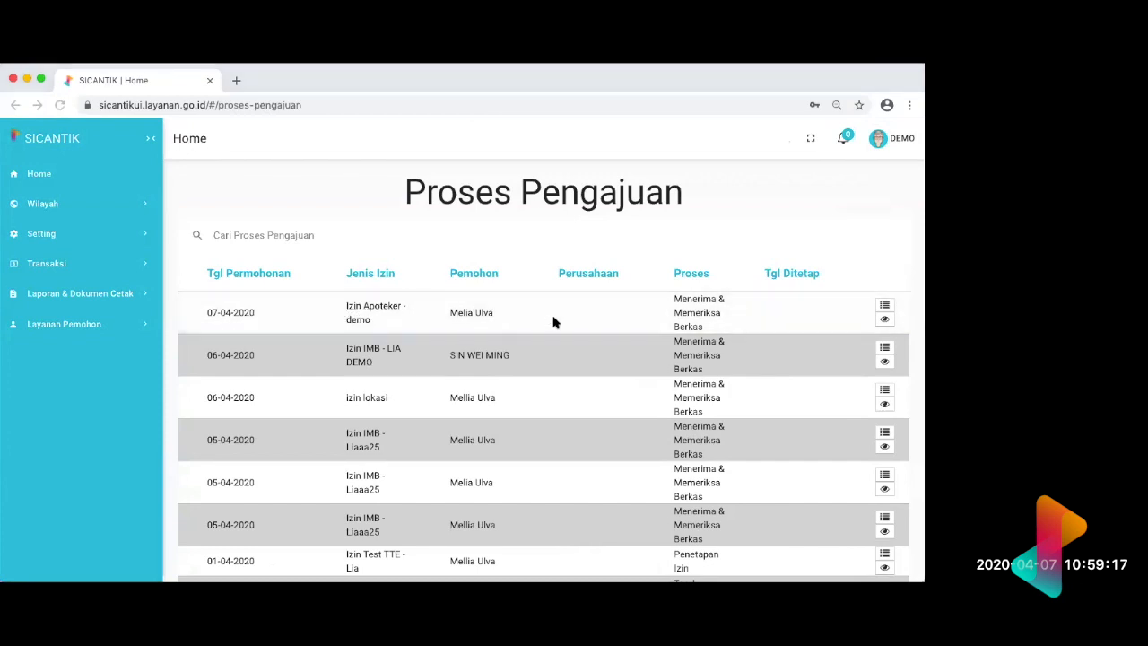
click(885, 307)
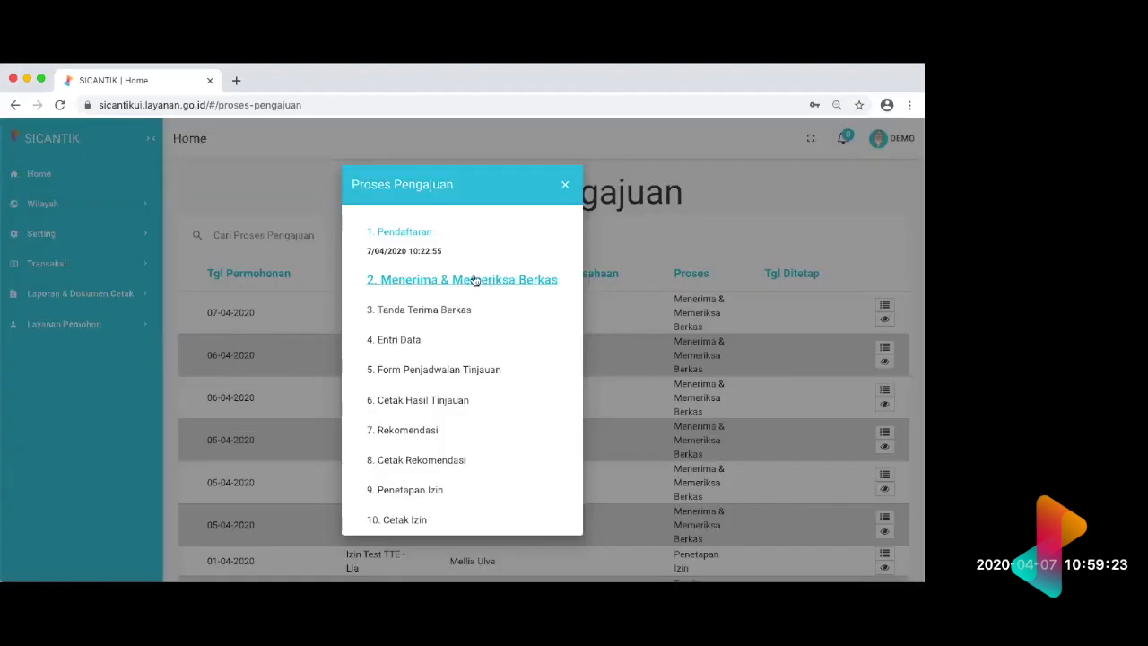
click(477, 279)
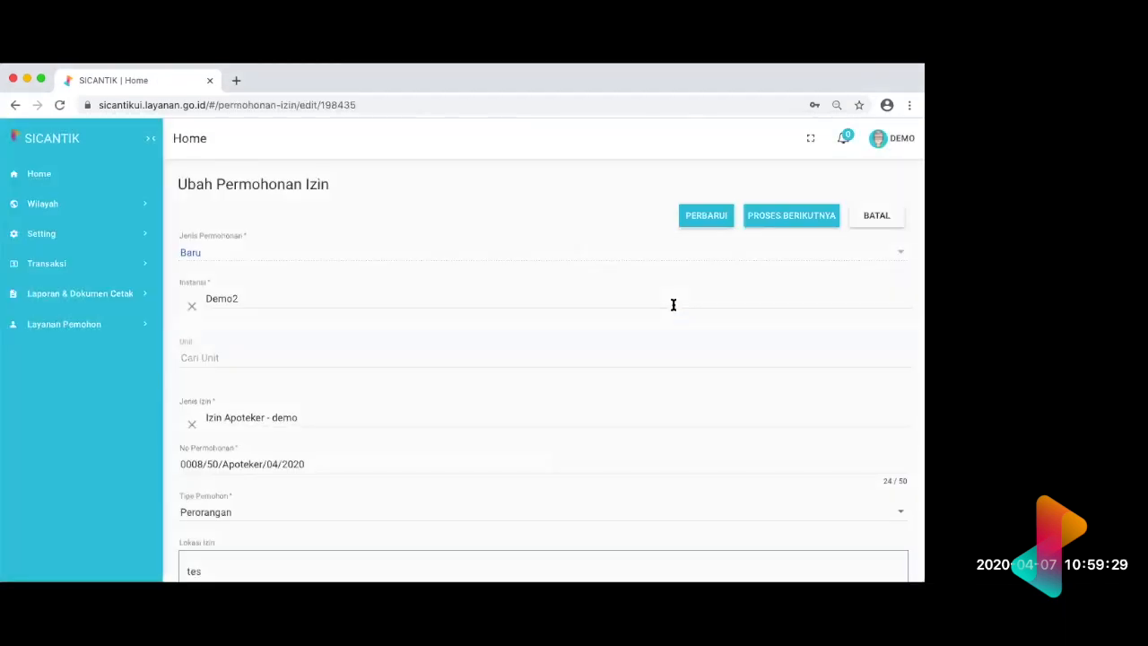
scroll(720, 446, down, 10)
click(779, 518)
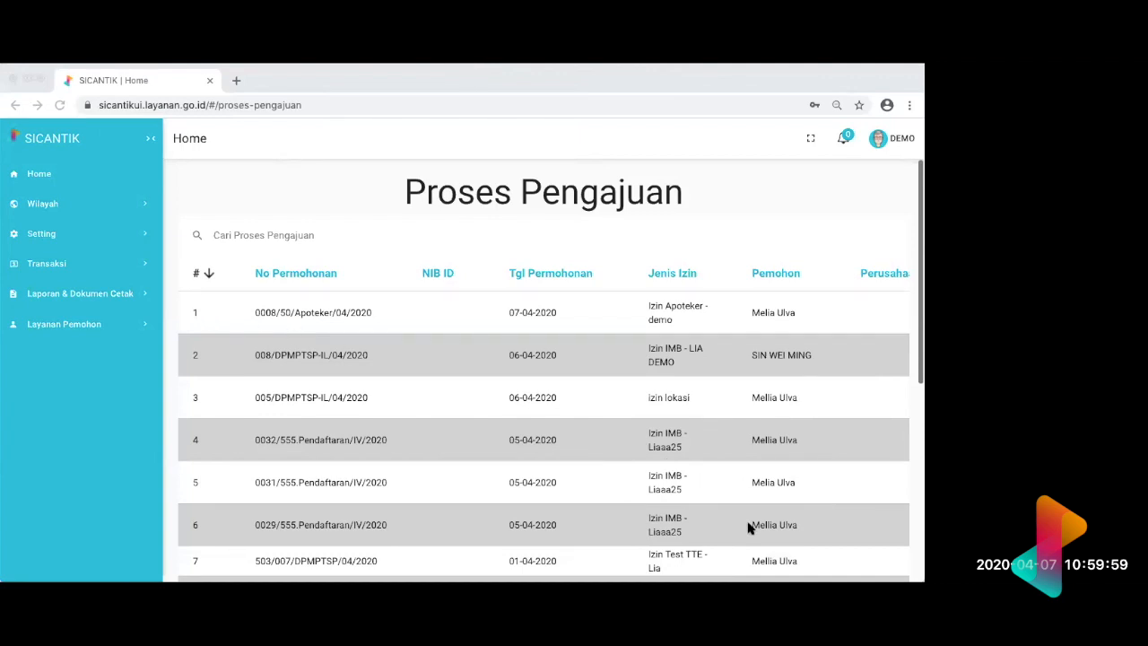
Step: Switch back to the applicant's browser window and check the updated process stages of the Izin Apoteker - demo application
key(super+Tab)
scroll(775, 489, down, 3)
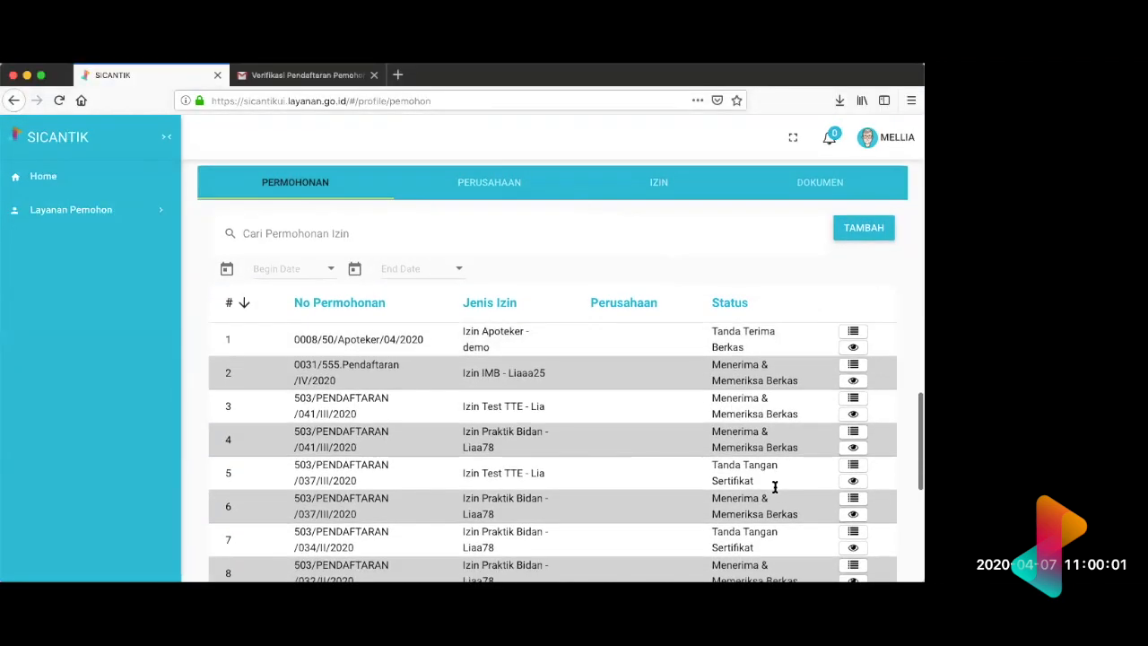
click(854, 332)
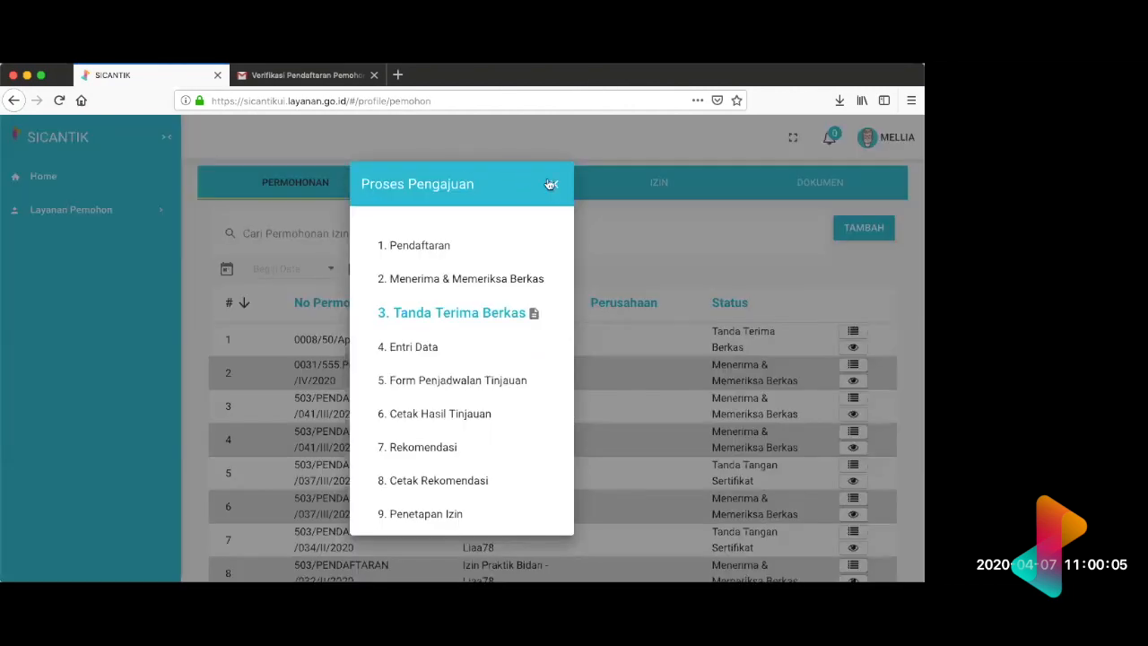
click(552, 184)
click(854, 332)
click(737, 269)
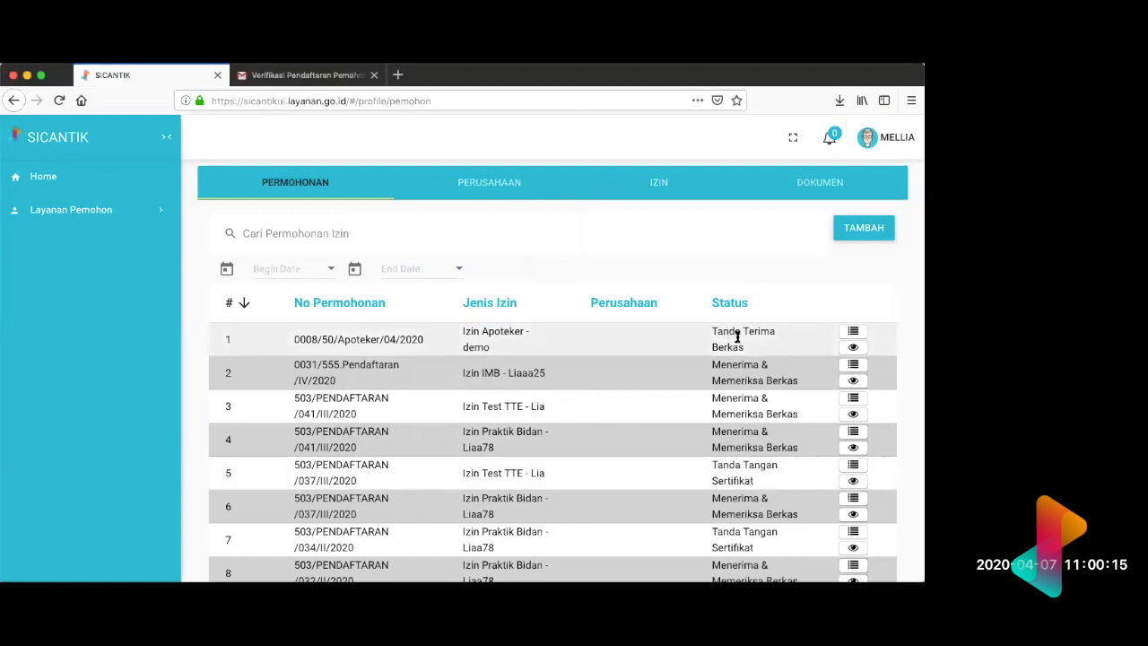
Step: Compare the statuses of the applications in the Permohonan list and reopen the first application's process stages
scroll(762, 356, down, 3)
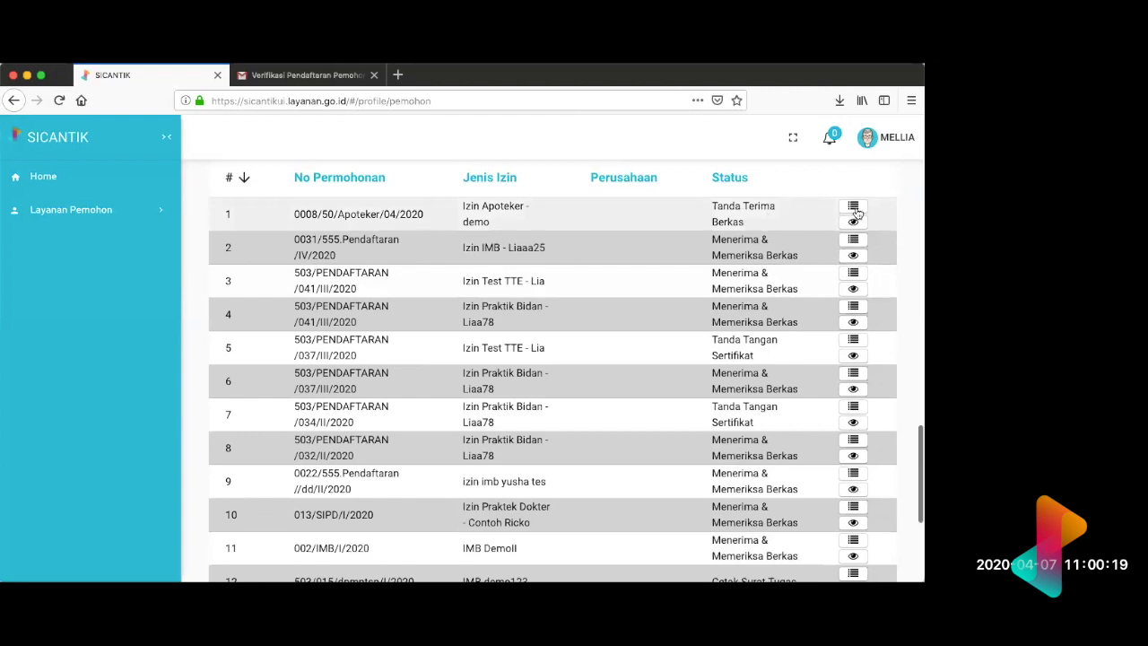
scroll(857, 213, up, 2)
scroll(857, 270, up, 5)
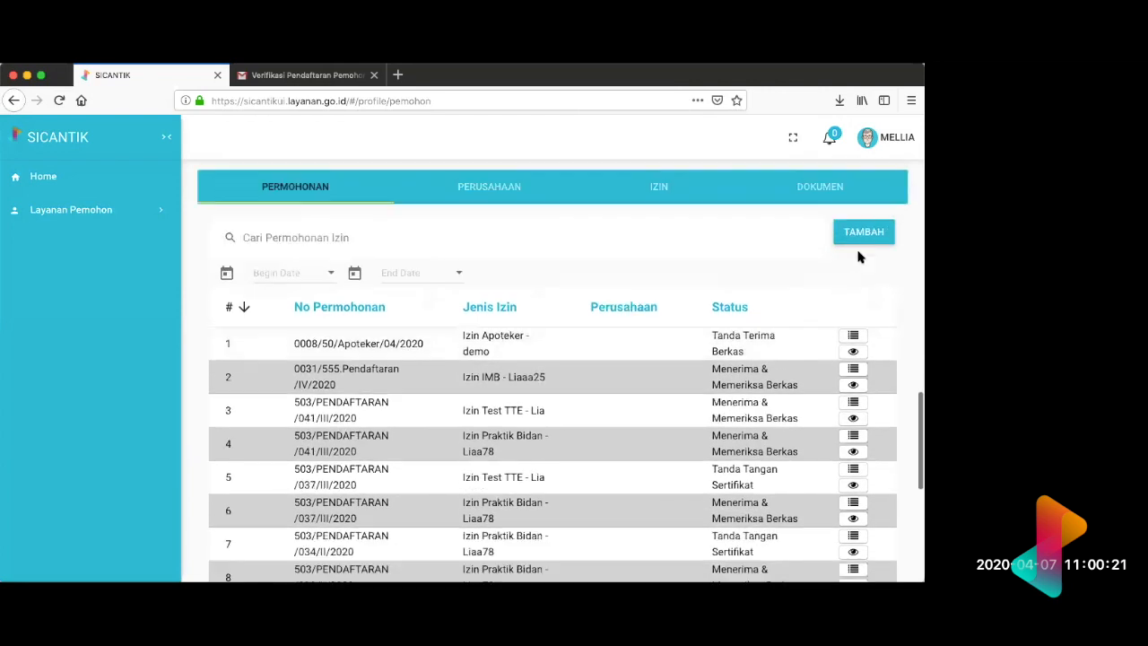
scroll(726, 416, down, 3)
scroll(861, 382, up, 1)
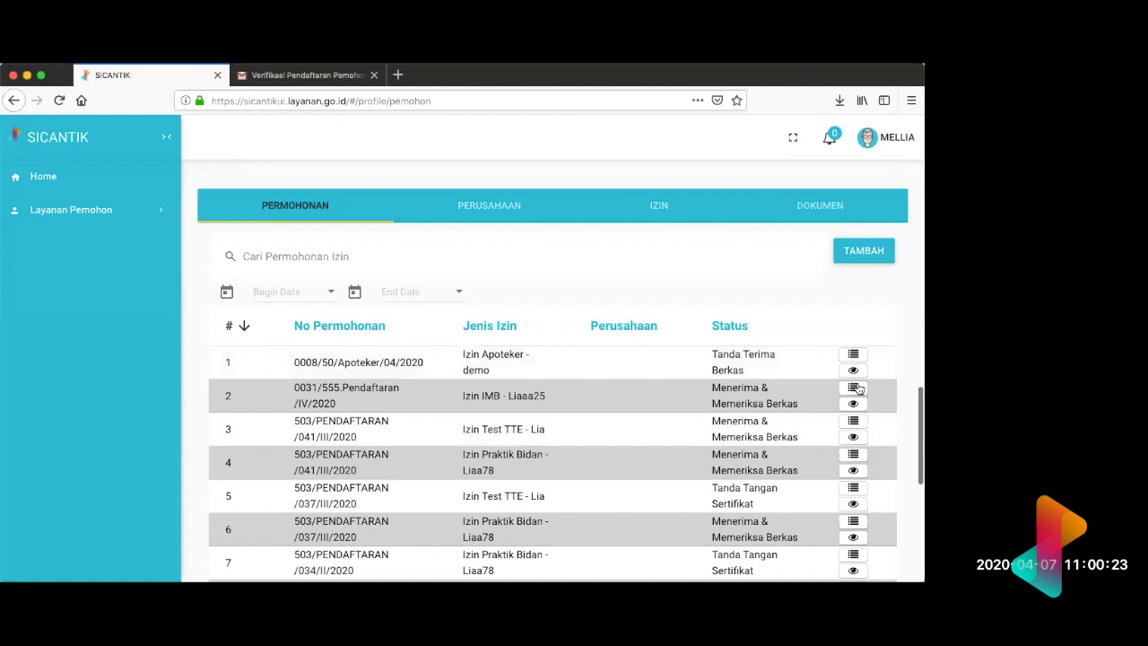
click(858, 386)
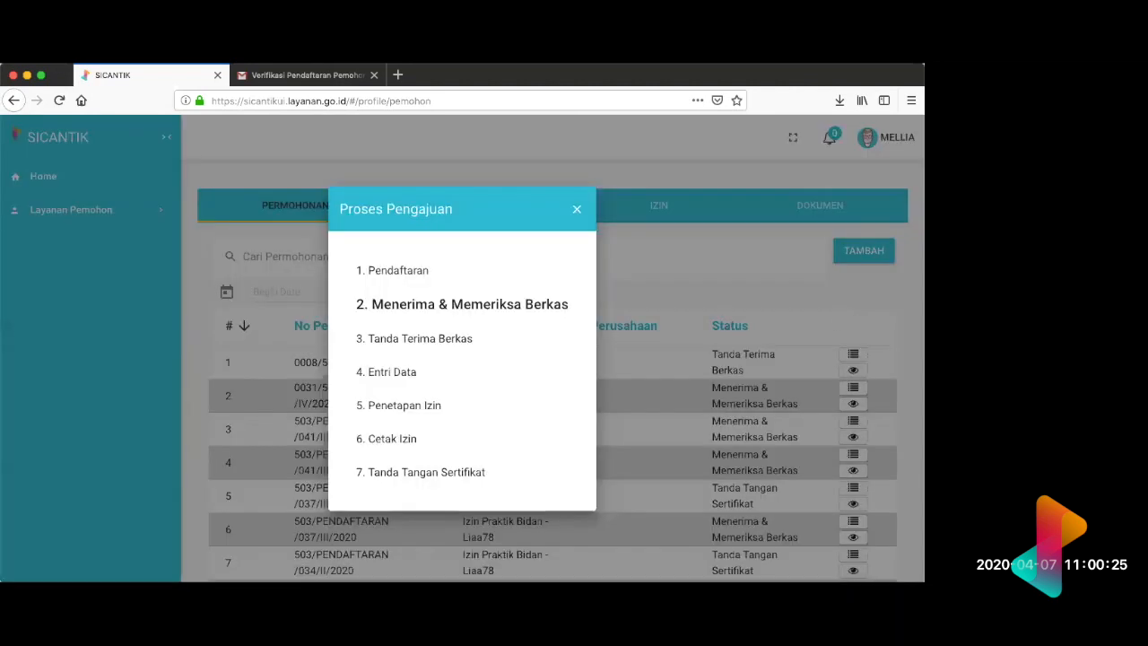
click(849, 352)
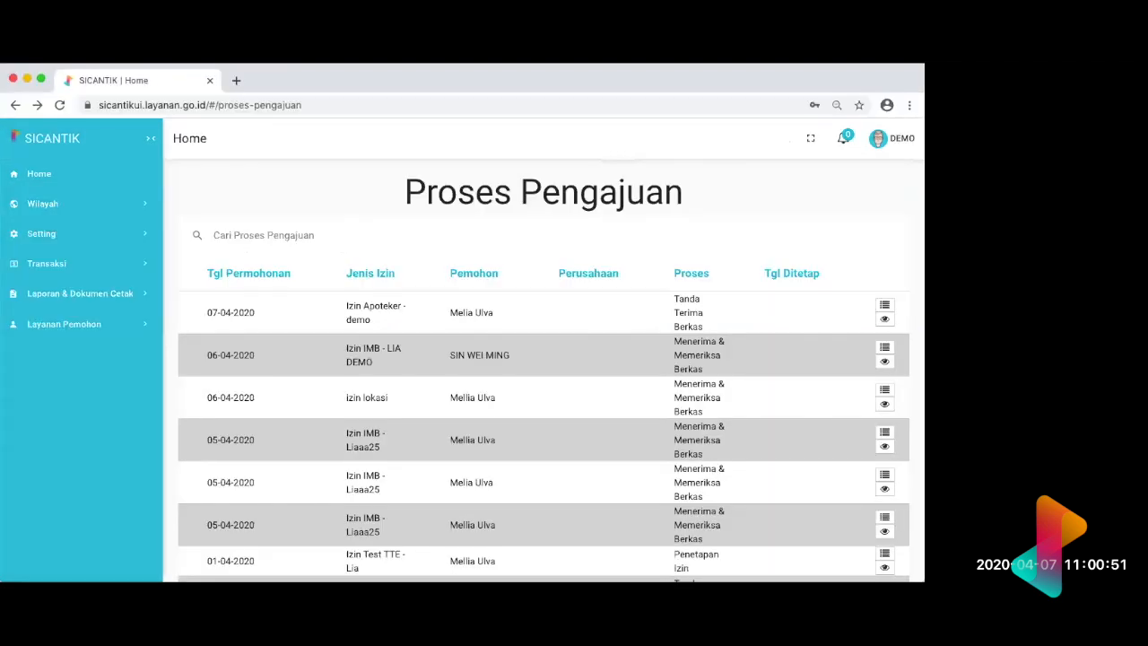
Step: Open the Menerima & Memeriksa Berkas stage of the Izin Apoteker - demo application and review the applicant's data
click(884, 306)
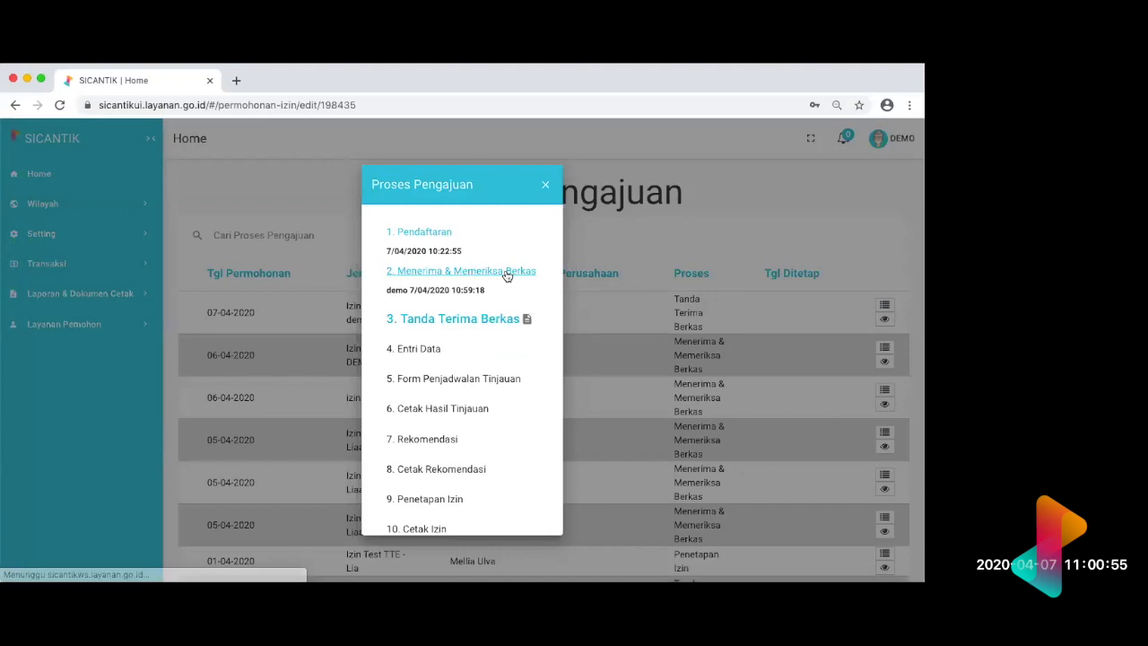
click(507, 271)
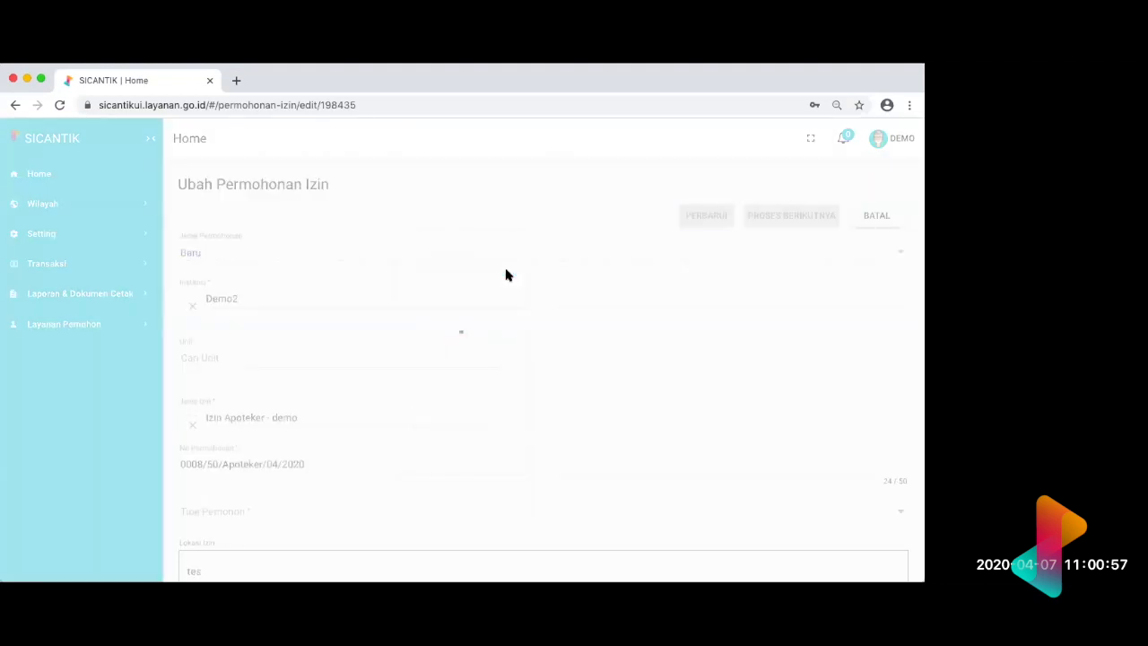
scroll(763, 443, down, 10)
scroll(766, 443, up, 4)
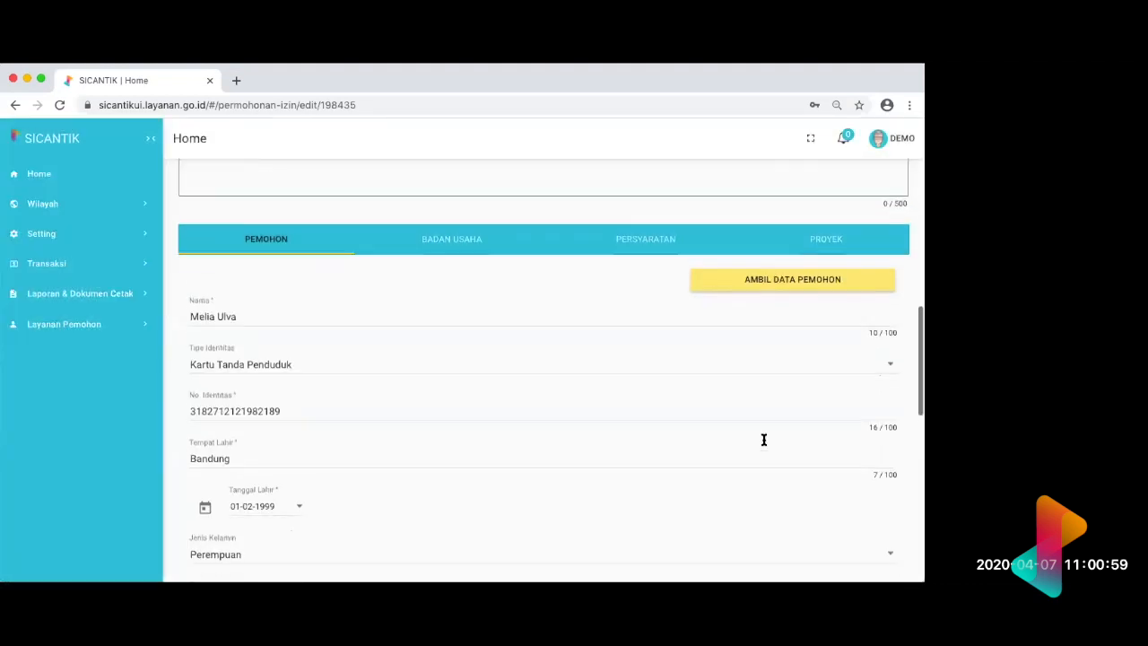
scroll(764, 560, down, 7)
scroll(705, 389, up, 8)
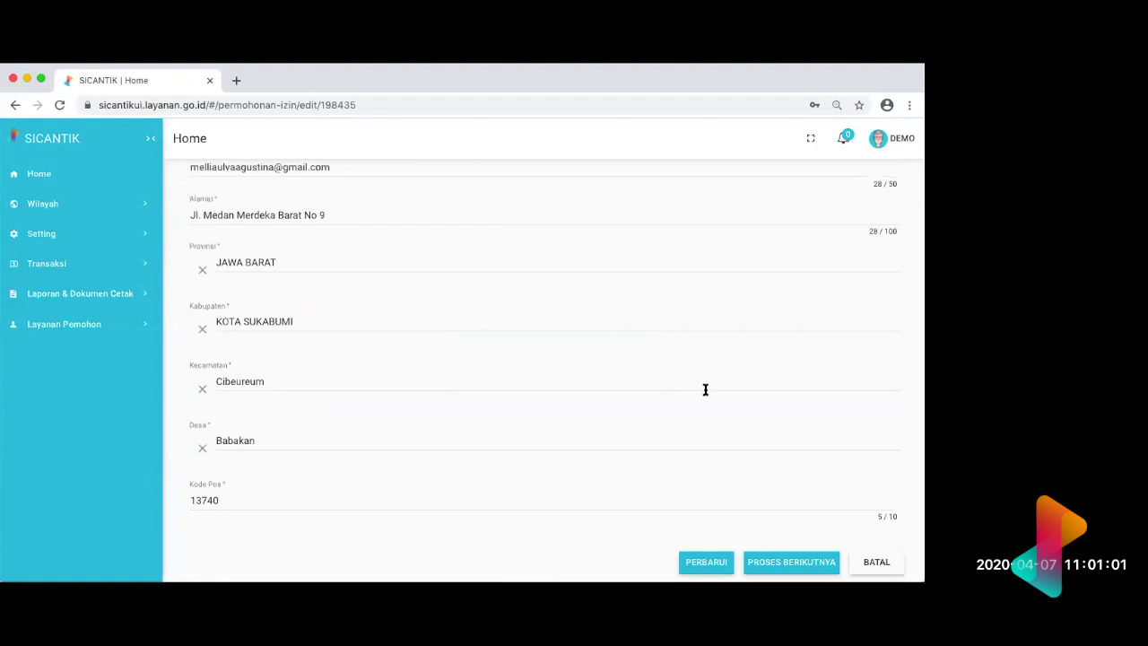
Step: Show the application's Persyaratan documents and check the Foto Copy KTP entry
click(650, 312)
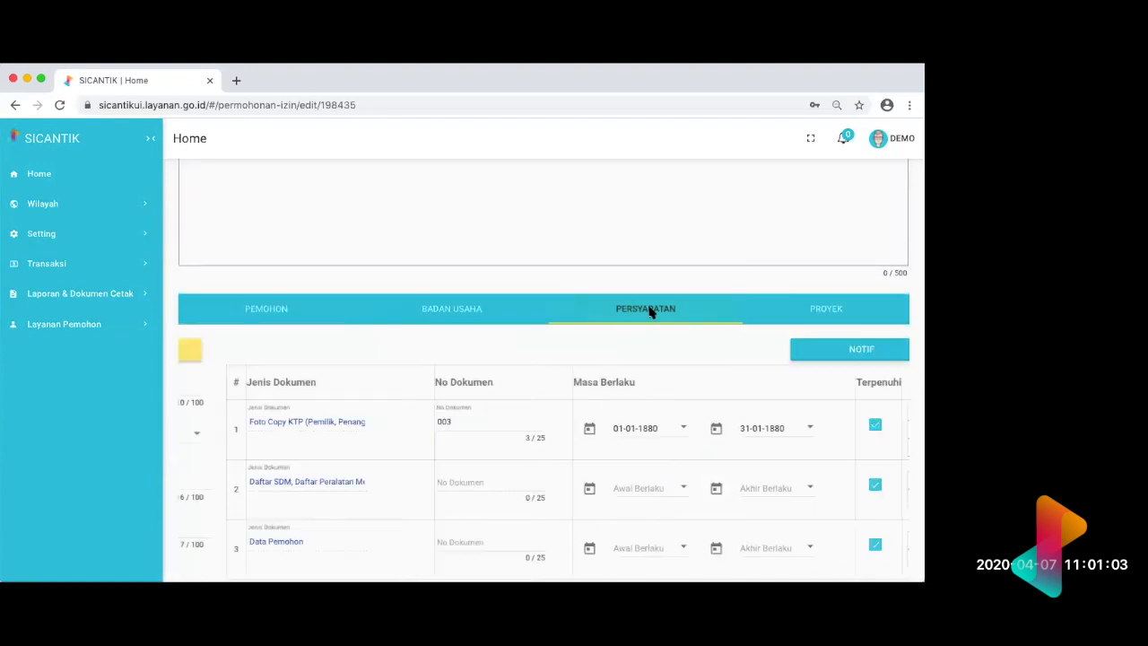
click(880, 411)
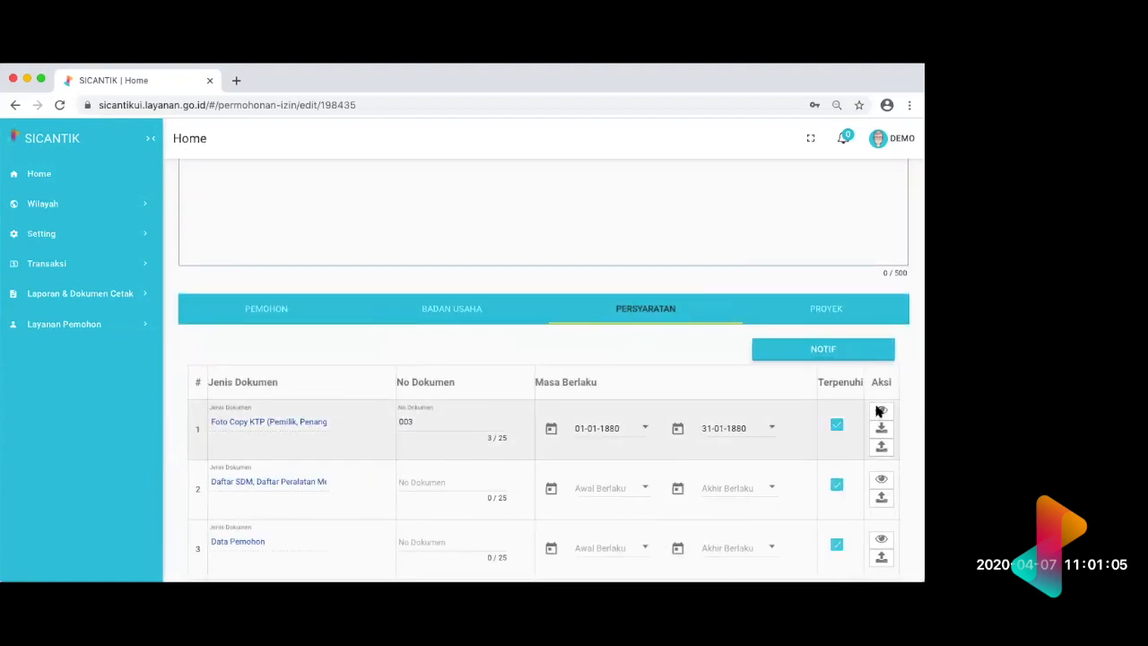
click(693, 325)
scroll(764, 366, down, 2)
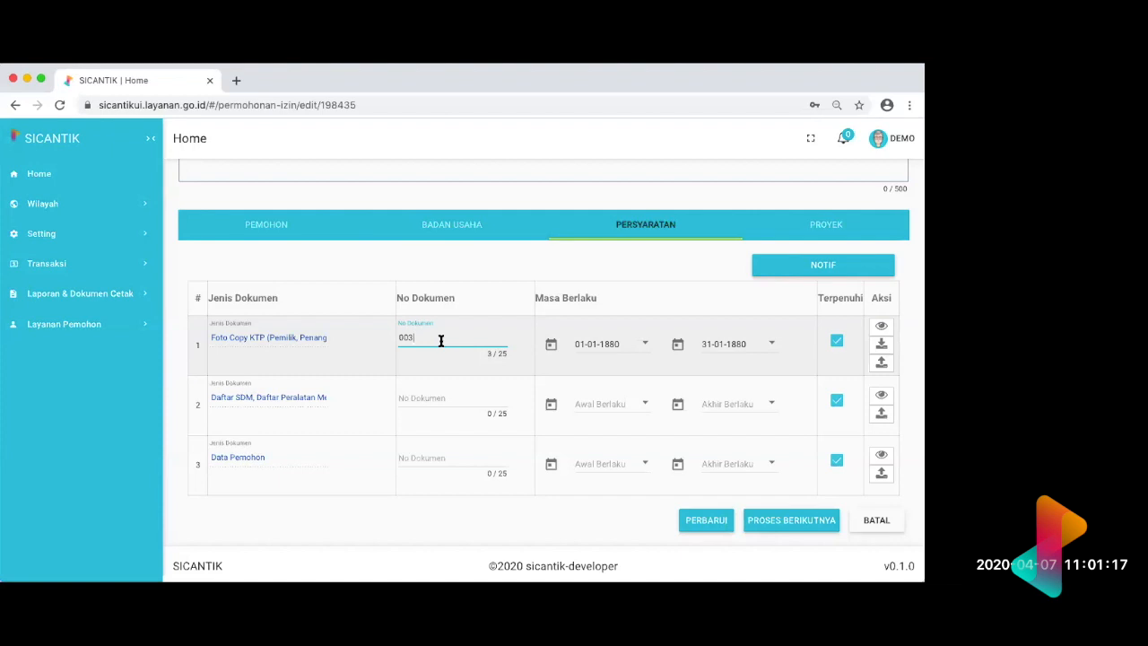
Step: Clear the document number of the Foto Copy KTP requirement and check the Daftar SDM entry for a file
key(BackSpace)
key(BackSpace)
click(882, 397)
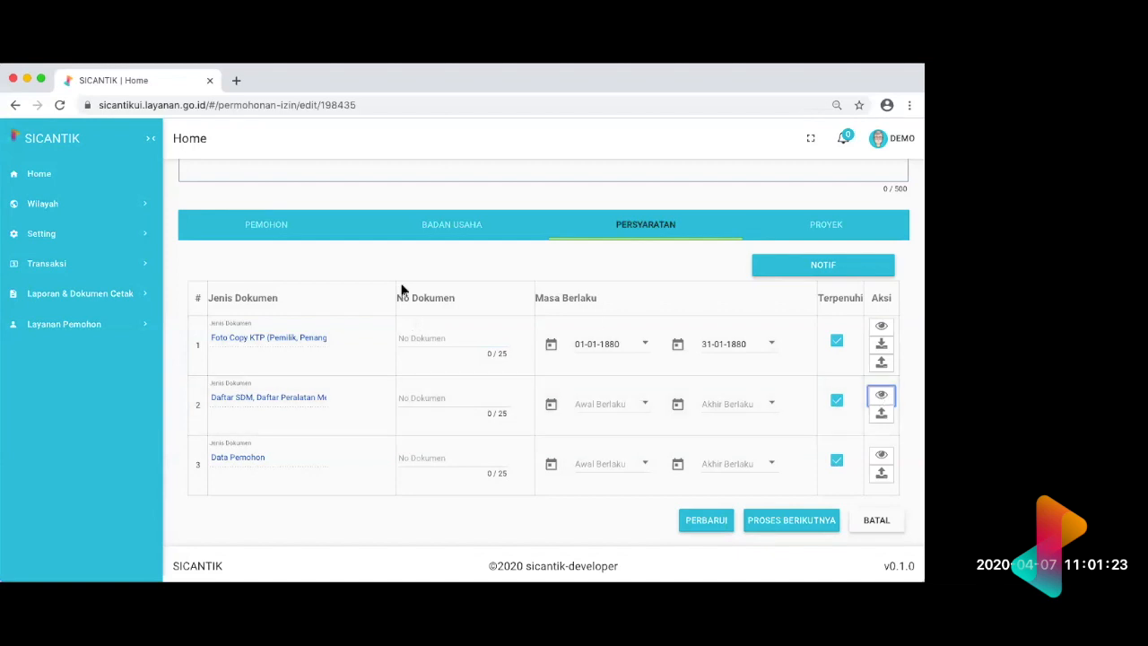
click(439, 338)
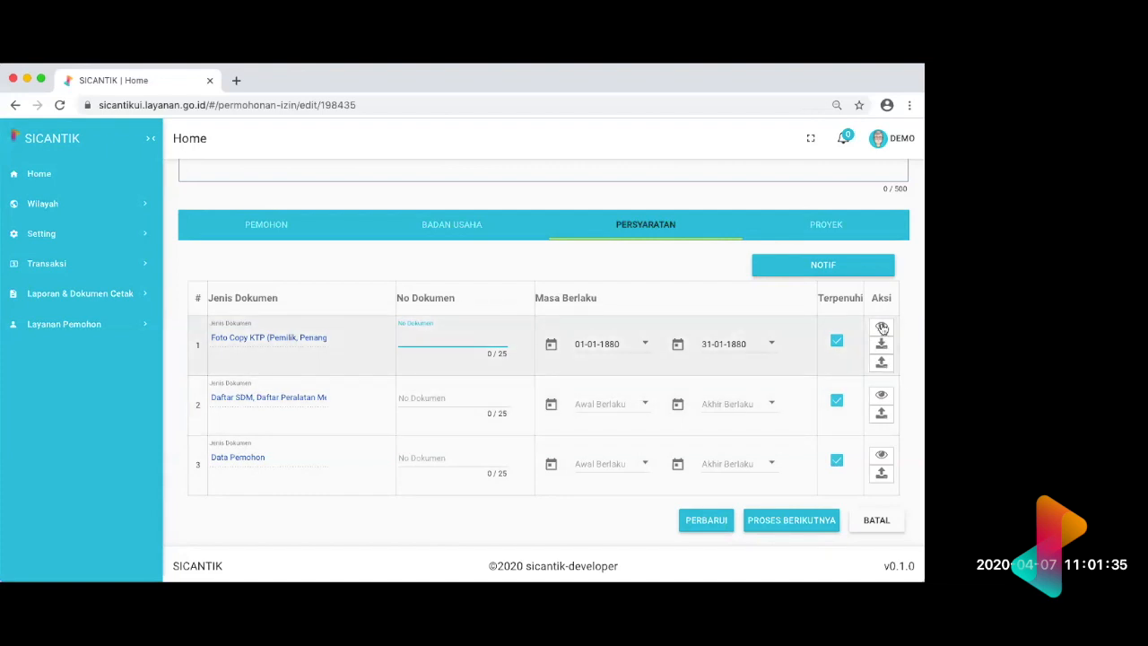
Step: Open the uploaded Foto Copy KTP file, close it, and try to view the Daftar SDM requirement's document
click(882, 349)
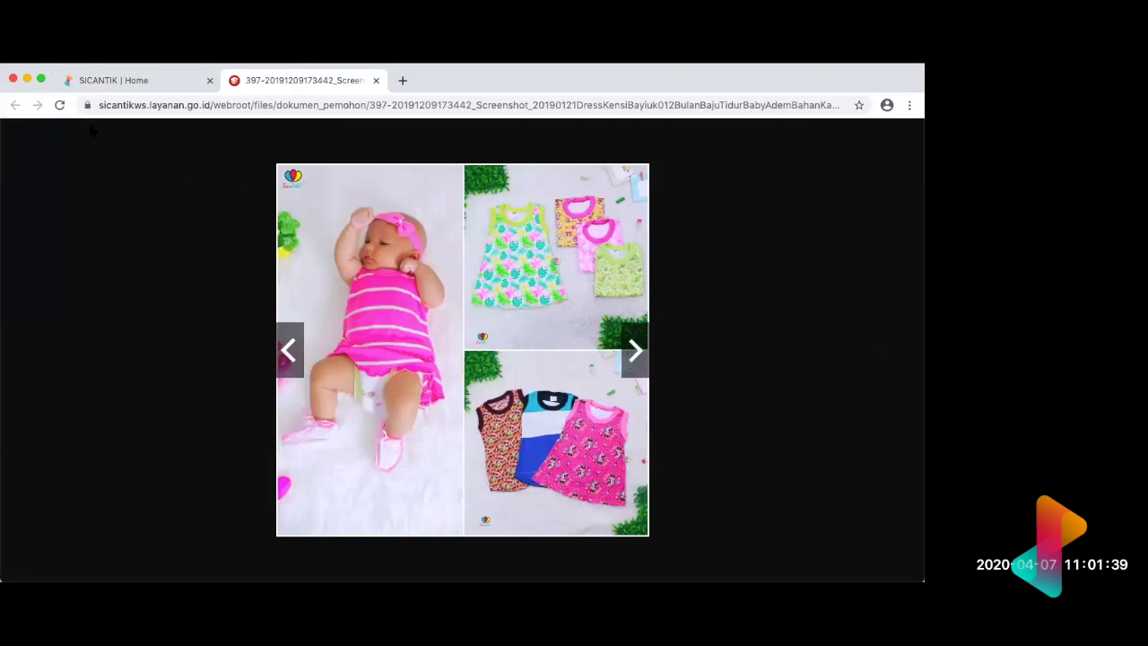
click(376, 81)
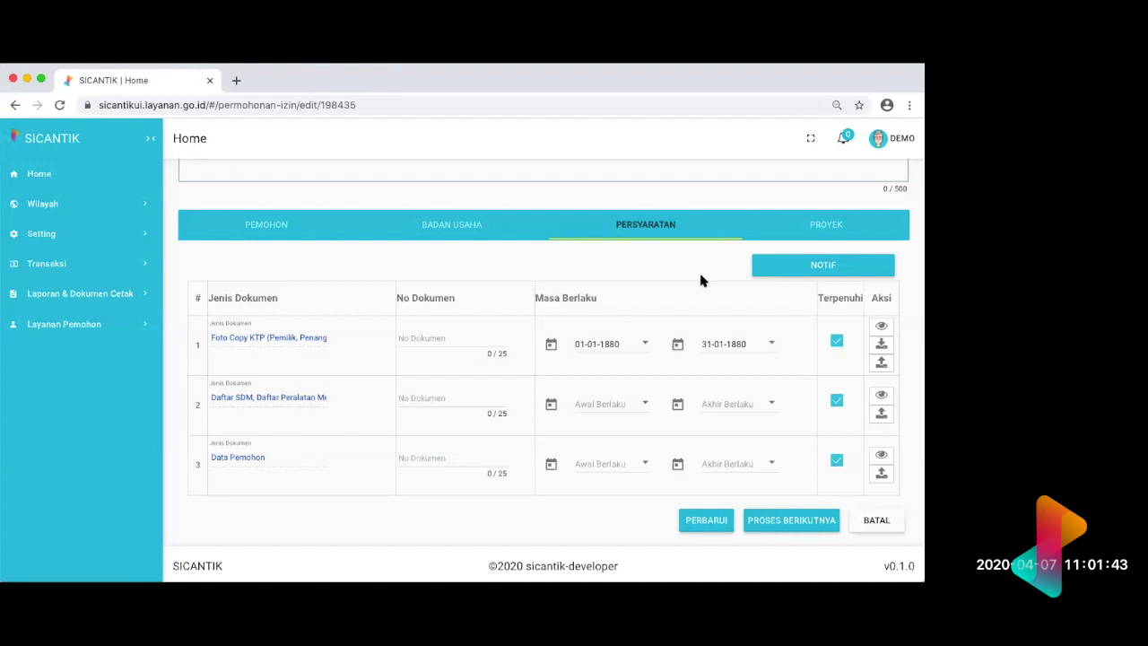
click(881, 400)
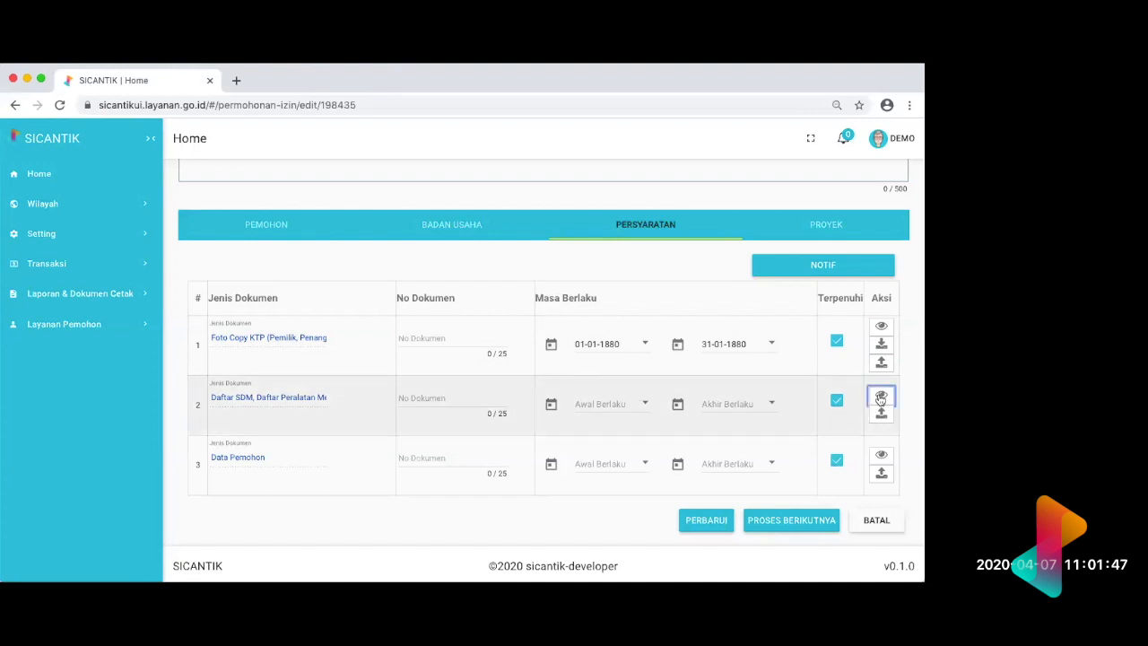
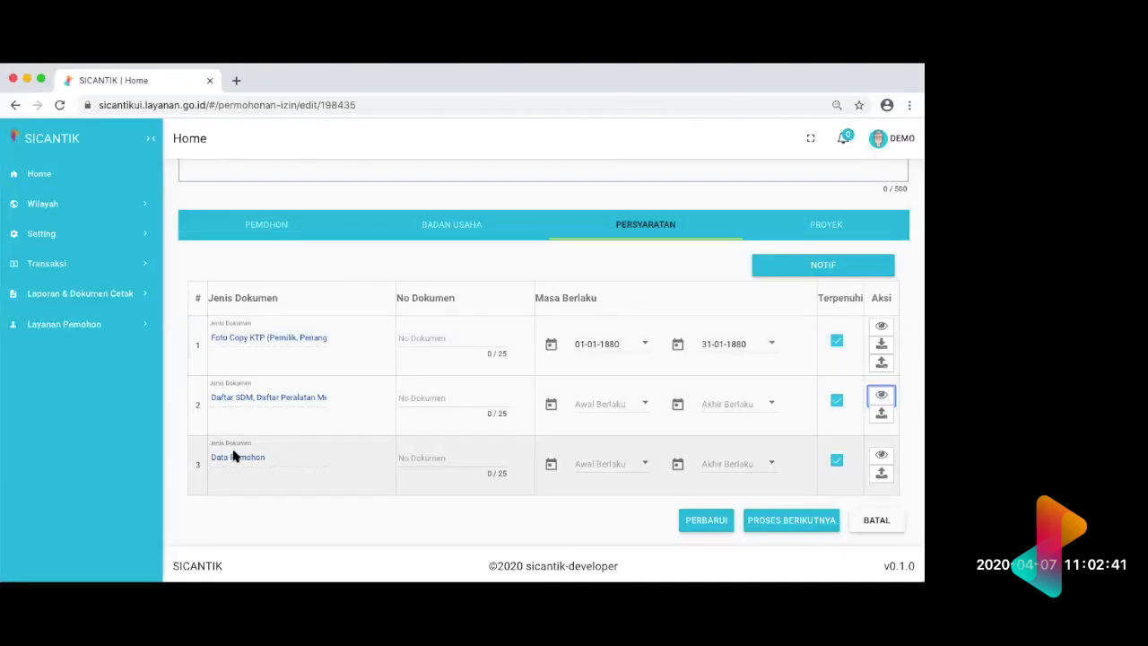
Step: Try to send the applicant a notification about the requirement documents in the Persyaratan list
scroll(259, 464, down, 1)
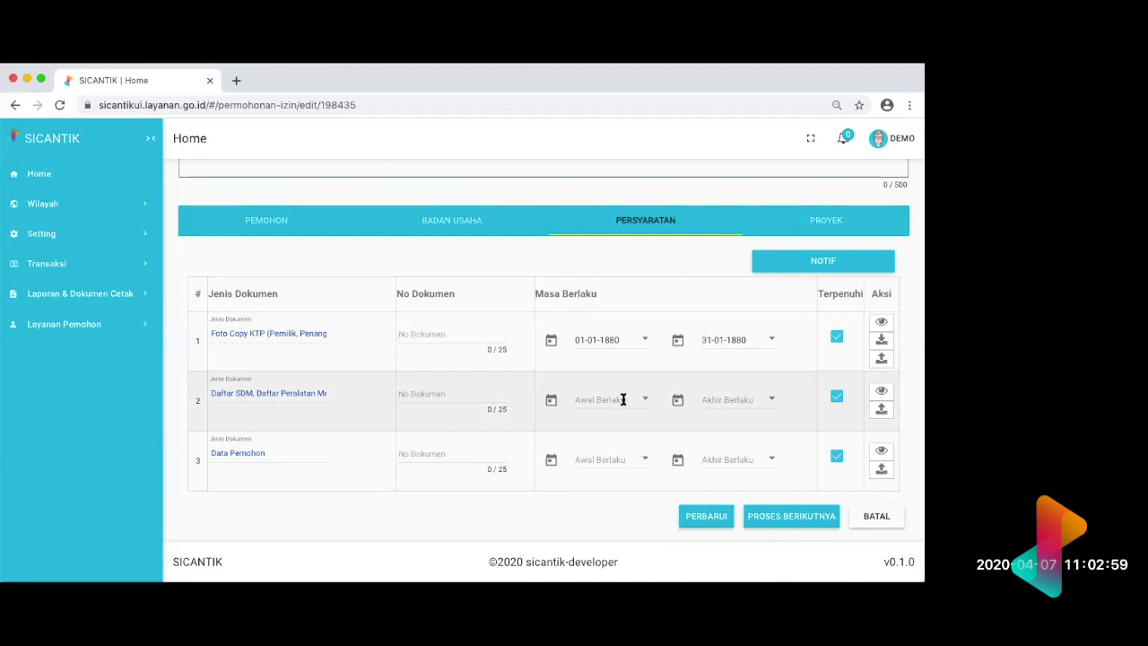
click(810, 261)
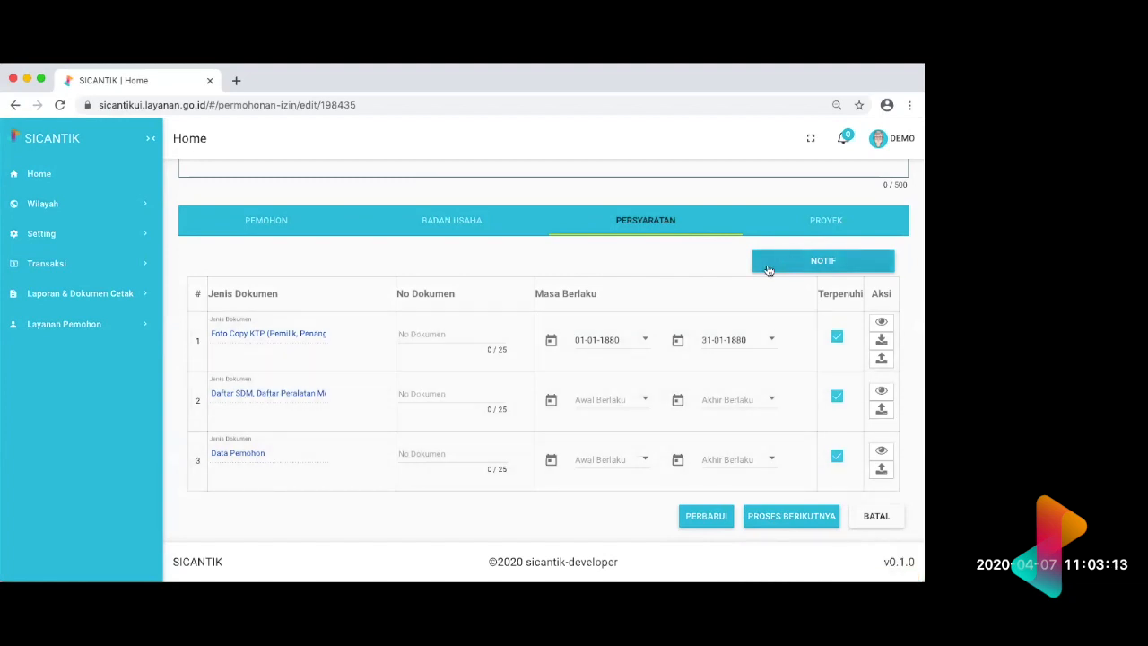
click(824, 267)
scroll(767, 278, up, 5)
scroll(767, 278, down, 5)
click(804, 260)
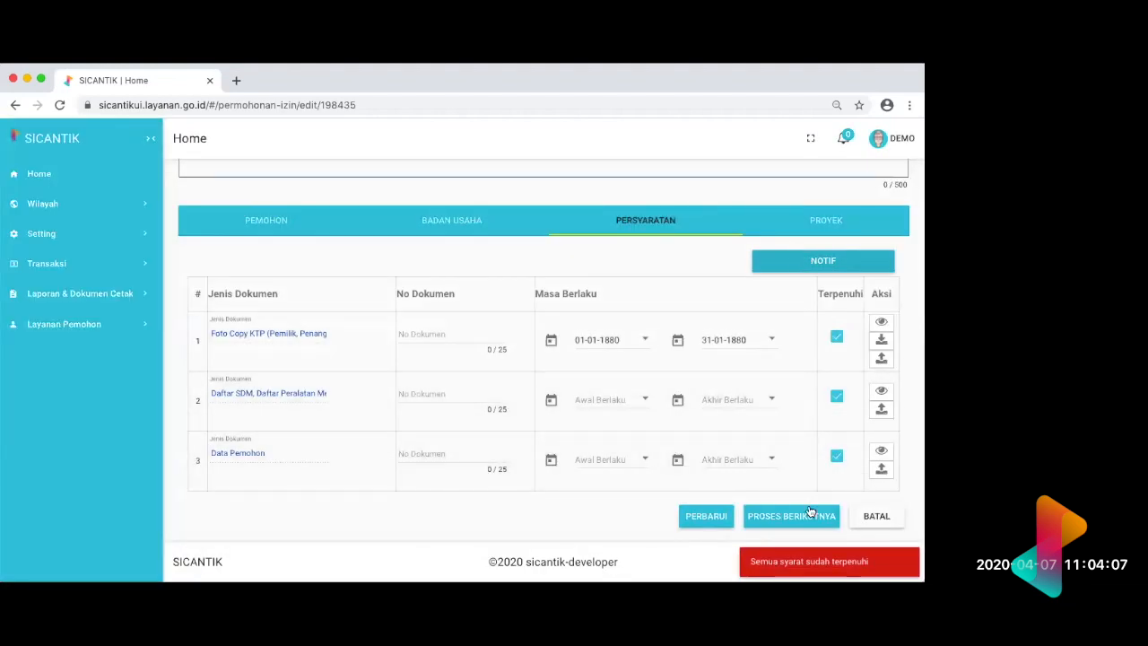
Step: Open the upload form for the Data Pemohon requirement and return to the application's Persyaratan list
click(882, 469)
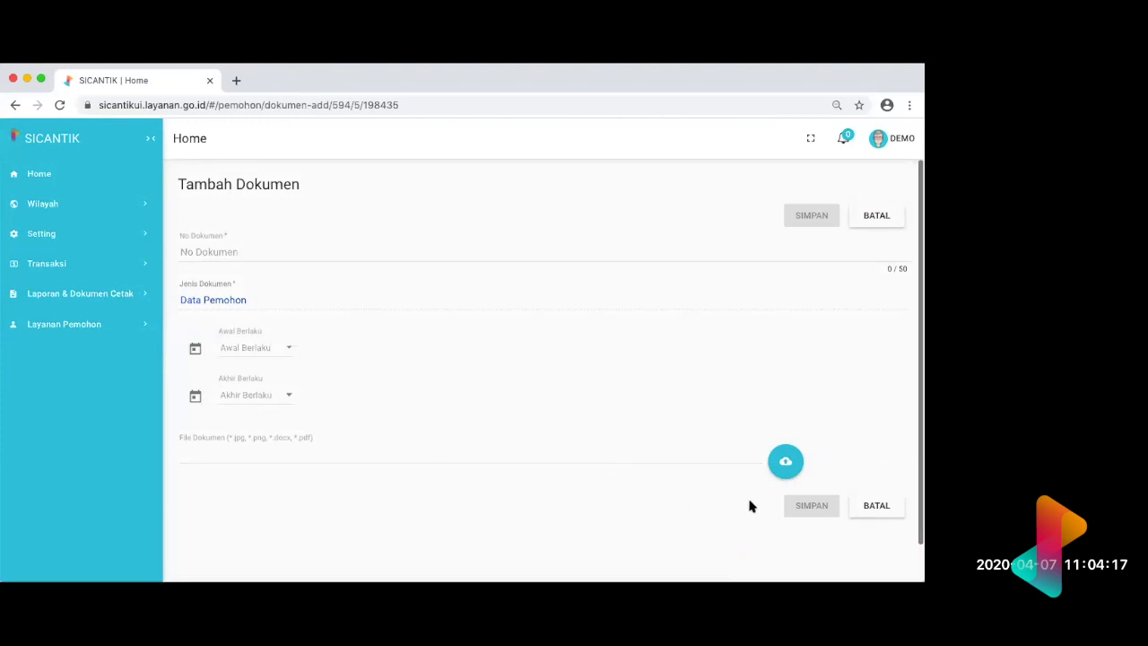
scroll(696, 509, left, 5)
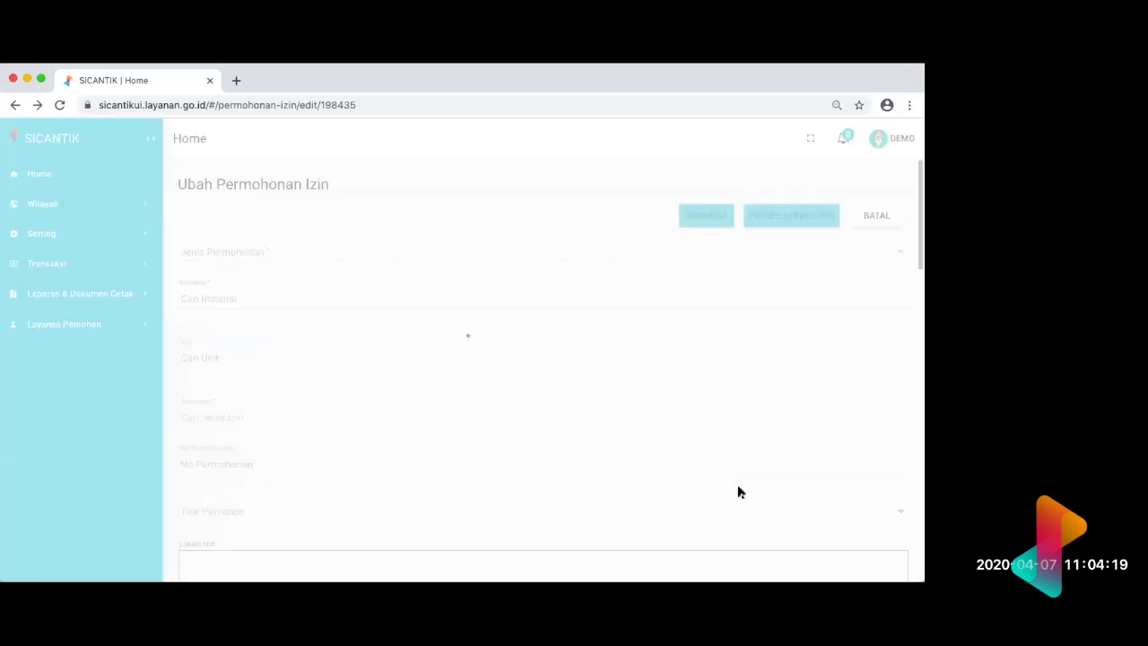
scroll(850, 500, down, 10)
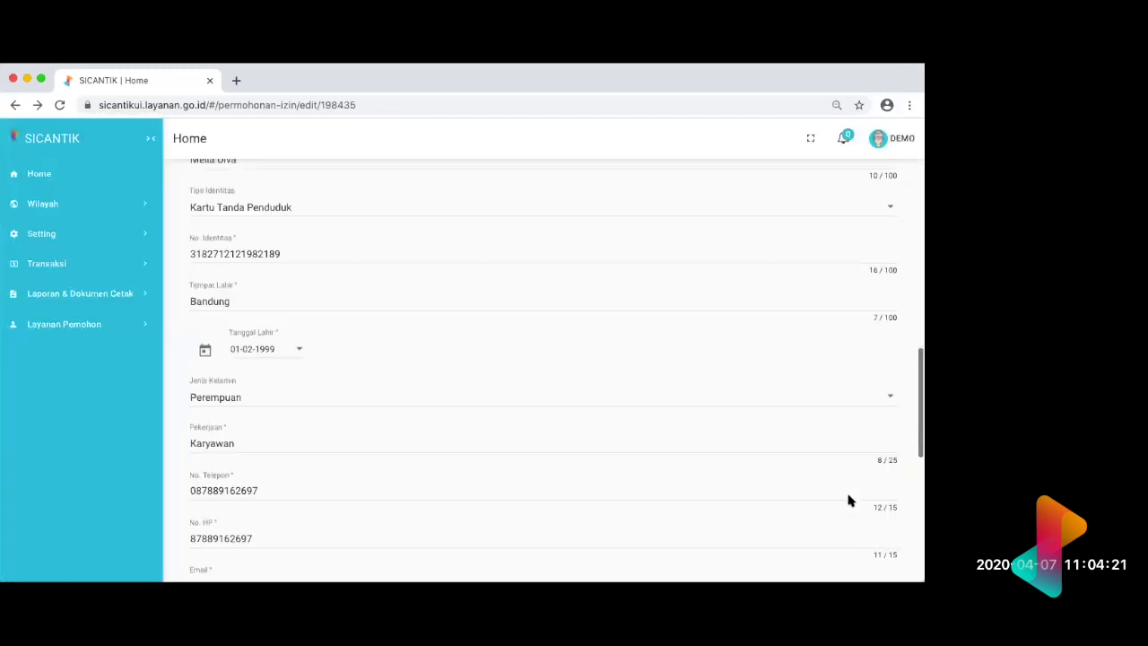
scroll(850, 501, up, 3)
scroll(849, 500, up, 5)
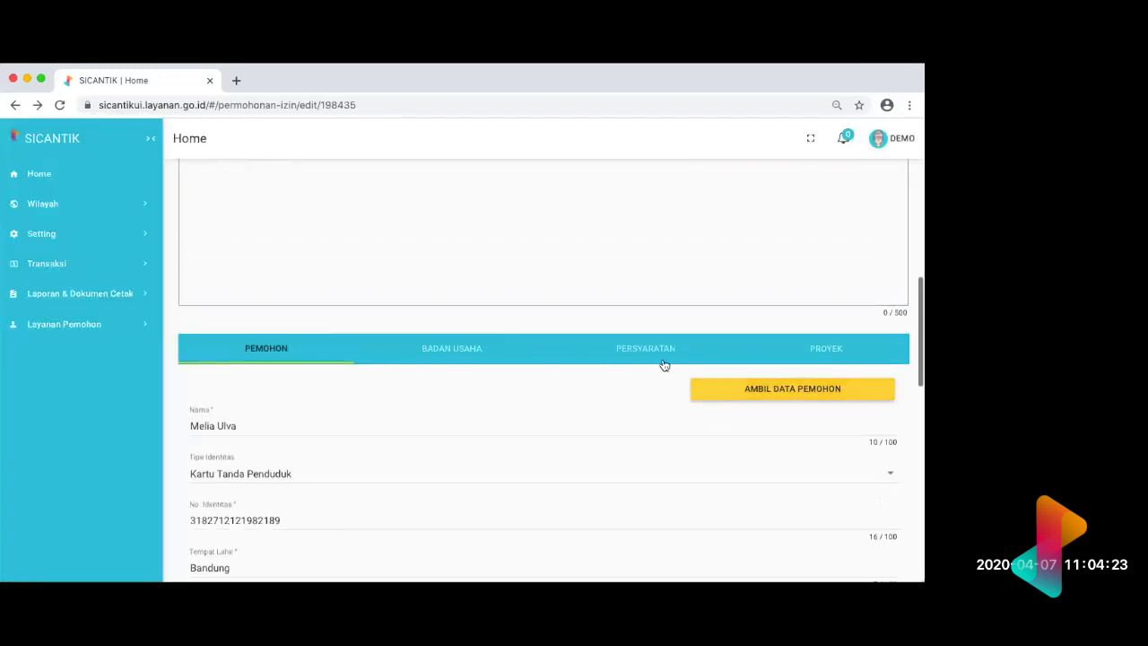
click(661, 359)
scroll(885, 507, down, 3)
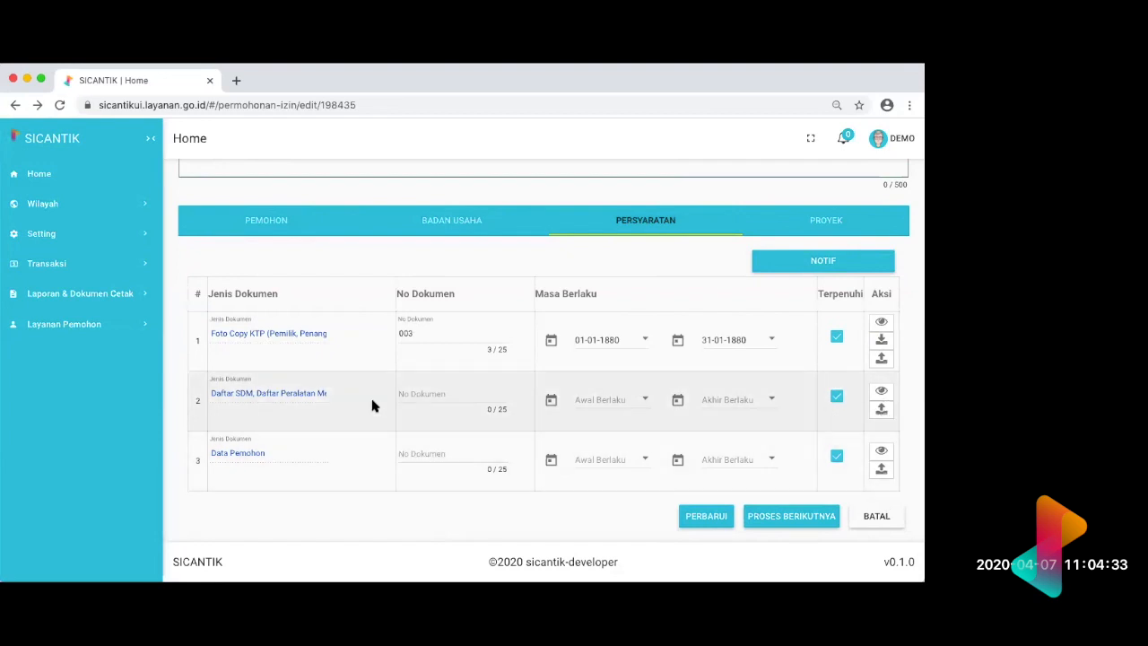
Step: Open the upload form for the Daftar SDM requirement and go back to the application's Persyaratan list
click(880, 411)
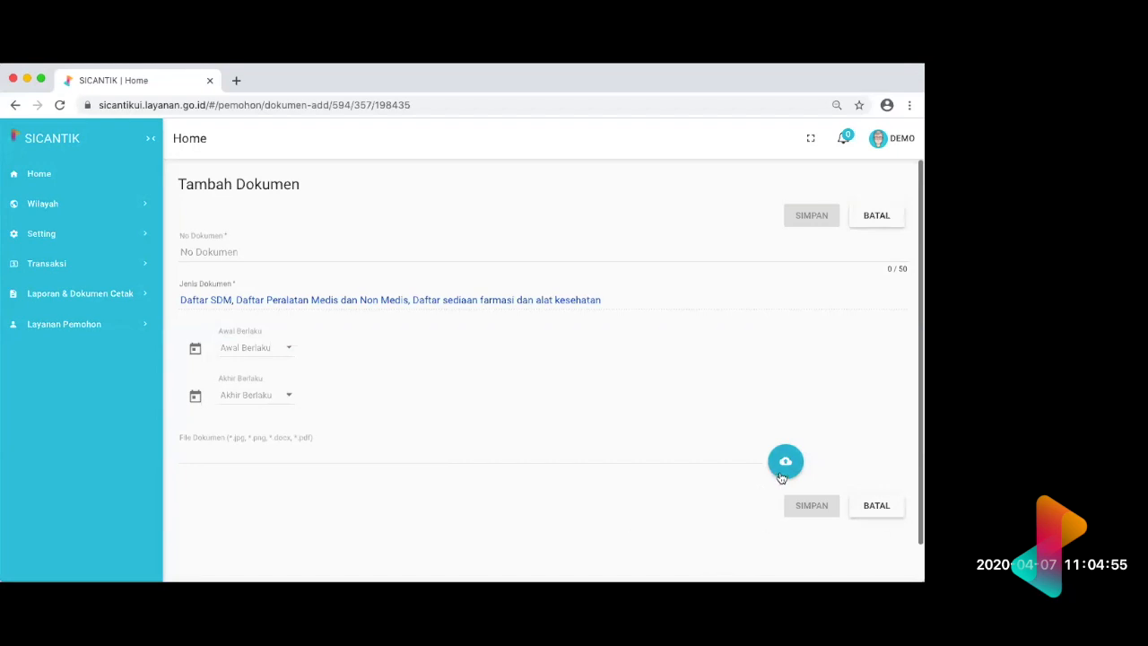
scroll(677, 520, left, 5)
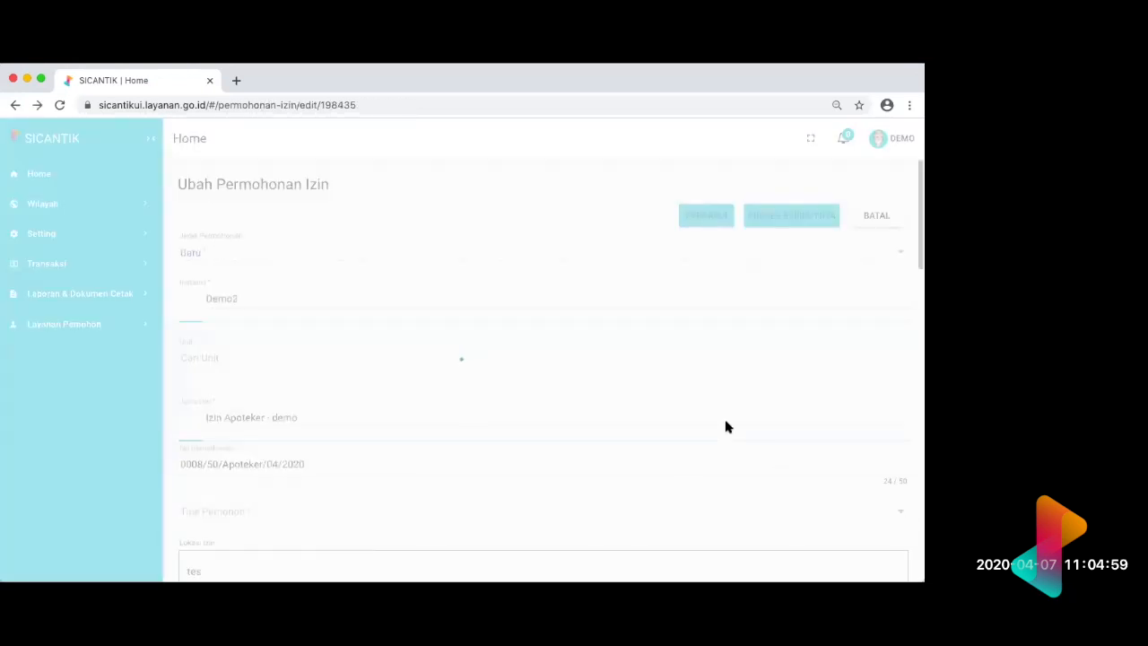
scroll(726, 422, down, 10)
scroll(726, 423, up, 8)
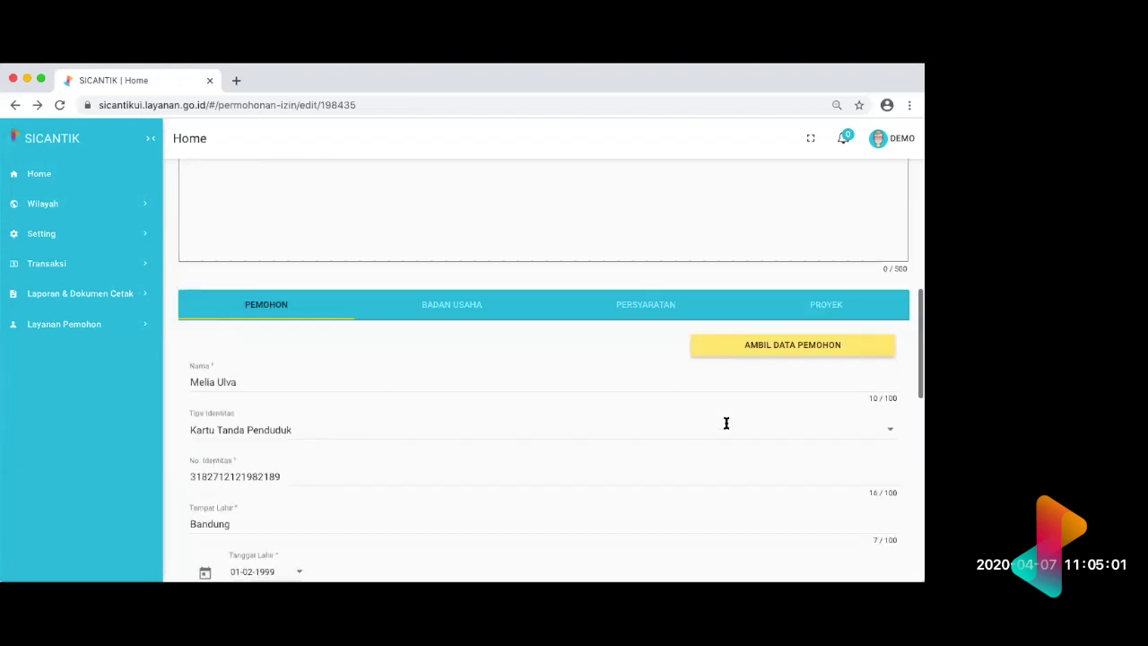
click(643, 516)
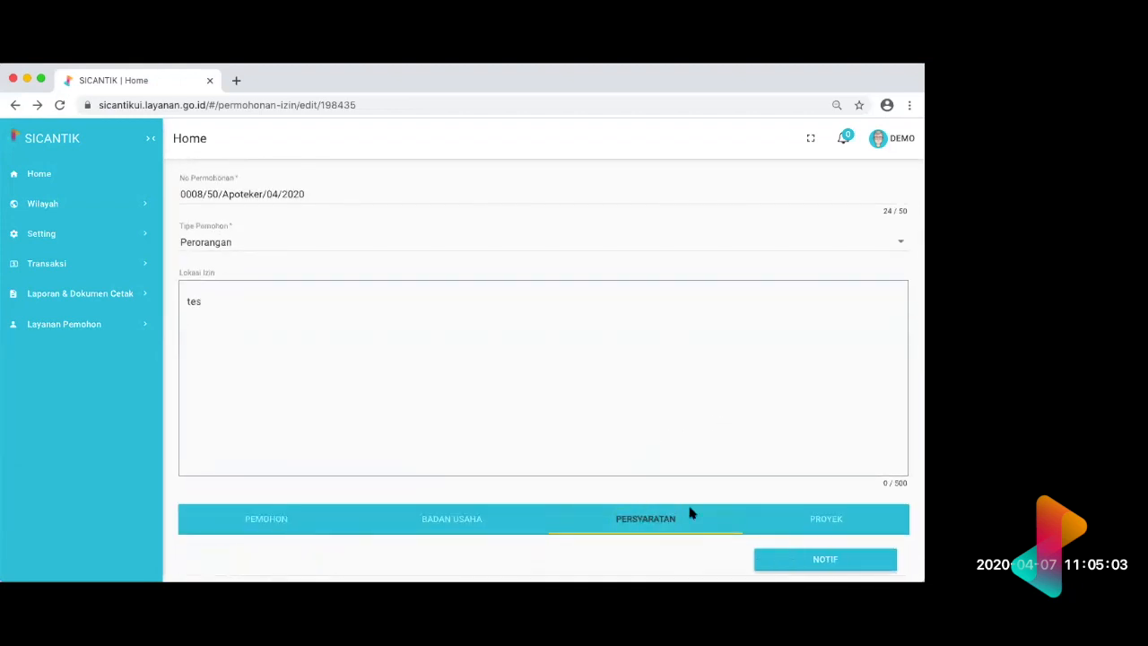
scroll(774, 530, down, 3)
scroll(774, 532, down, 1)
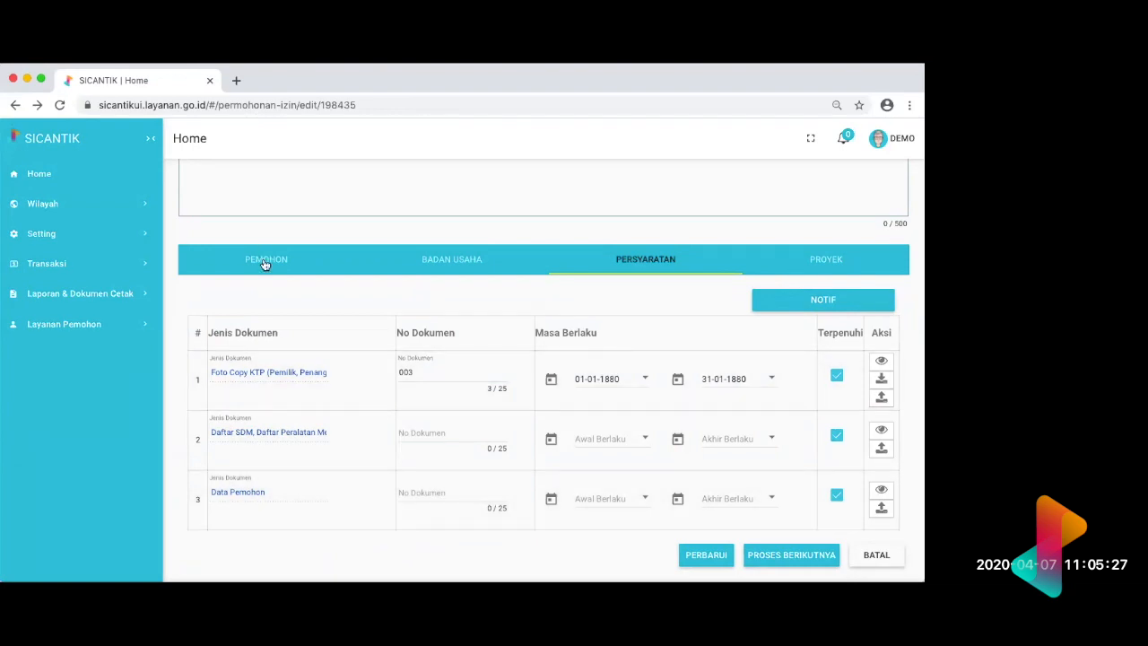
Step: Review the applicant's profile in the applicant's browser, and retry the requirements notification from the officer's application form
scroll(264, 263, up, 10)
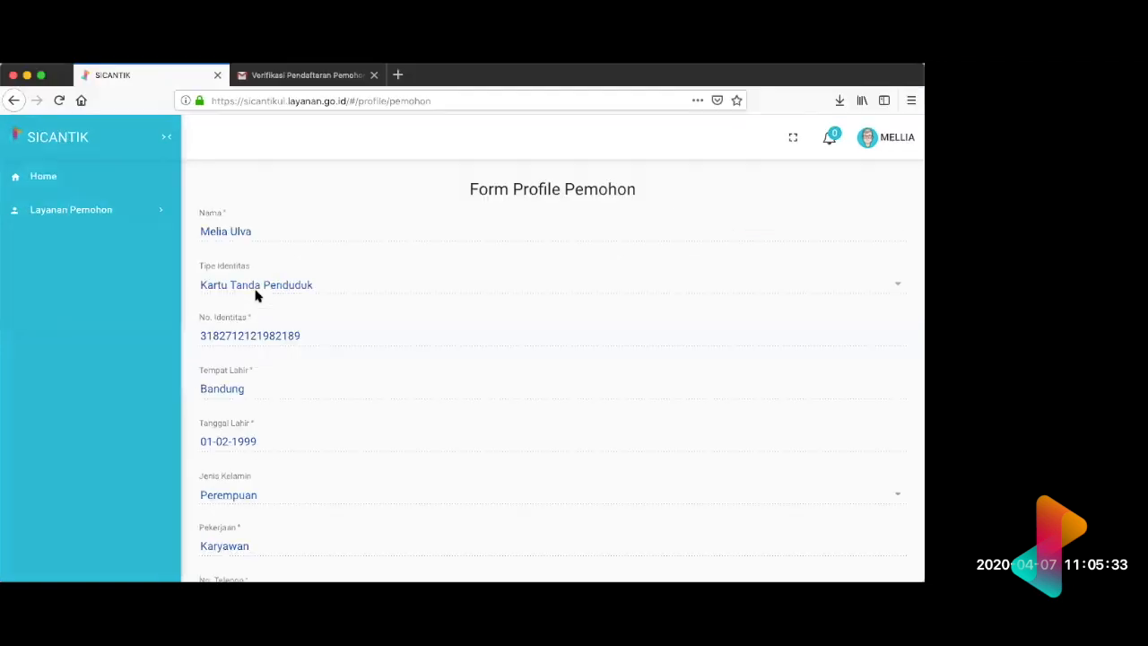
scroll(386, 406, down, 5)
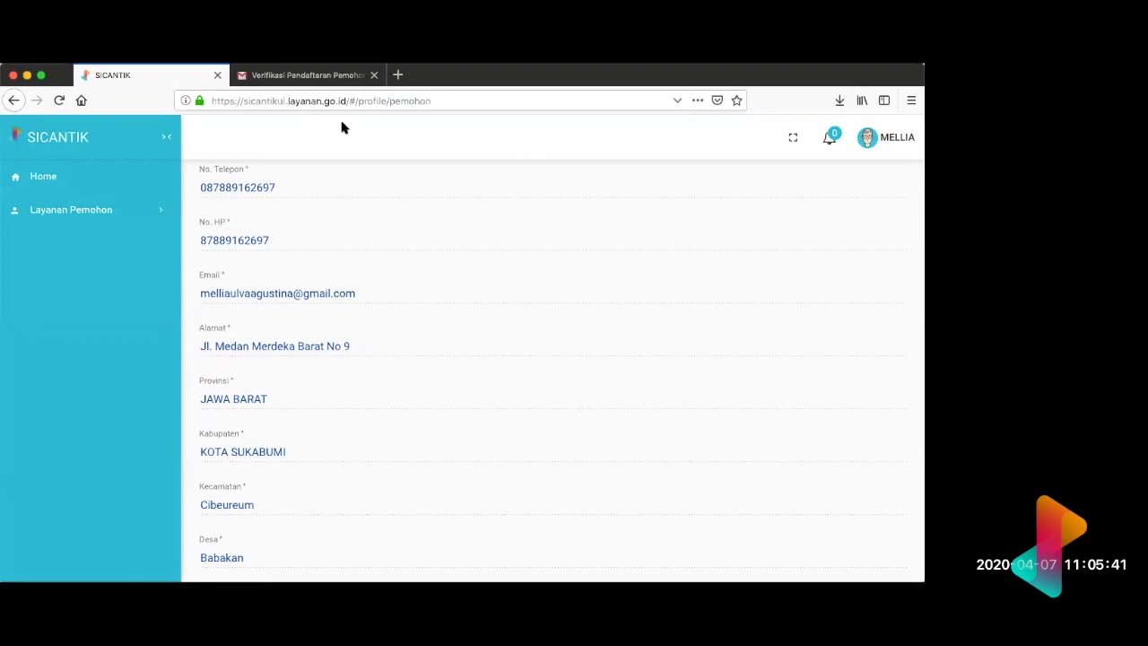
key(ctrl+Right)
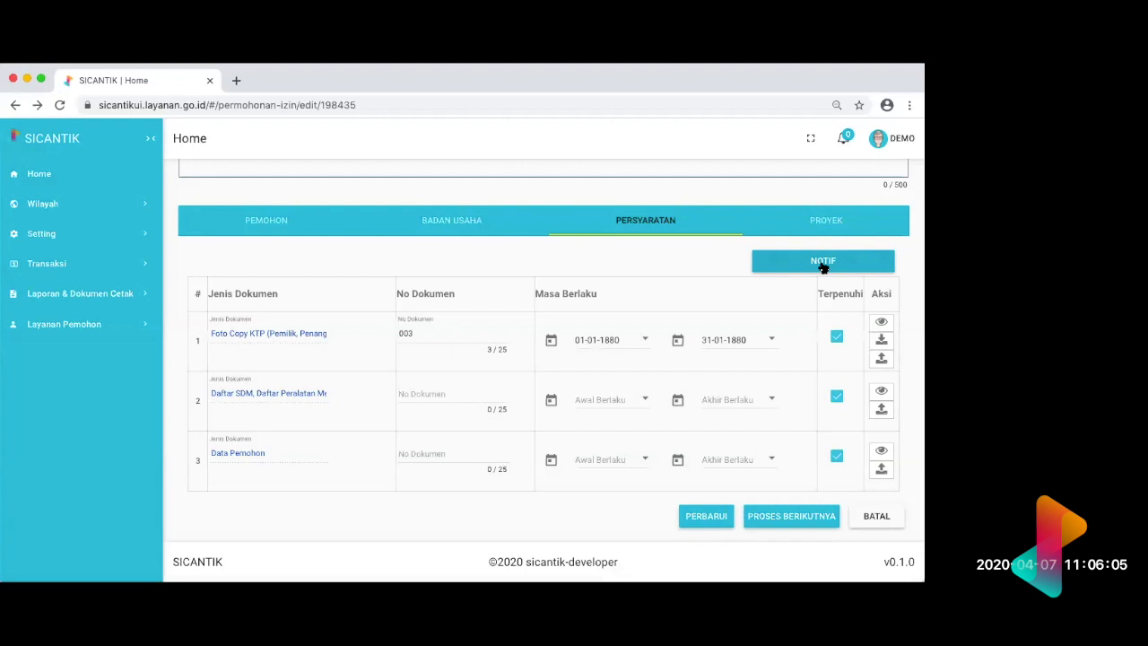
click(823, 262)
click(823, 265)
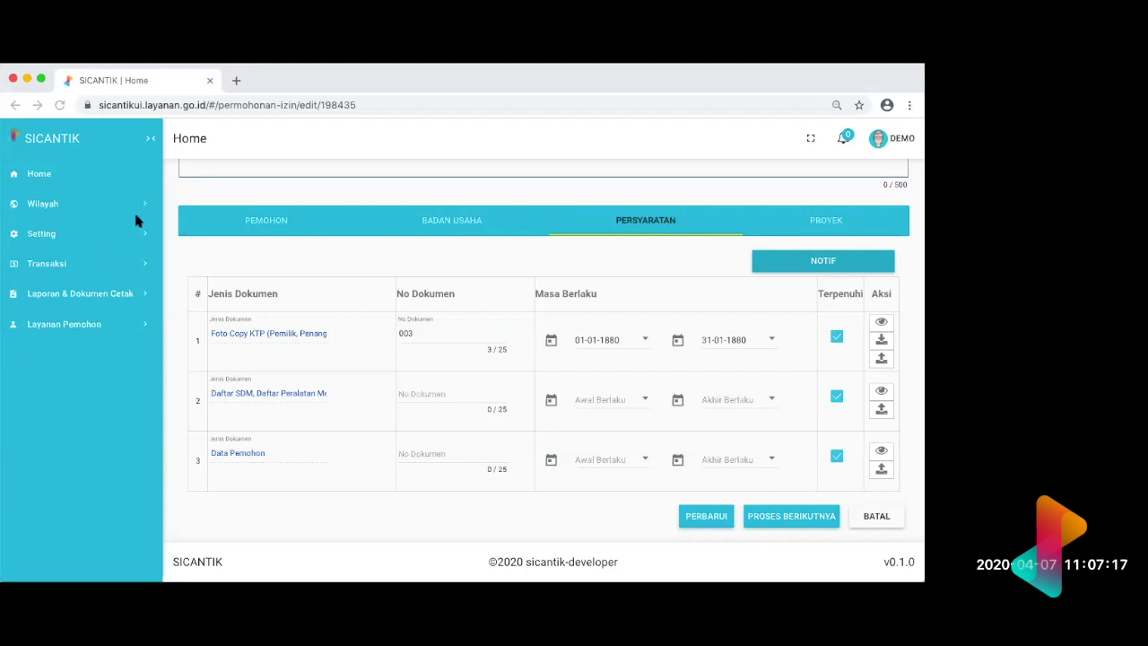
Step: Look through the Seting Perizinan and Transaksi options for the notification settings
click(139, 236)
click(138, 238)
click(136, 364)
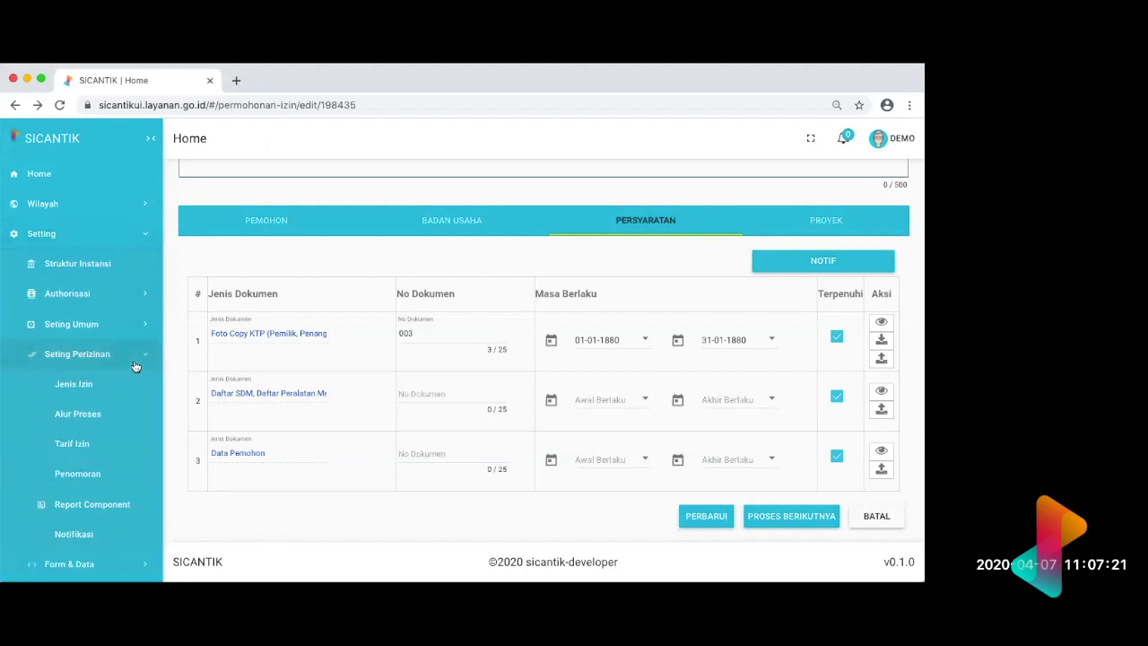
scroll(135, 366, down, 1)
scroll(135, 366, up, 1)
click(139, 198)
click(130, 236)
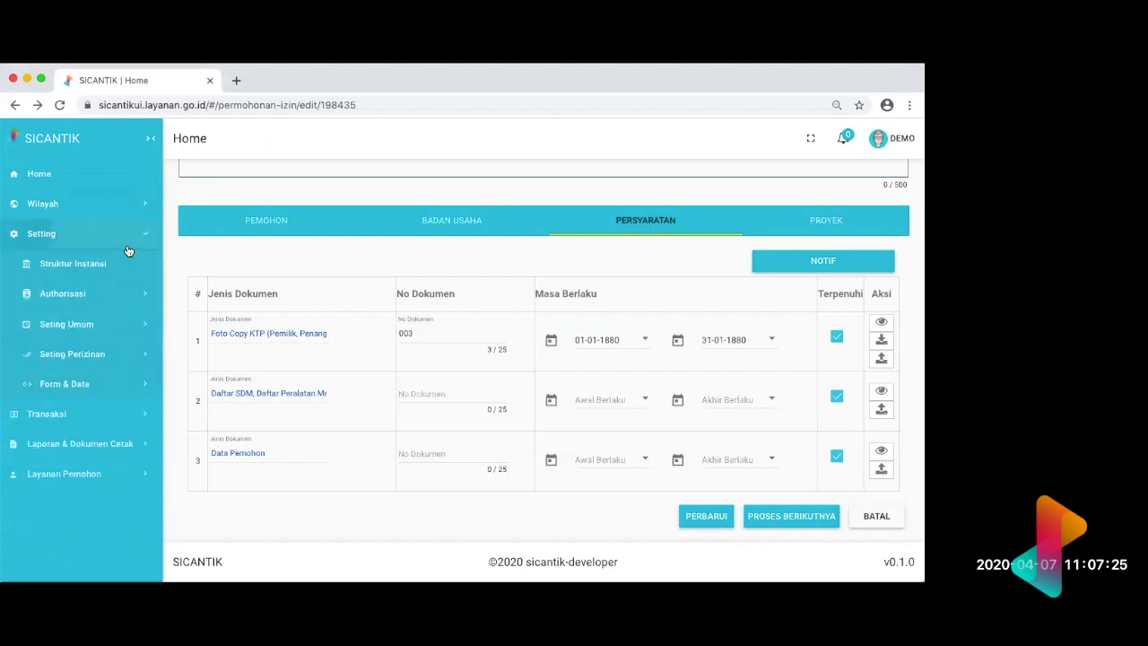
click(116, 357)
scroll(117, 359, down, 3)
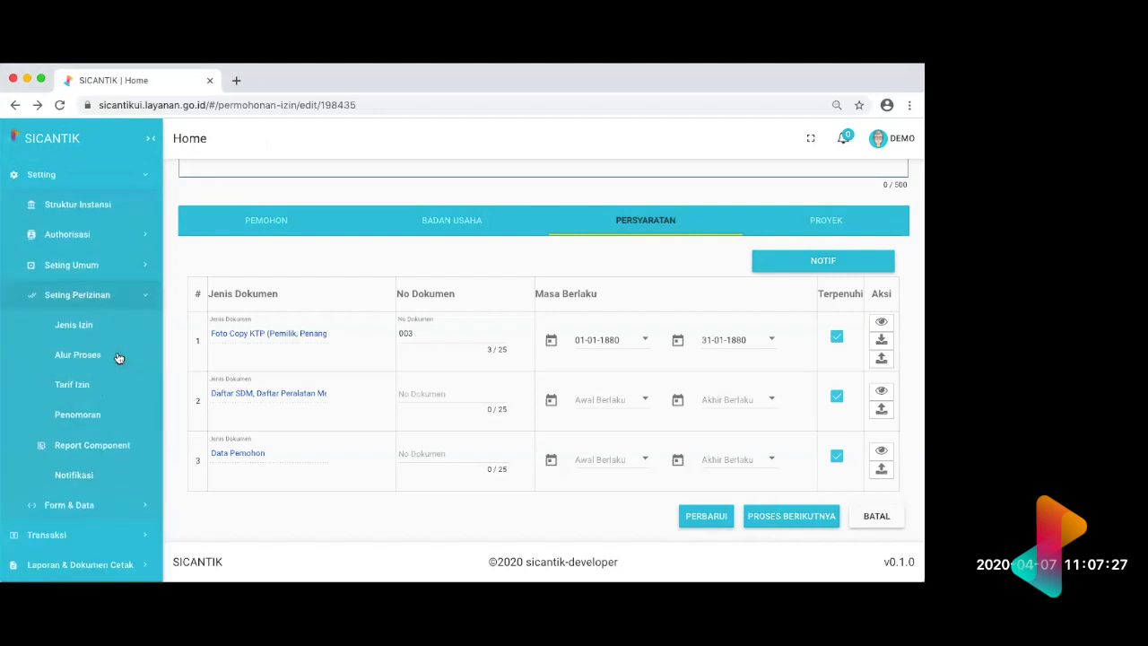
click(117, 506)
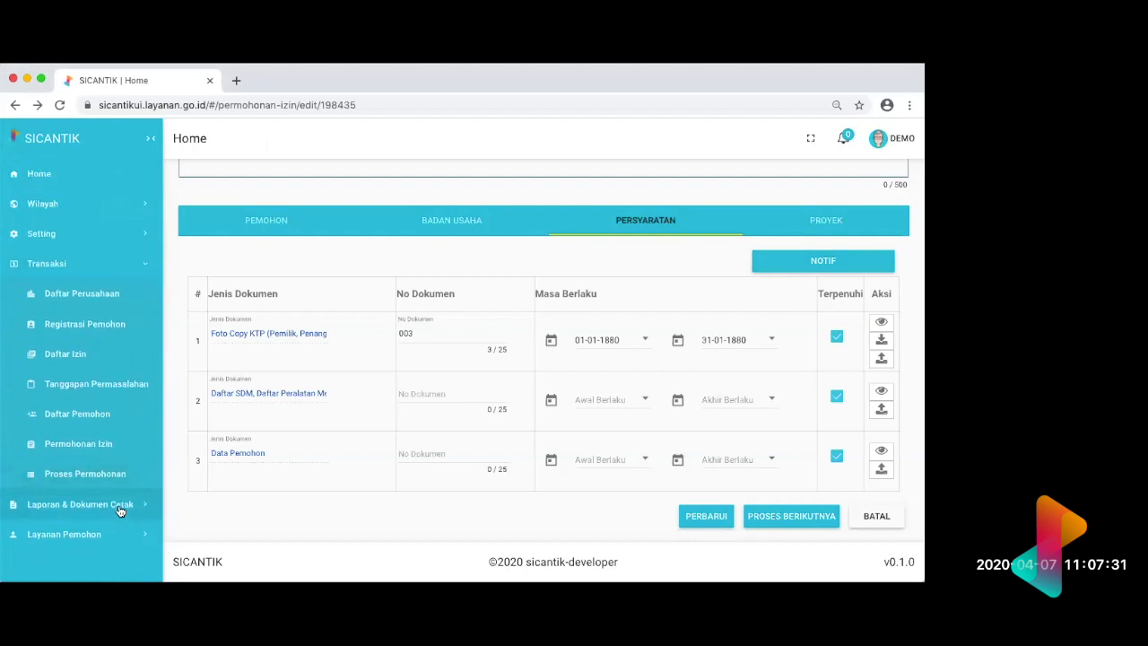
click(119, 508)
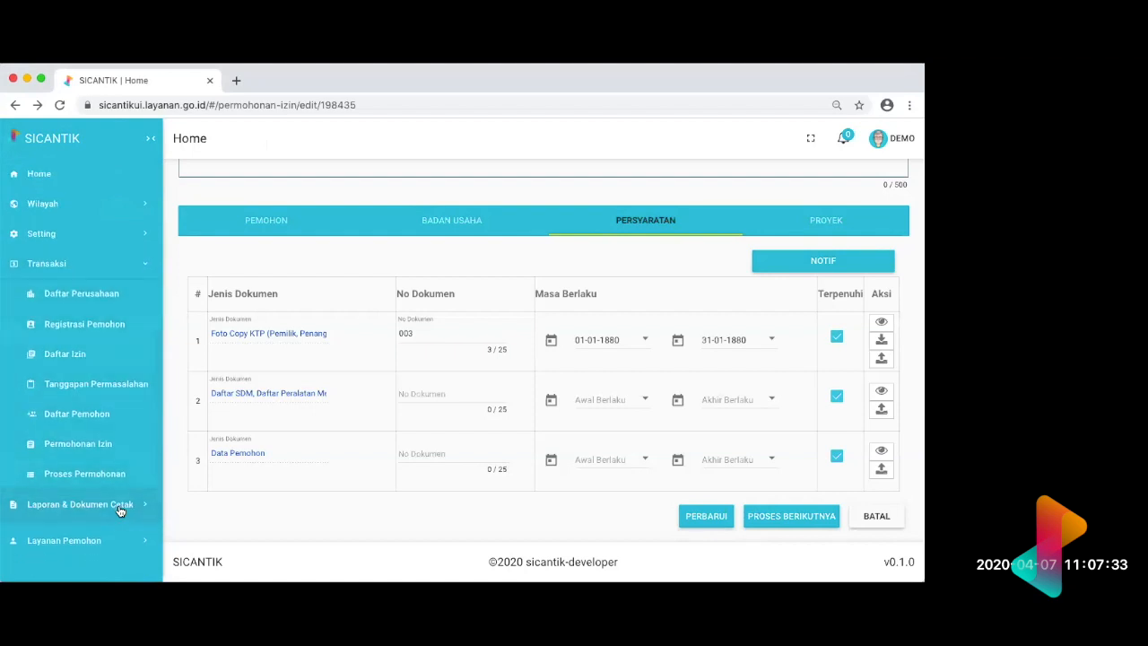
Step: Check the Authorisasi and Seting Umum options and open the Notifikasi settings under Seting Perizinan
click(119, 294)
click(126, 240)
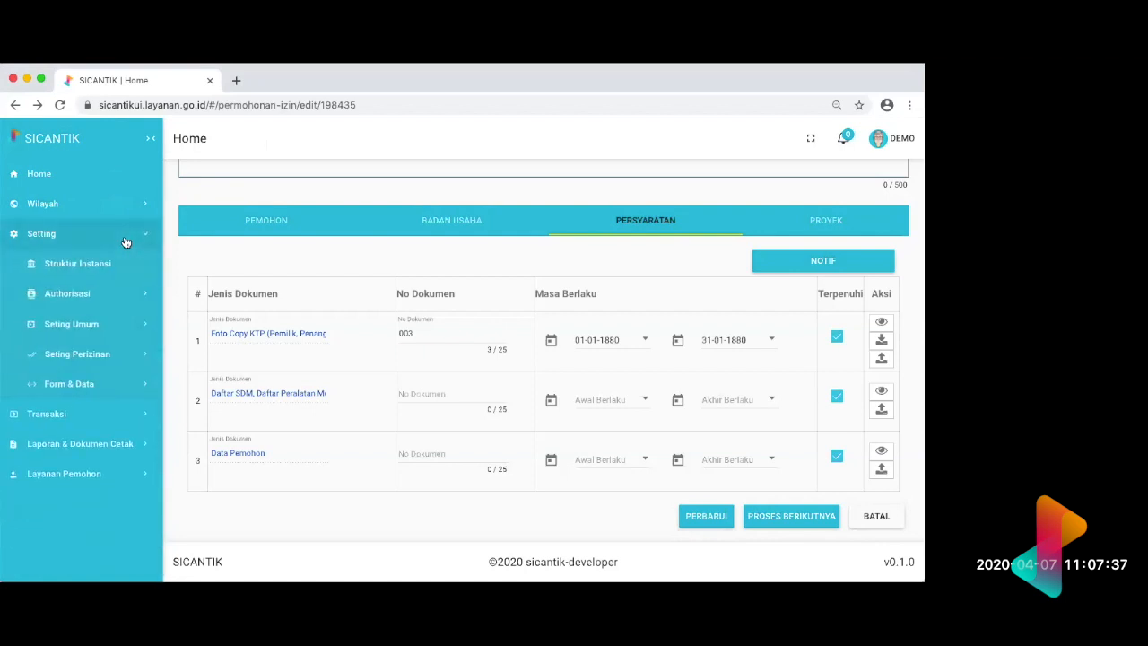
click(126, 305)
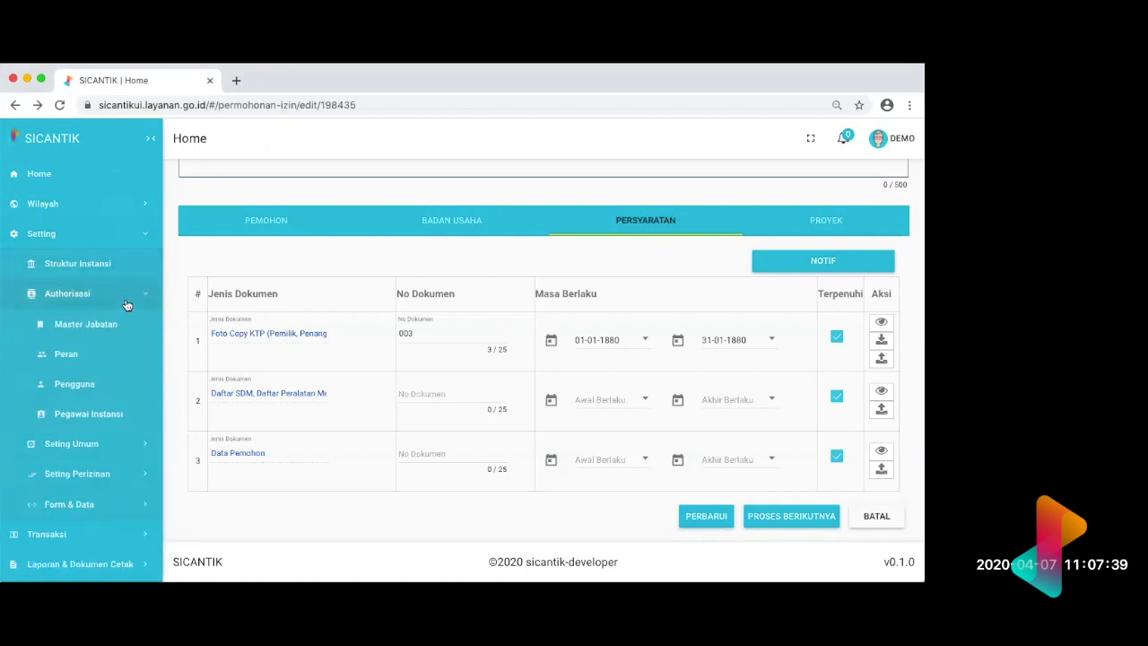
click(129, 443)
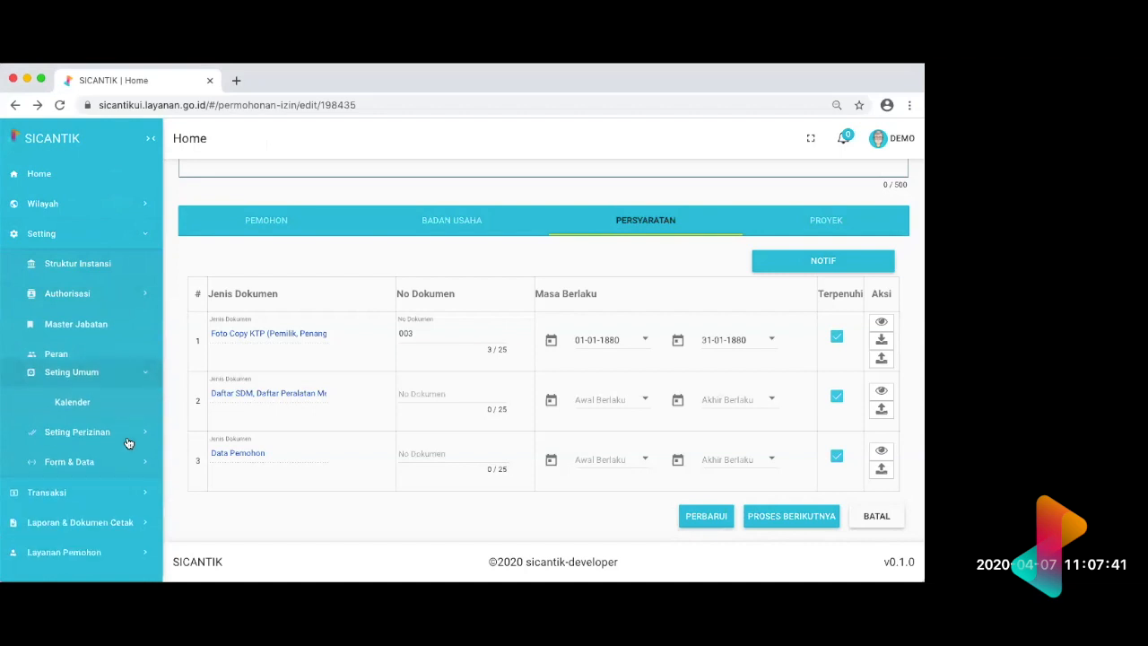
click(140, 396)
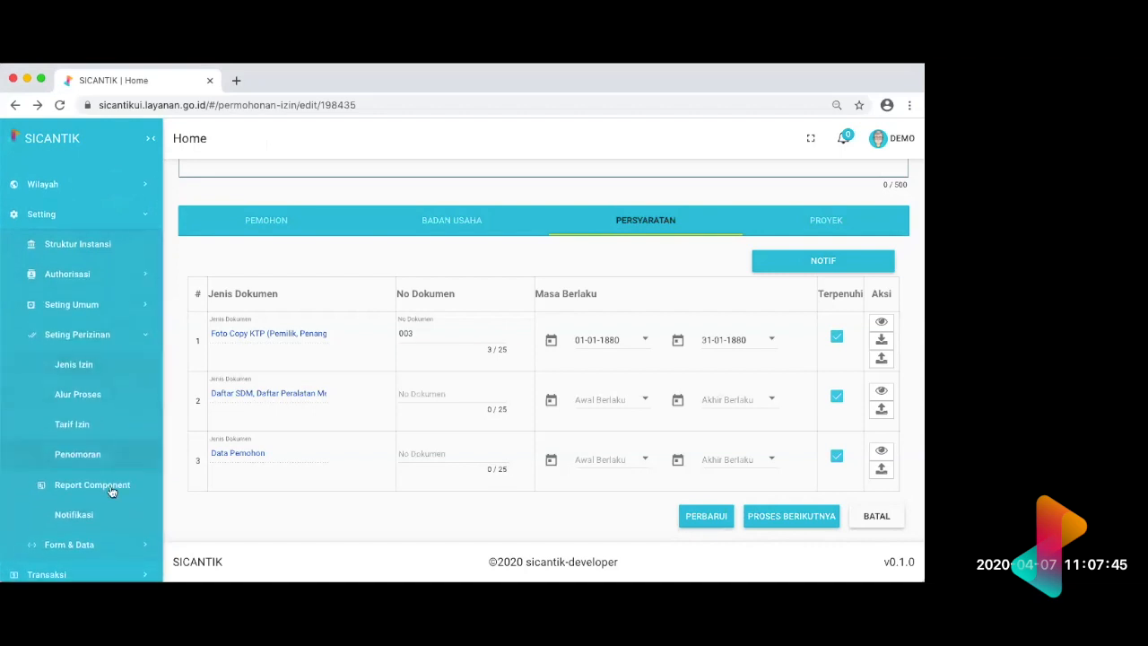
click(106, 515)
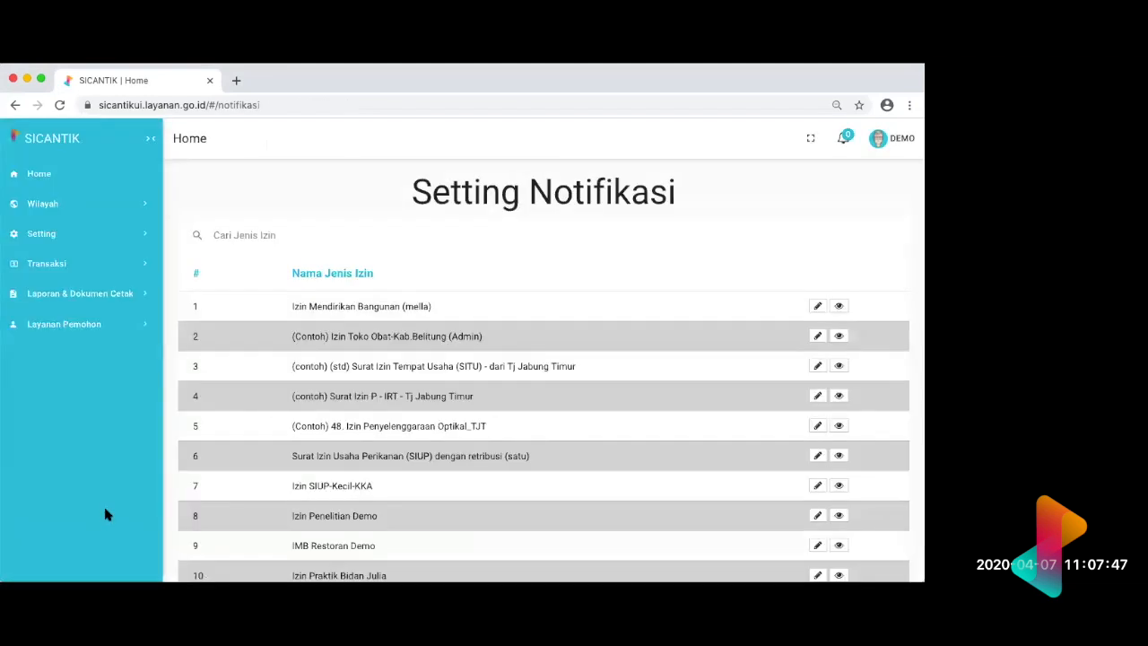
Step: Examine the Form & Data settings for notification options, and return to the Izin Apoteker - demo application form
click(87, 244)
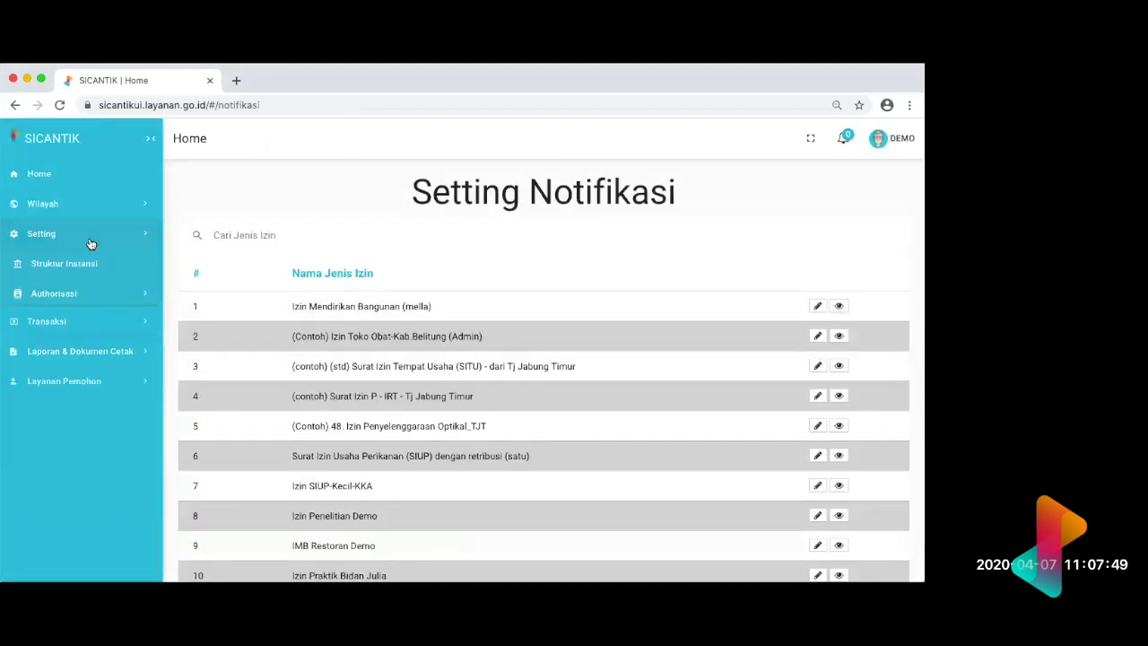
click(141, 375)
scroll(141, 375, down, 1)
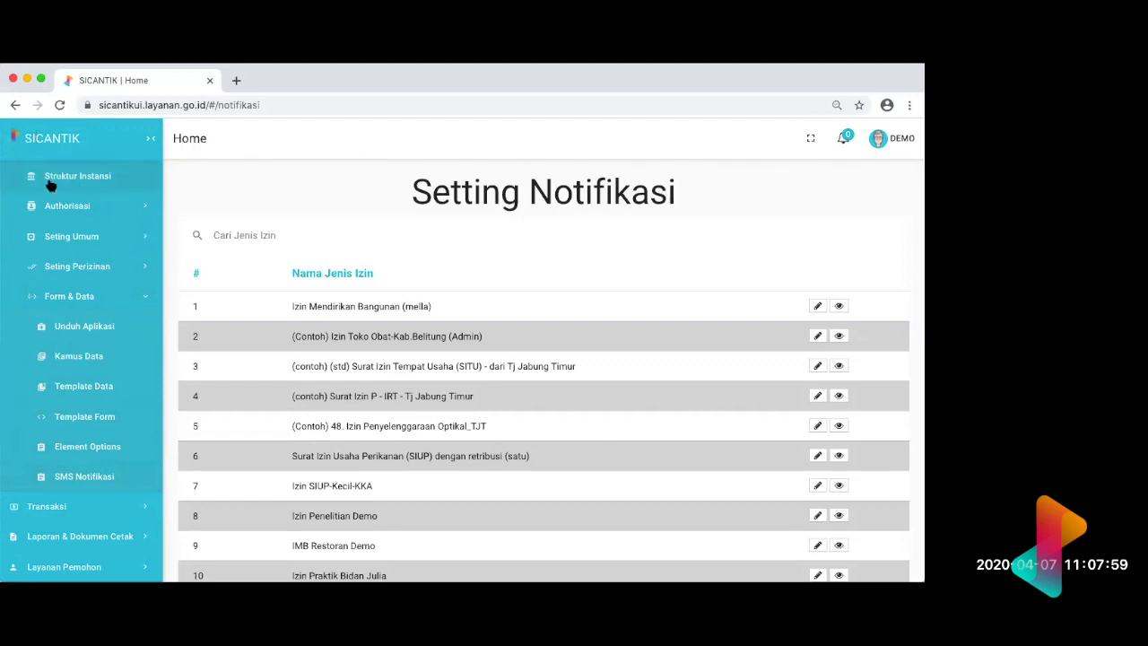
scroll(51, 184, up, 3)
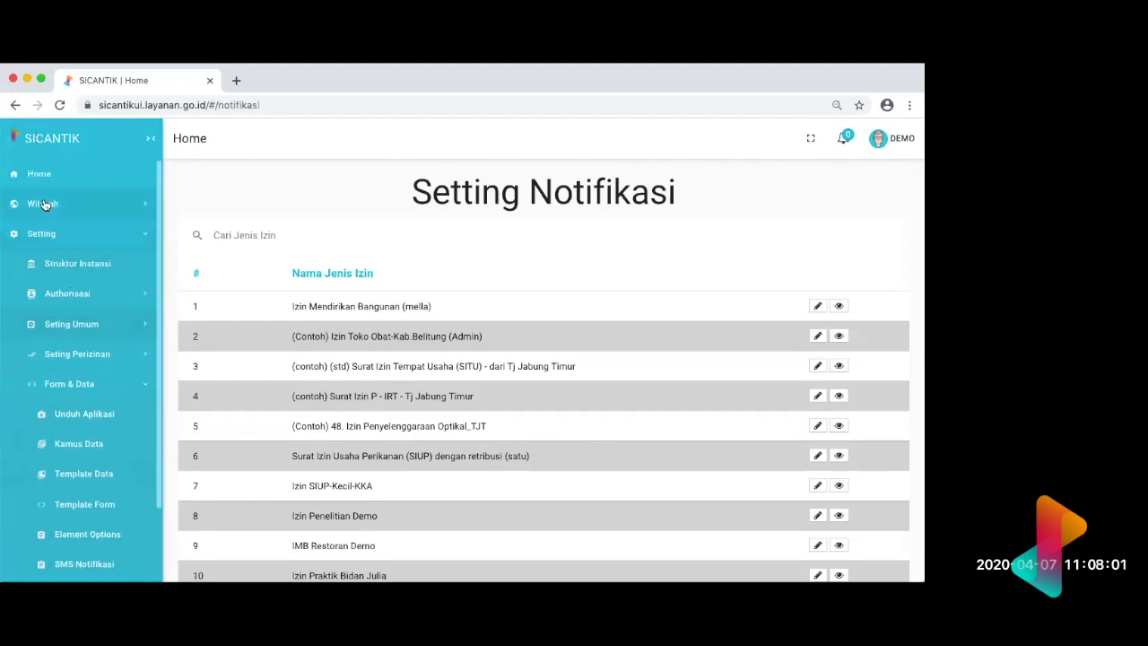
click(40, 172)
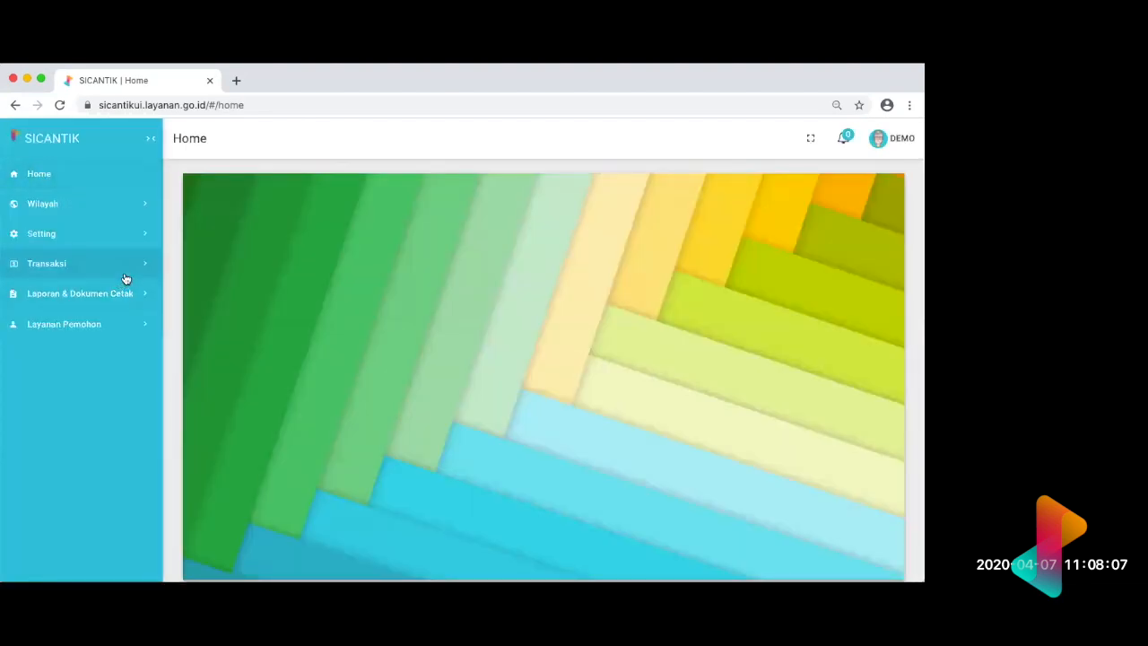
scroll(126, 279, left, 5)
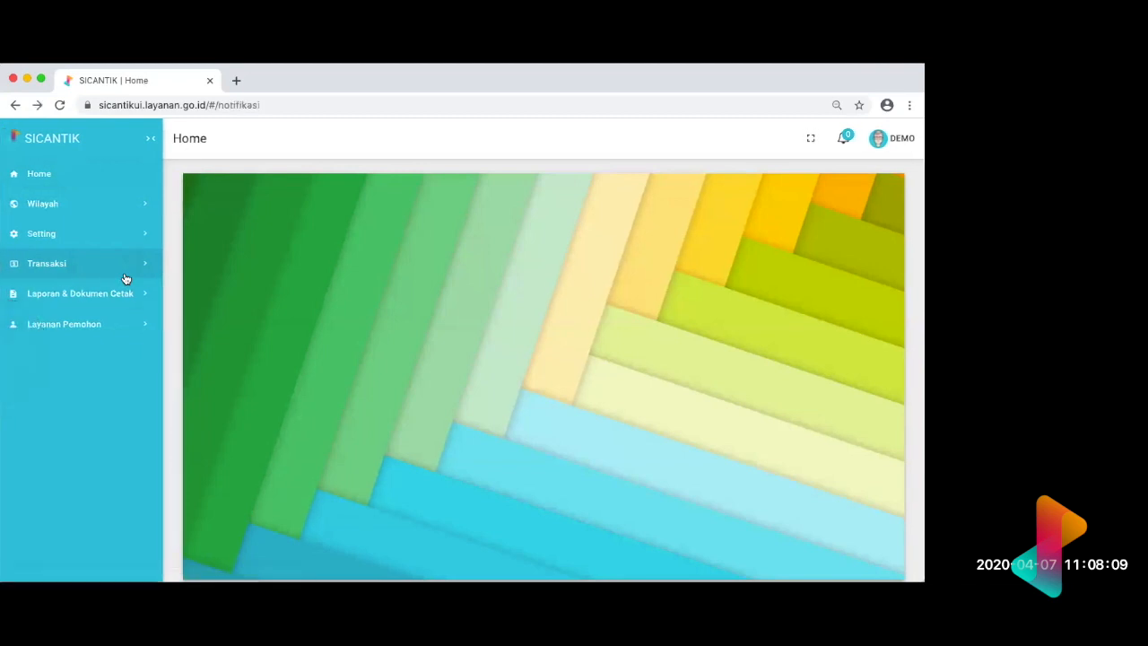
scroll(126, 279, left, 5)
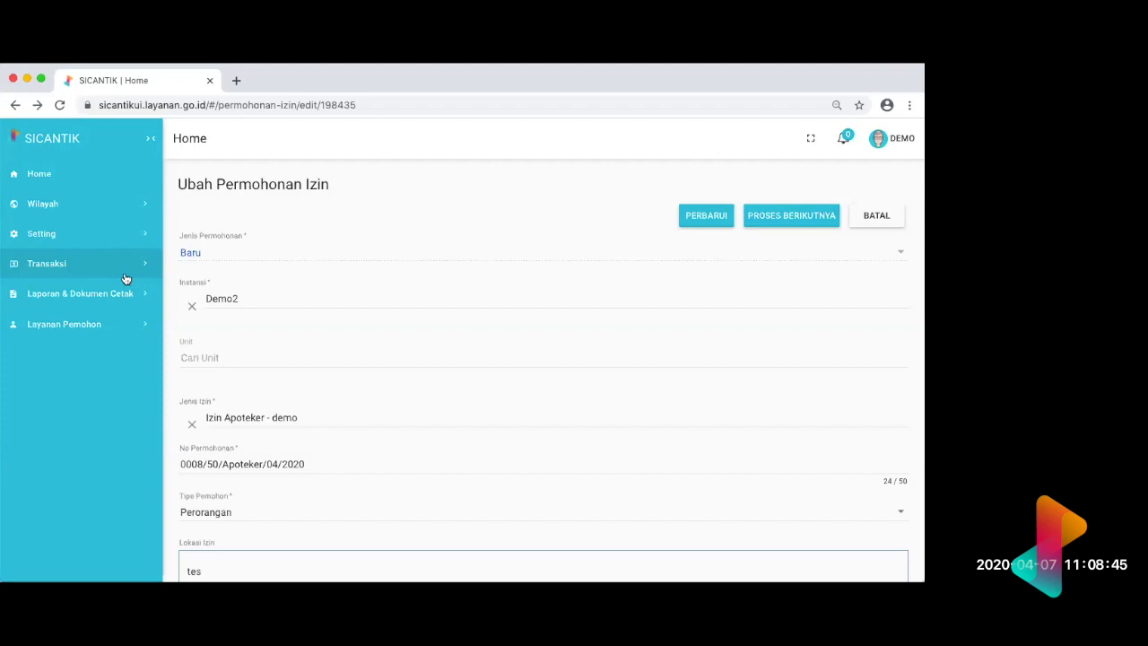
Step: Look through the Tanggapan Permasalahan list under Transaksi, and return to the Izin Apoteker - demo application form
click(149, 235)
click(149, 235)
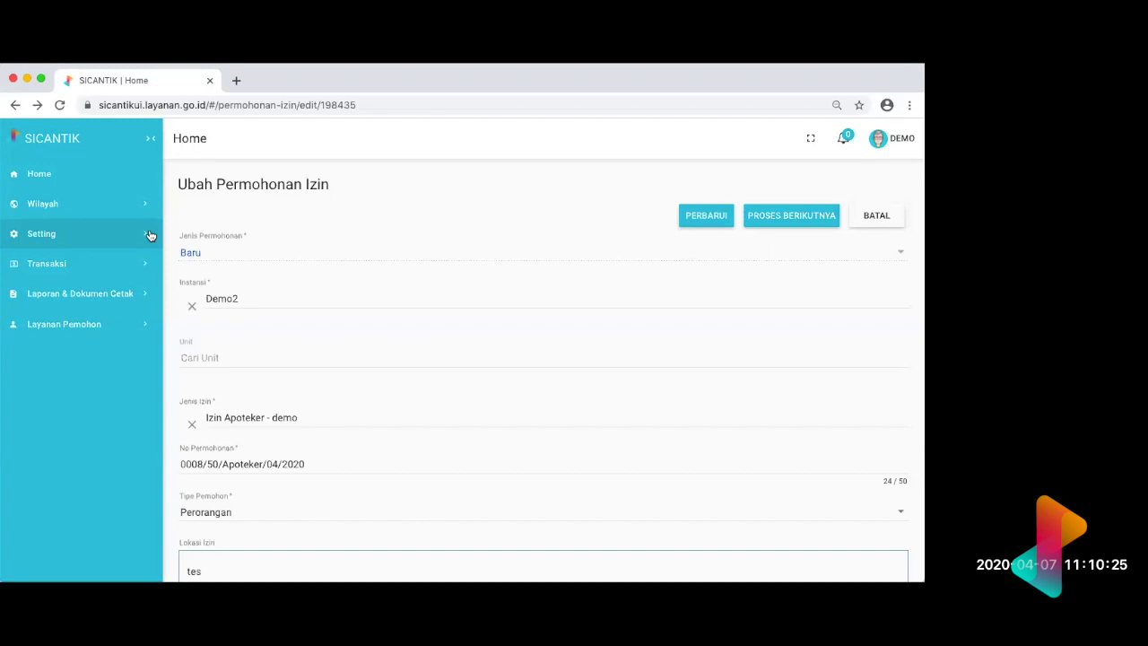
click(152, 262)
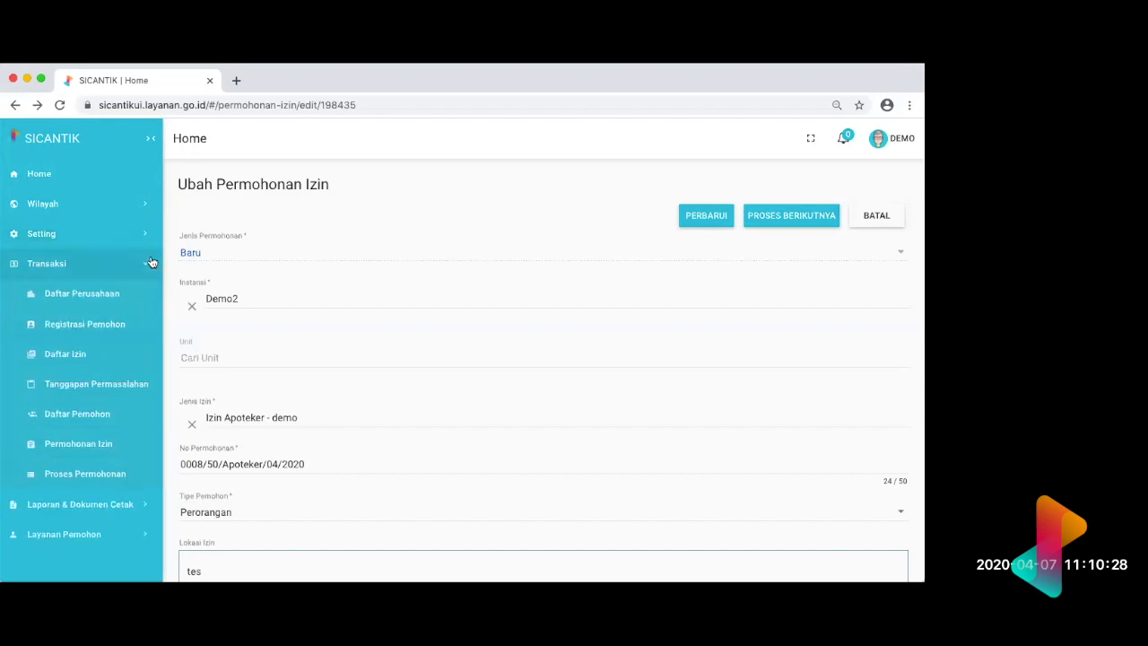
click(115, 396)
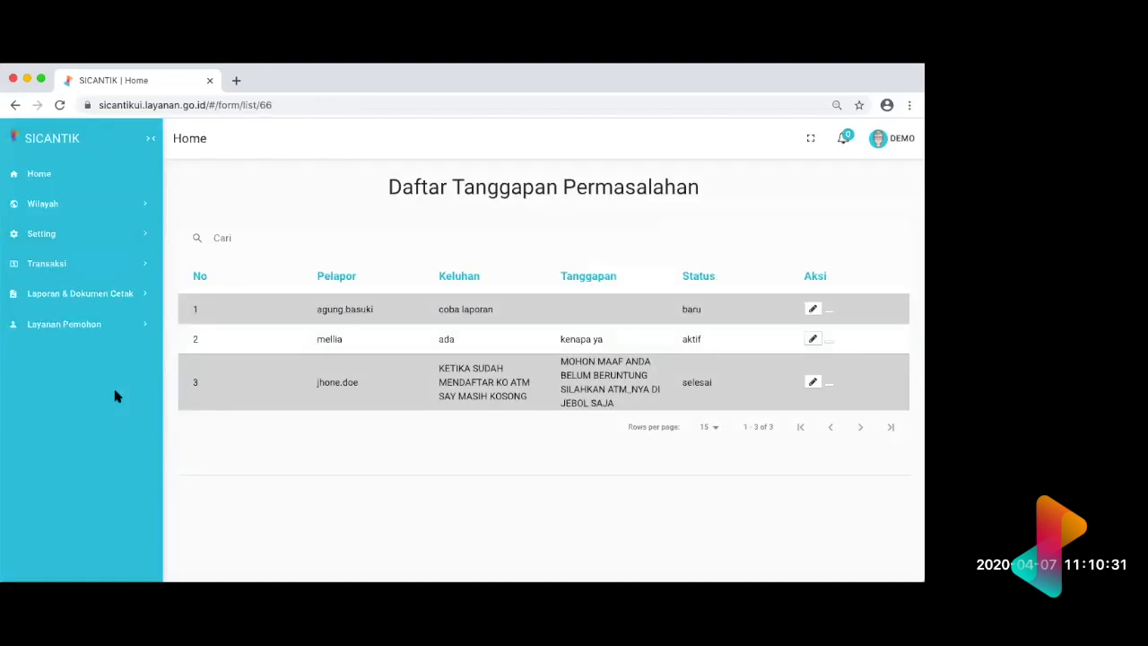
scroll(397, 385, down, 1)
scroll(396, 388, up, 1)
scroll(396, 388, down, 1)
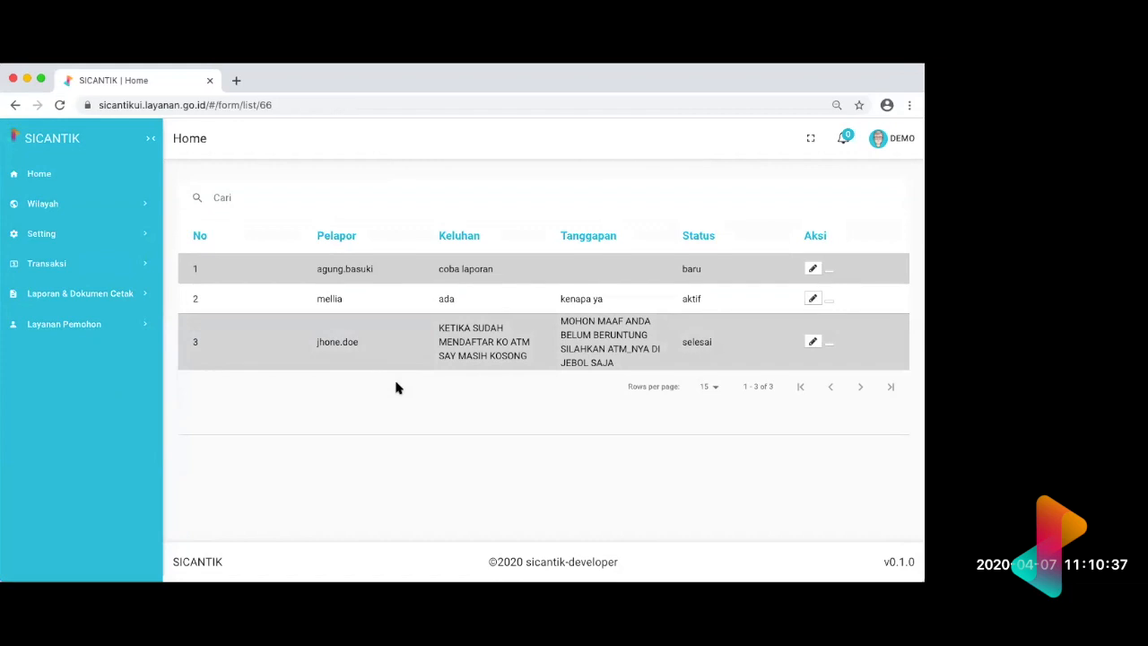
scroll(397, 388, up, 2)
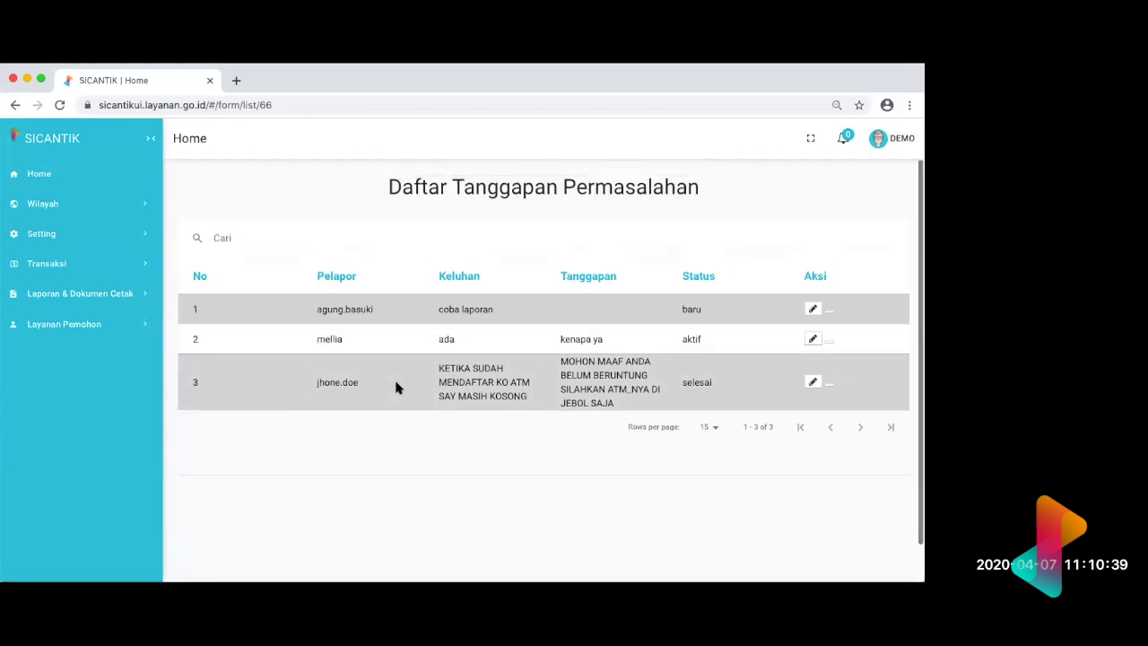
scroll(398, 387, left, 5)
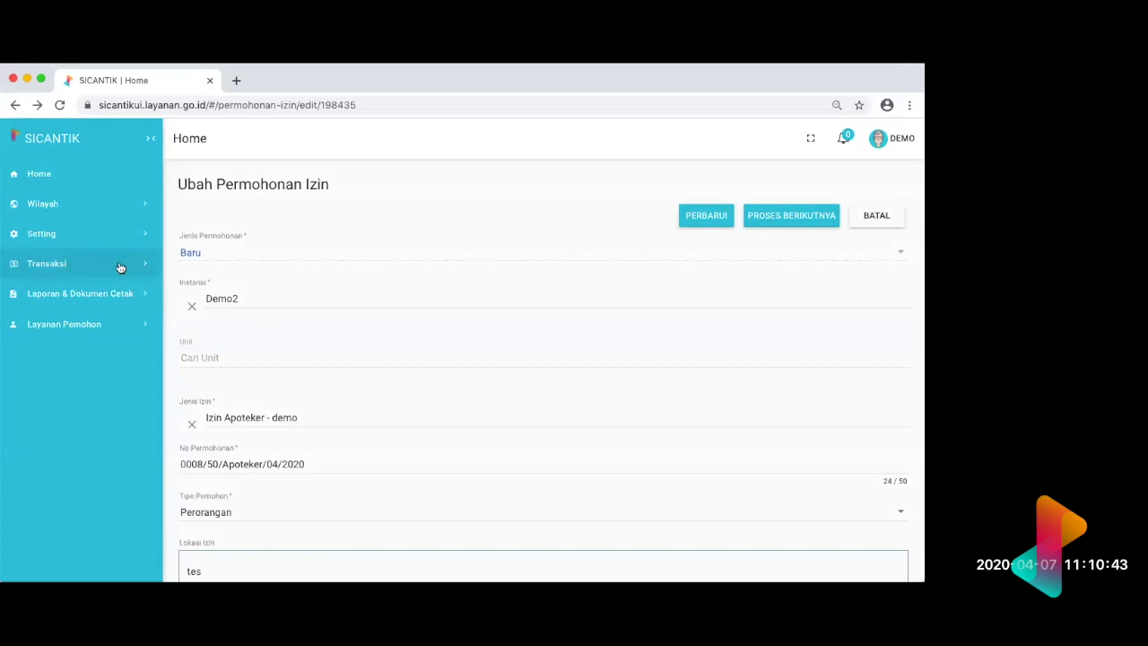
Step: Check the requirements of the Izin IMB - LIA DEMO application at its Menerima & Memeriksa Berkas stage, and return to the Proses Permohonan list
click(120, 267)
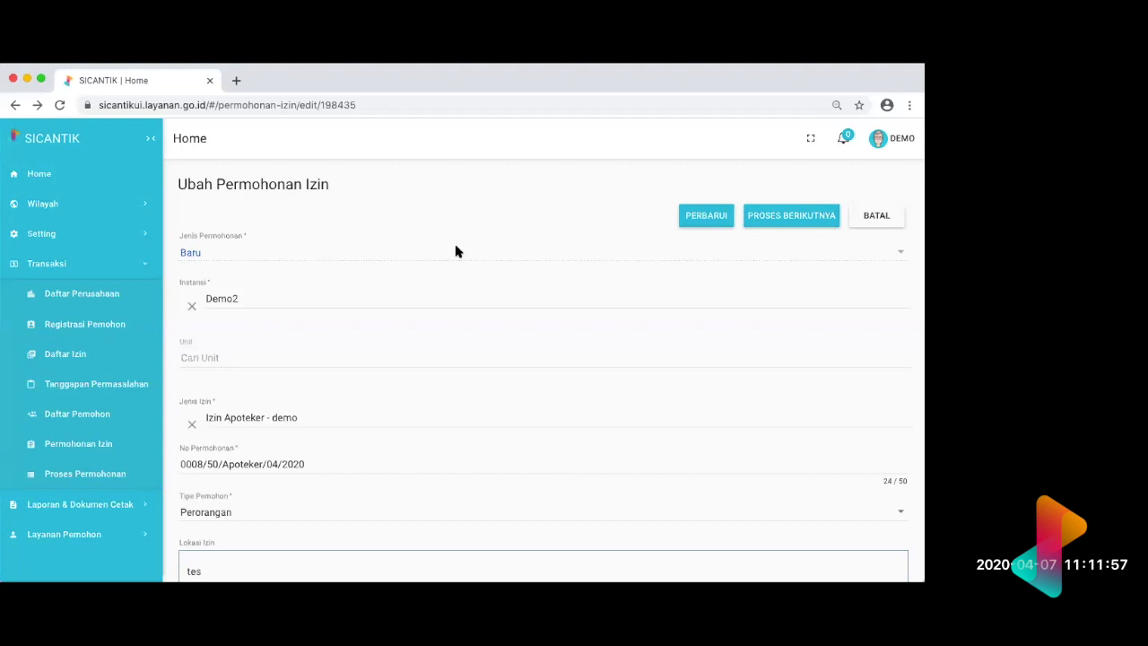
click(115, 472)
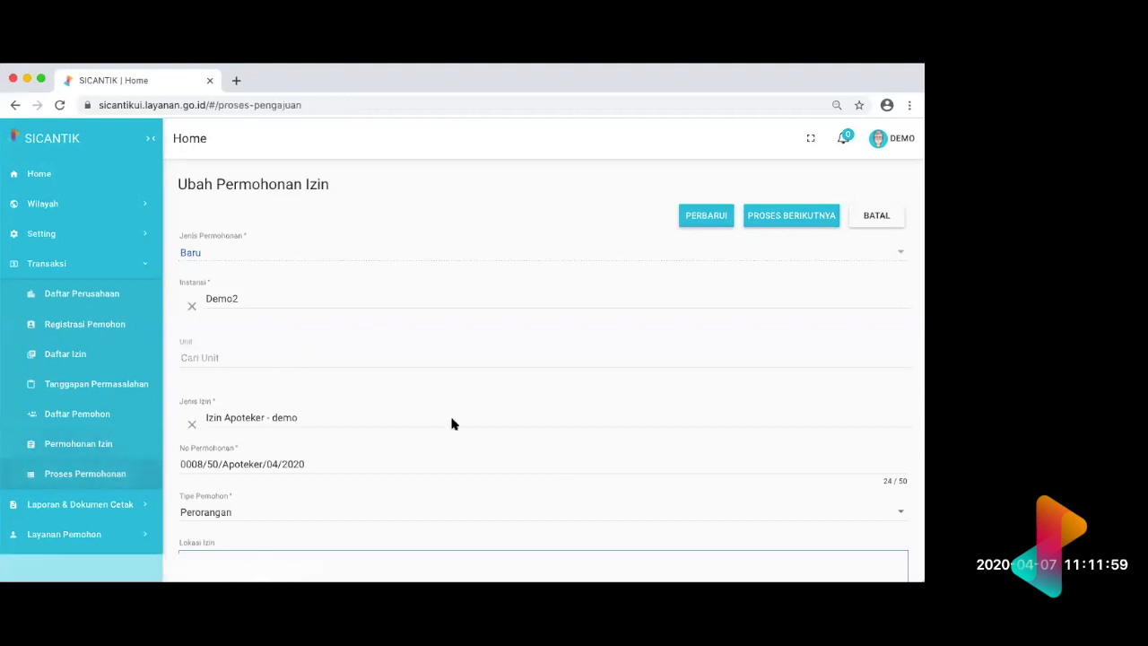
scroll(695, 343, right, 5)
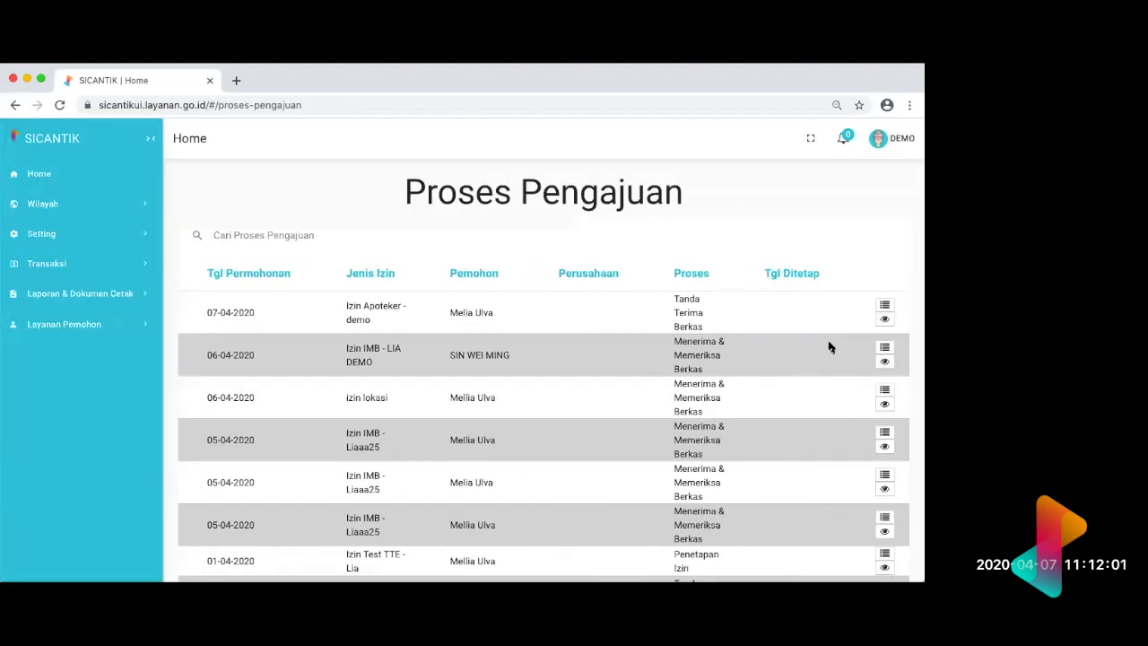
click(885, 348)
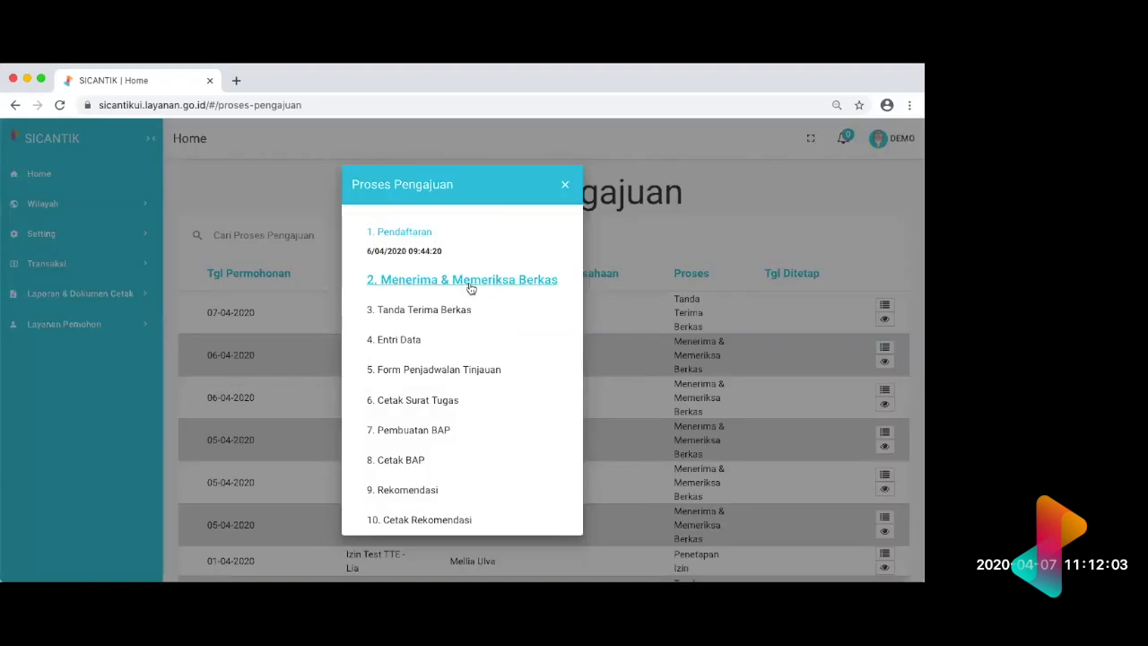
click(470, 286)
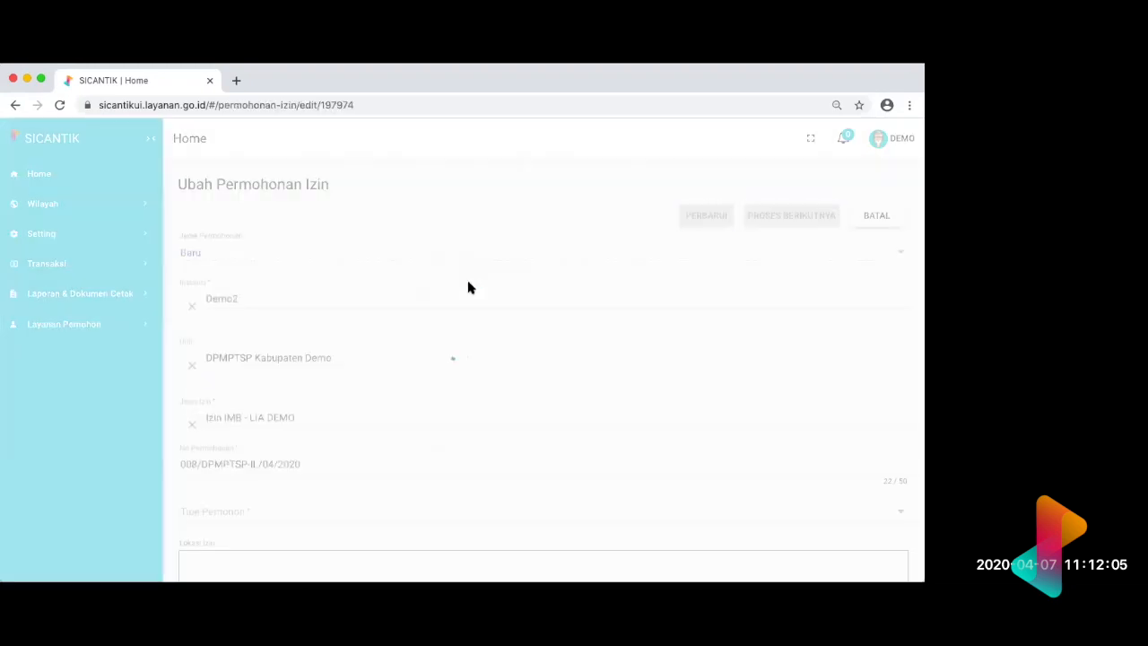
scroll(468, 284, down, 5)
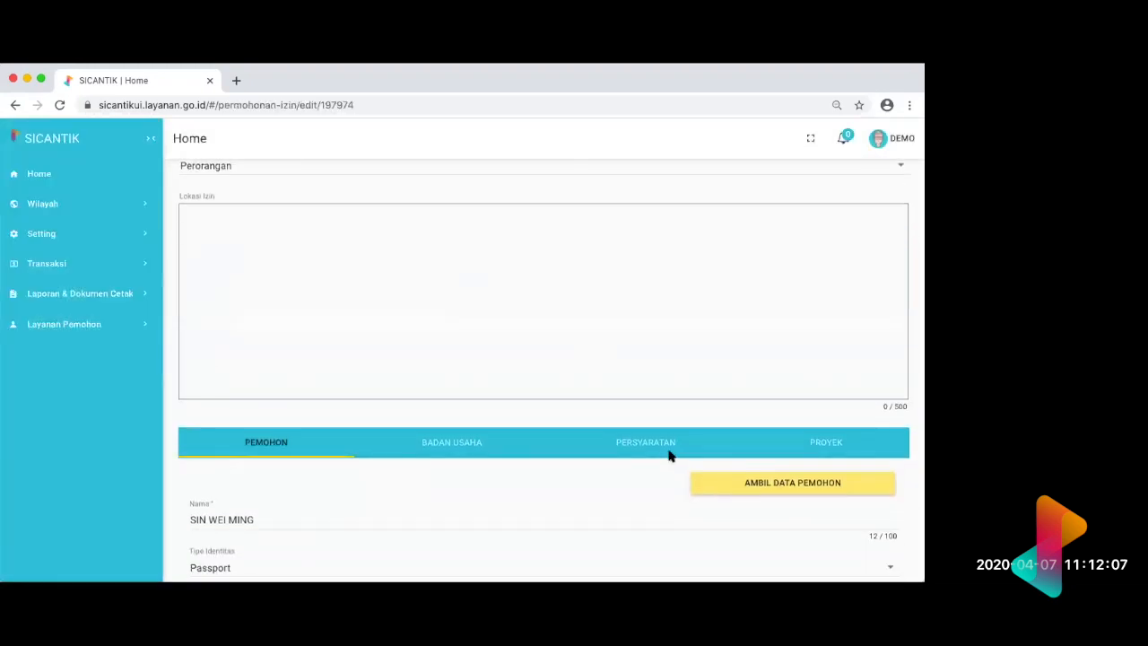
click(671, 451)
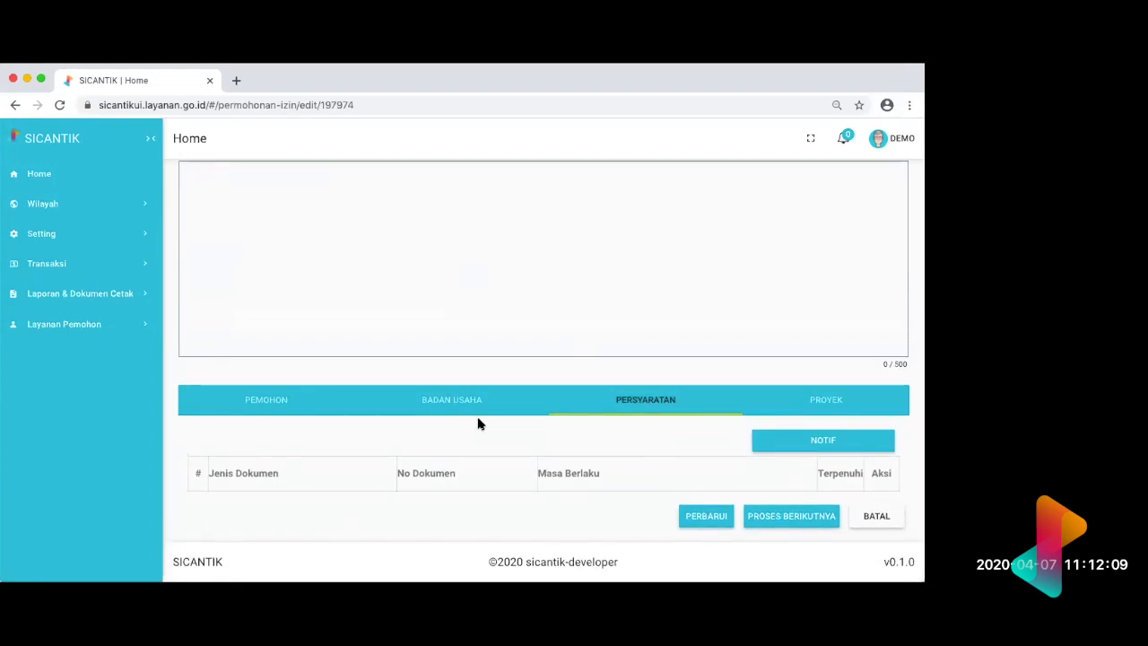
key(super+Left)
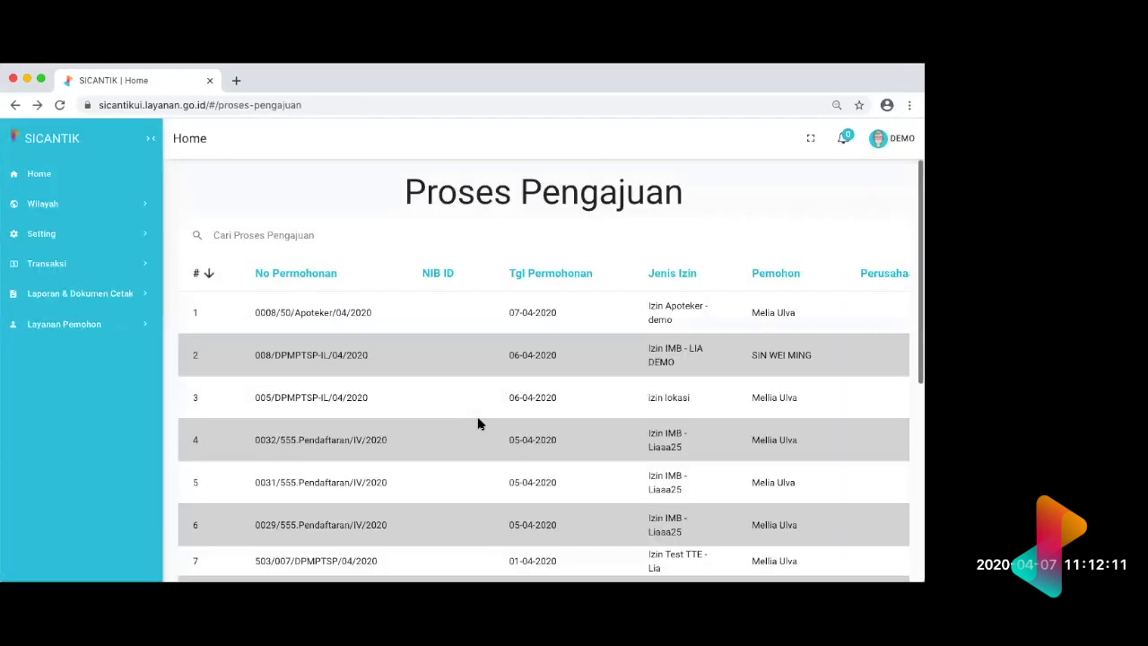
Step: Open the Izin Apoteker - demo application at its Menerima & Memeriksa Berkas stage and show its Persyaratan section
scroll(764, 357, right, 5)
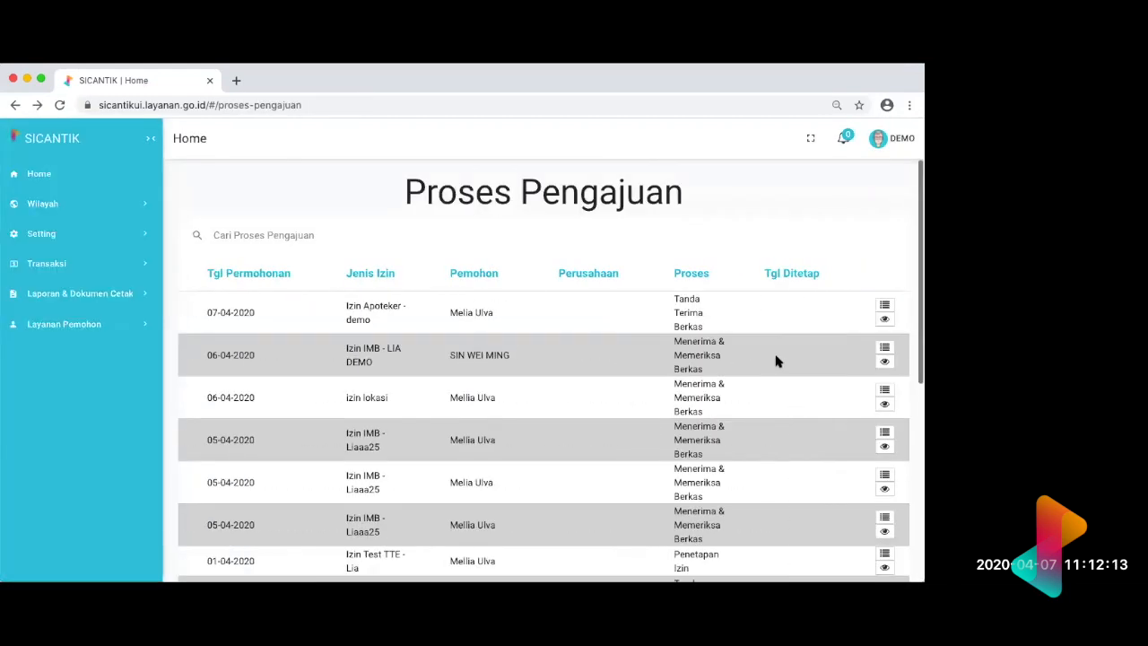
click(885, 305)
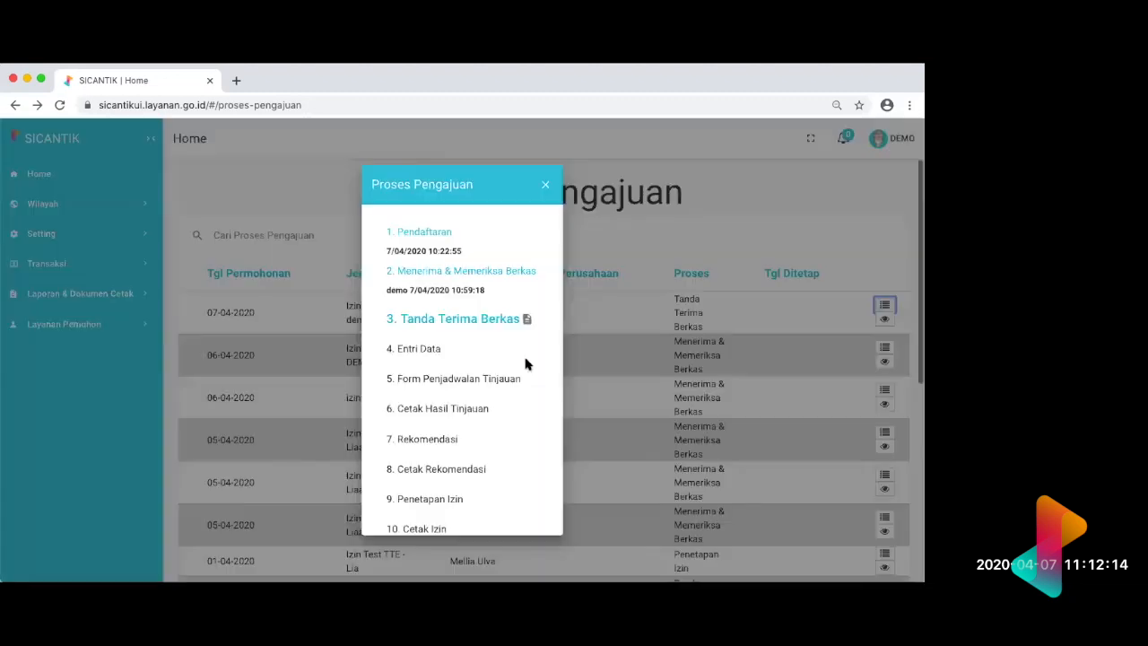
click(480, 274)
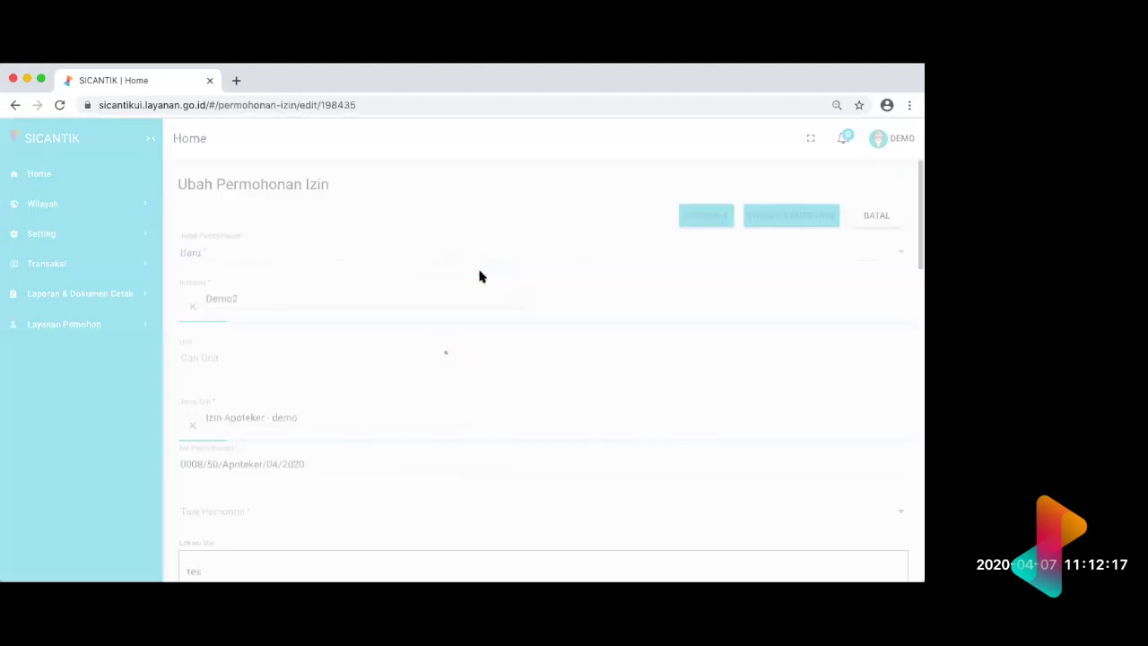
scroll(639, 385, down, 3)
scroll(640, 385, down, 3)
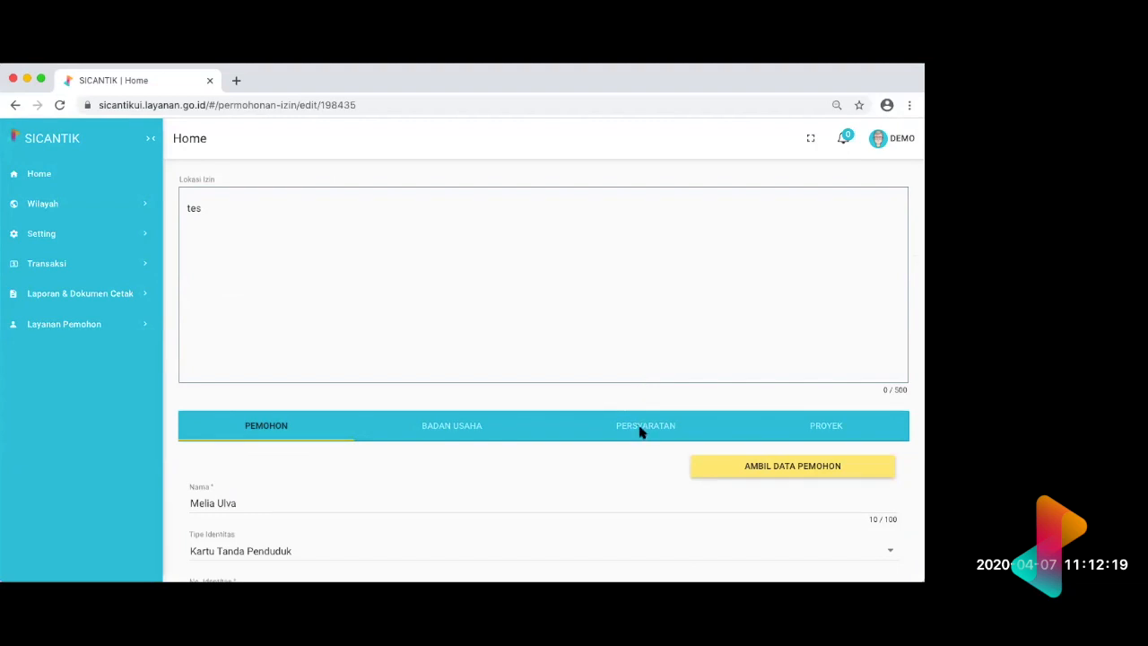
click(644, 423)
scroll(849, 541, down, 1)
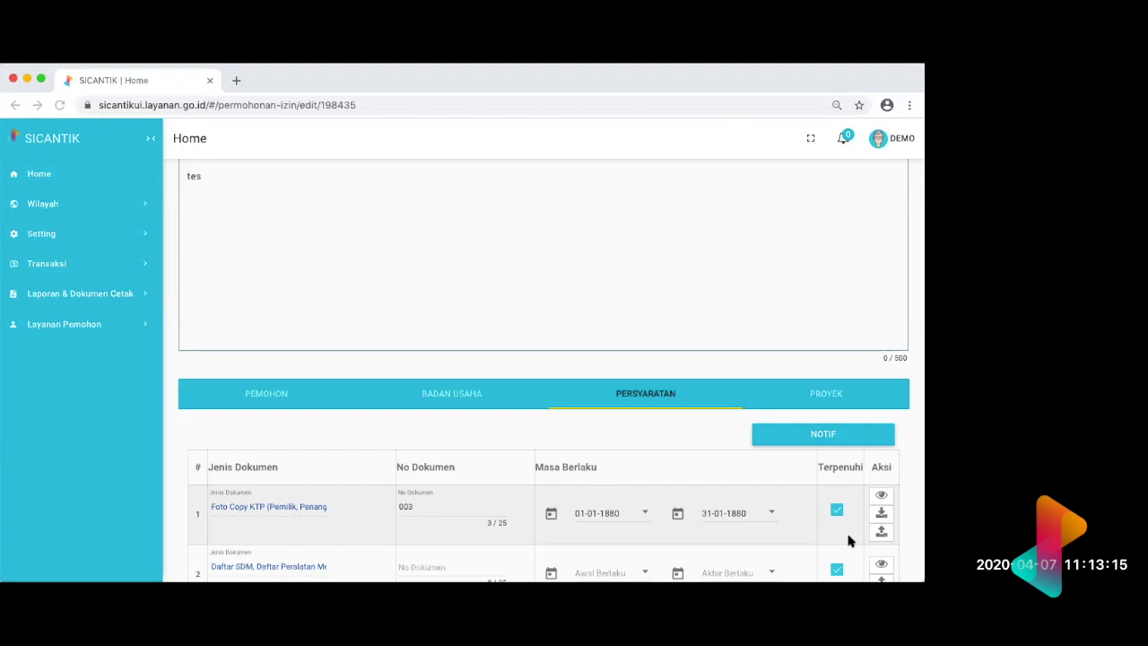
Step: Examine the Persyaratan table of the Izin Apoteker - demo application, including each document's number, validity dates, Terpenuhi mark and available actions
scroll(849, 540, down, 1)
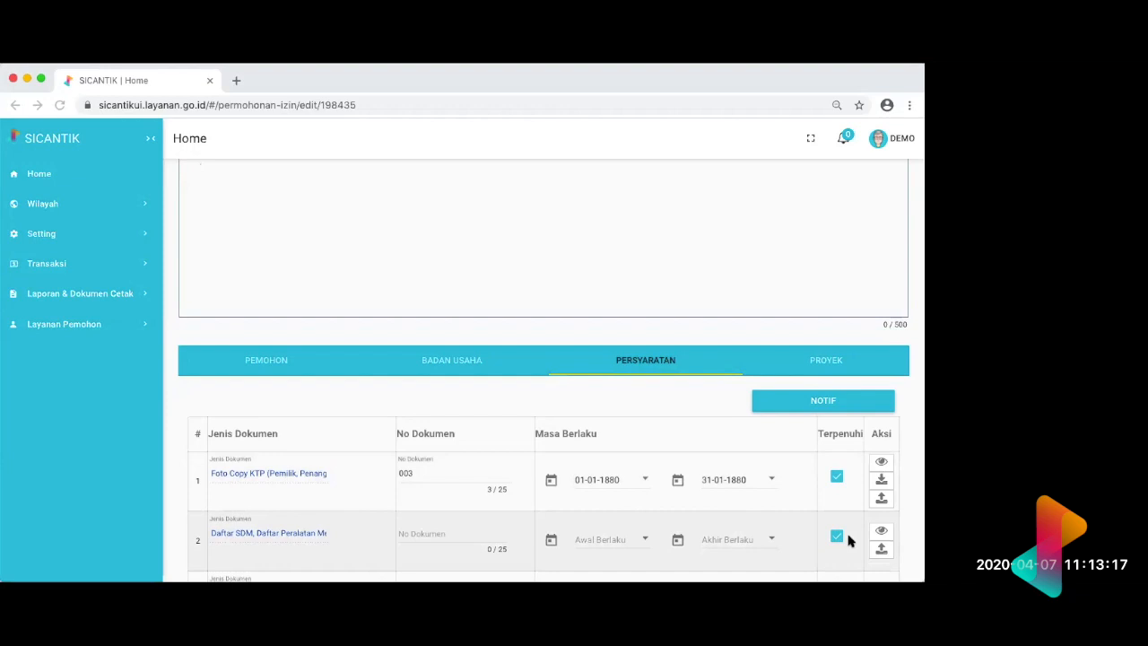
scroll(849, 540, down, 4)
scroll(849, 540, up, 8)
scroll(849, 540, up, 3)
scroll(849, 540, down, 6)
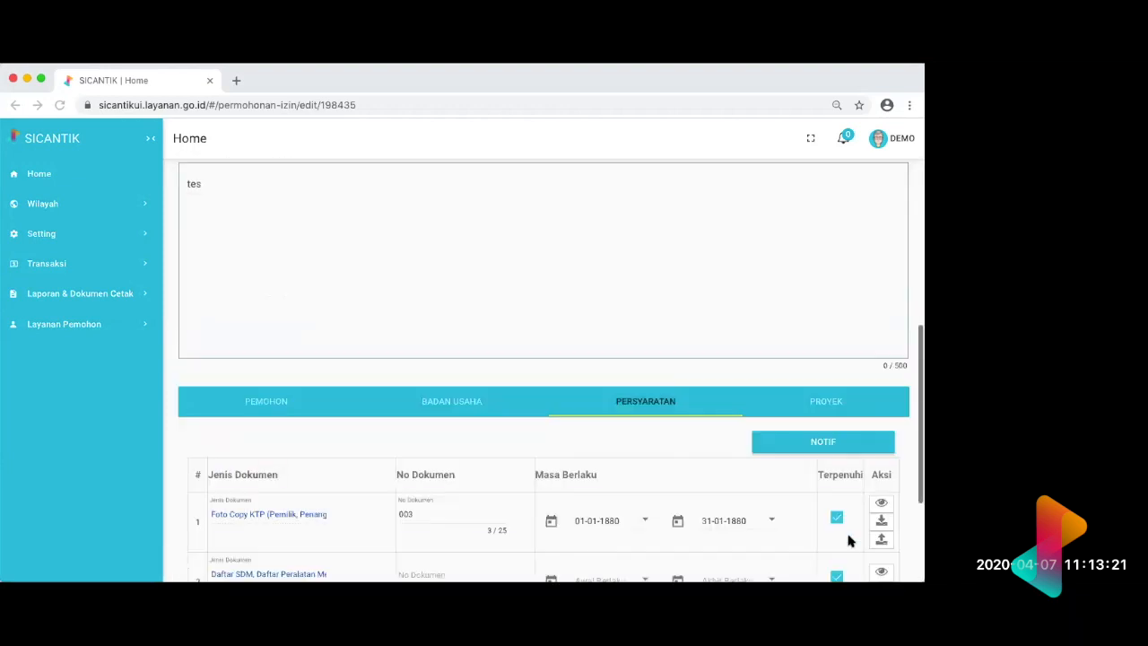
scroll(848, 540, down, 5)
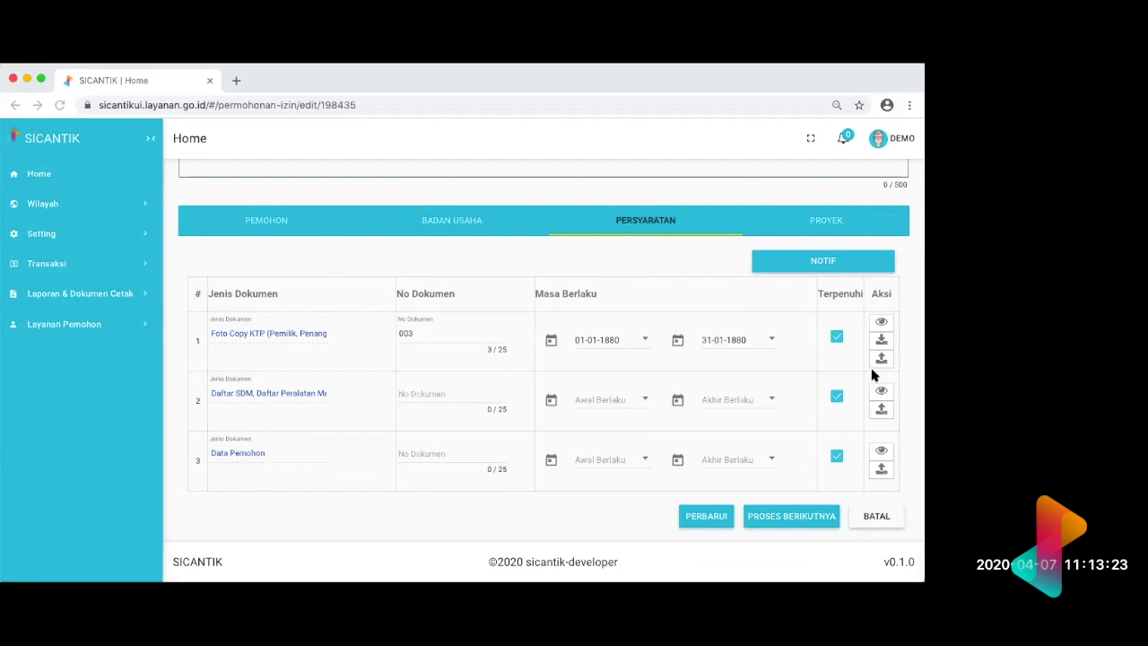
scroll(721, 376, up, 10)
scroll(720, 376, down, 8)
scroll(720, 376, down, 1)
scroll(720, 377, down, 2)
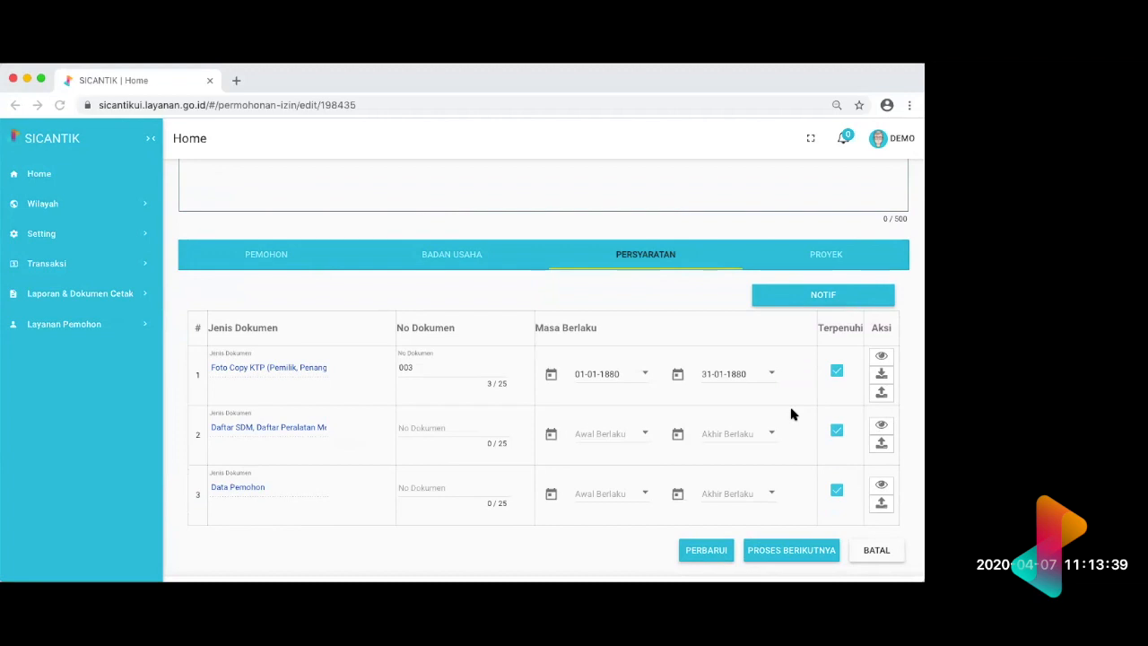
scroll(791, 413, down, 1)
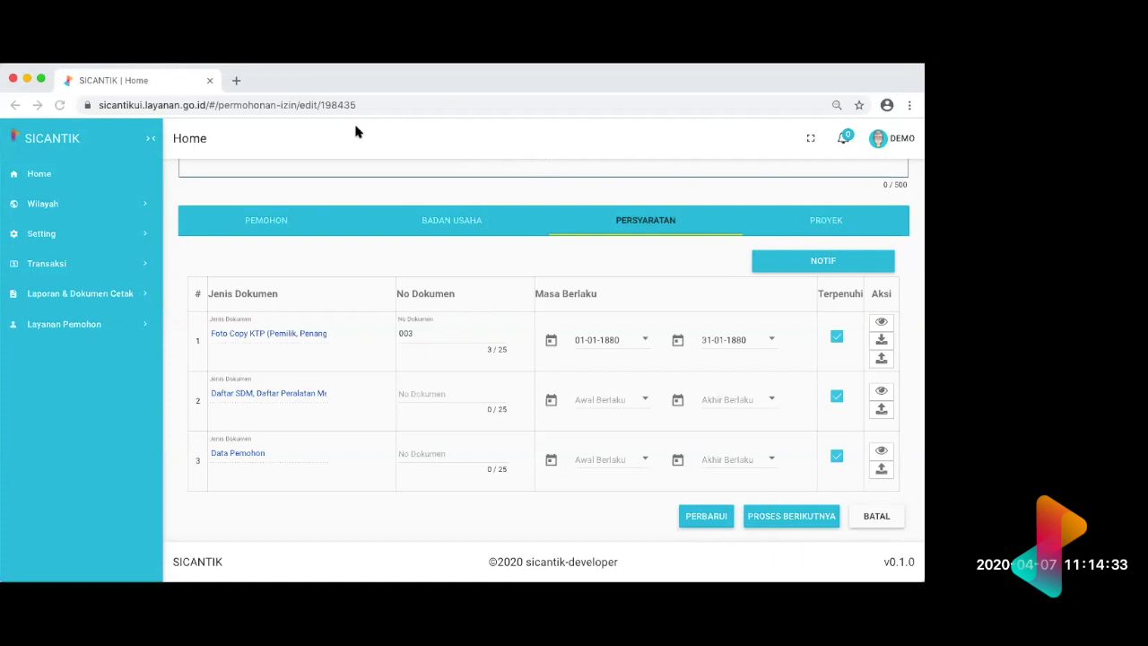
click(351, 232)
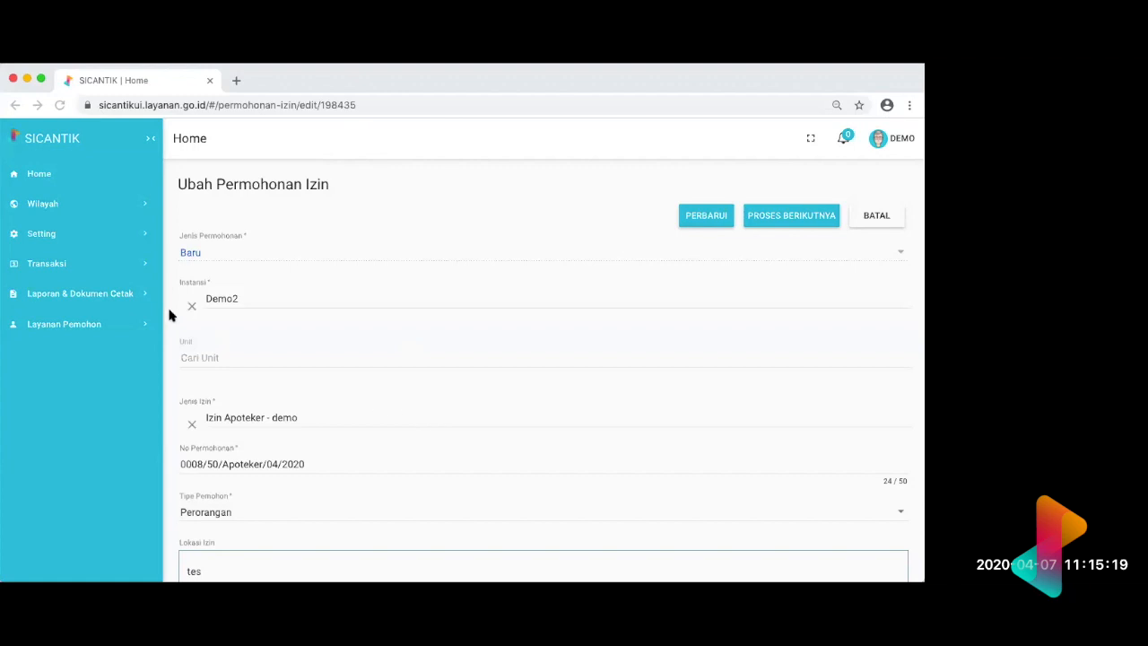
click(114, 267)
click(114, 267)
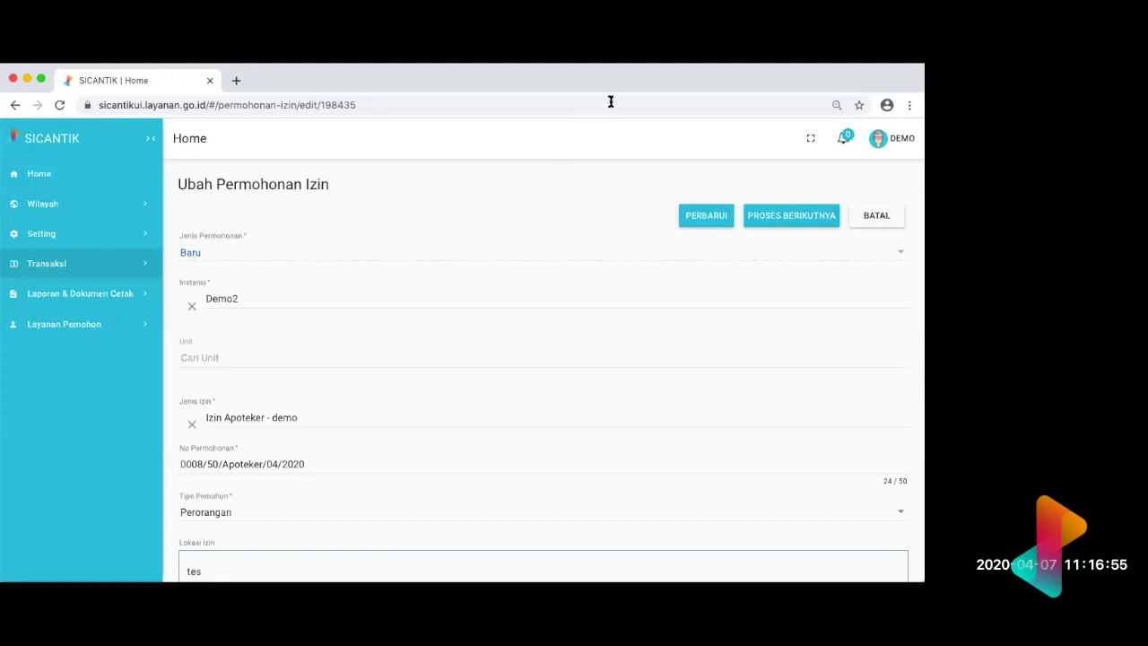
click(636, 79)
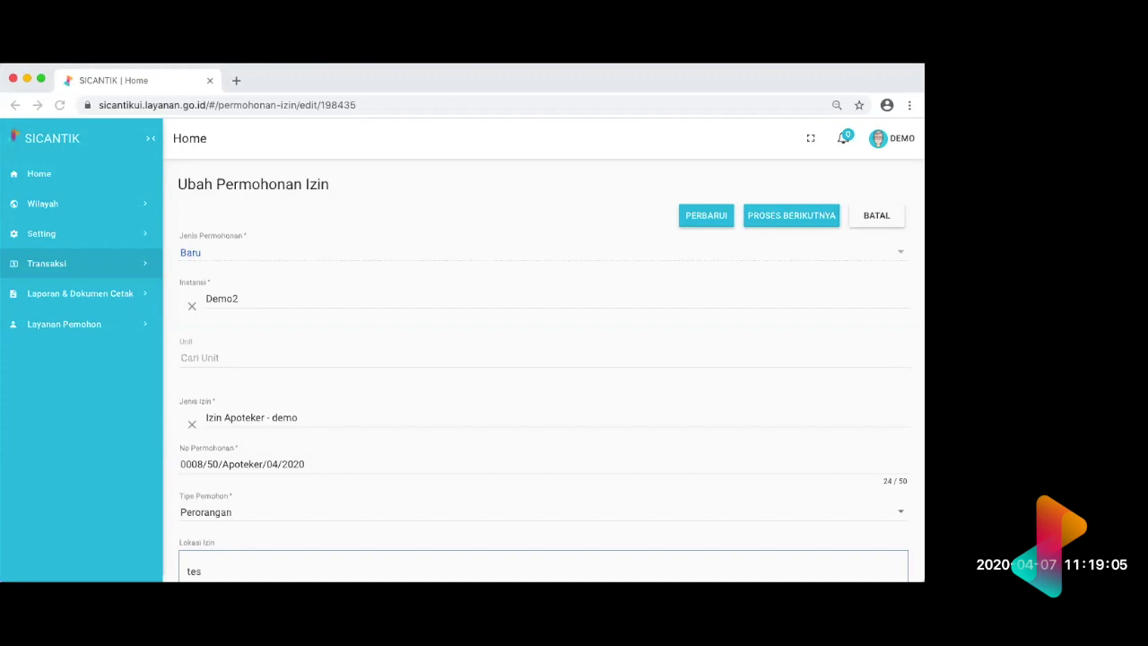
Step: Open the Alur Proses TDI - Perpanjangan workflow for editing from the Alur Proses list in Seting Perizinan
click(118, 235)
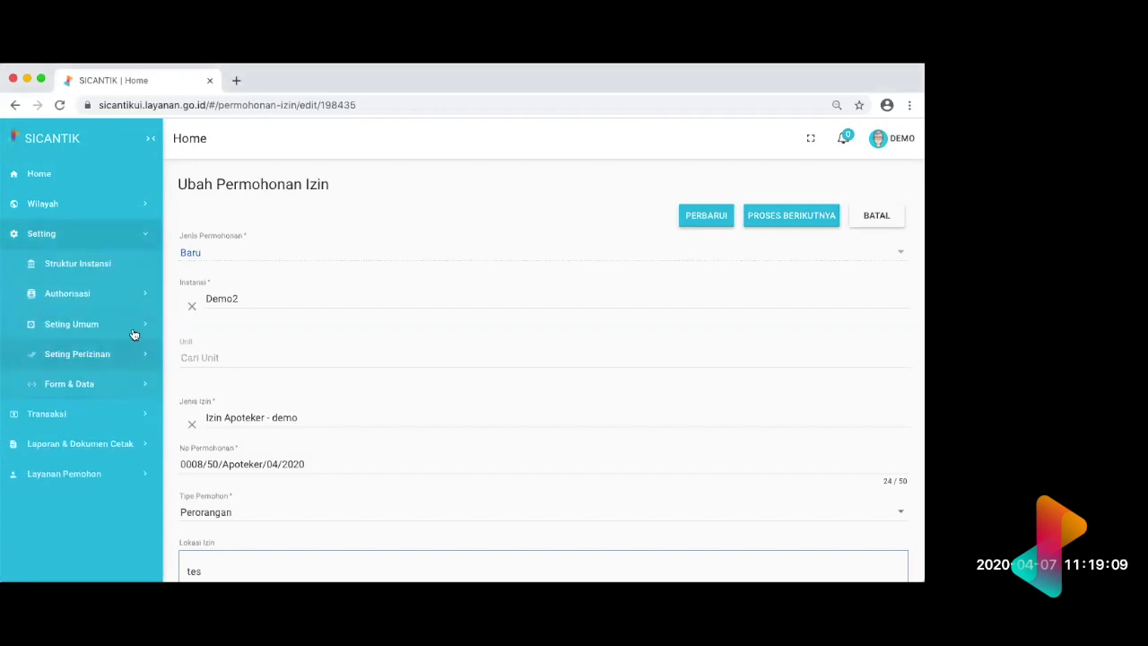
click(130, 354)
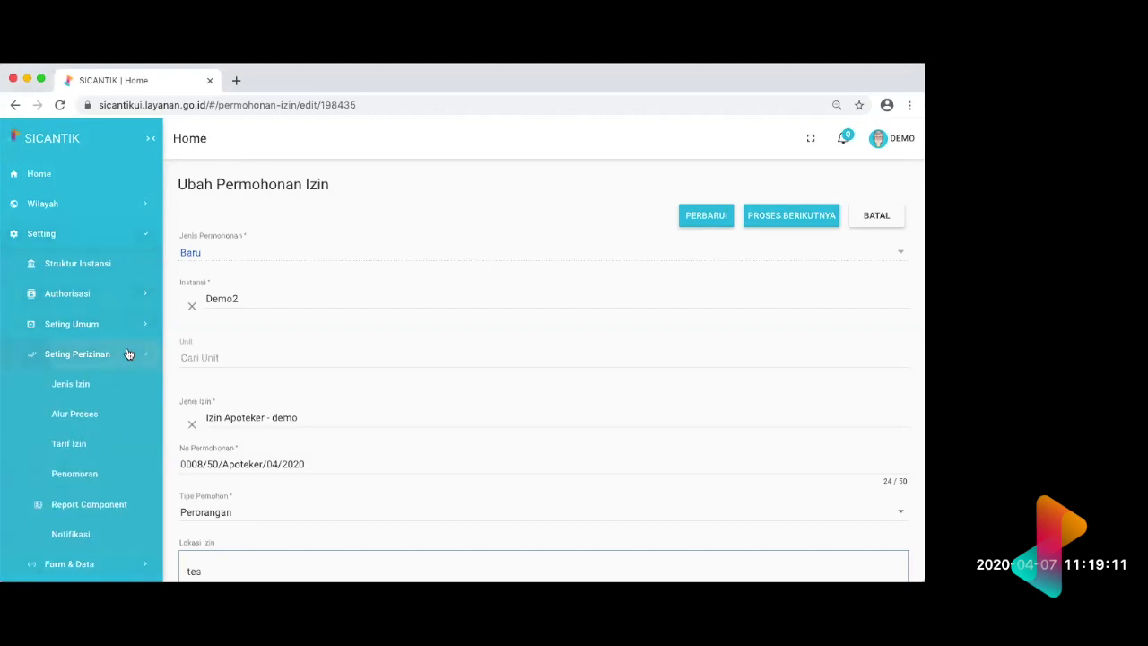
click(93, 417)
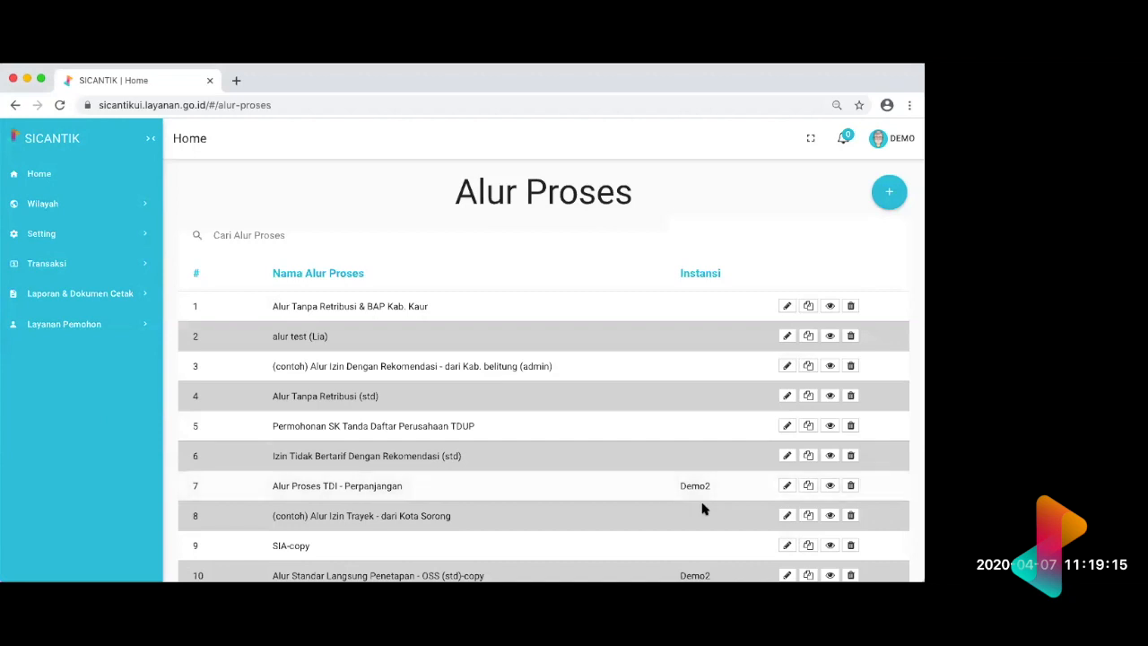
click(783, 485)
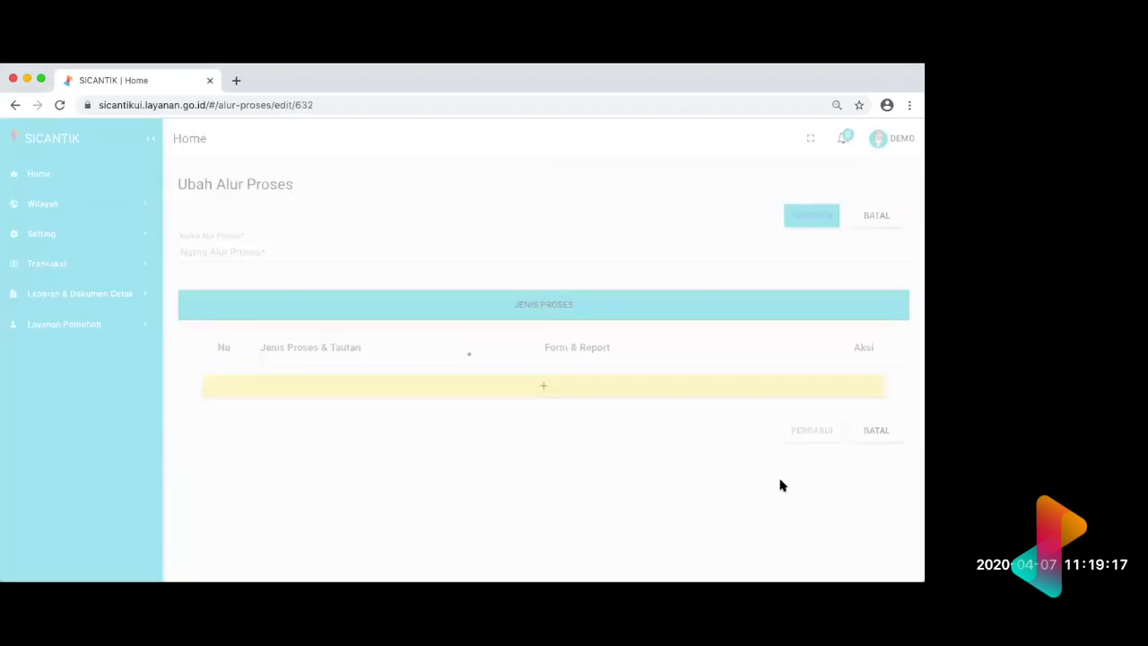
Step: Add a fifth process to the end of the workflow and set its Jenis Proses to Cetak Penolakan Izin
scroll(780, 486, down, 1)
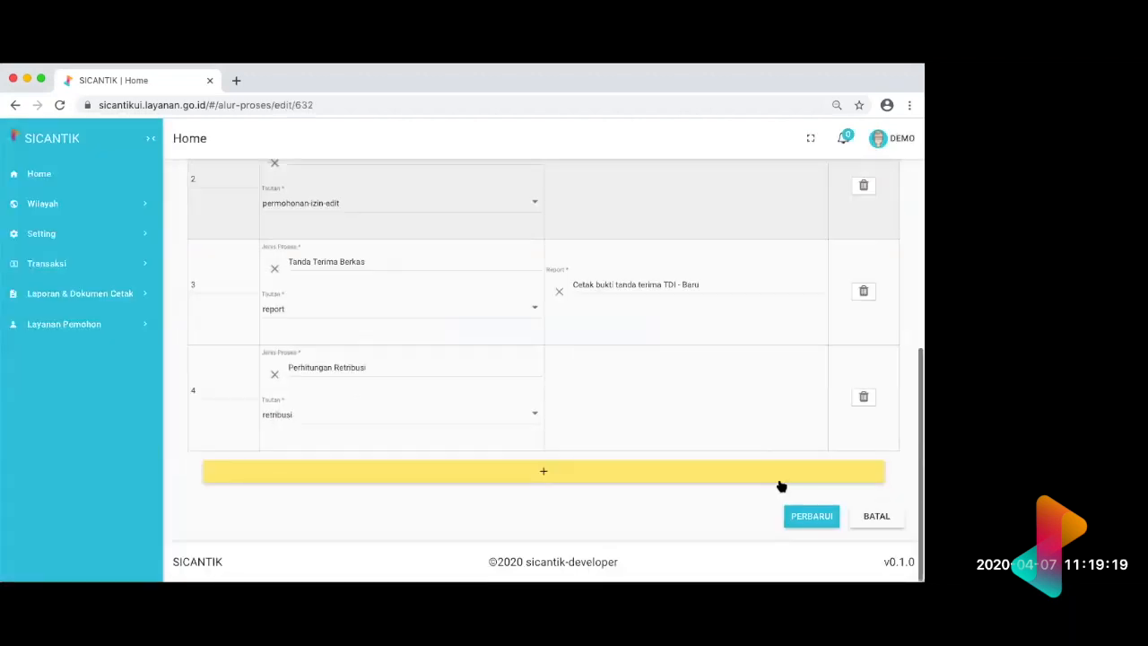
click(659, 479)
click(410, 474)
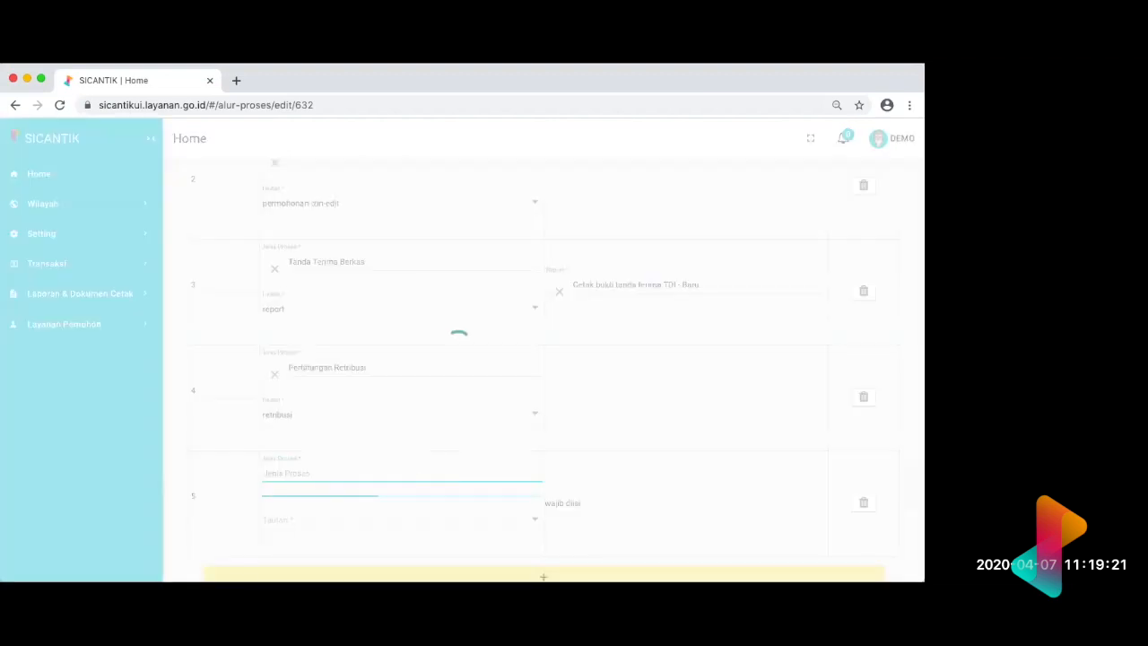
text(peno)
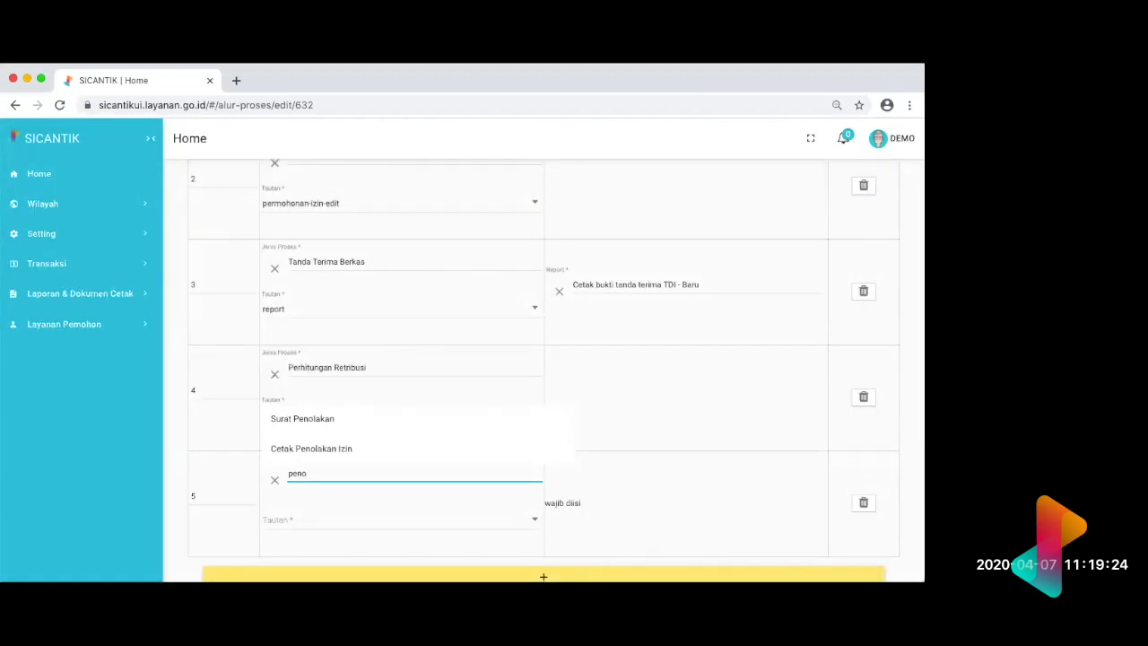
click(413, 460)
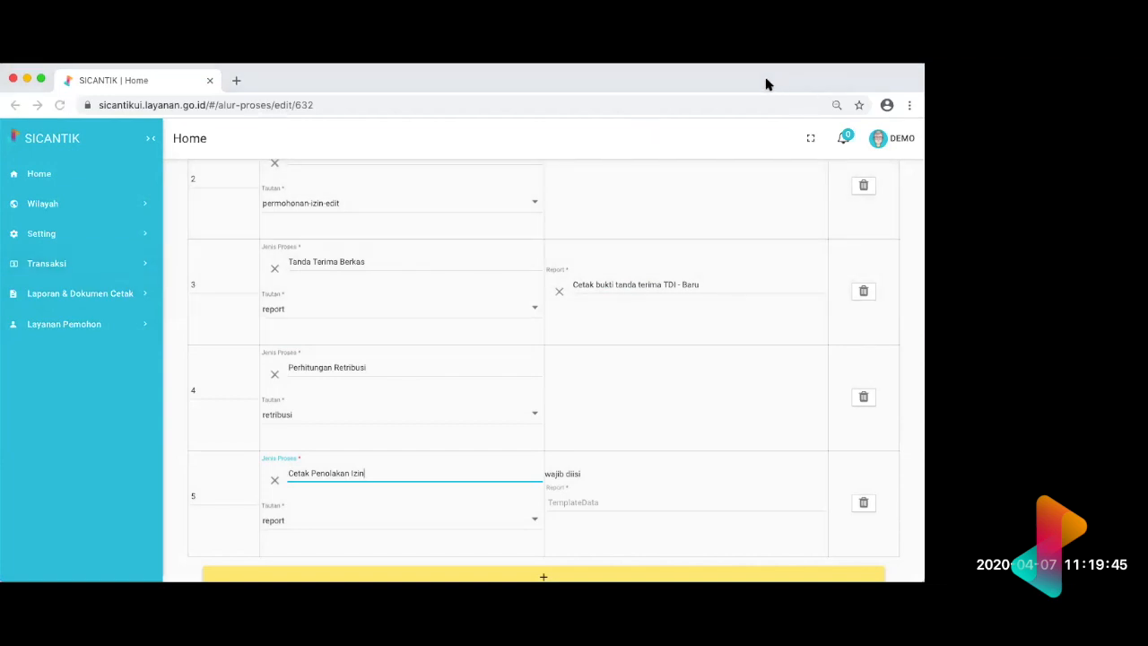
Step: Leave the TDI - Perpanjangan workflow without saving and go back to the Izin Apoteker - demo application
click(683, 121)
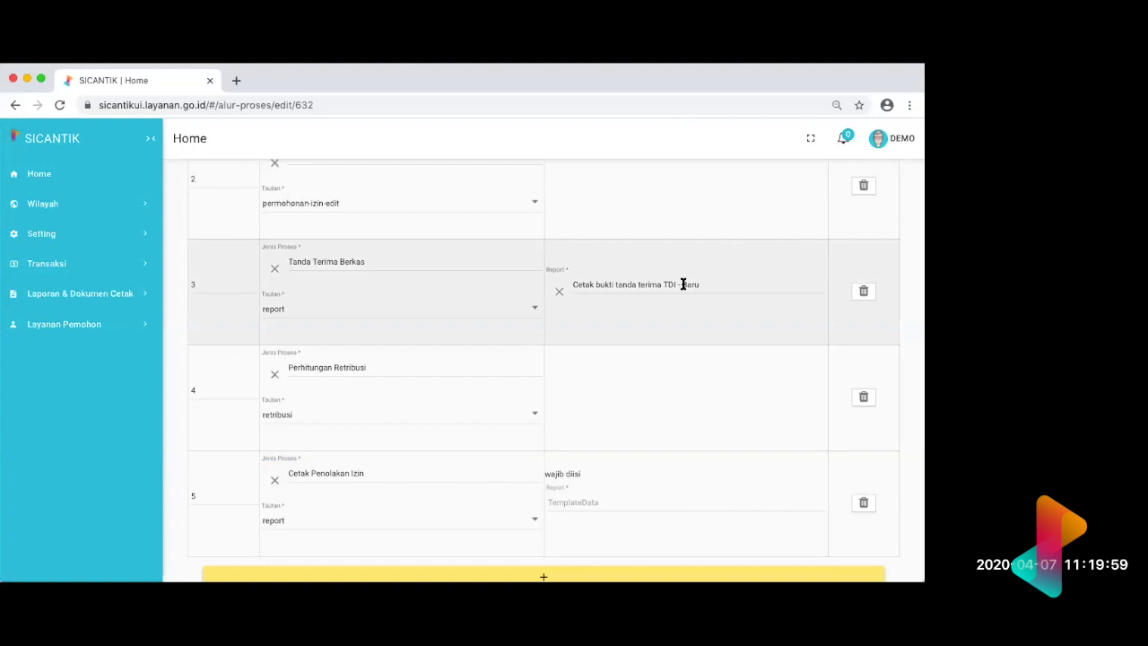
scroll(654, 308, left, 5)
scroll(654, 307, left, 5)
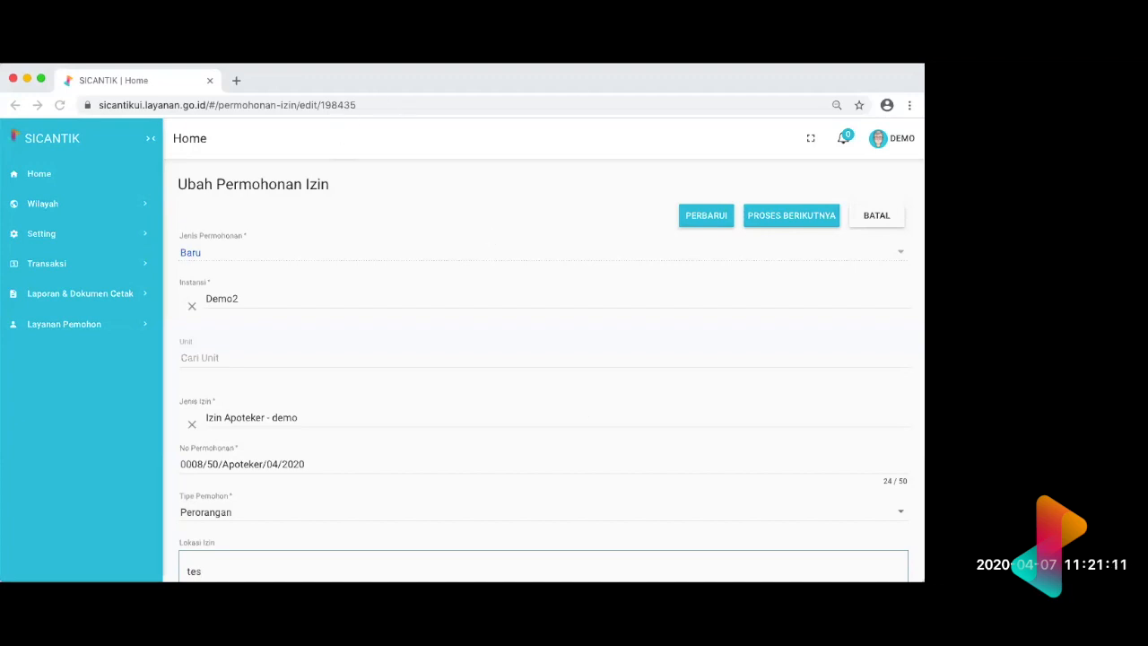
click(96, 238)
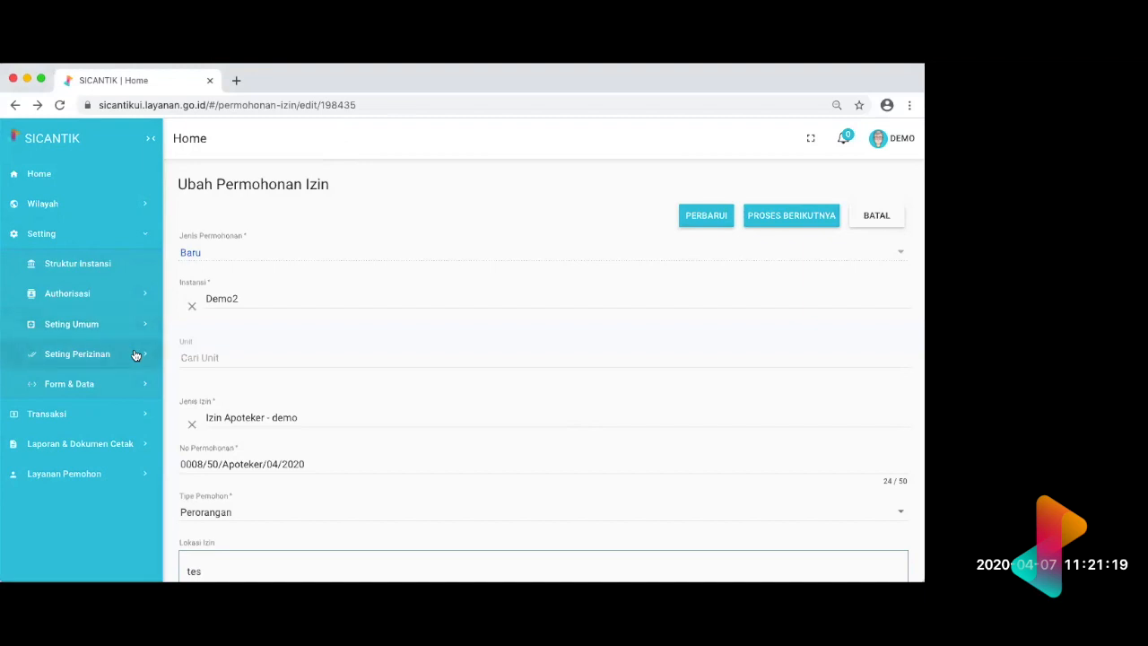
click(130, 296)
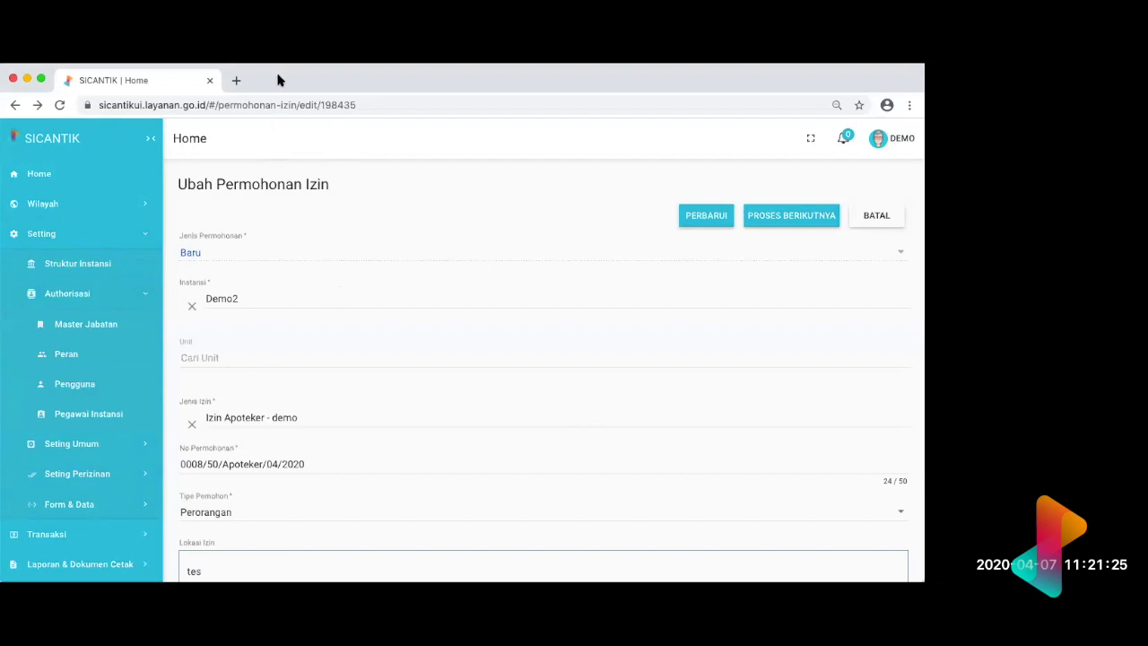
click(139, 234)
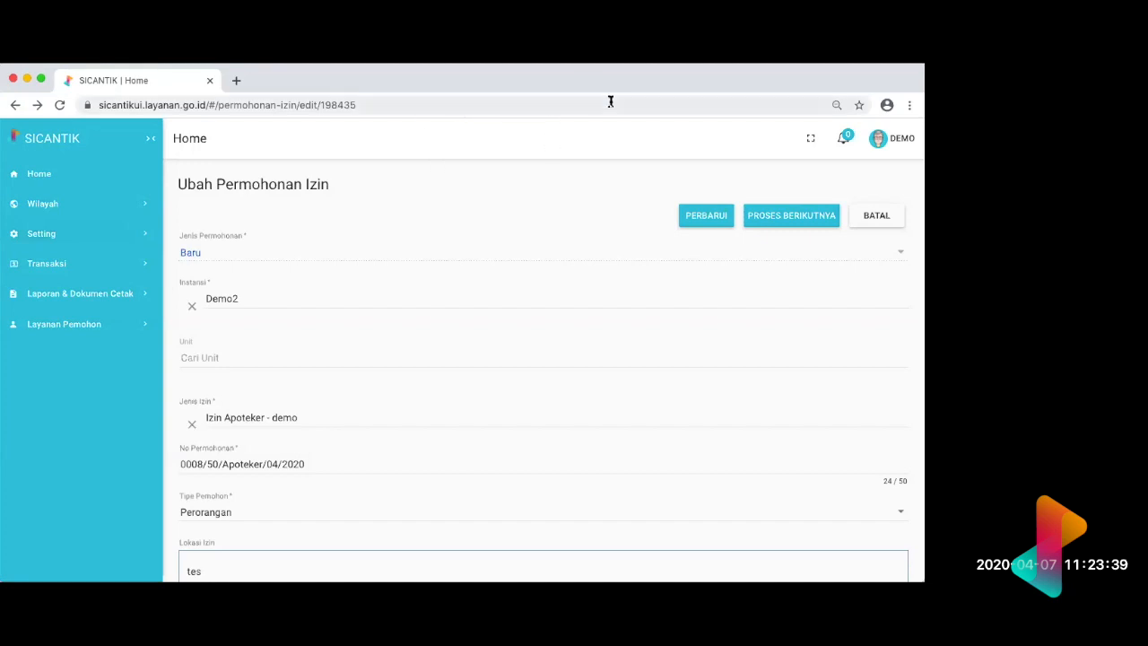
click(412, 82)
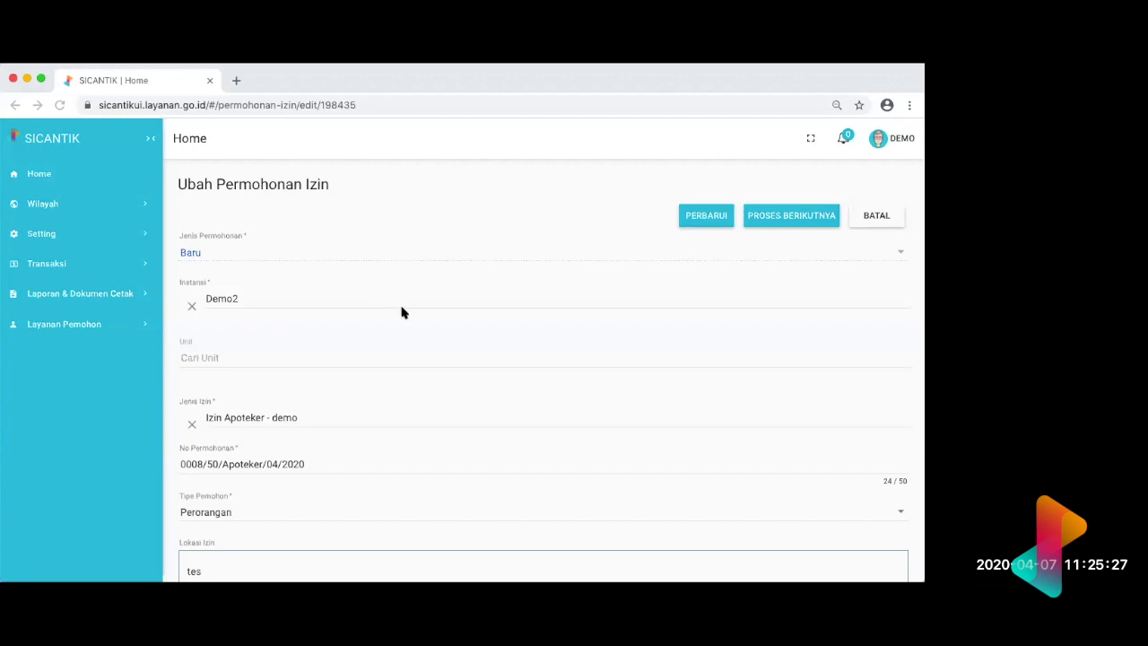
Step: Open the Alur Proses list in Seting Perizinan
click(128, 238)
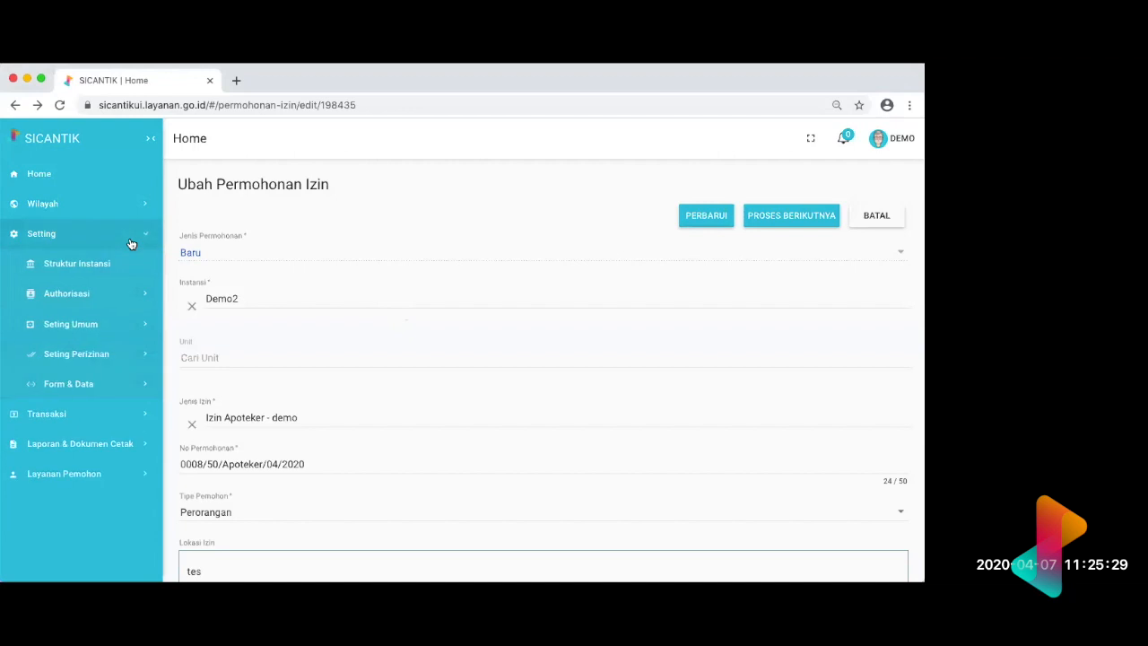
click(123, 295)
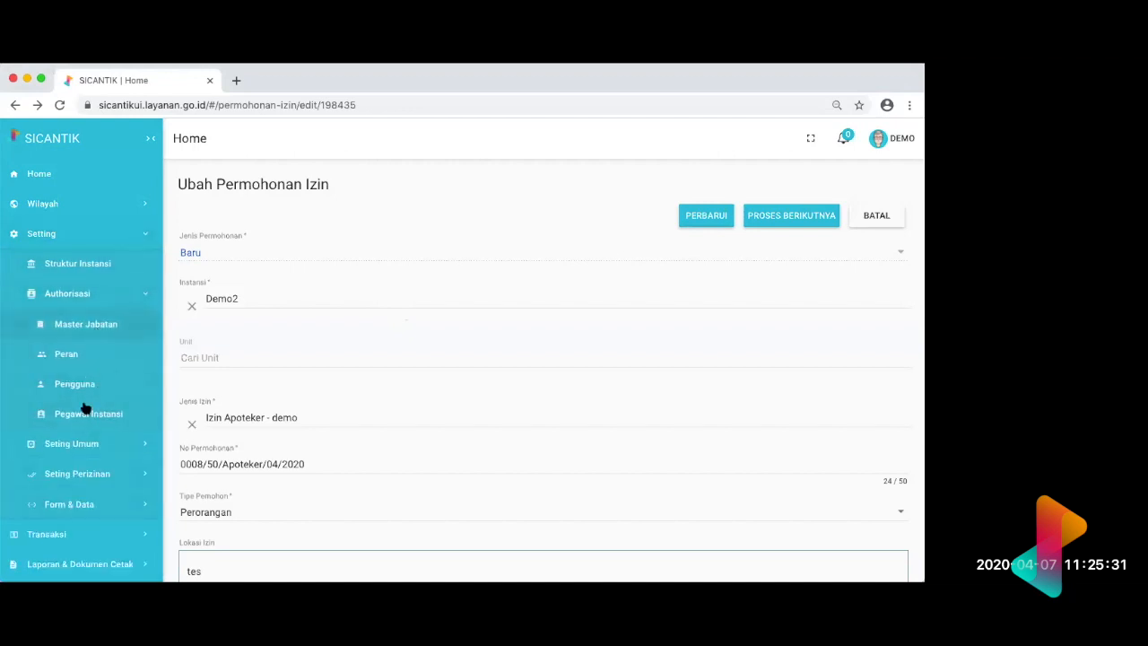
click(126, 472)
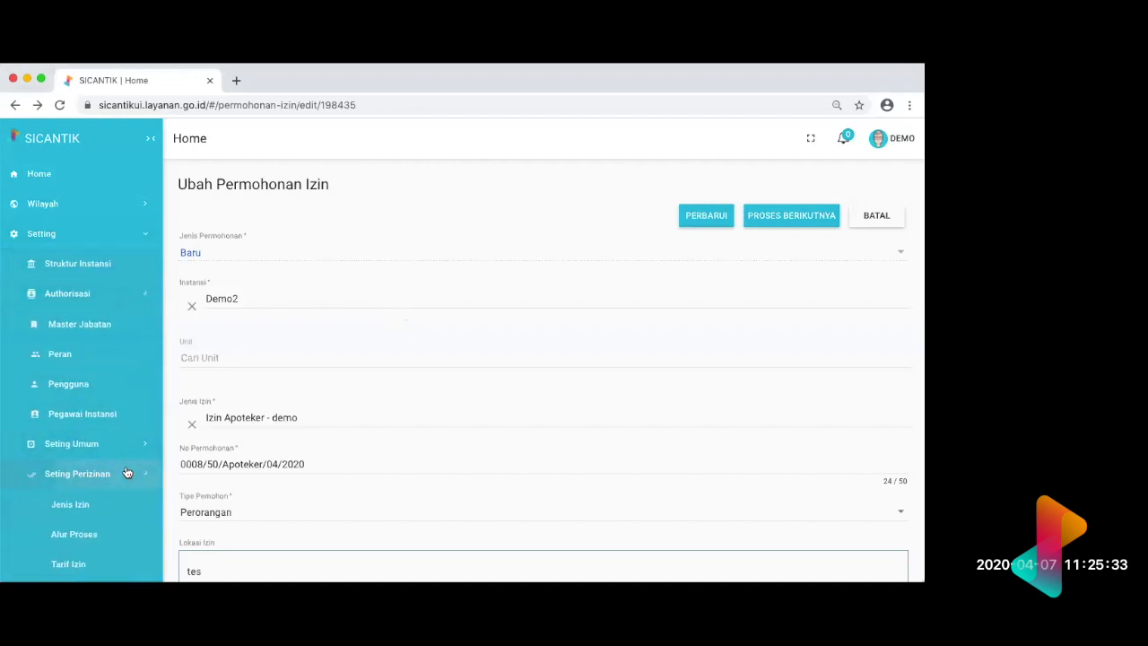
scroll(107, 469, down, 1)
click(83, 334)
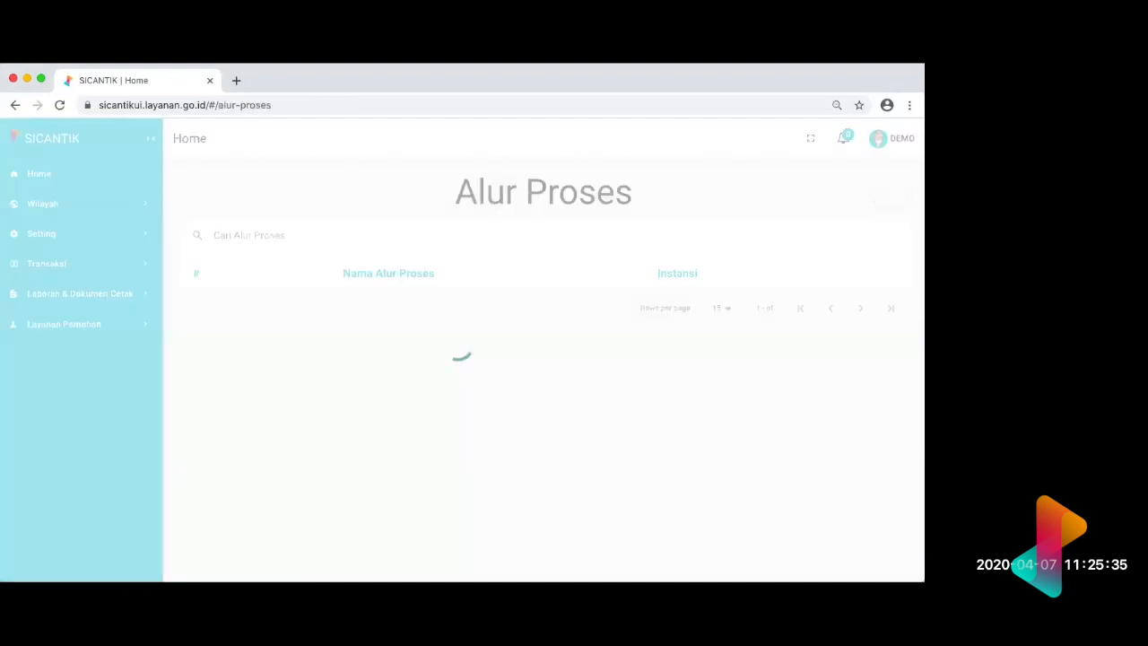
Step: Open the Alur Tanpa Retribusi (std)-copy workflow on the second page of the Alur Proses list for editing
scroll(794, 489, down, 1)
scroll(751, 469, down, 3)
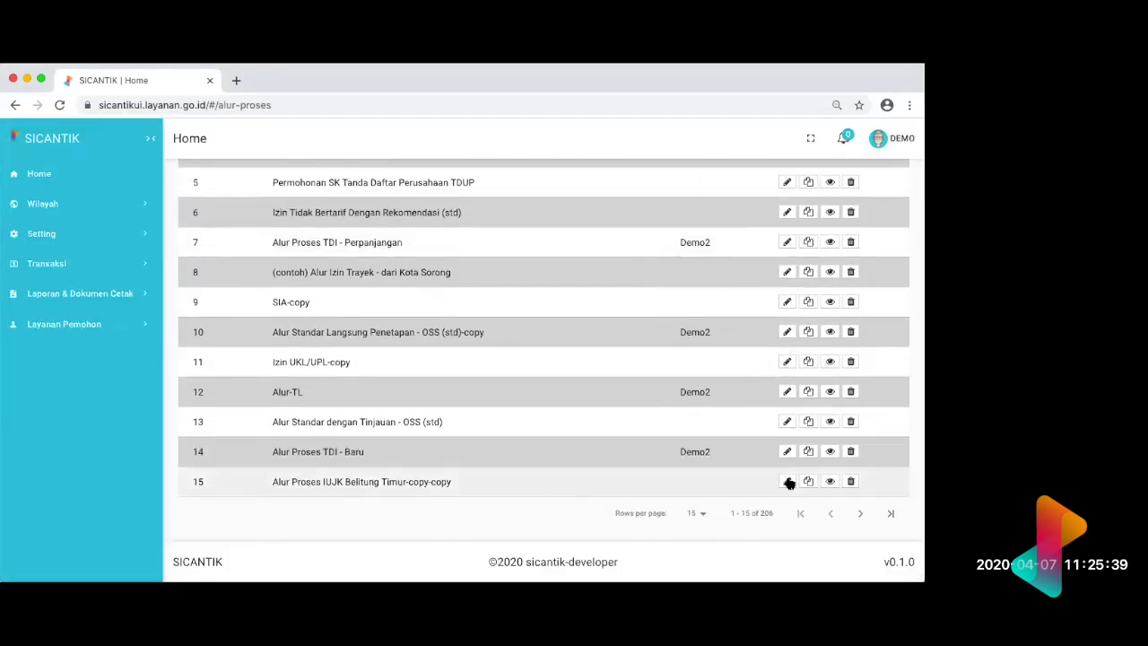
click(860, 514)
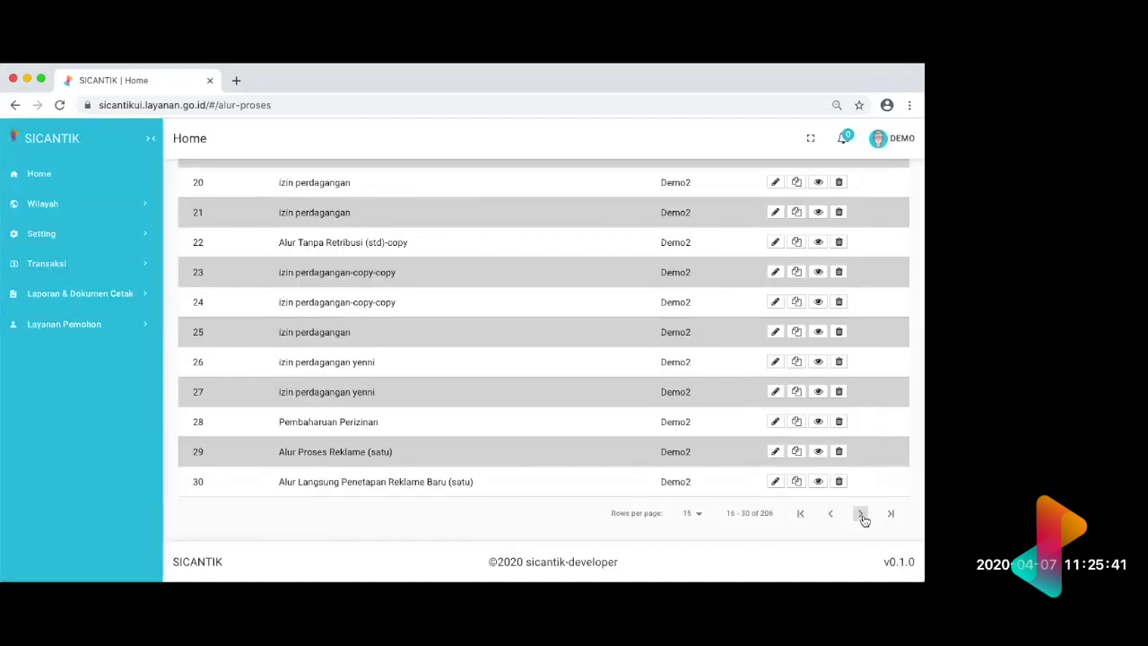
scroll(864, 518, up, 5)
scroll(864, 518, down, 3)
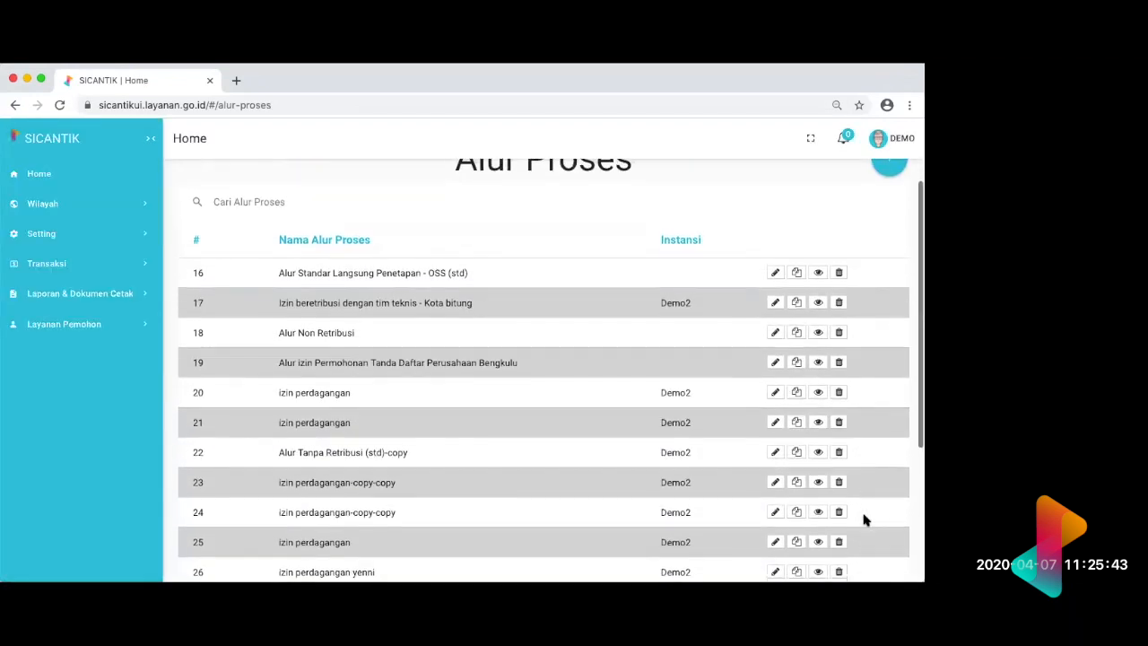
scroll(864, 518, down, 2)
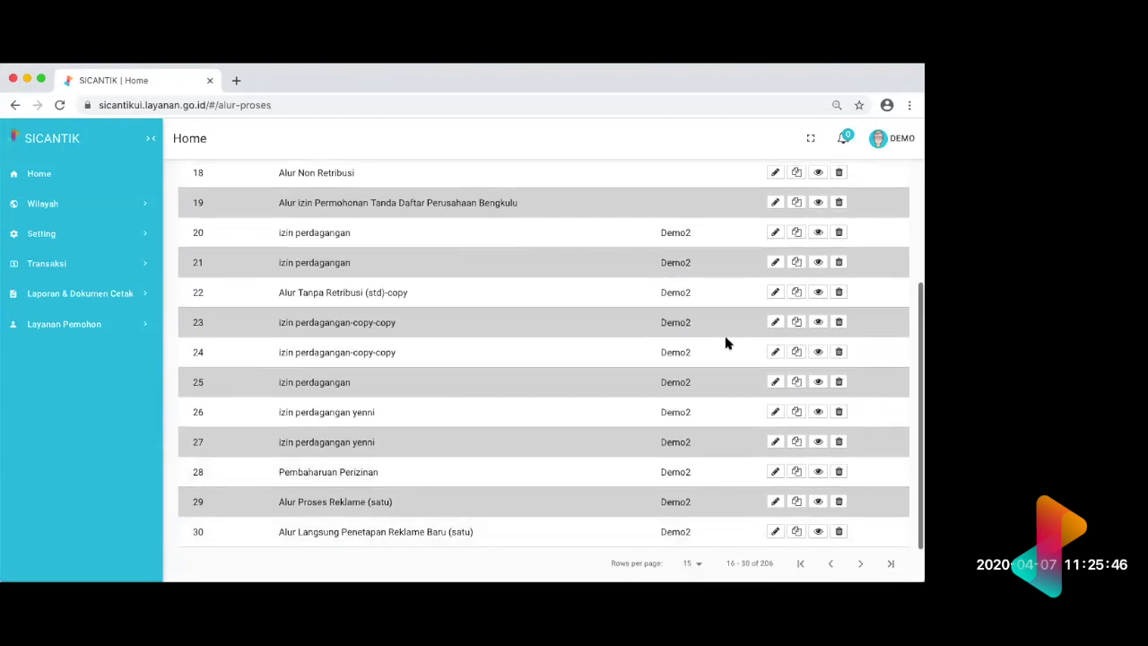
click(776, 292)
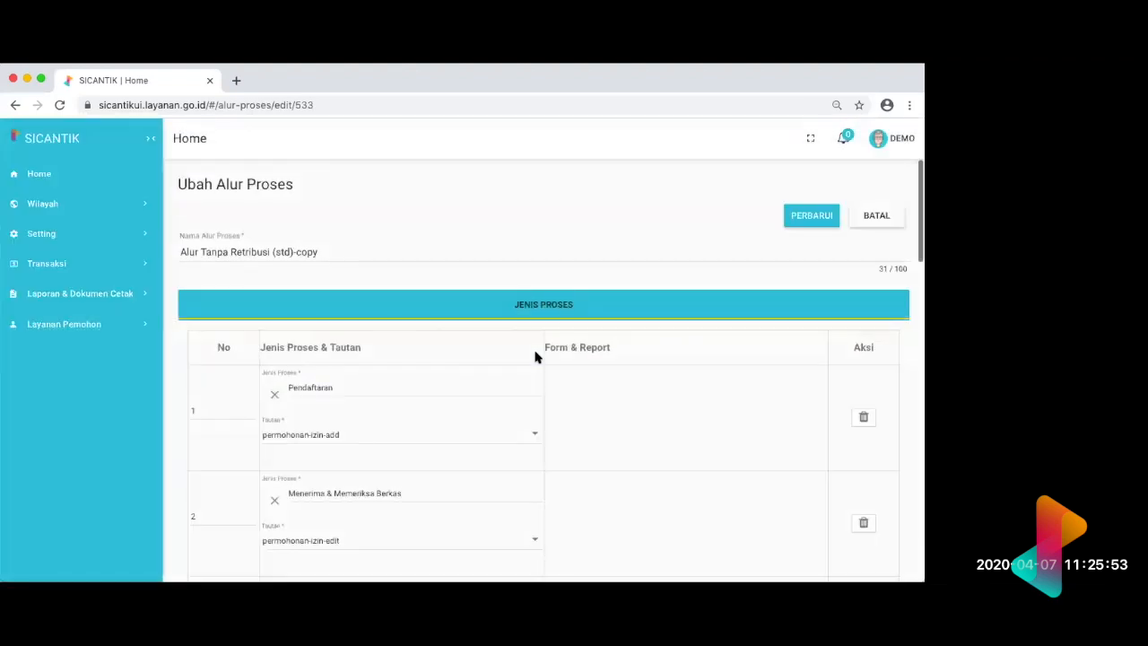
Step: Add a fourteenth process with Jenis Proses Cetak Penolakan Izin at the end of the workflow, and return to the home page without saving
scroll(536, 357, down, 15)
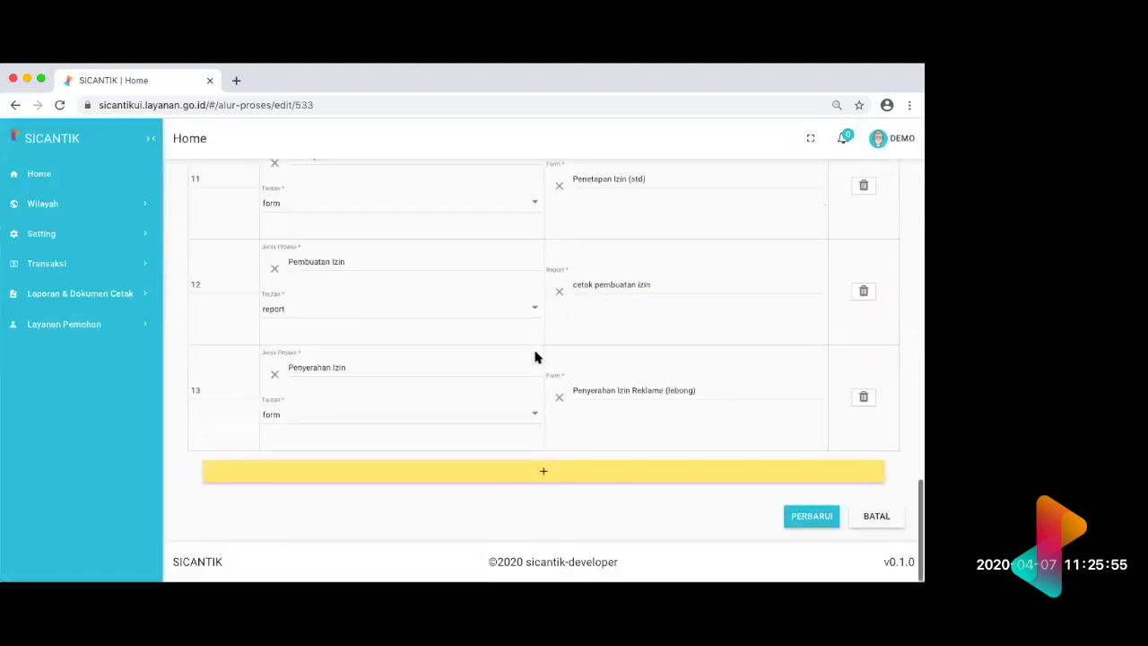
scroll(478, 471, up, 1)
scroll(477, 471, down, 1)
click(474, 491)
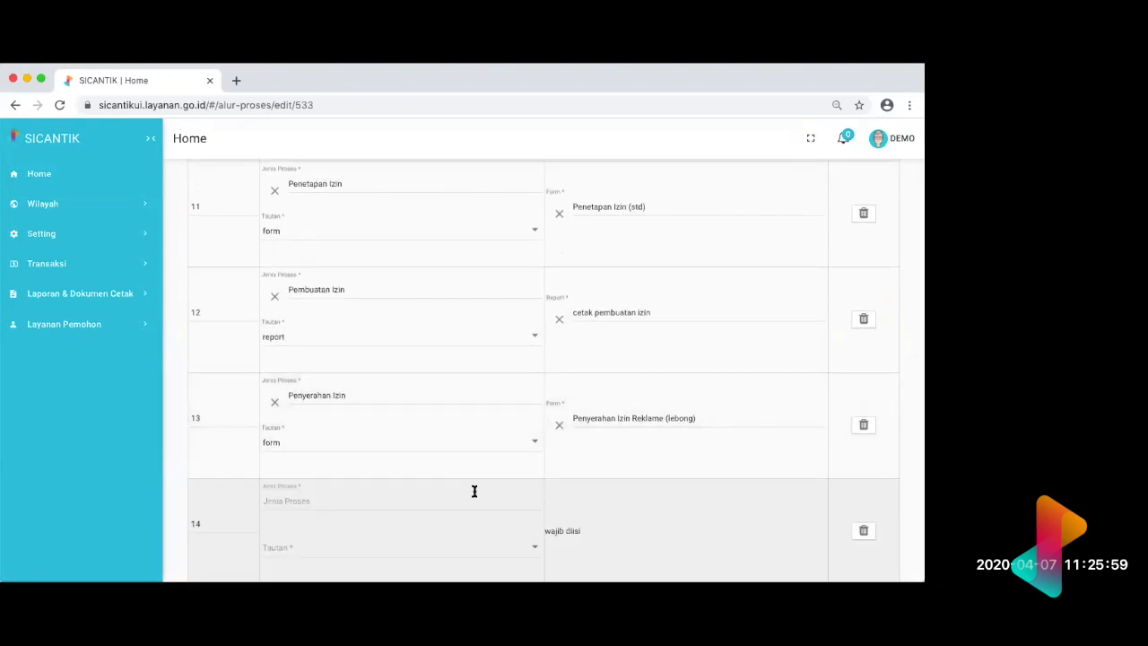
click(335, 507)
text(penol)
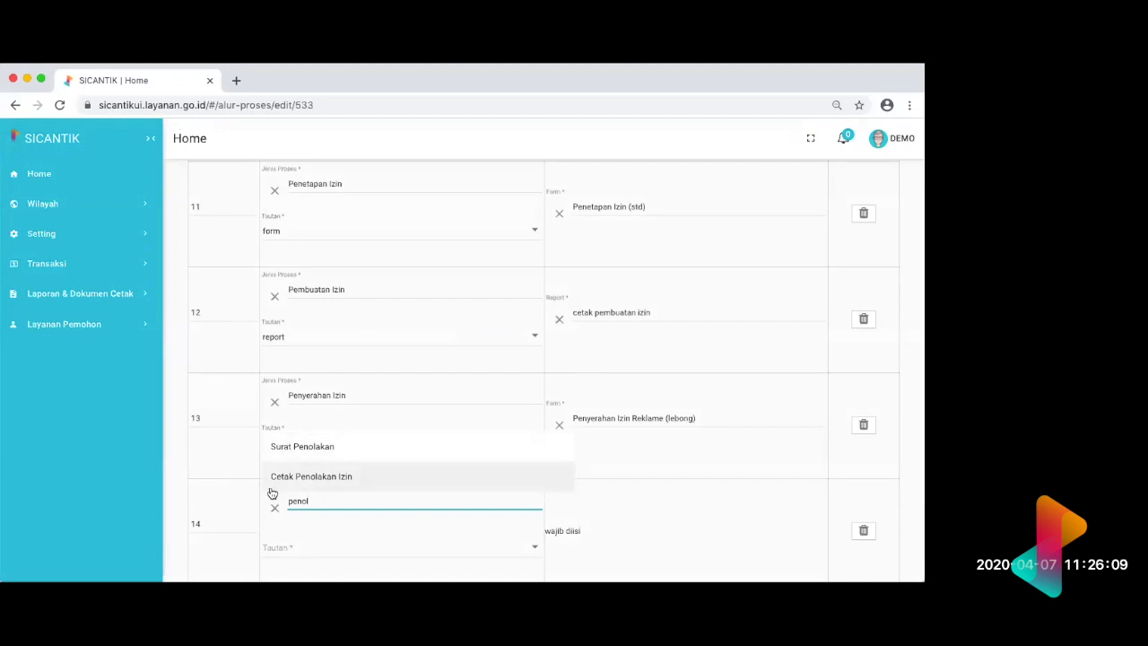
click(299, 478)
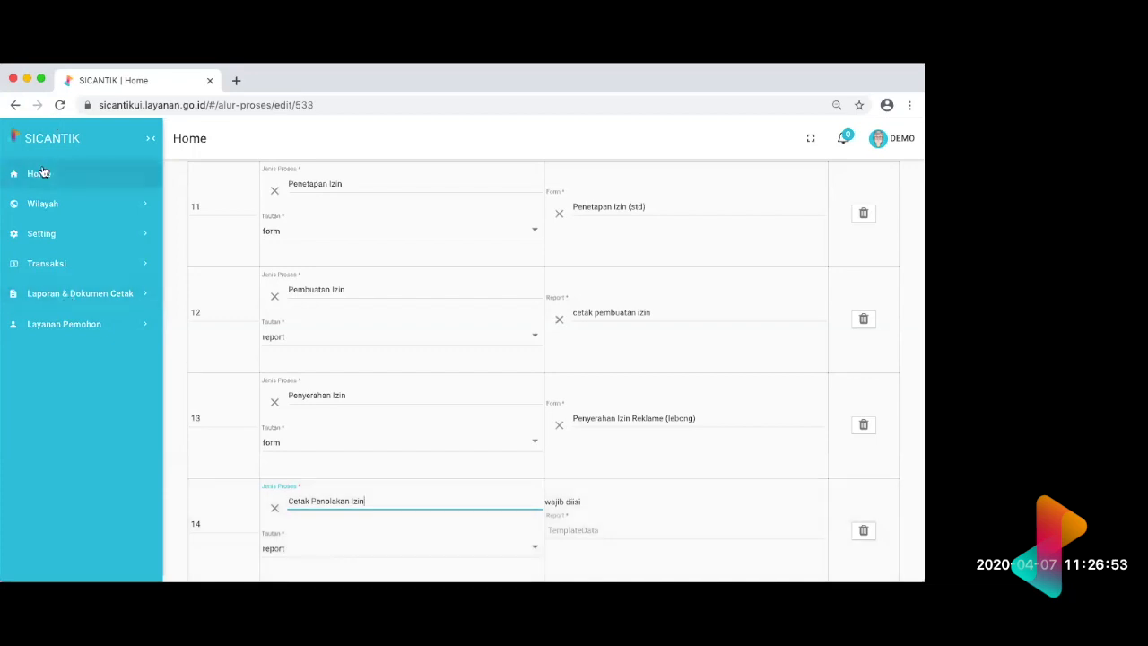
click(39, 173)
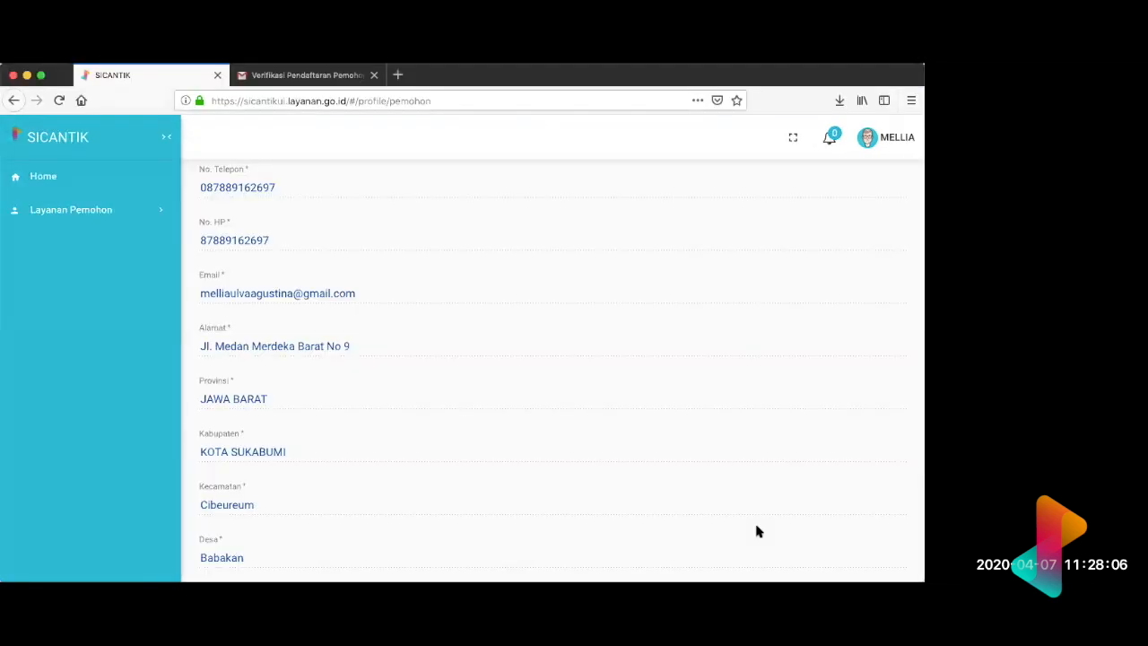
Step: Switch to the applicant's profile in the other browser window and show its Dokumen list
scroll(756, 532, down, 15)
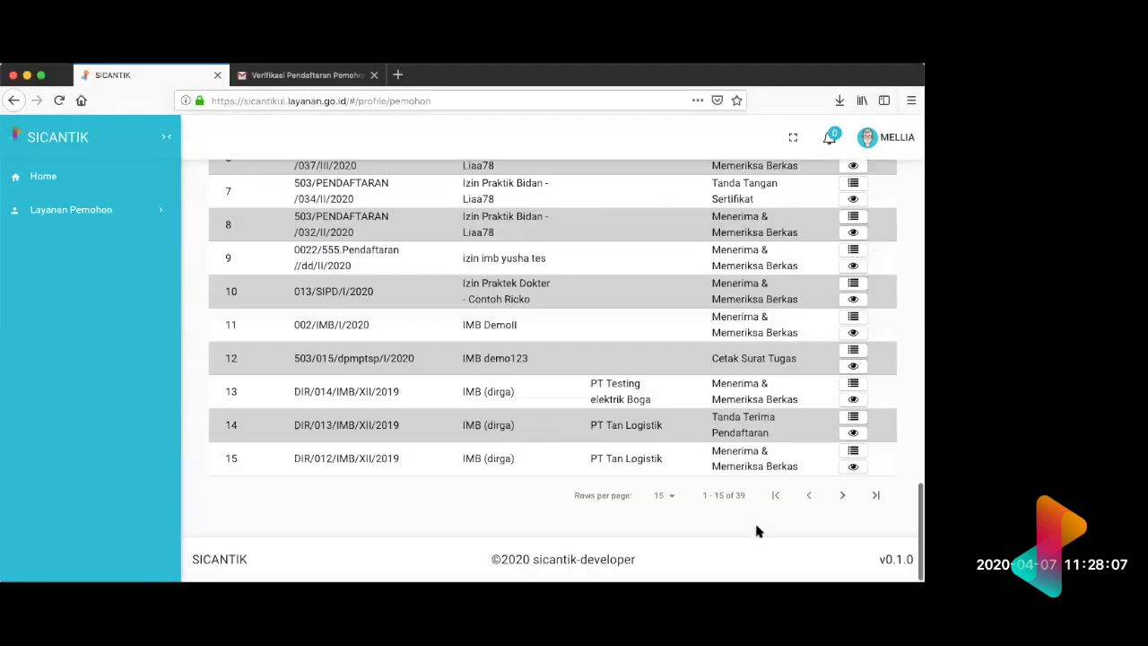
scroll(756, 532, up, 5)
scroll(756, 532, up, 1)
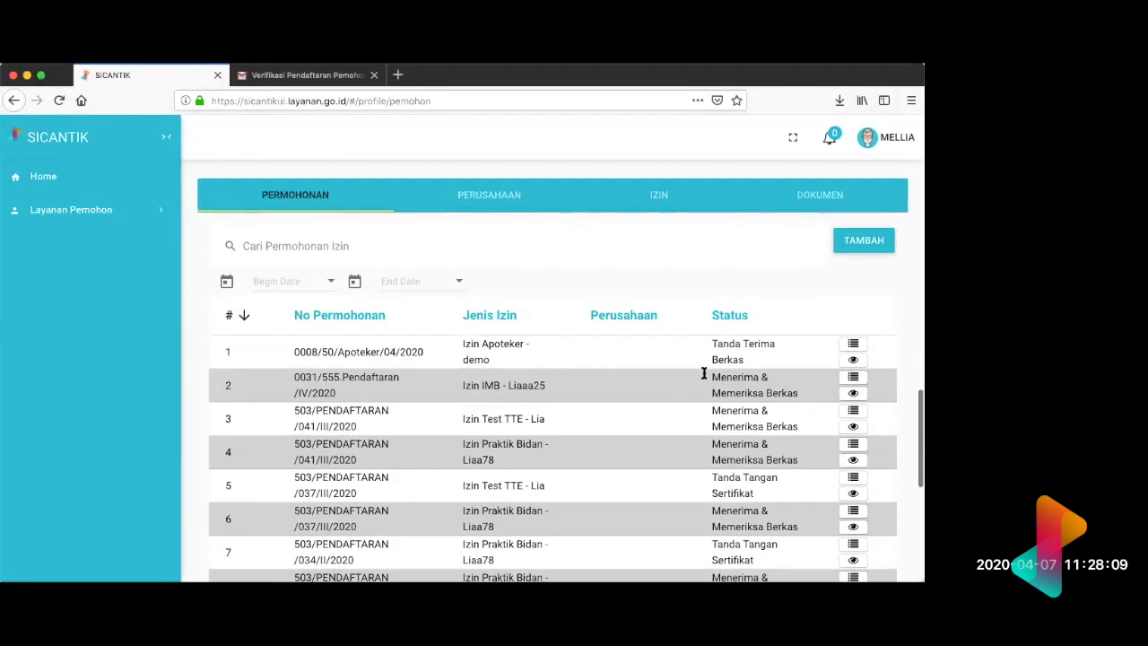
click(812, 198)
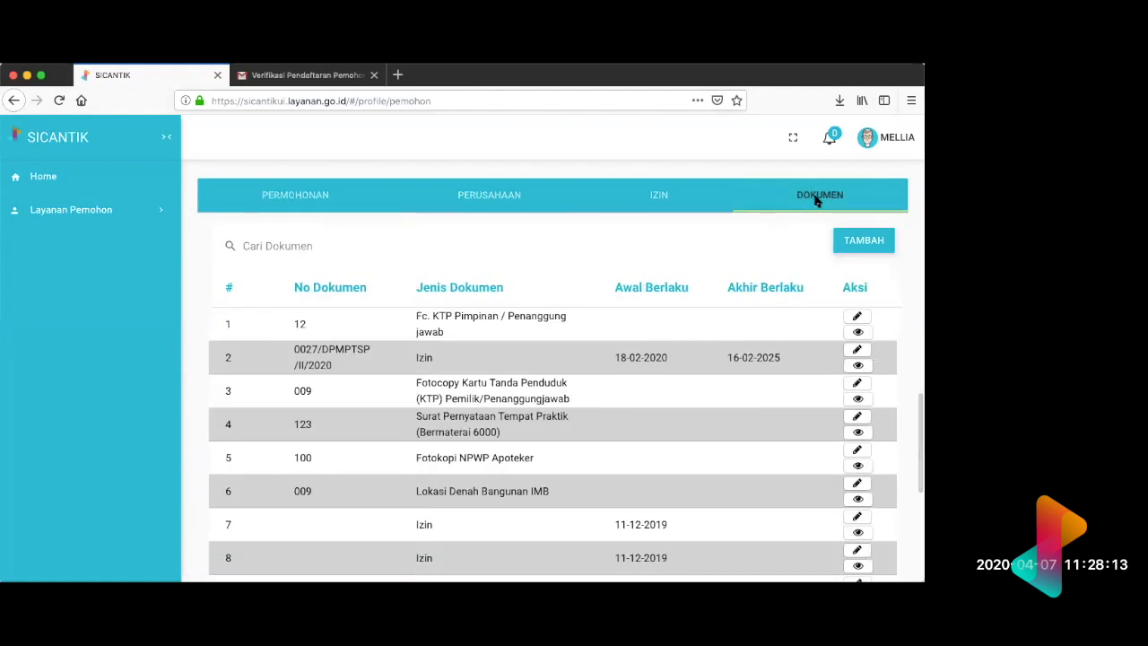
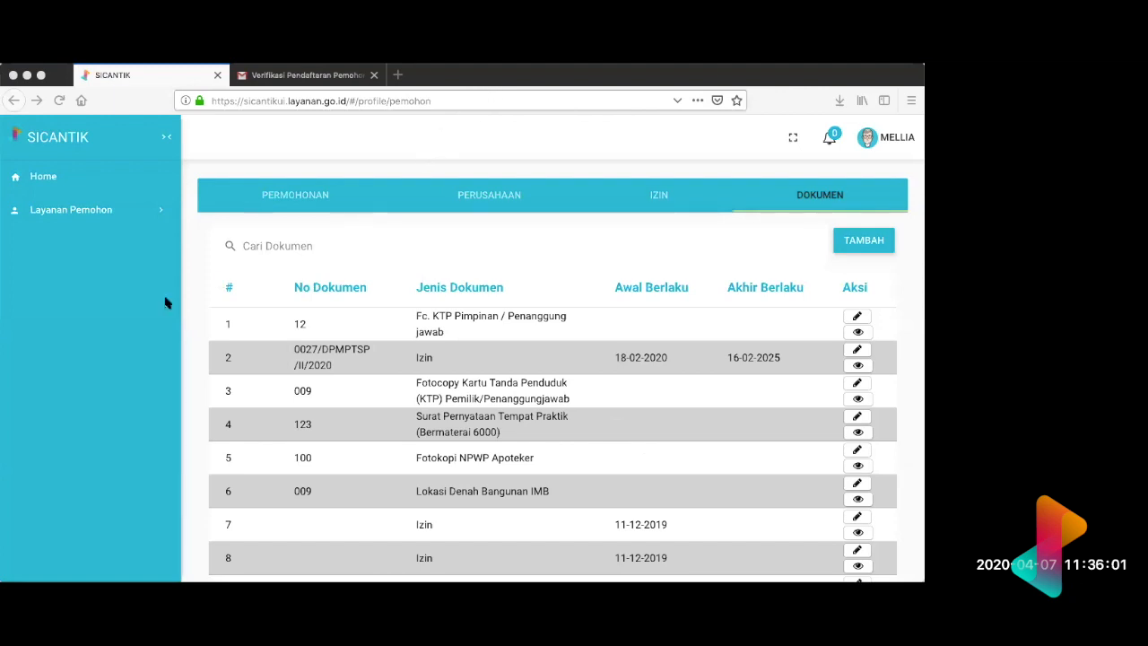
Step: Switch to the officer's permit application and open the Akhir Berlaku calendar of the first requirement, leaving the date as it is
key(super+Tab)
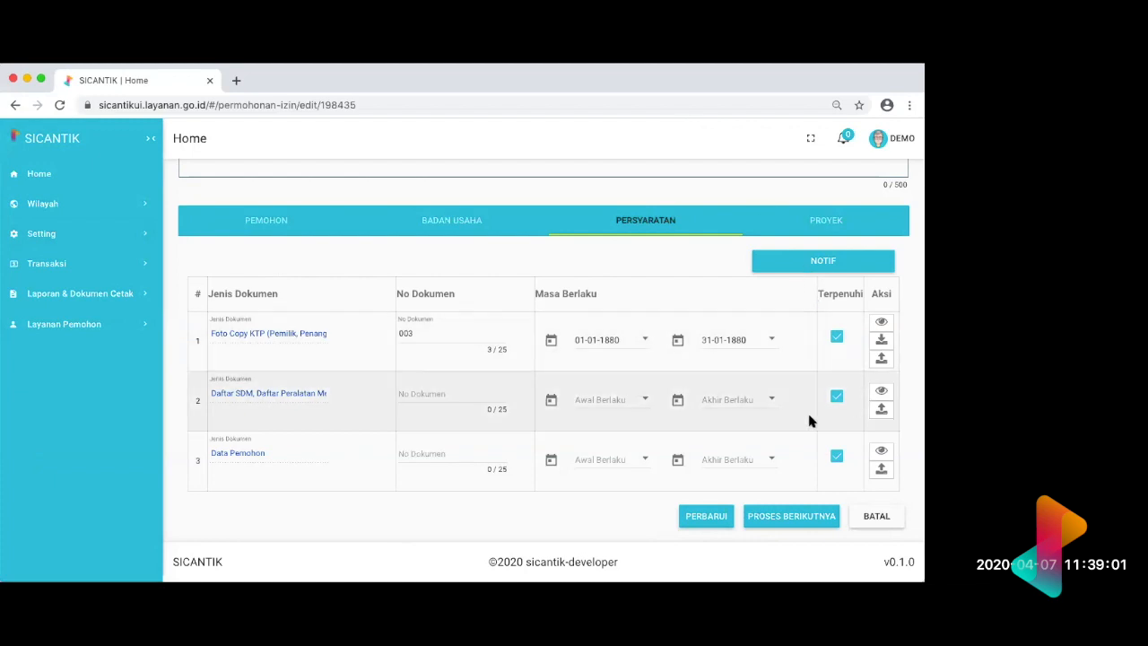
click(678, 341)
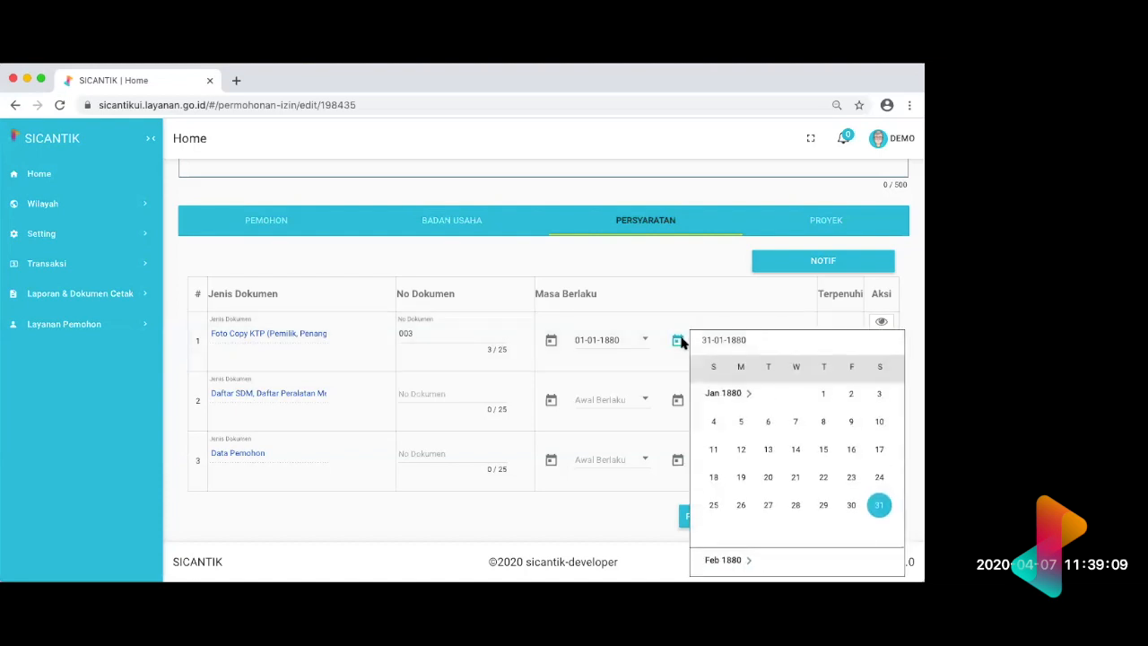
click(678, 344)
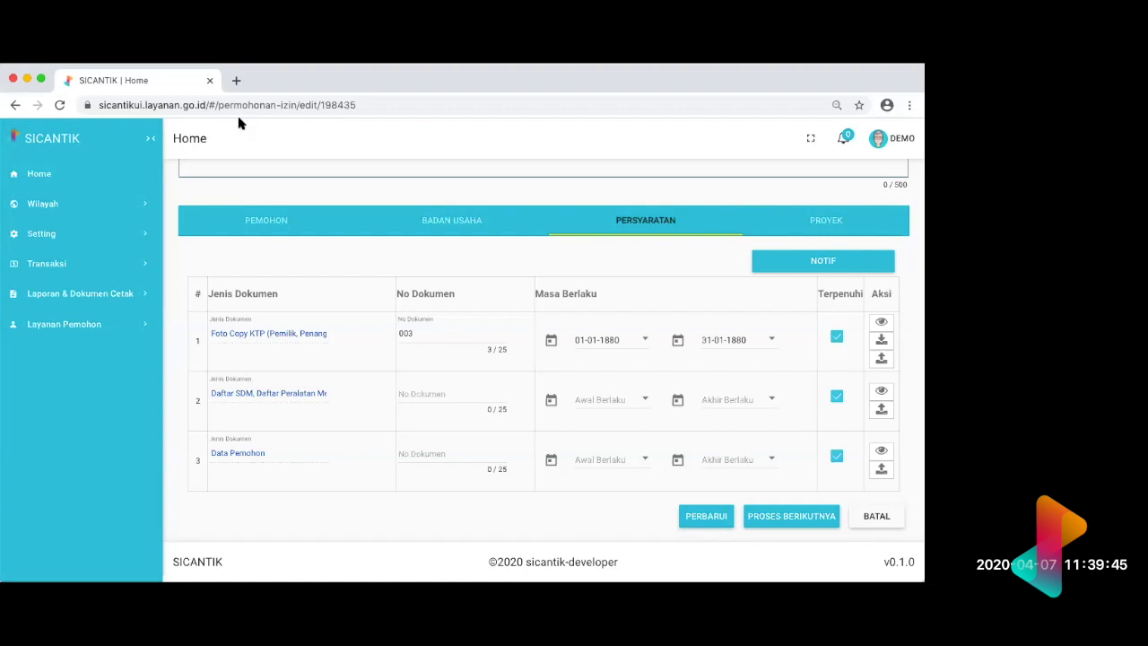
Step: Open the Peran list under Authorisasi in the settings and look through the roles
click(97, 233)
click(118, 287)
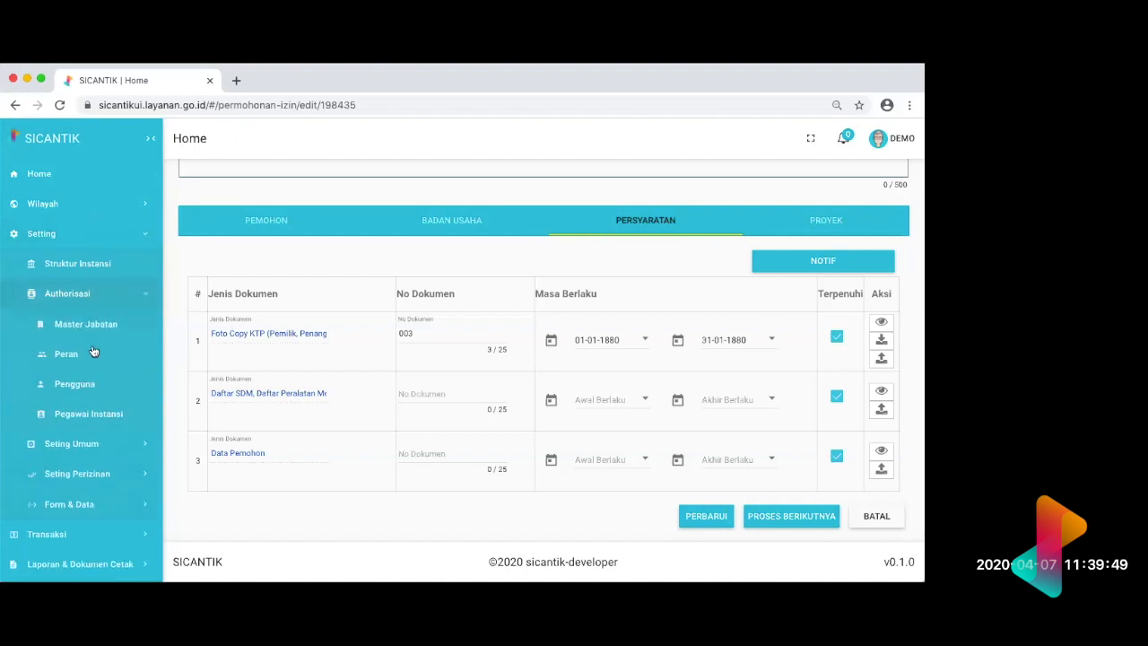
click(91, 352)
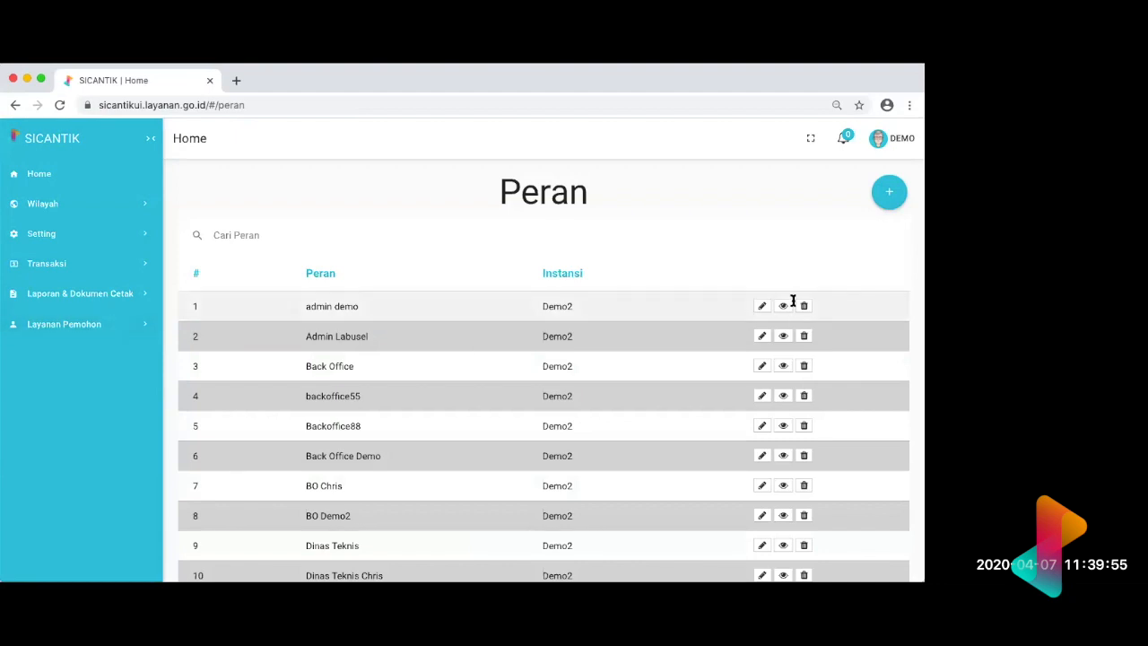
scroll(802, 259, down, 3)
scroll(771, 283, up, 1)
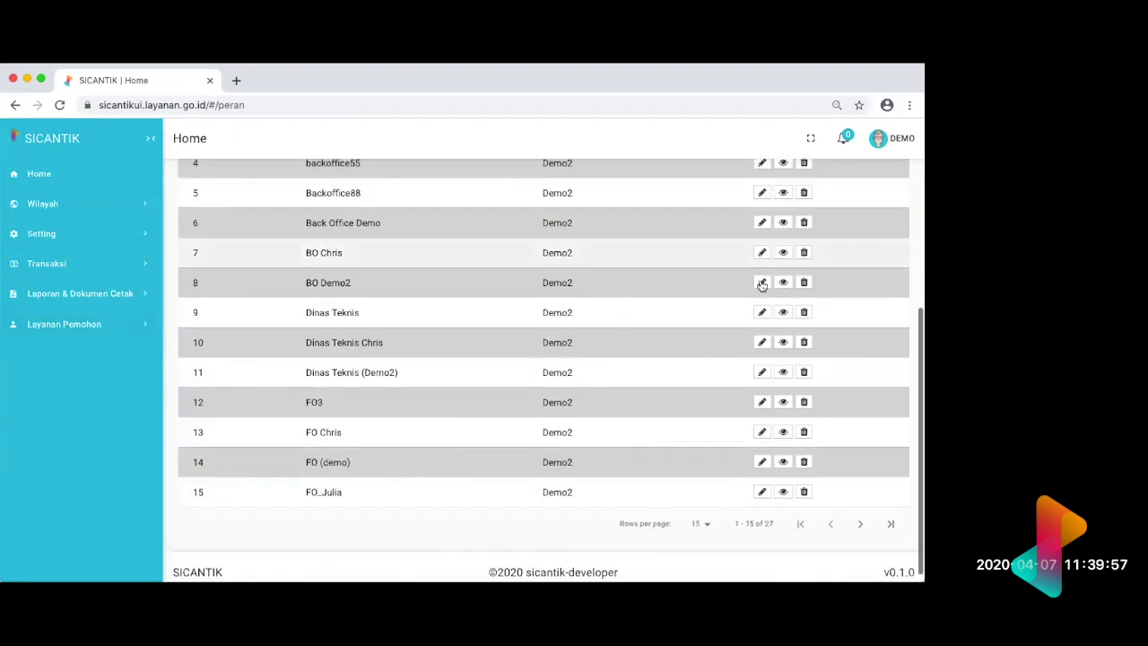
Step: Open the BO Demo2 role, check its menu permissions, and return to the Peran list
click(761, 284)
scroll(758, 287, down, 10)
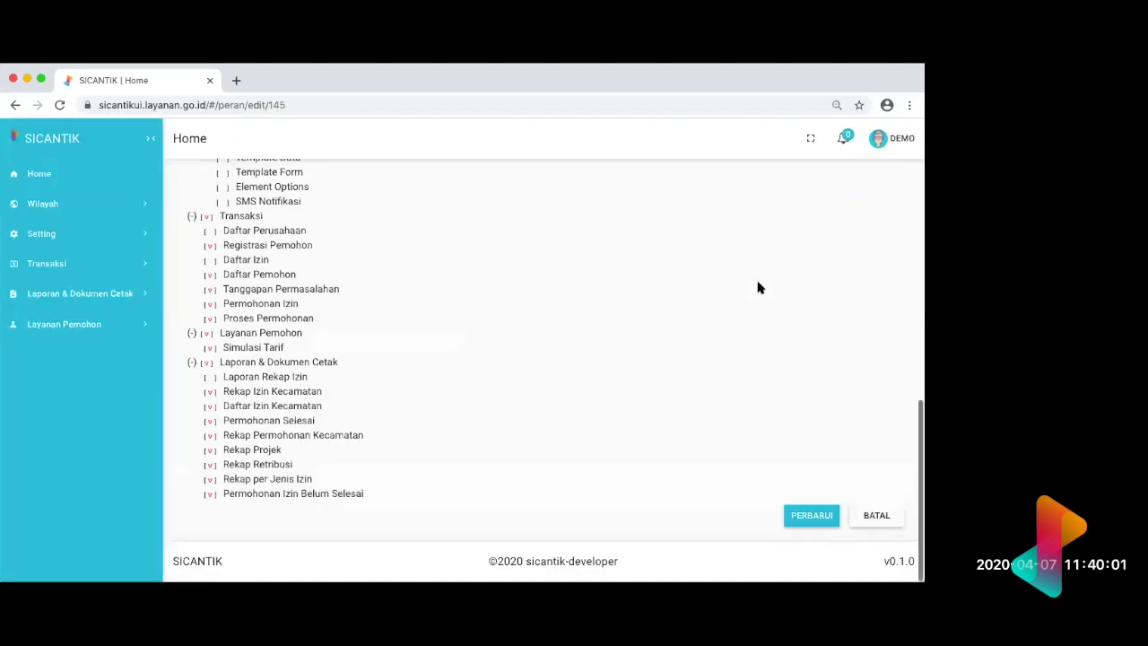
scroll(758, 287, left, 5)
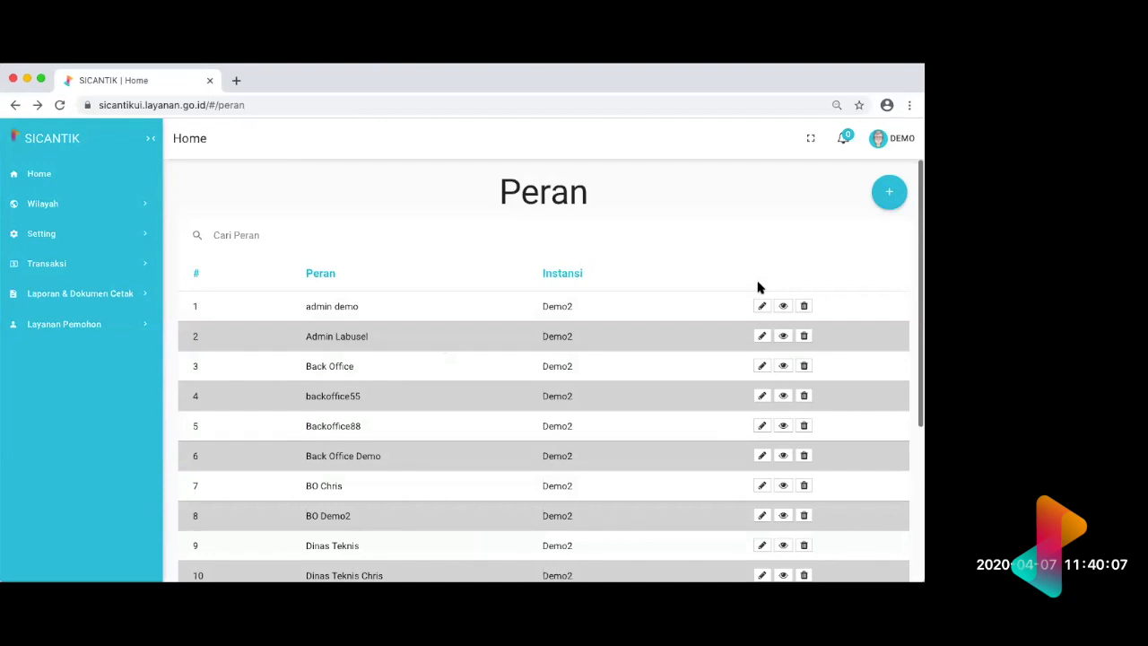
Step: Open the Dinas Teknis role from the Peran list and review its menu permissions
scroll(758, 287, down, 5)
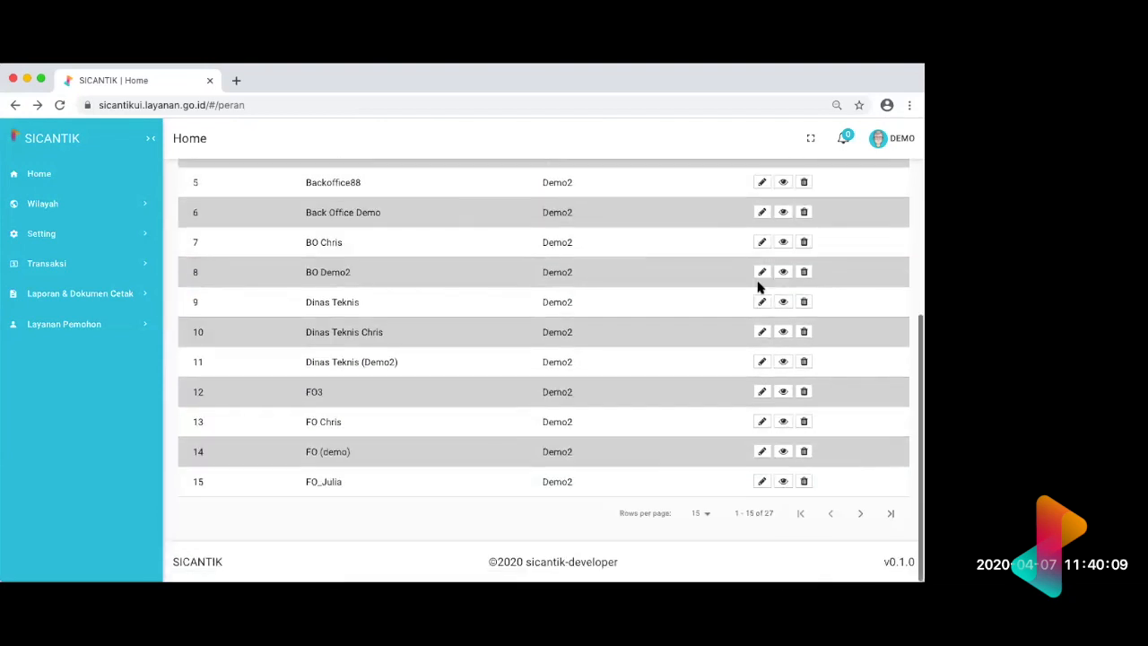
scroll(711, 326, up, 3)
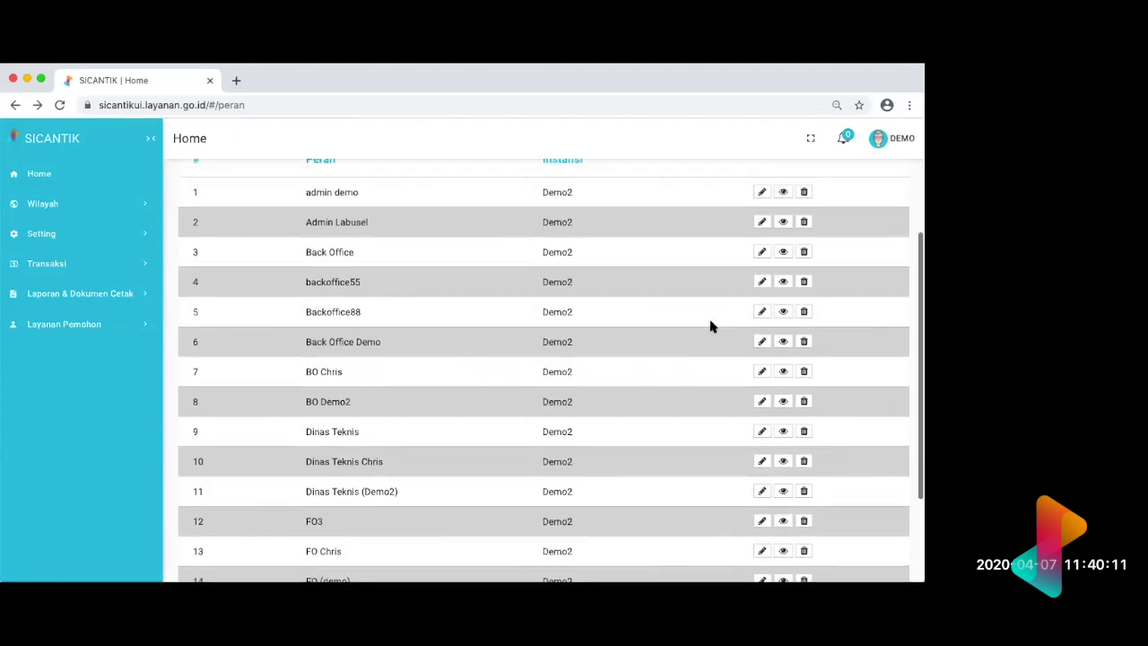
scroll(707, 318, down, 2)
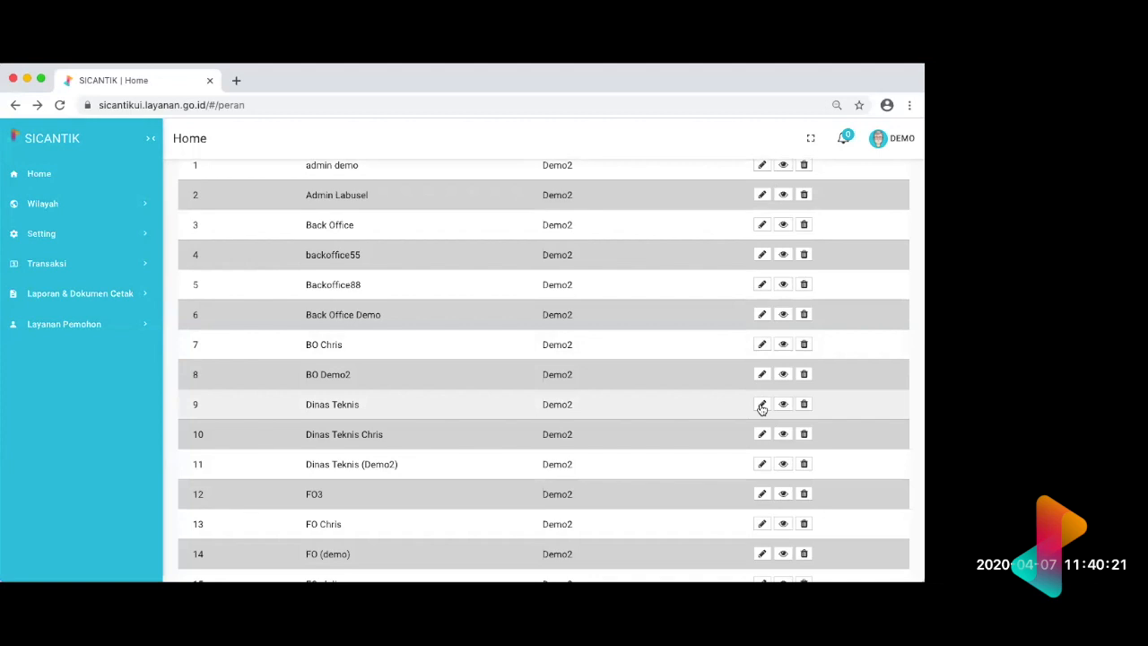
click(760, 405)
scroll(761, 409, down, 5)
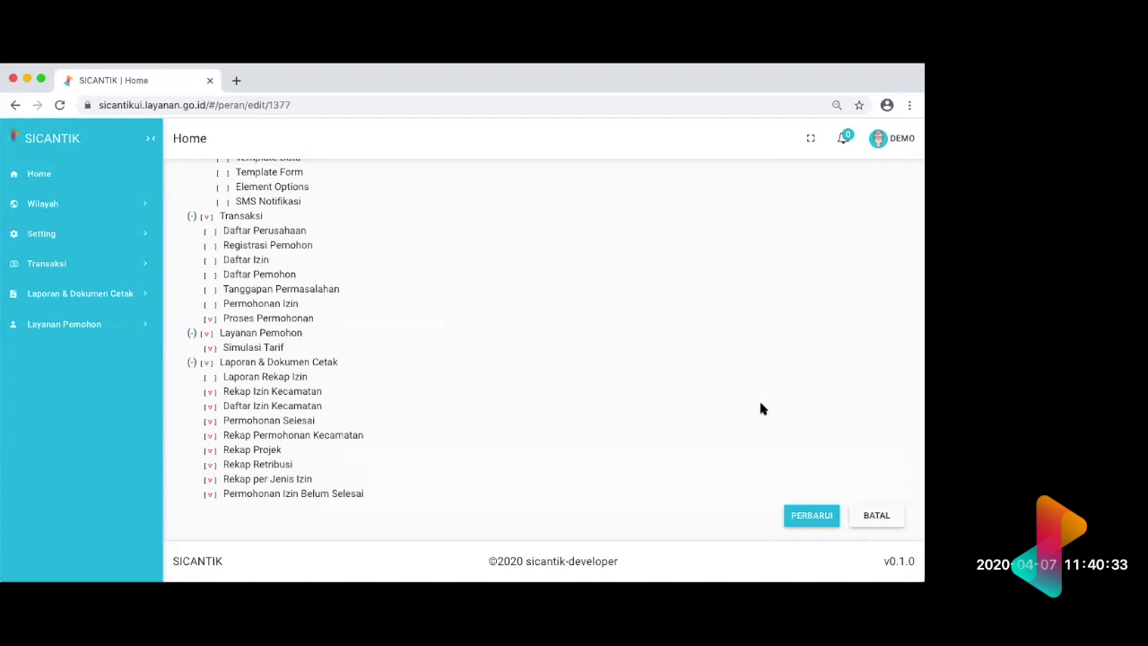
scroll(761, 409, up, 1)
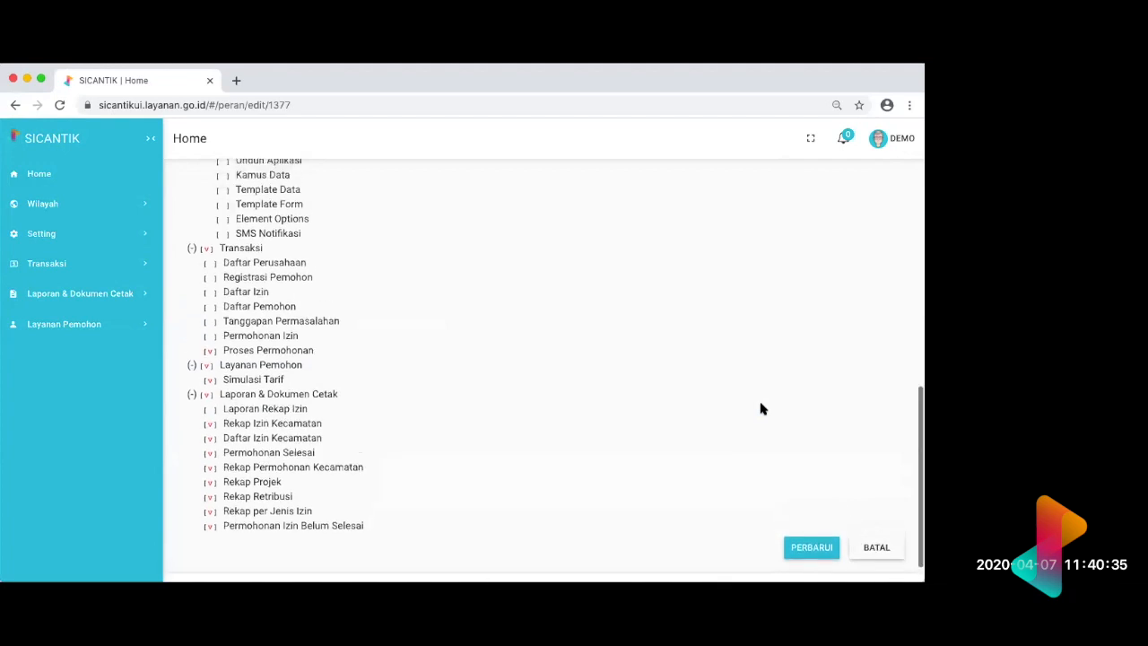
scroll(760, 409, up, 5)
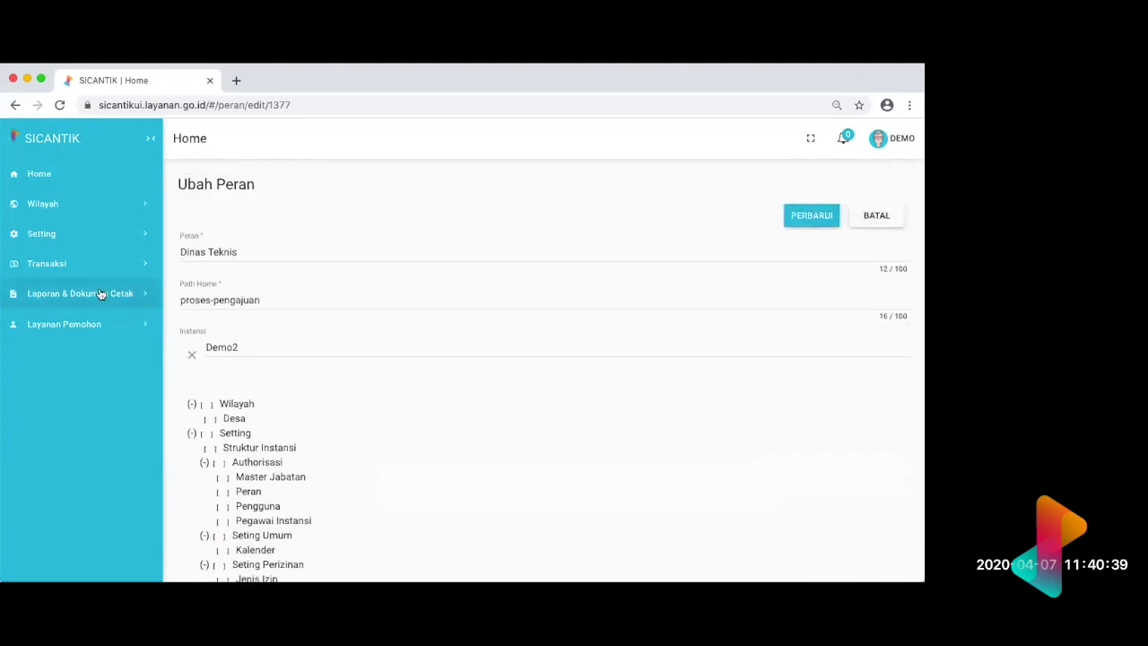
Step: Open the Pengguna list under Authorisasi and look through the user accounts
click(140, 244)
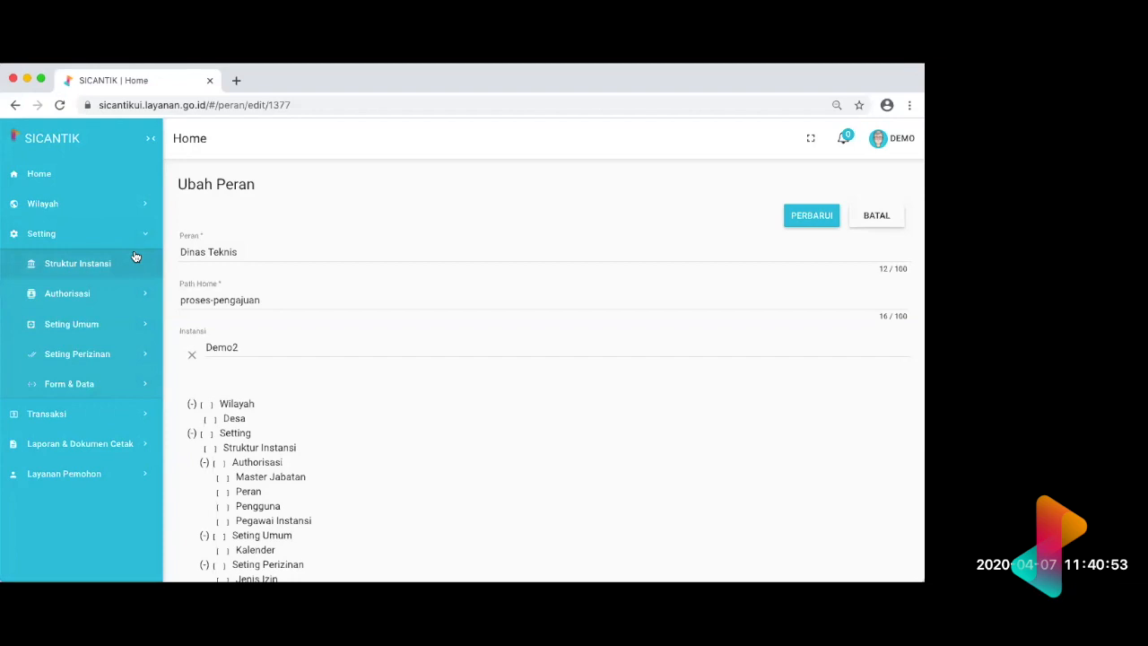
click(129, 293)
scroll(128, 296, down, 1)
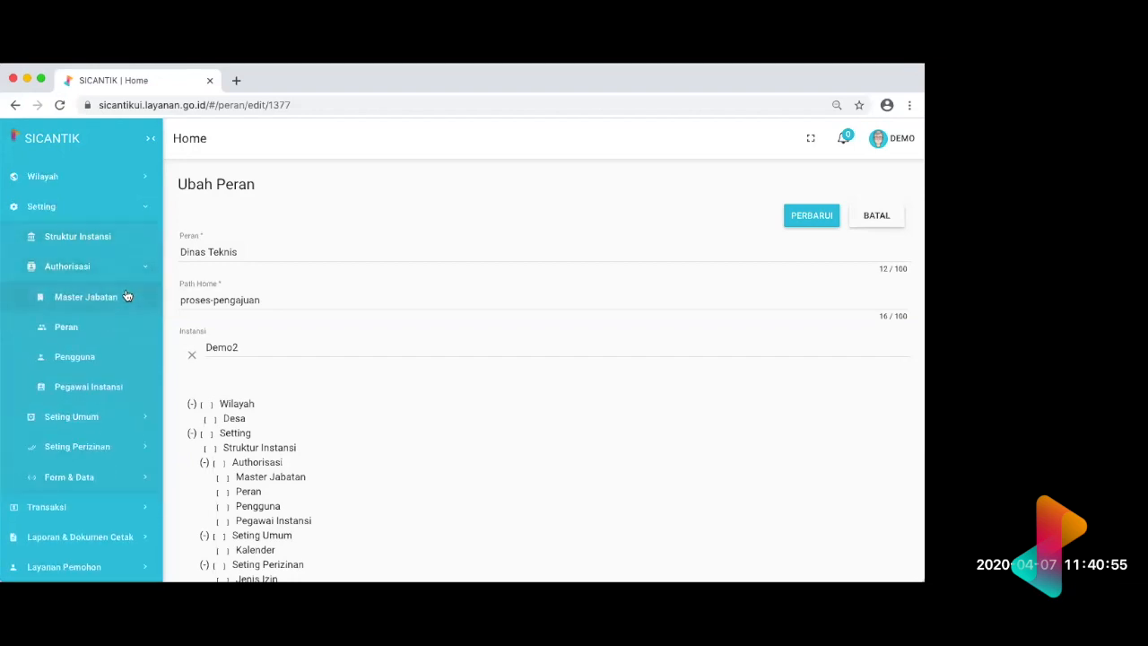
click(84, 359)
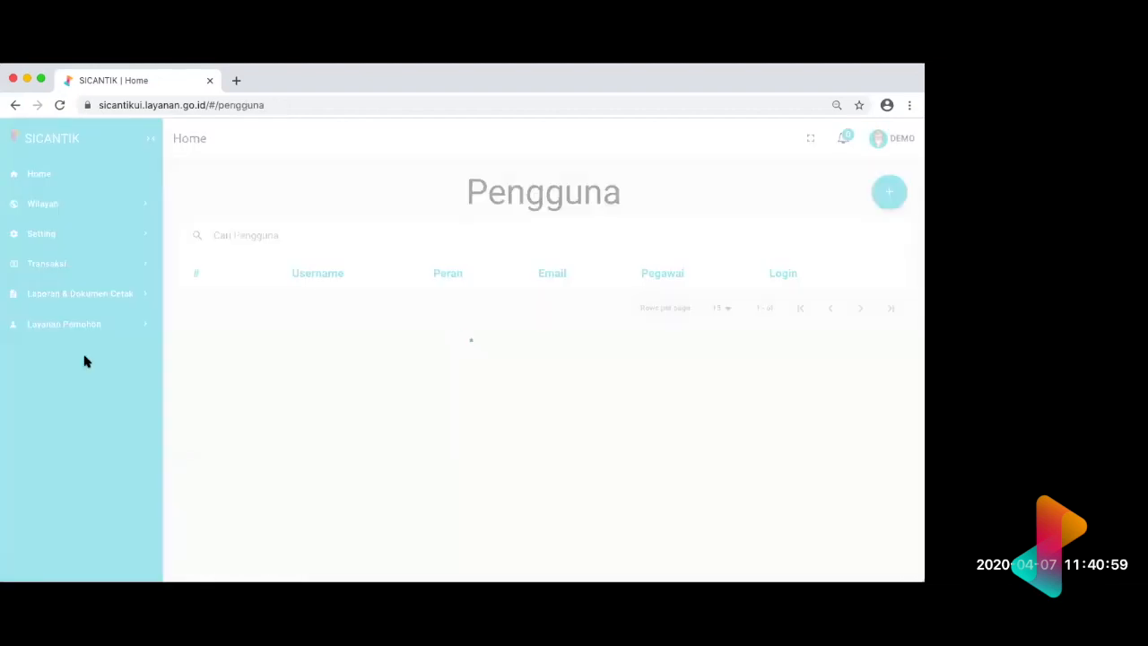
scroll(453, 347, down, 1)
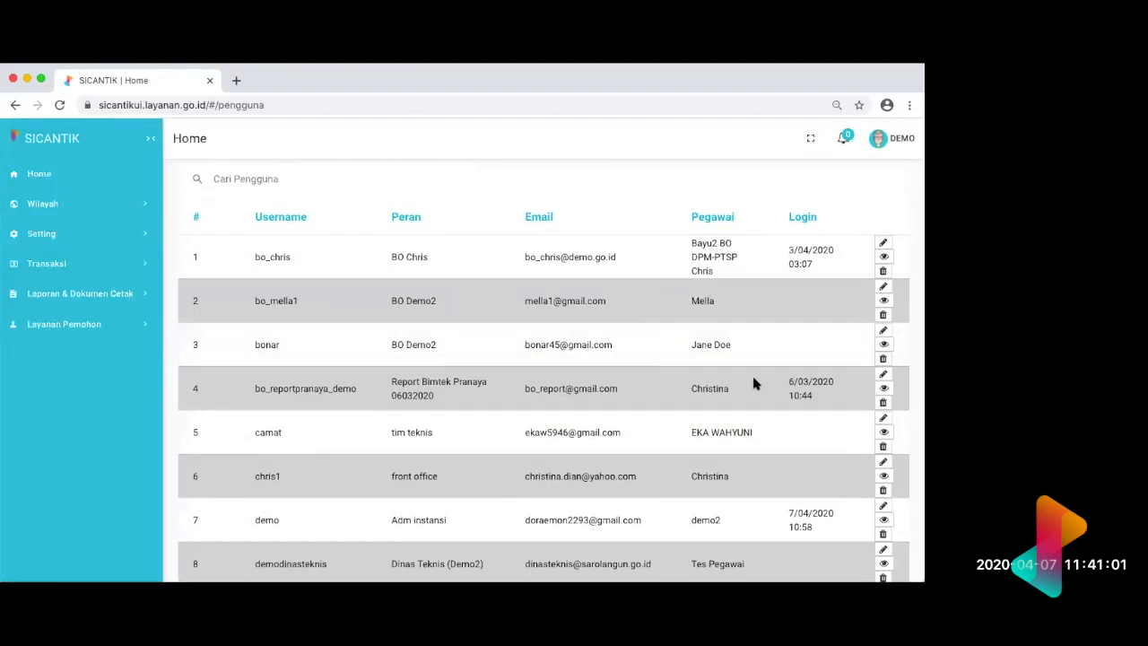
scroll(853, 341, up, 1)
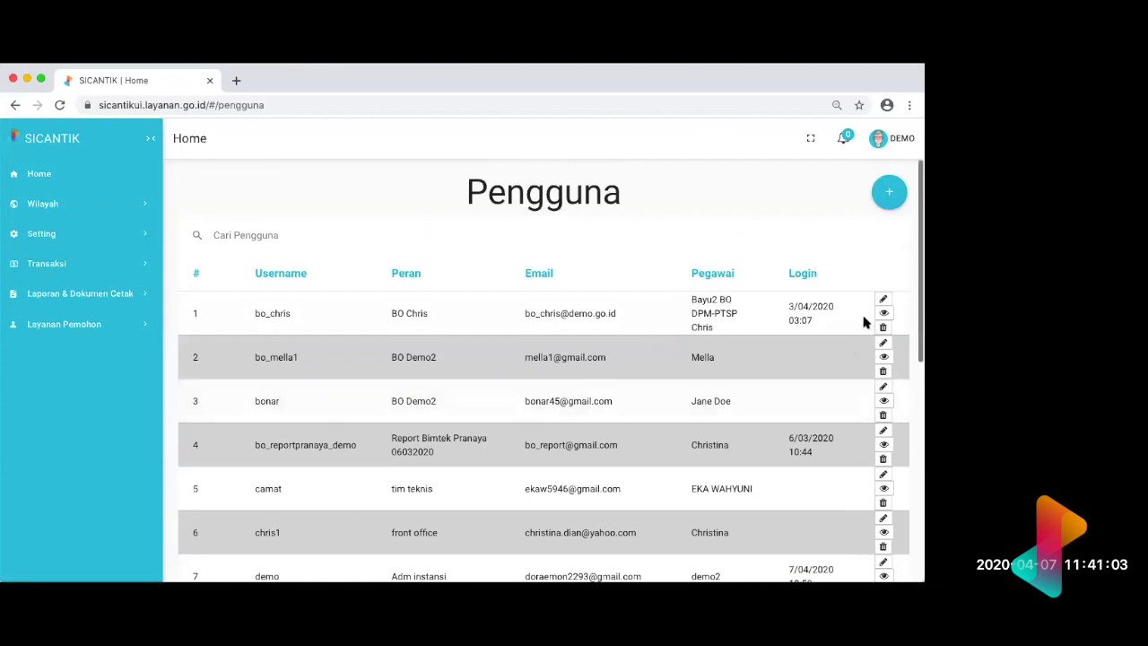
Step: Open the first account in the Pengguna list for editing and show its assigned Jenis Proses
click(884, 301)
scroll(882, 296, down, 1)
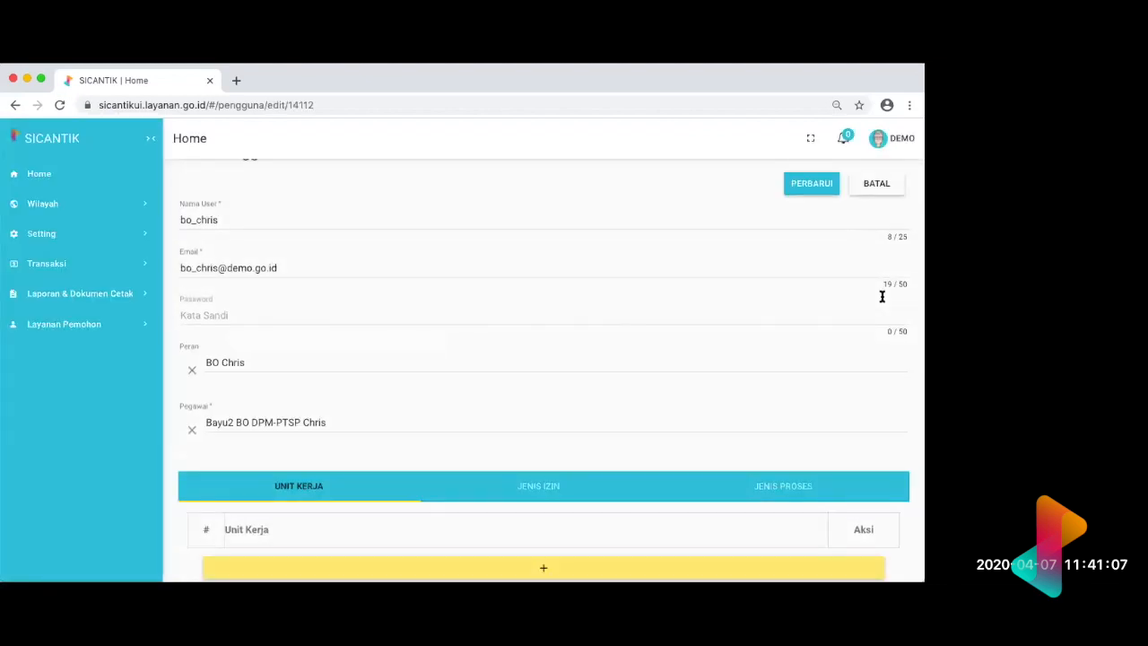
scroll(861, 305, down, 2)
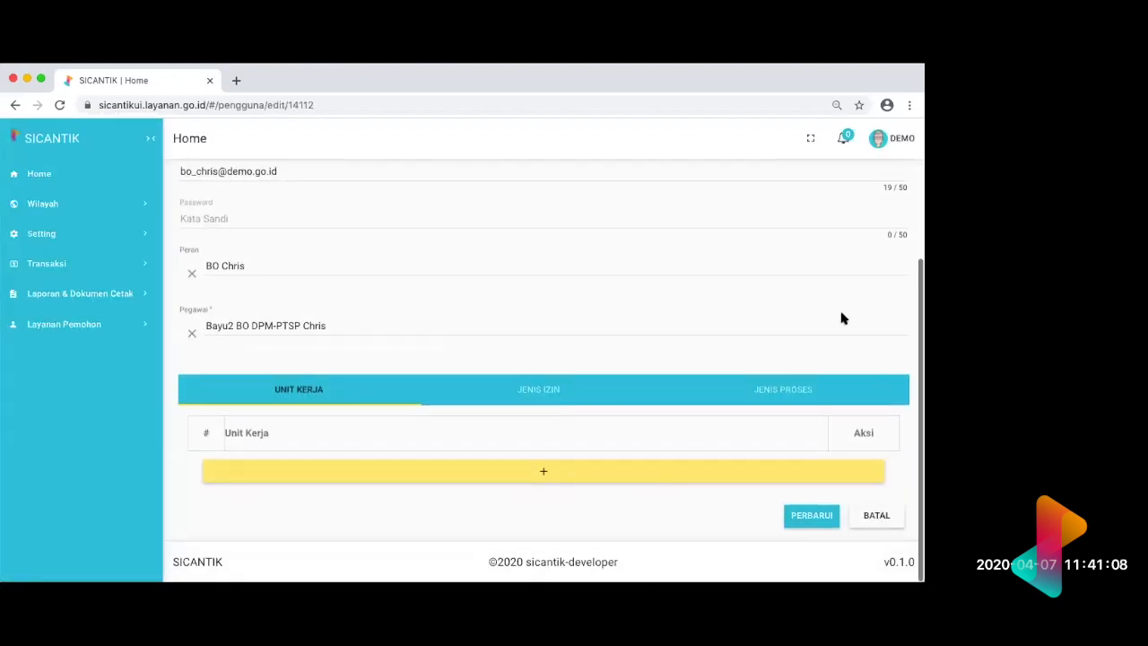
click(790, 400)
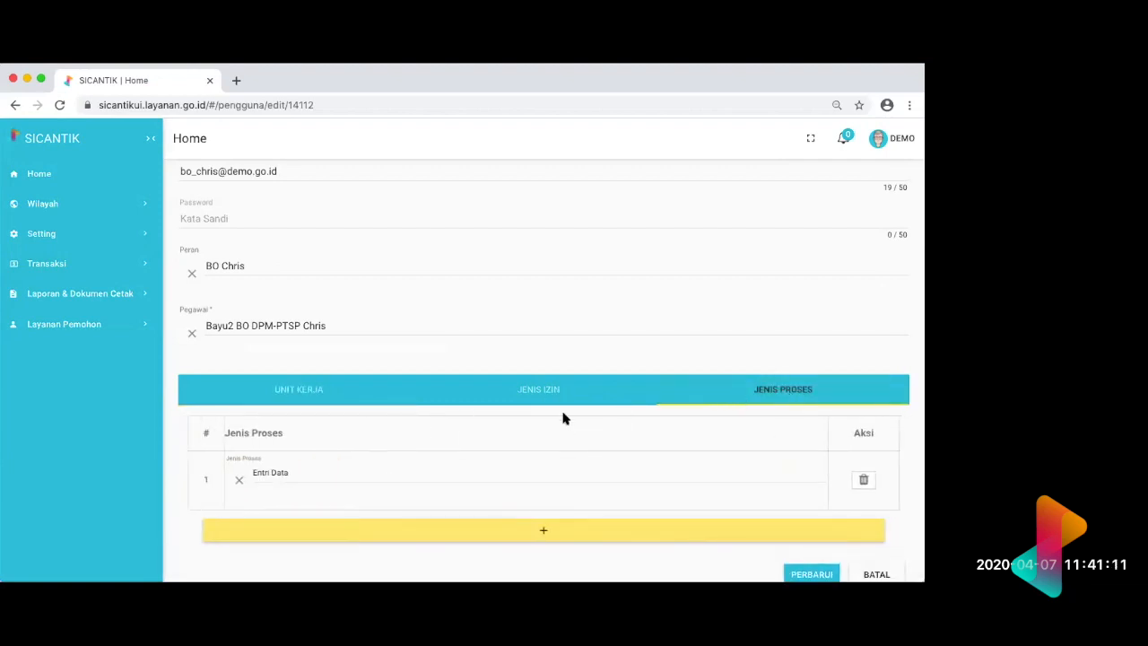
scroll(564, 418, up, 2)
scroll(564, 416, down, 3)
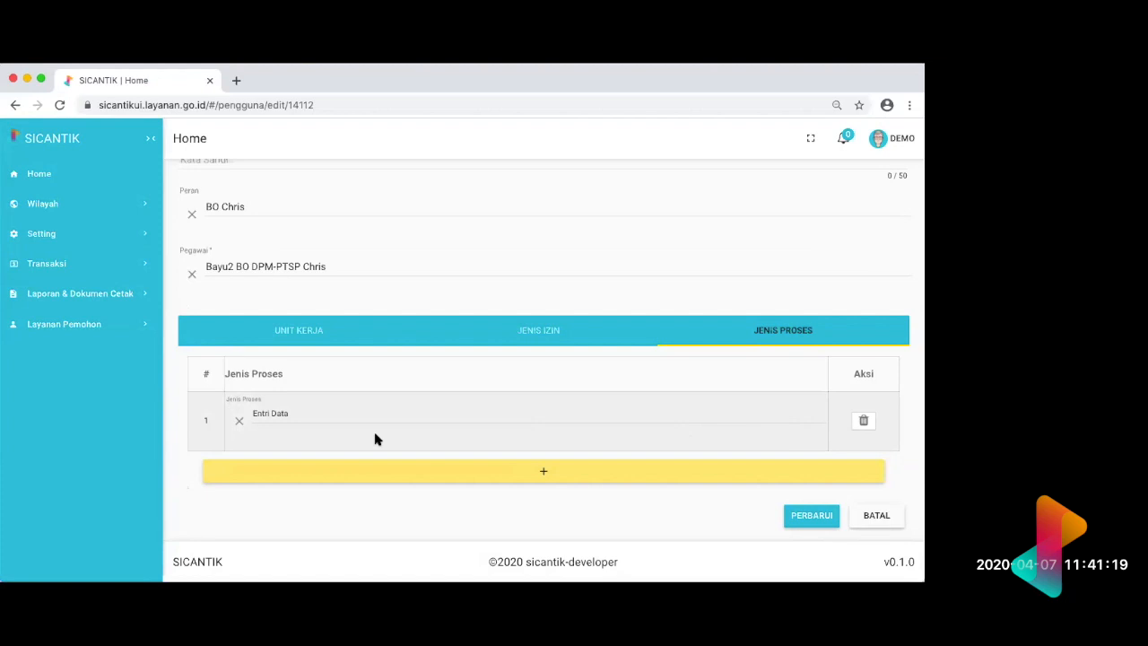
Step: Add Pertimbangan Teknis as a second Jenis Proses for the user, and delete that row again
click(471, 476)
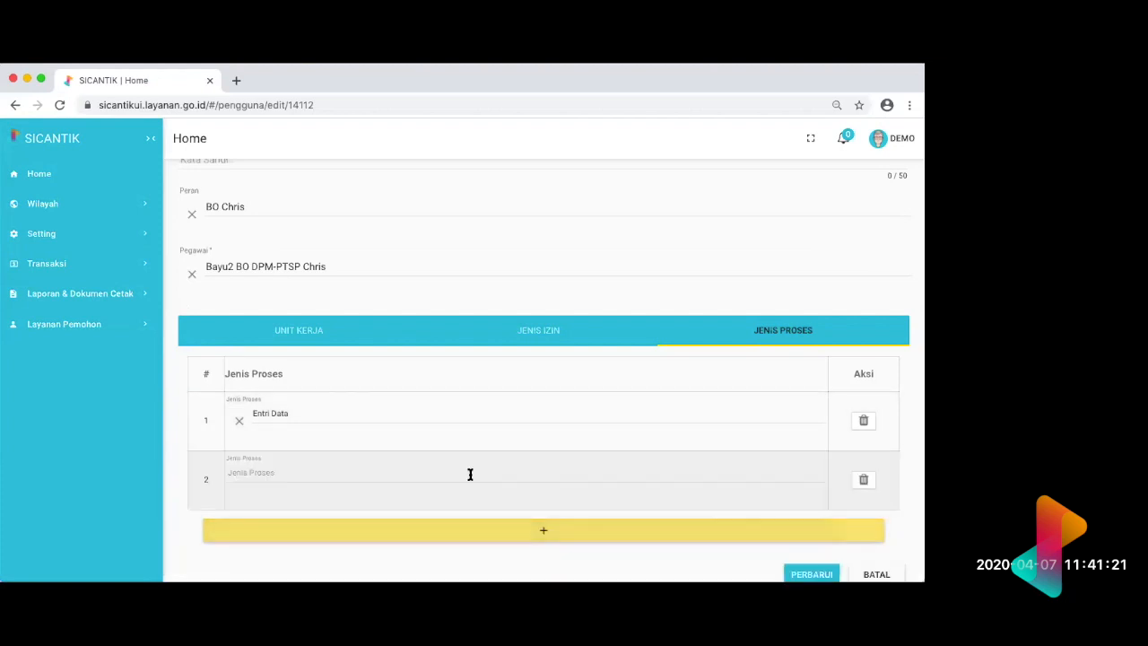
click(390, 478)
scroll(334, 410, down, 5)
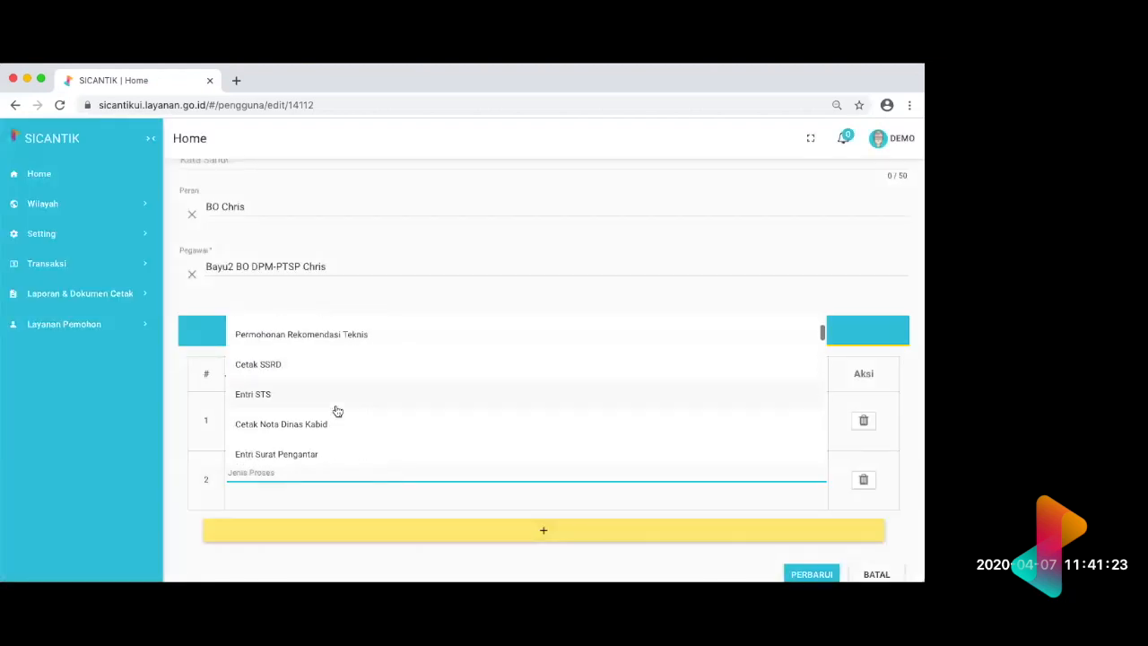
scroll(334, 410, down, 5)
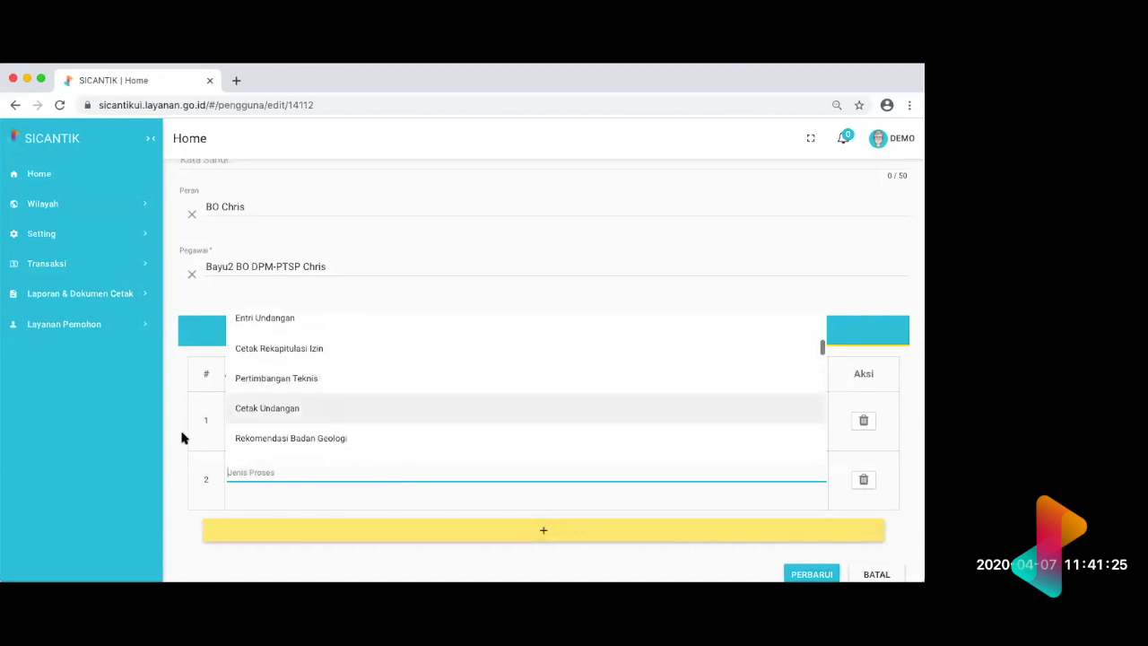
click(266, 386)
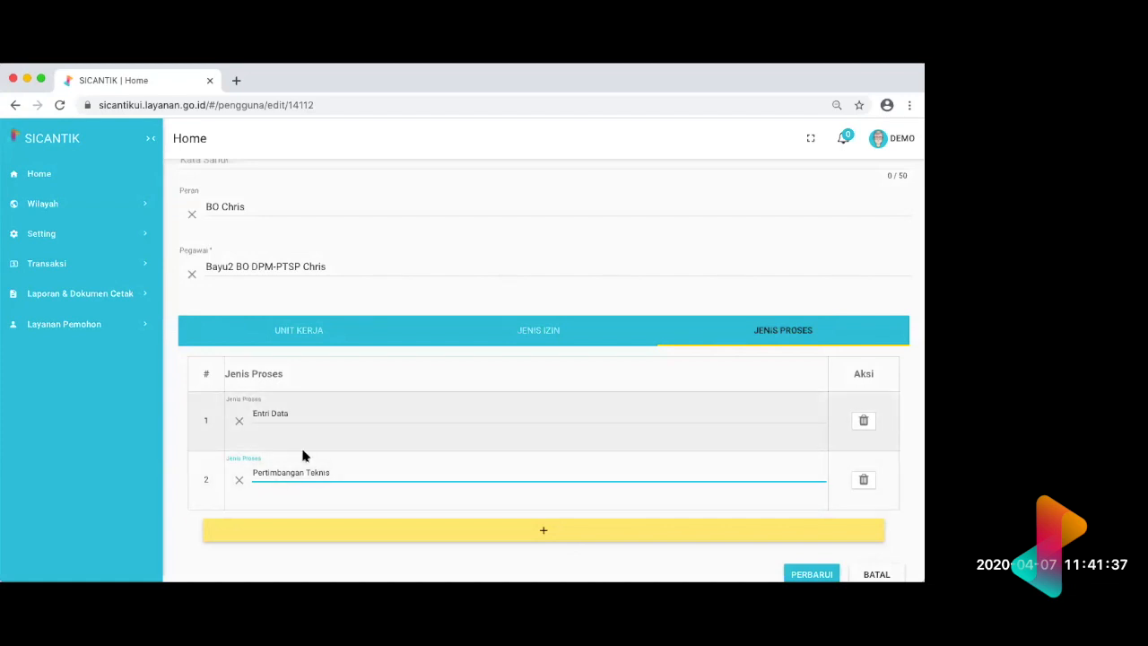
click(864, 480)
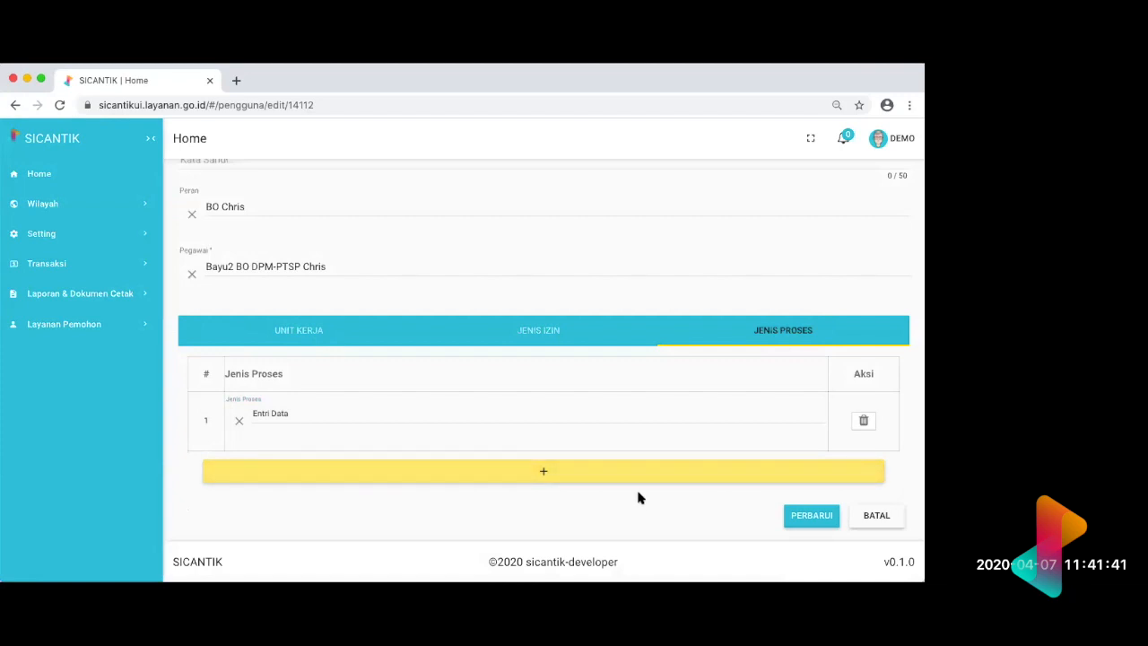
Step: Delete the Entri Data row from the user's Jenis Proses list
scroll(639, 498, up, 3)
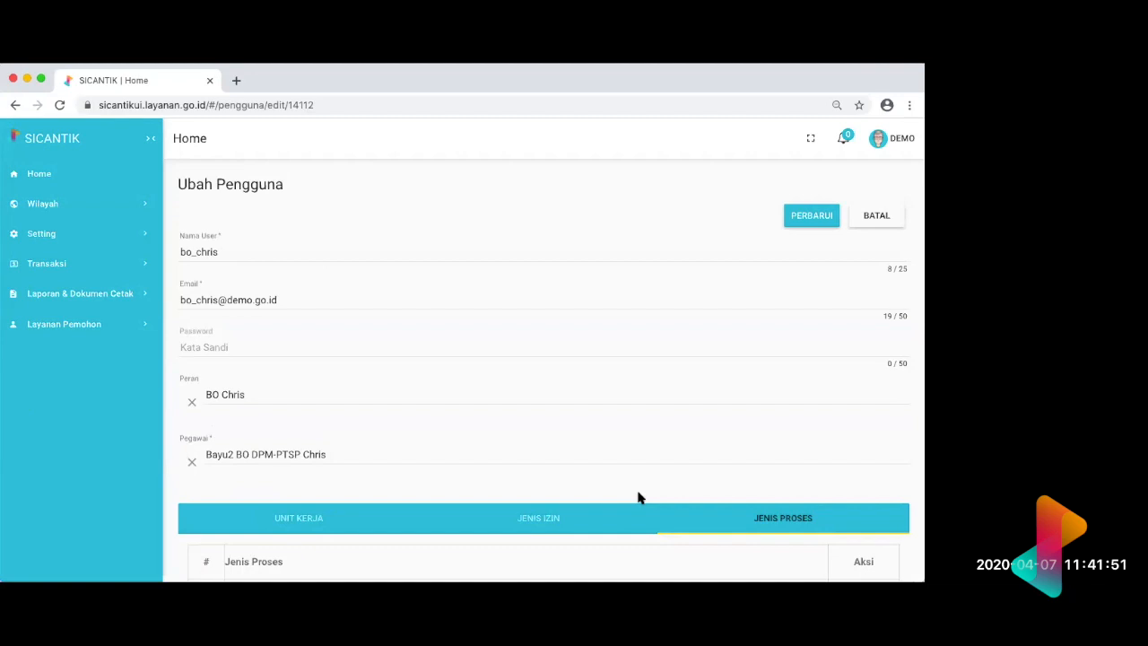
scroll(638, 498, down, 3)
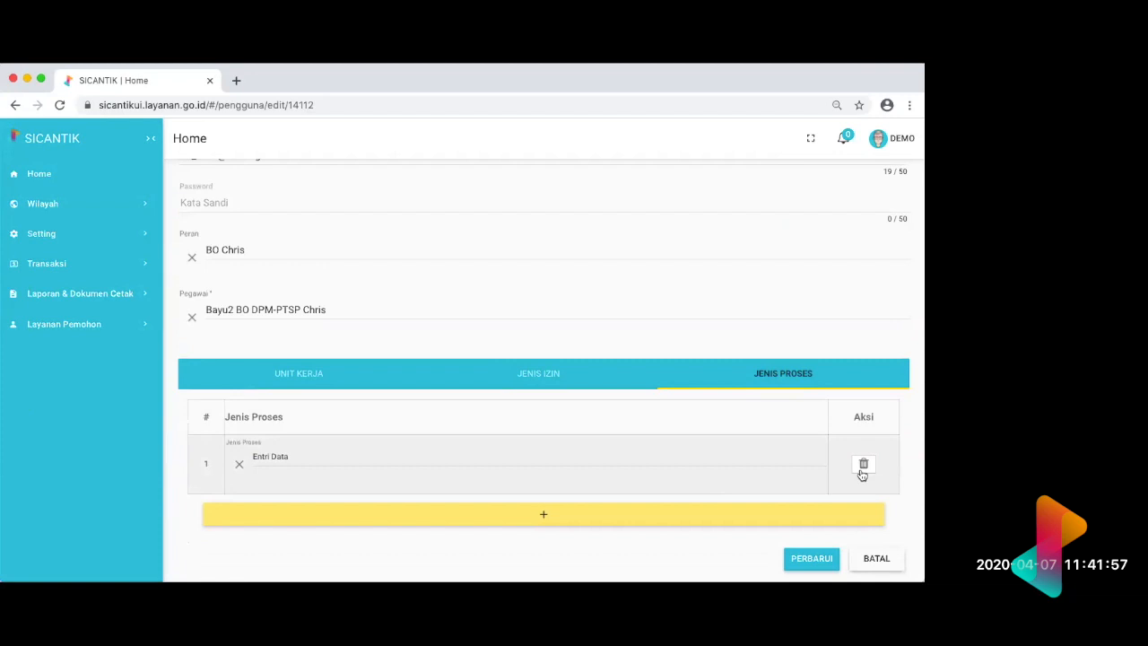
click(861, 473)
Step: Show the user's Jenis Izin list and review the permit types assigned to the account
click(543, 392)
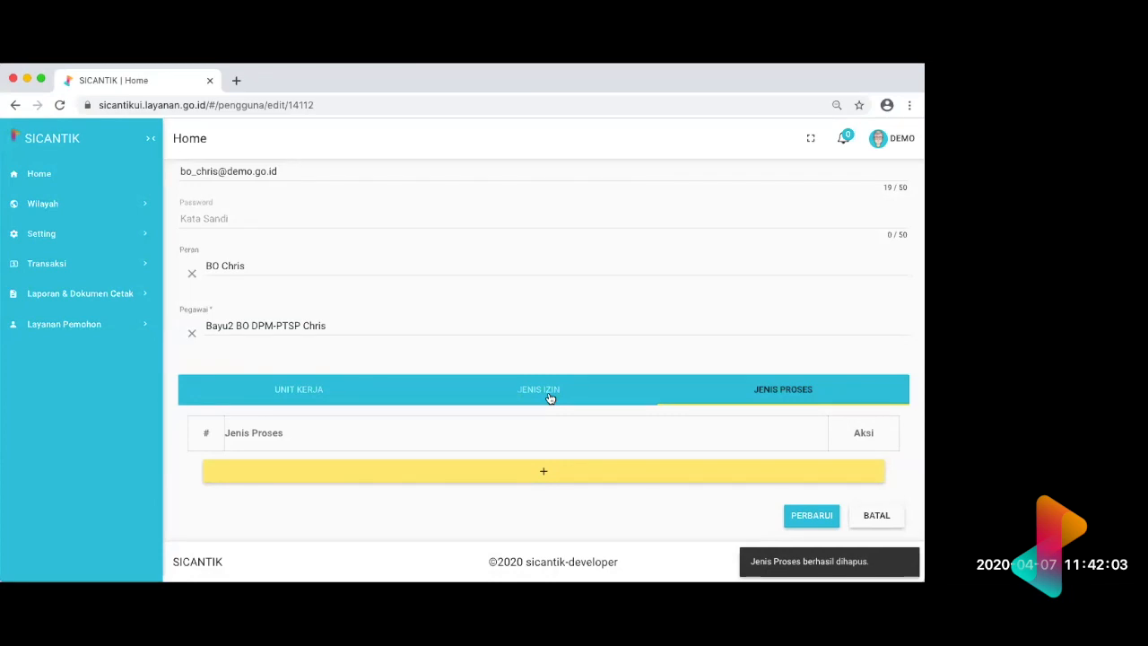
click(550, 397)
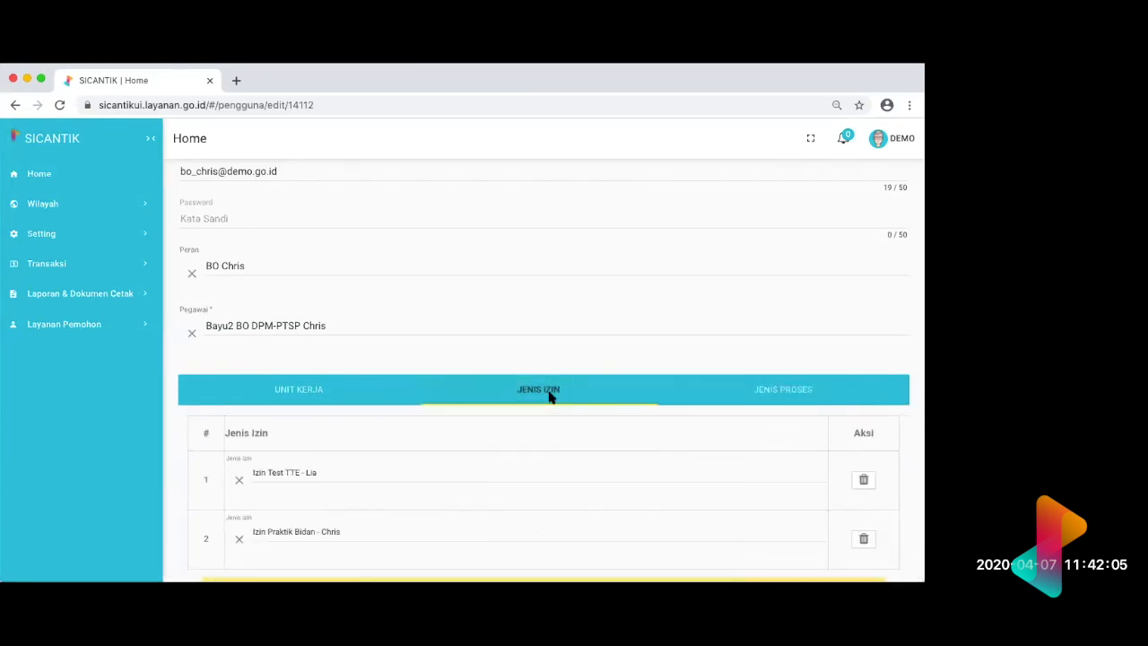
scroll(550, 398, down, 3)
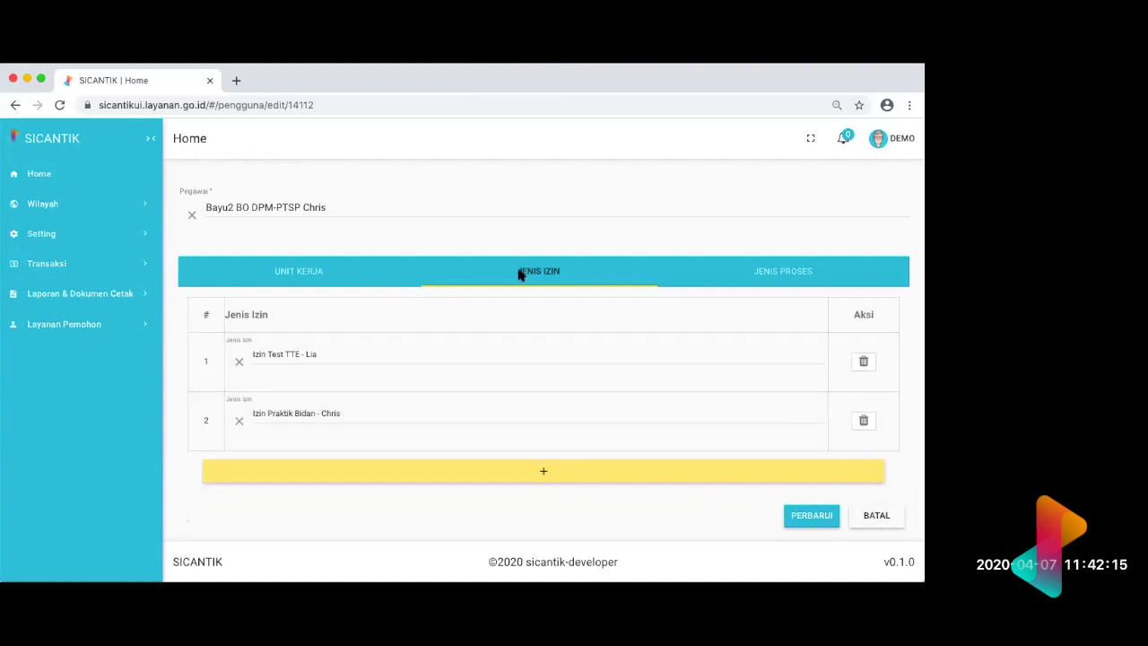
scroll(517, 271, up, 3)
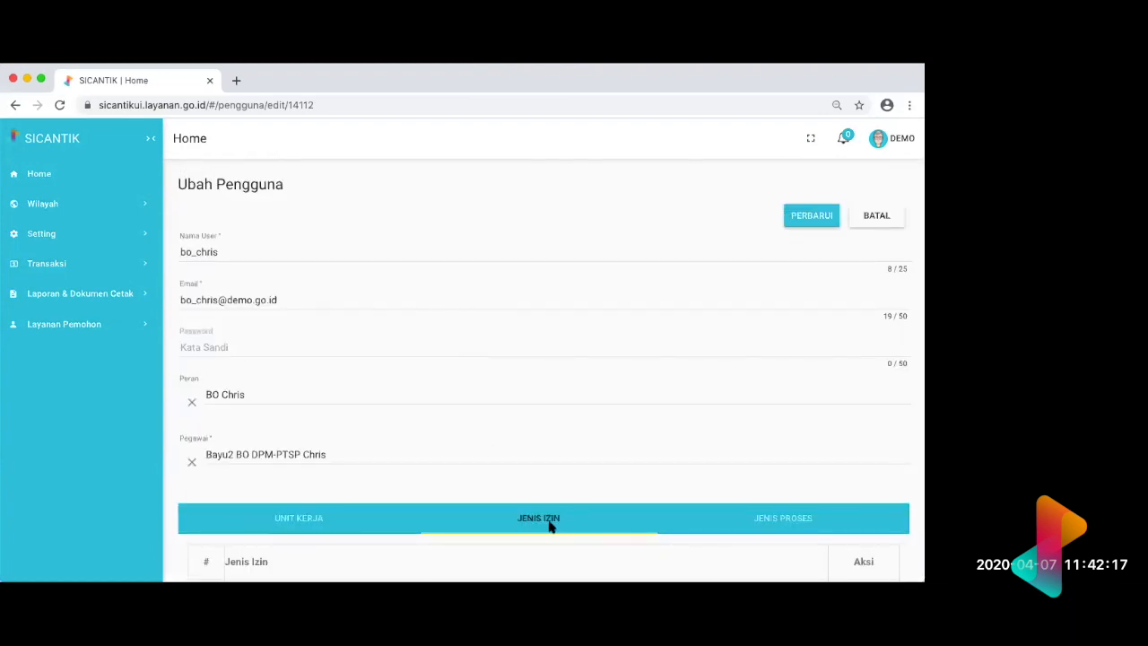
scroll(490, 438, down, 2)
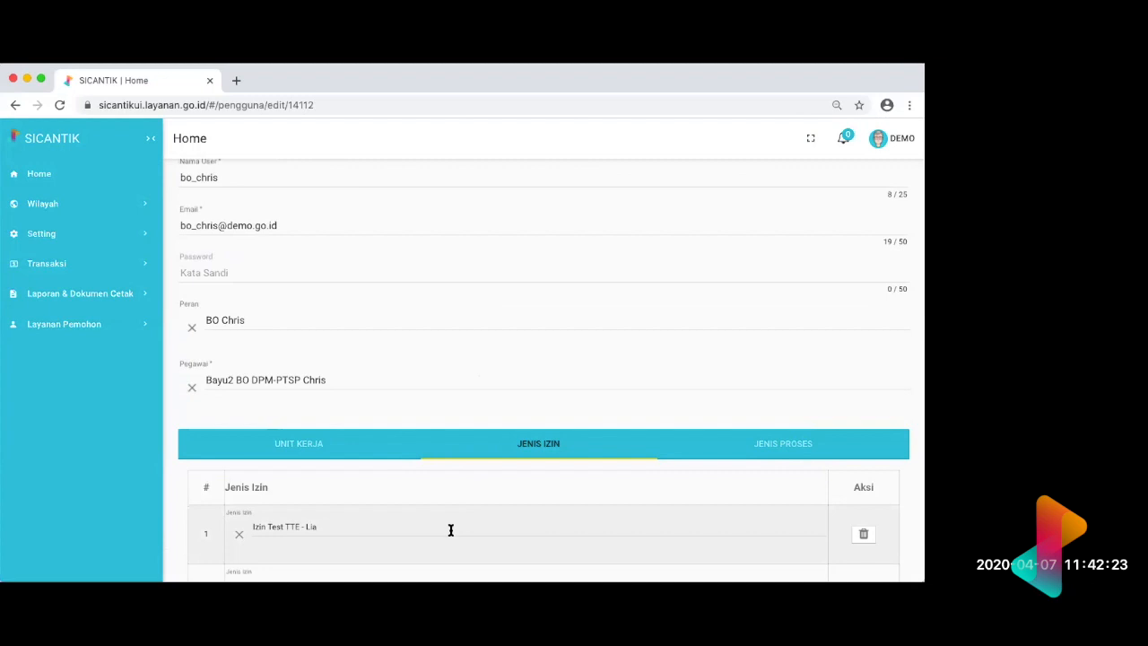
Step: Compare the user's assigned Jenis Izin entries with the Jenis Proses list and review the account's main fields
scroll(449, 531, down, 1)
scroll(331, 487, down, 2)
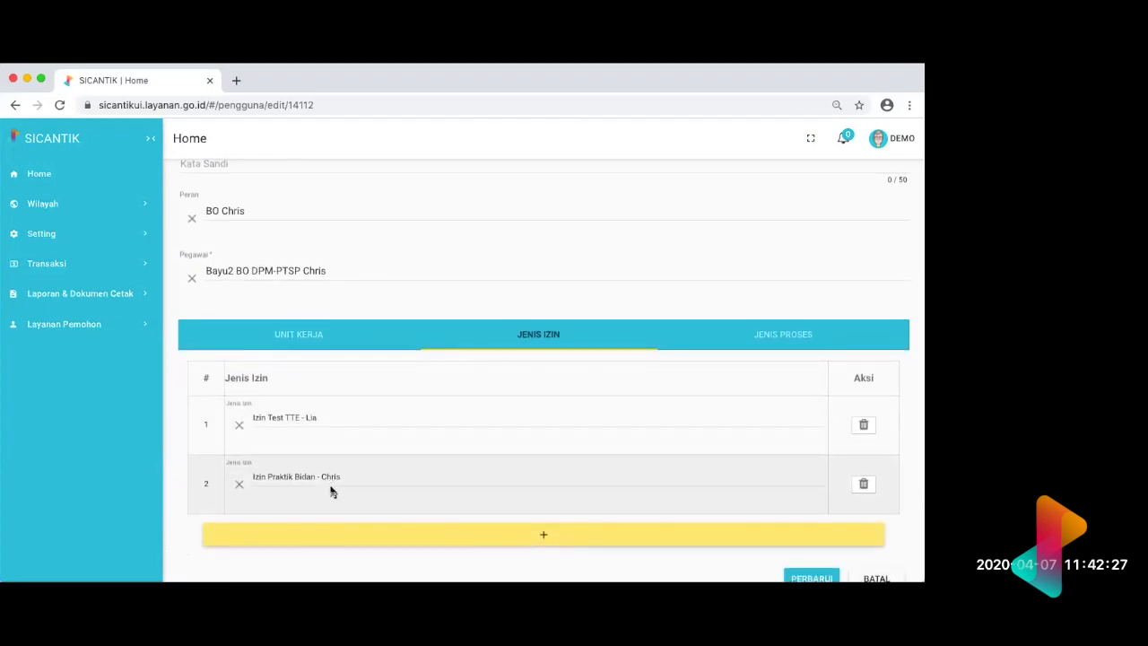
click(793, 336)
click(560, 386)
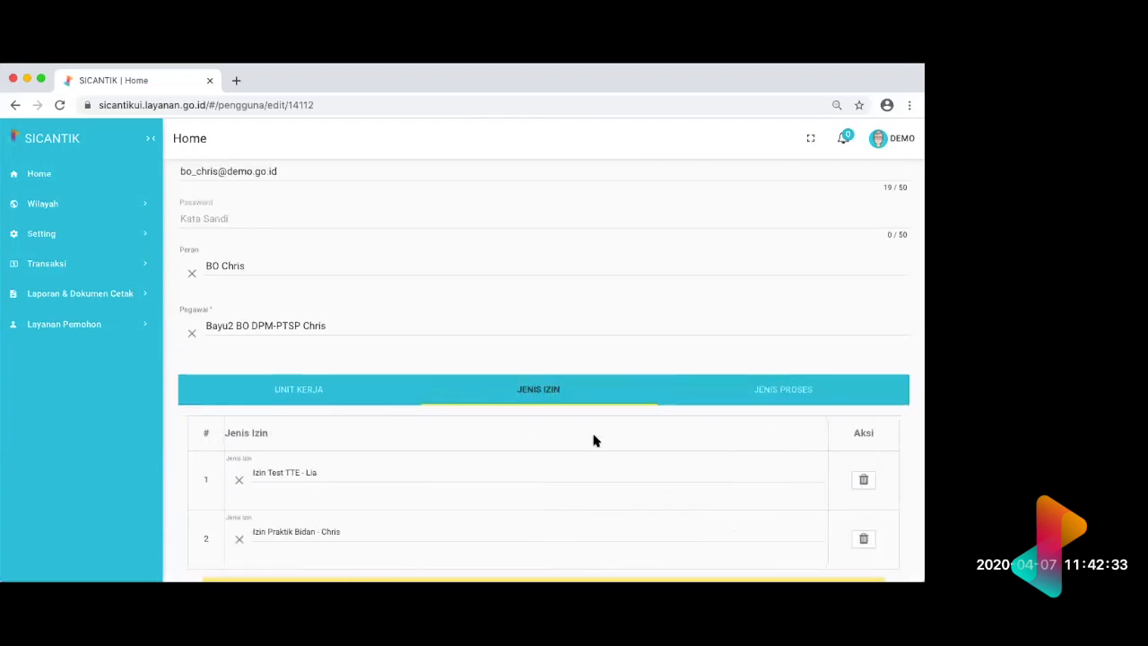
scroll(593, 440, down, 1)
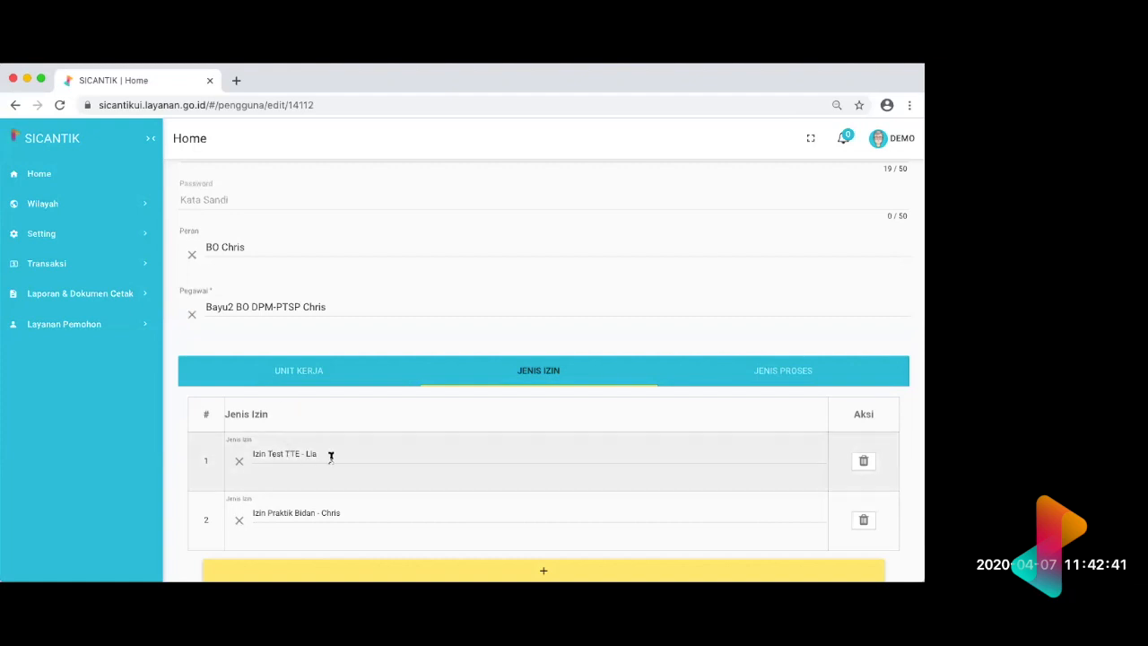
click(782, 374)
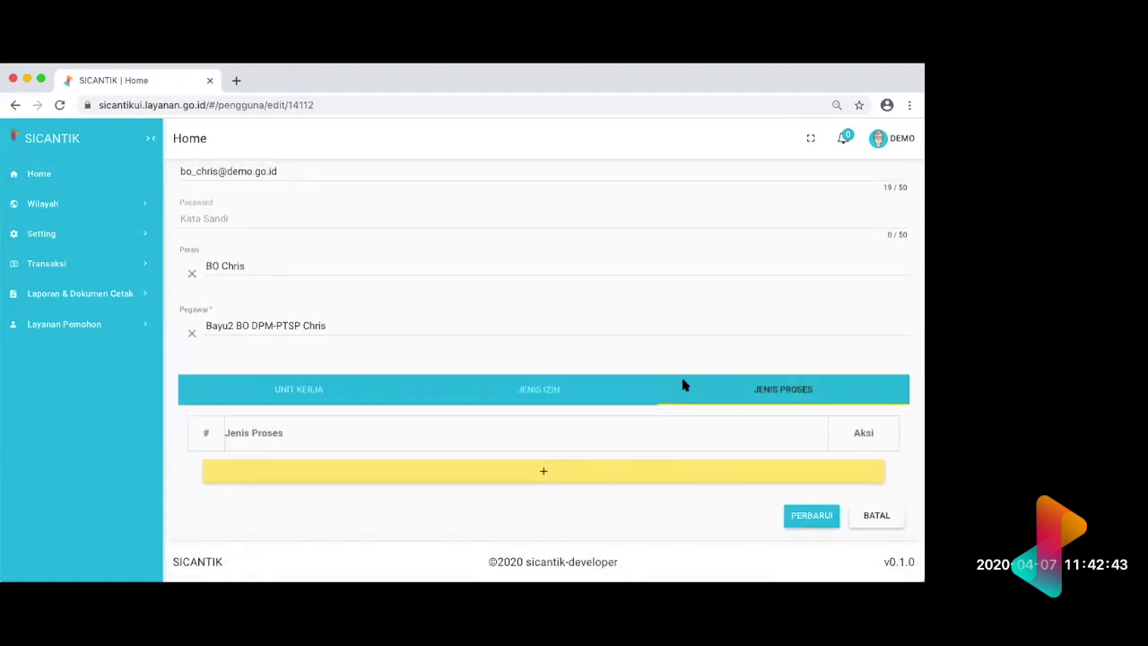
click(530, 392)
scroll(392, 487, down, 3)
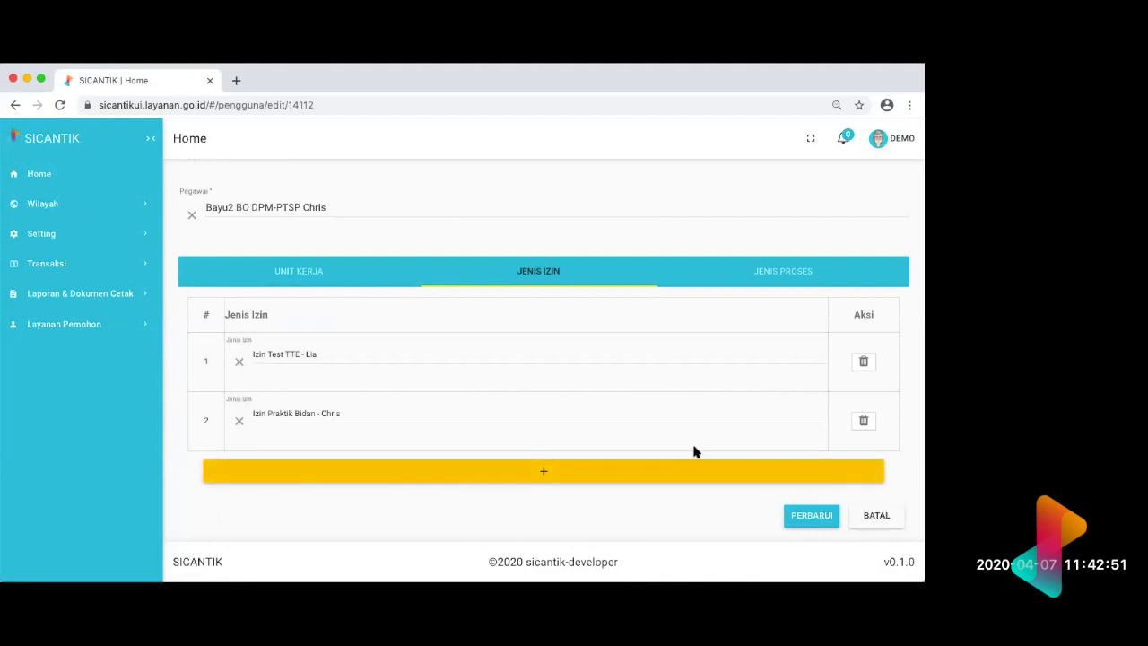
scroll(695, 449, up, 6)
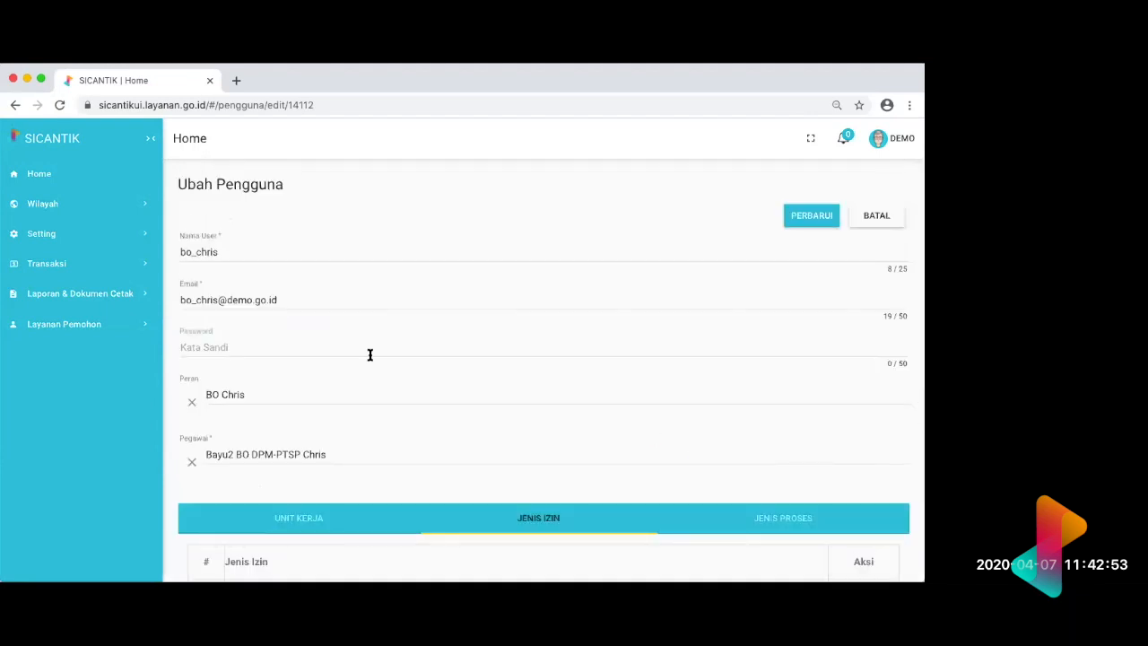
Step: Leave the user's edit form without saving, return to the Home page and look over the Setting submenu entries
click(41, 175)
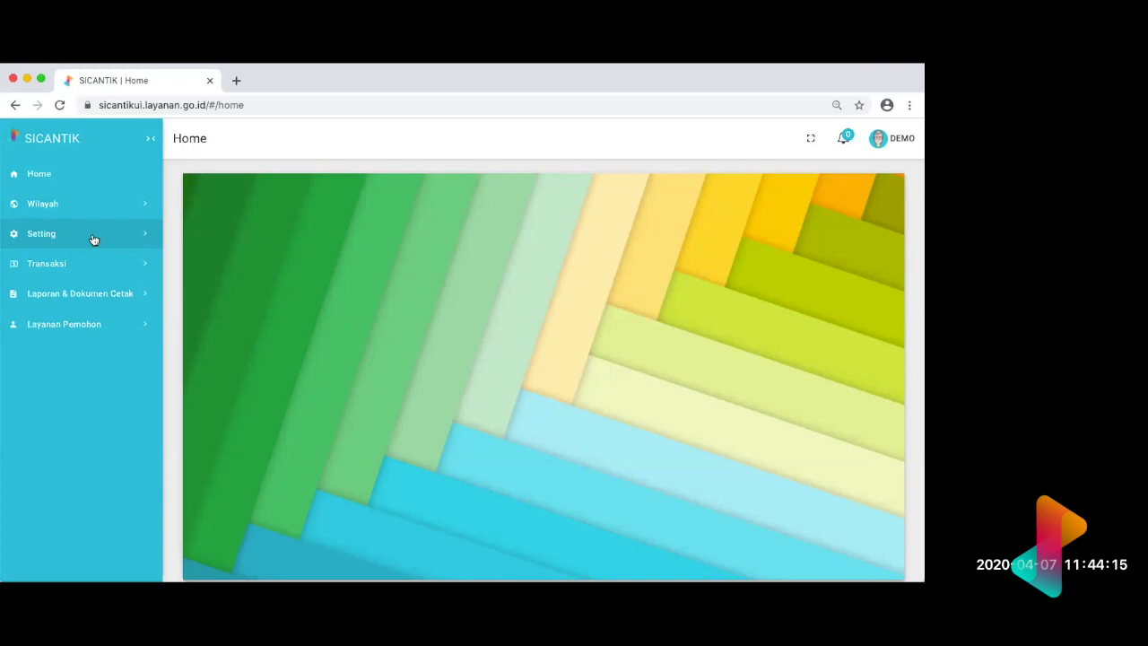
click(94, 239)
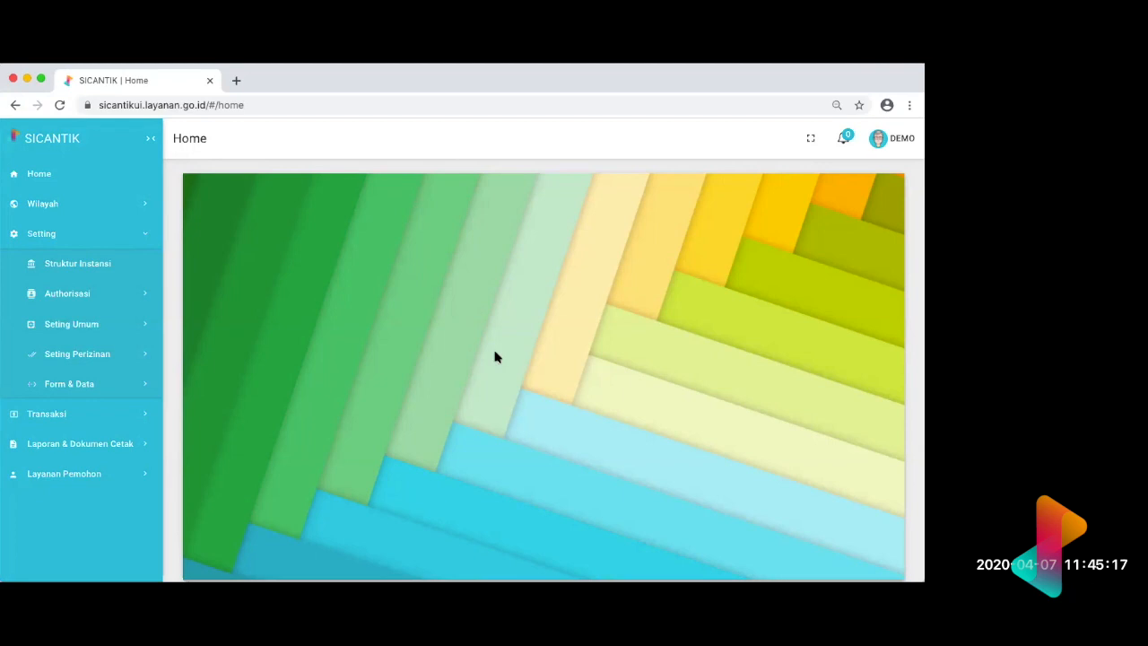
click(141, 240)
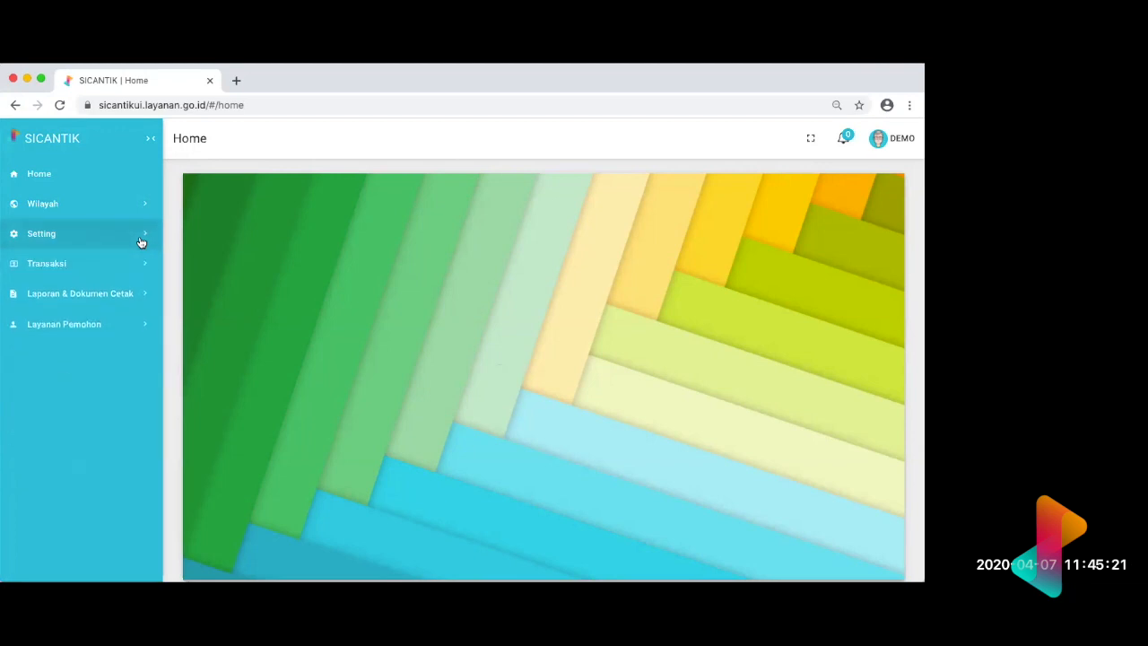